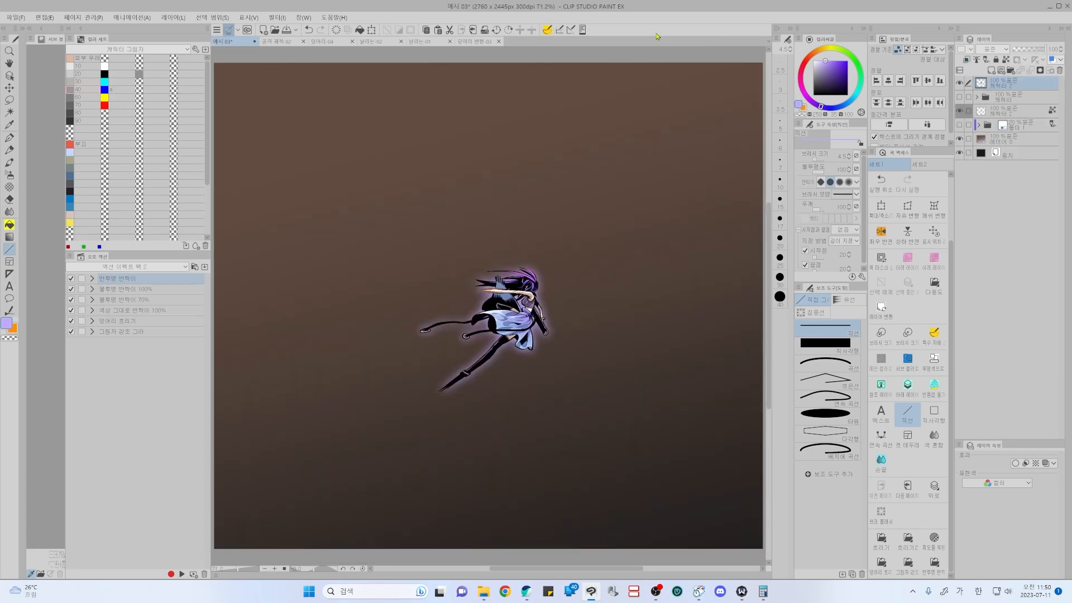
- Look through the open slash, cloud and debris effect documents and return to the character illustration
{"action": "left_click", "coordinate": [281, 45]}
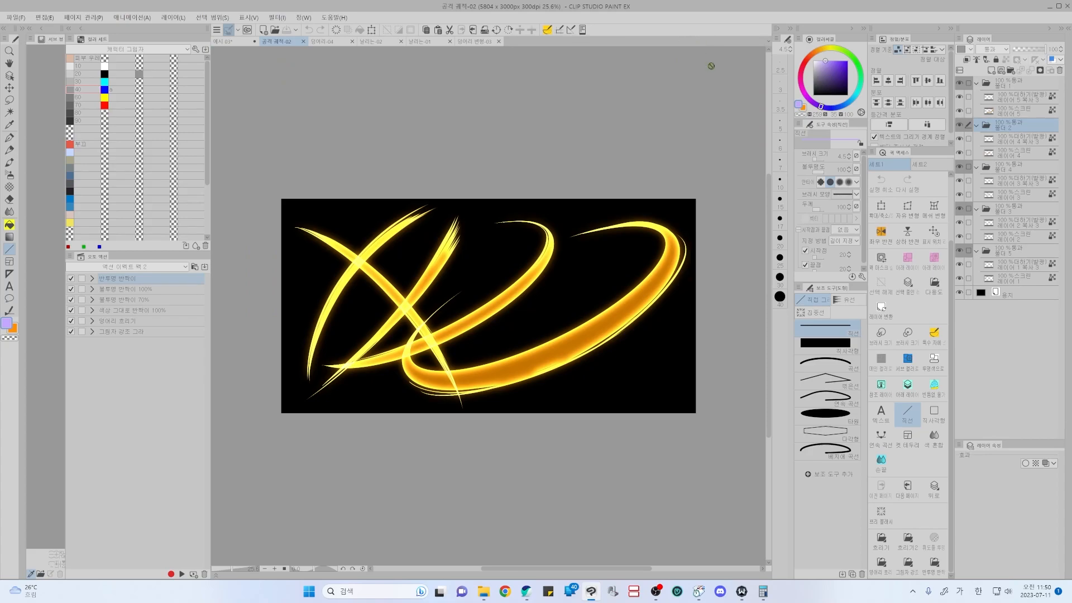
{"action": "left_click", "coordinate": [237, 43]}
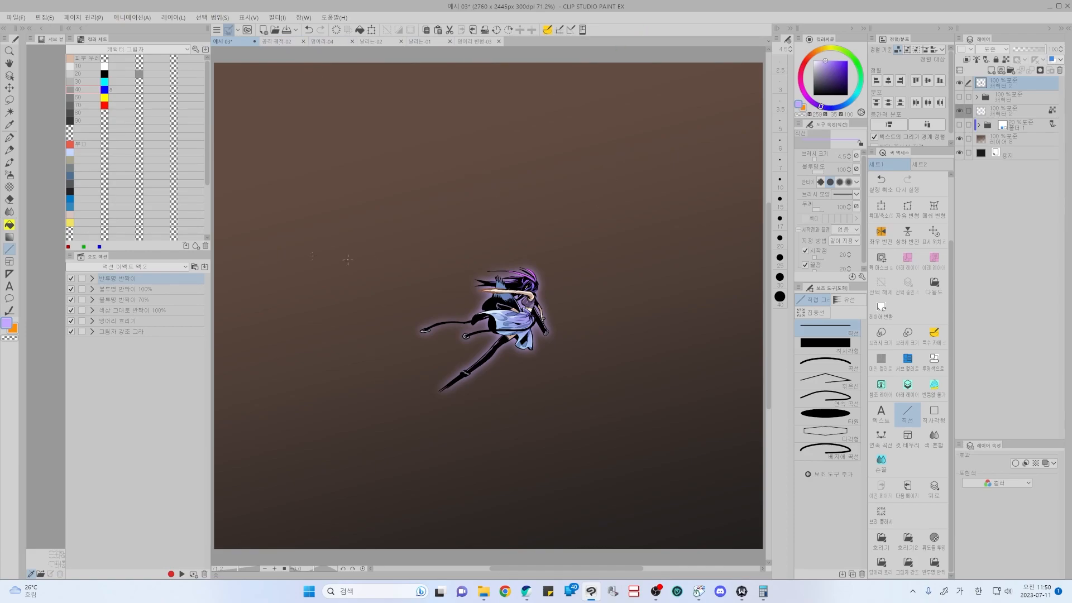
{"action": "key", "text": "ctrl+Tab"}
{"action": "key", "text": "ctrl+Tab"}
{"action": "key", "text": "ctrl+Tab"}
{"action": "key", "text": "ctrl+Tab"}
{"action": "key", "text": "ctrl+Tab"}
{"action": "key", "text": "ctrl+Tab"}
{"action": "key", "text": "ctrl+Tab"}
{"action": "key", "text": "ctrl+Tab"}
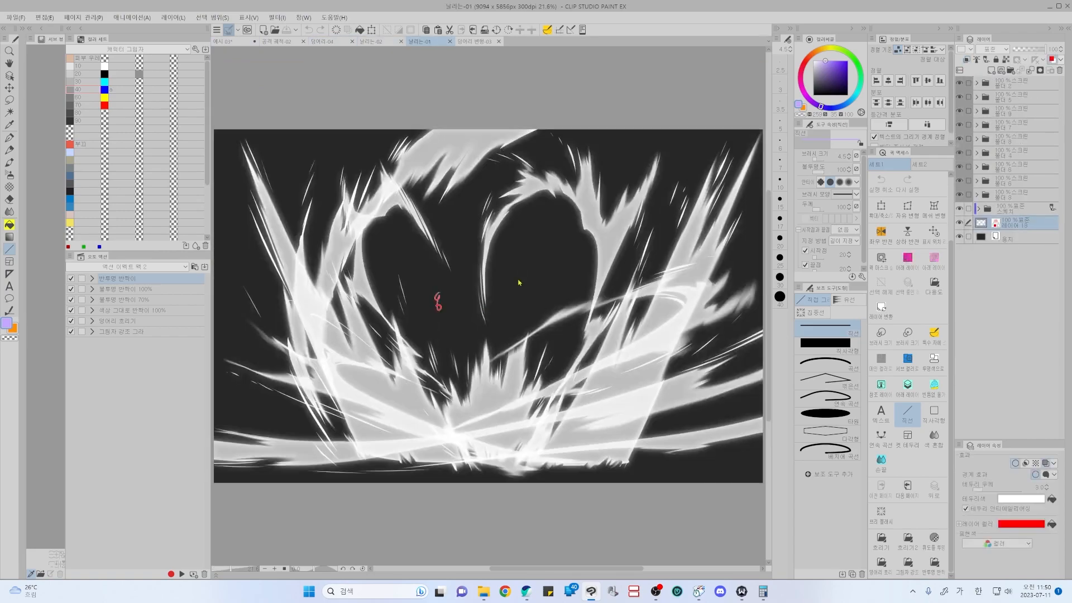
{"action": "key", "text": "ctrl+Tab"}
{"action": "key", "text": "ctrl+Tab"}
{"action": "key", "text": "ctrl+Tab"}
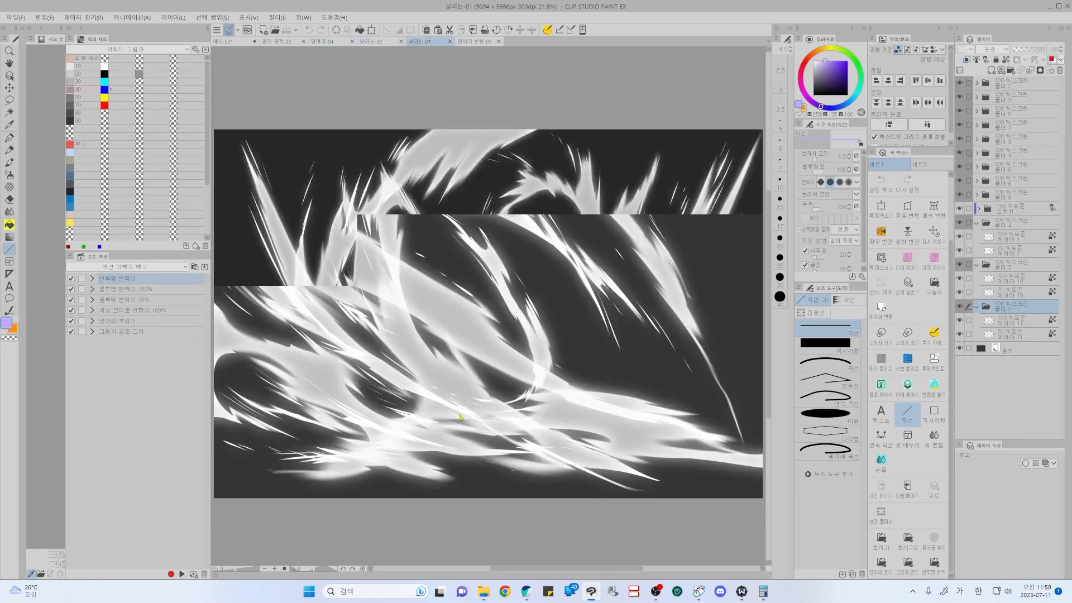
{"action": "key", "text": "ctrl+Tab"}
{"action": "key", "text": "ctrl+Tab"}
{"action": "key", "text": "ctrl+shift+Tab"}
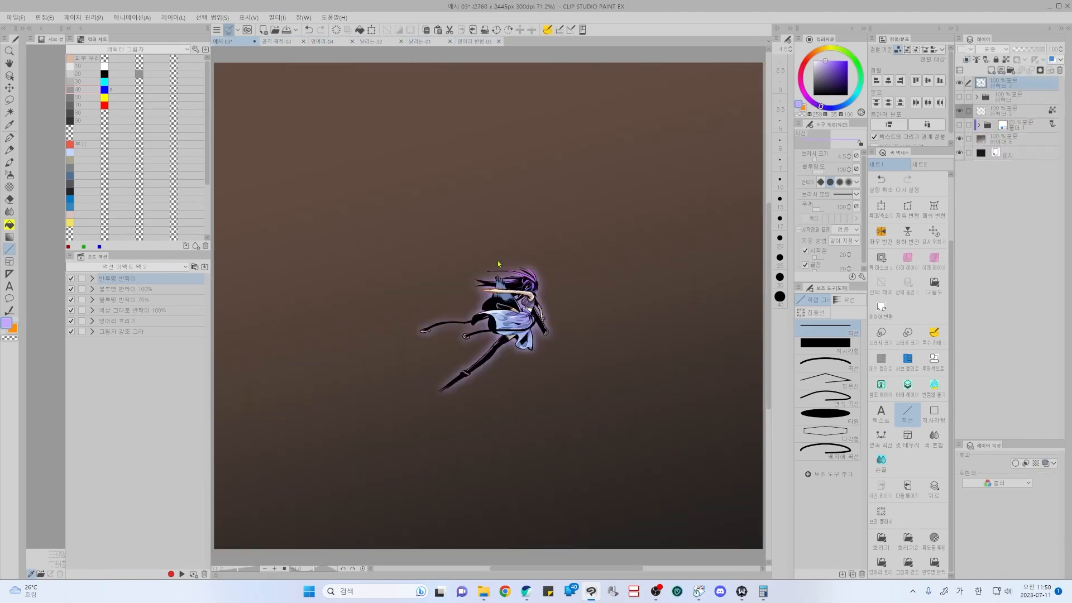
{"action": "key", "text": "ctrl+Tab"}
{"action": "key", "text": "ctrl+Tab"}
{"action": "key", "text": "ctrl+shift+Tab"}
{"action": "key", "text": "ctrl+shift+Tab"}
- Place the character illustration side by side with the effect documents, and give the effect documents the narrower pane
{"action": "left_click_drag", "start_coordinate": [229, 45], "coordinate": [745, 195]}
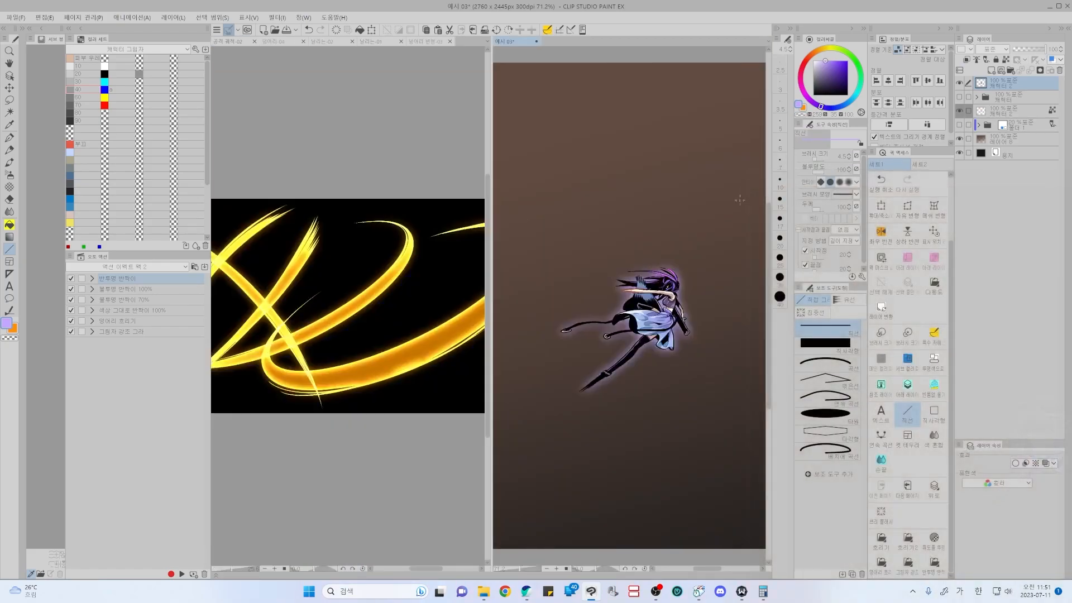
{"action": "left_click_drag", "start_coordinate": [491, 140], "coordinate": [399, 140]}
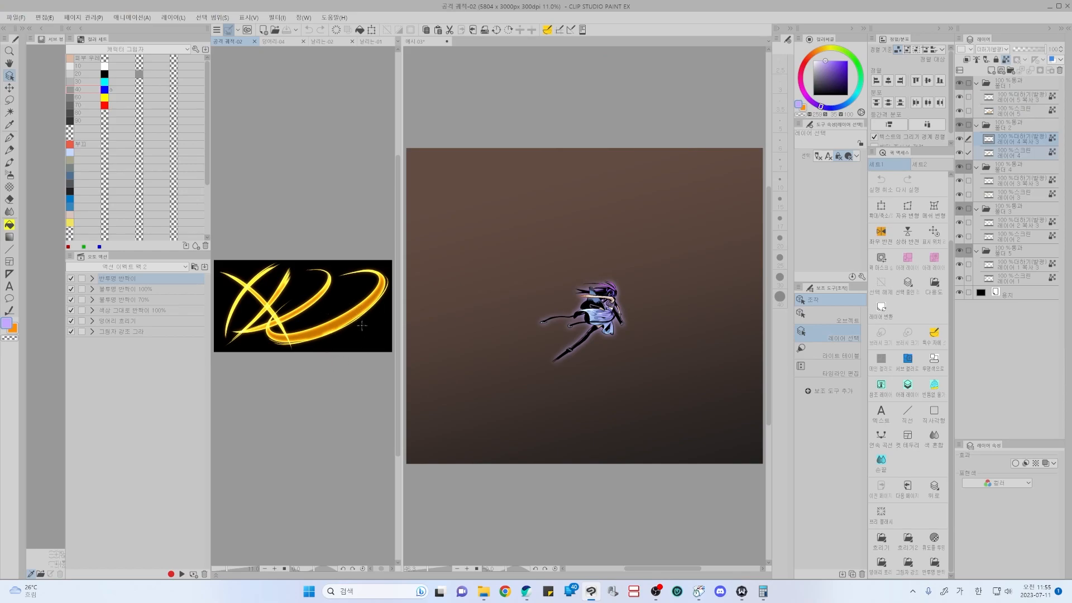
- Pick the large curved slash in the yellow slash document and select the folder containing its two layers
{"action": "left_click", "coordinate": [321, 304]}
{"action": "left_click", "coordinate": [311, 308]}
{"action": "left_click", "coordinate": [346, 319]}
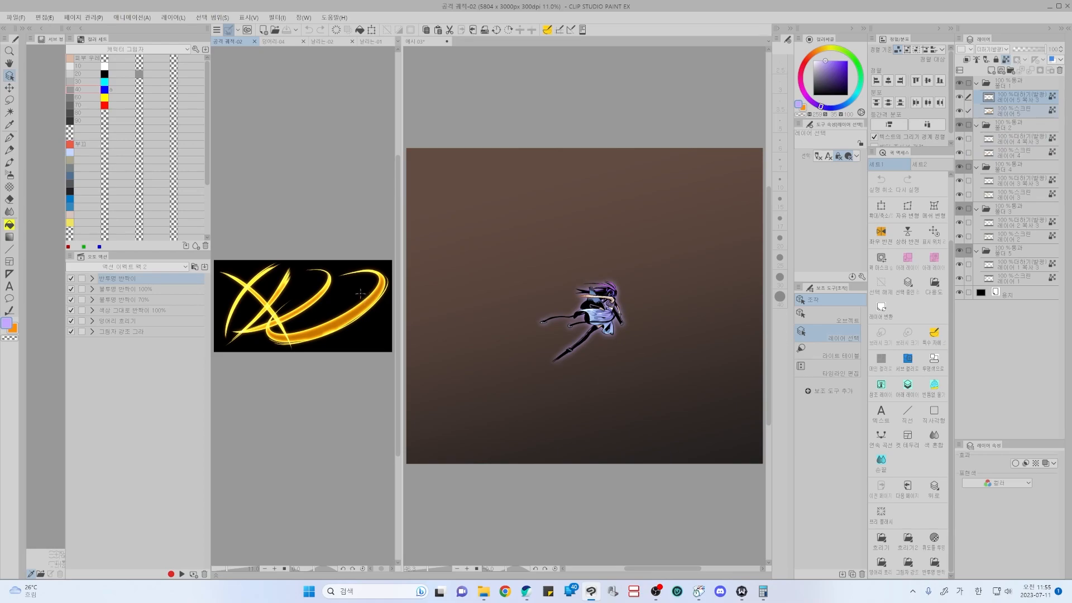
{"action": "left_click", "coordinate": [1015, 100]}
{"action": "left_click", "coordinate": [1013, 115]}
{"action": "left_click", "coordinate": [1012, 99]}
{"action": "left_click", "coordinate": [1010, 114]}
{"action": "left_click", "coordinate": [1010, 99]}
{"action": "left_click", "coordinate": [1010, 113]}
{"action": "double_click", "coordinate": [1010, 99]}
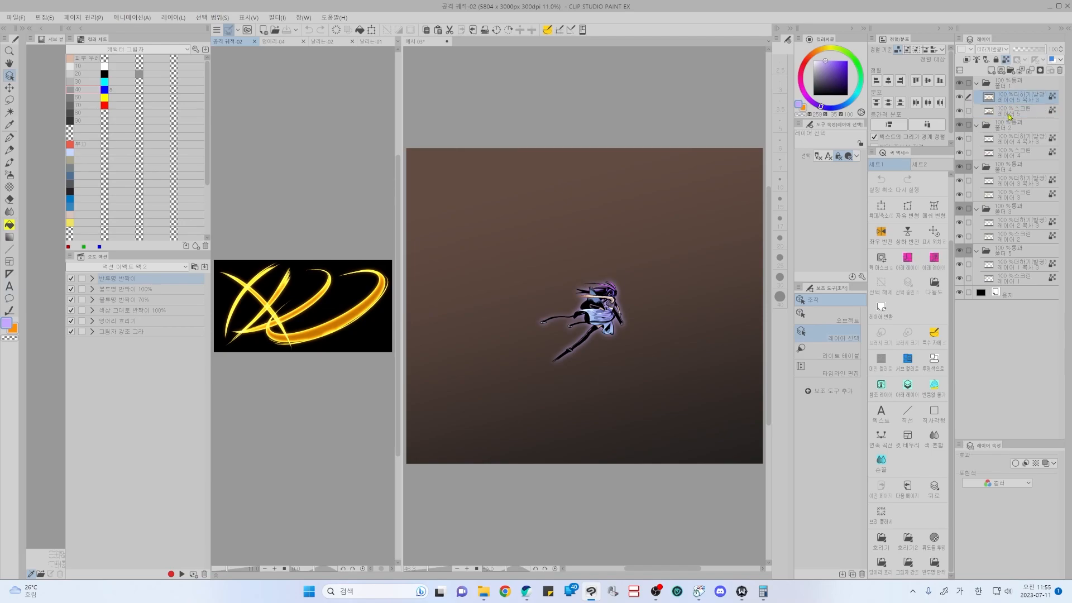
{"action": "left_click", "coordinate": [1010, 88]}
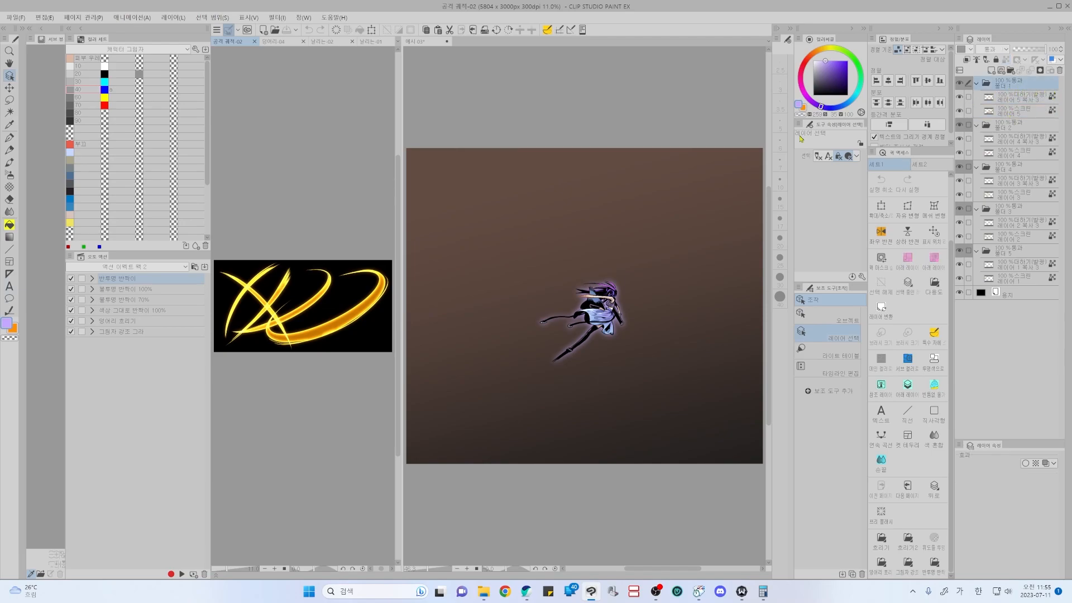
- Paste the curved slash folder into the character illustration and move the slash across the character
{"action": "left_click", "coordinate": [518, 273]}
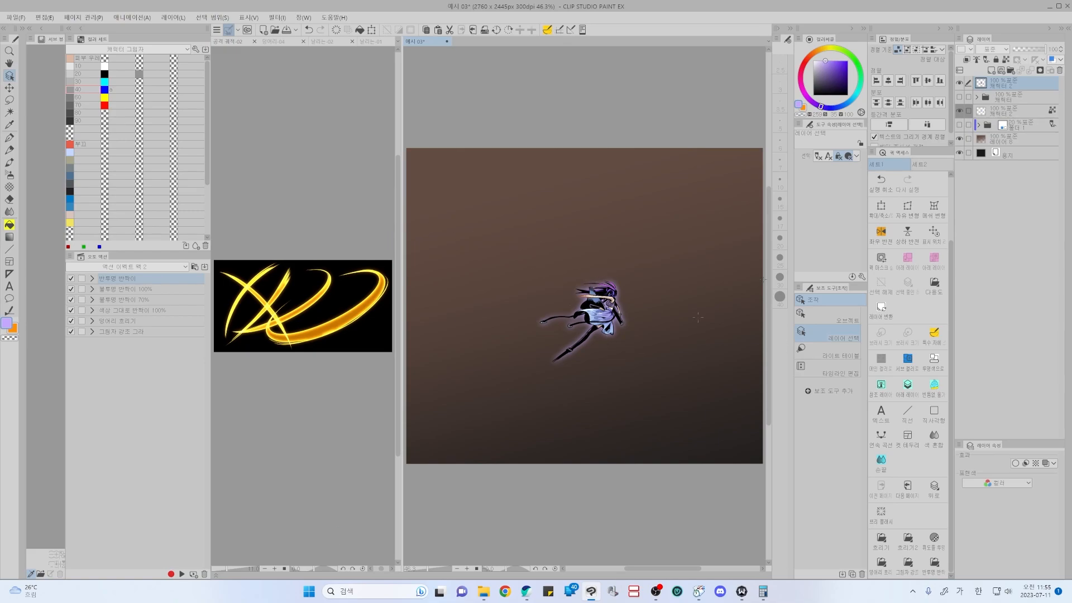
{"action": "key", "text": "ctrl+v"}
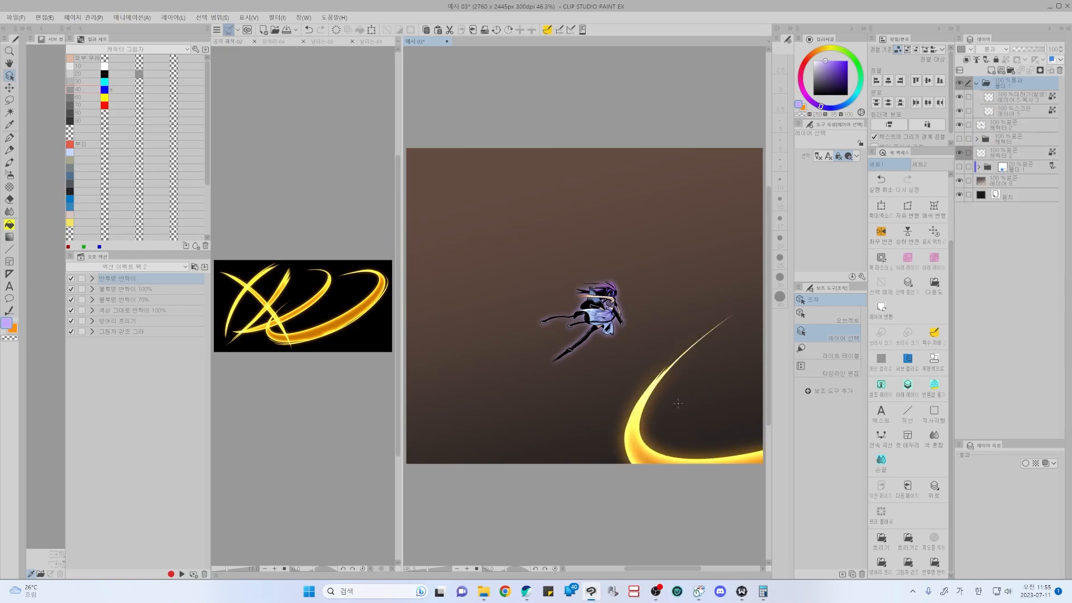
{"action": "key", "text": "k"}
{"action": "left_click_drag", "start_coordinate": [689, 441], "coordinate": [521, 407]}
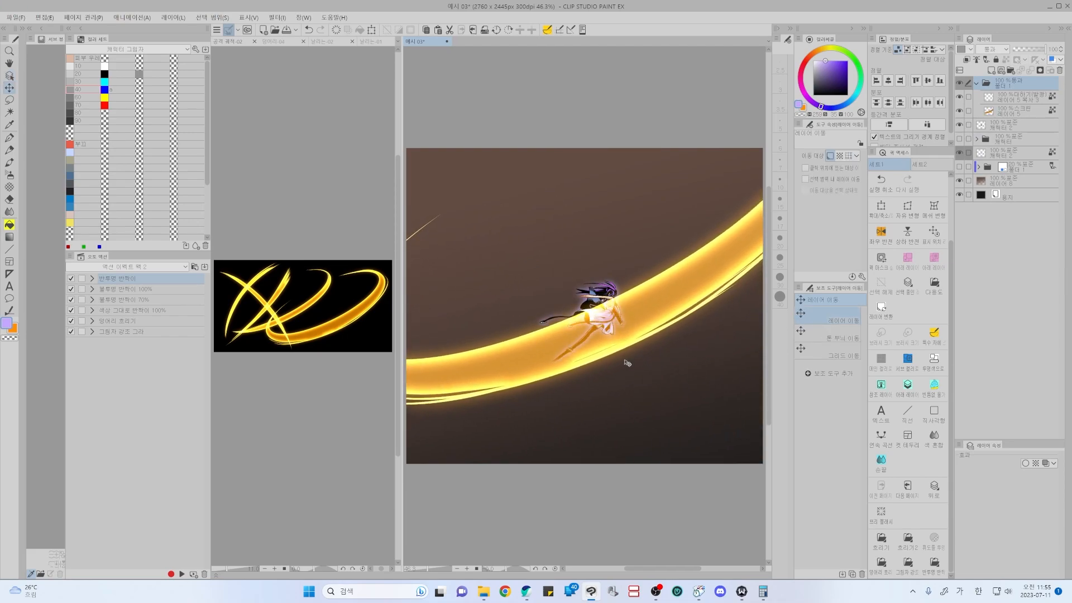
- Free-transform the pasted slash, flattening its height and rotating it so the band runs nearly level across the character
{"action": "key", "text": "ctrl+shift+t"}
{"action": "left_click_drag", "start_coordinate": [708, 282], "coordinate": [638, 379]}
{"action": "left_click_drag", "start_coordinate": [515, 167], "coordinate": [522, 392]}
{"action": "left_click_drag", "start_coordinate": [596, 445], "coordinate": [622, 238]}
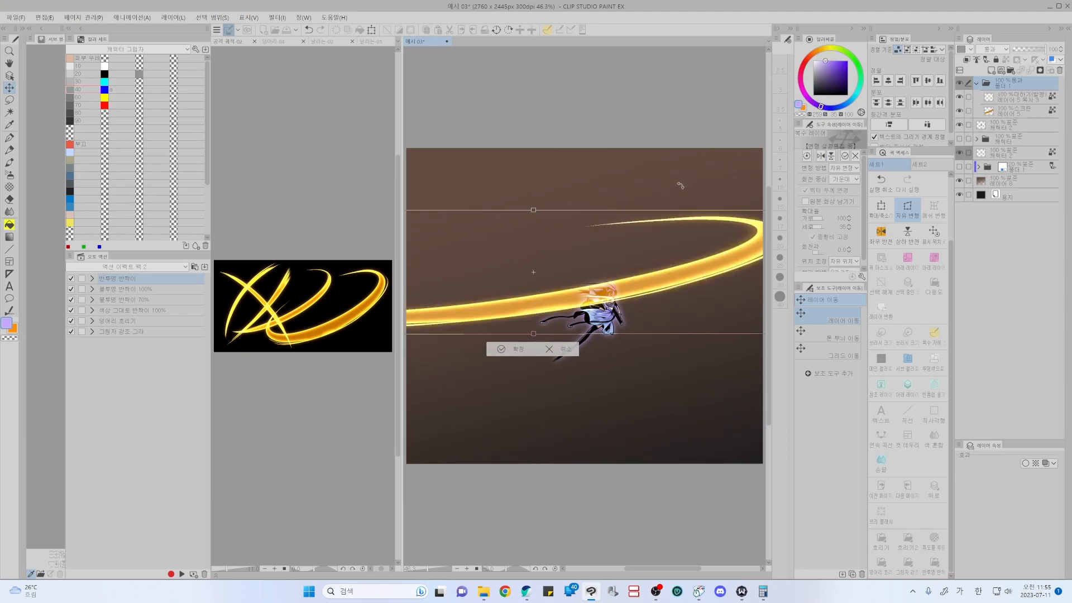
{"action": "left_click_drag", "start_coordinate": [680, 183], "coordinate": [694, 215]}
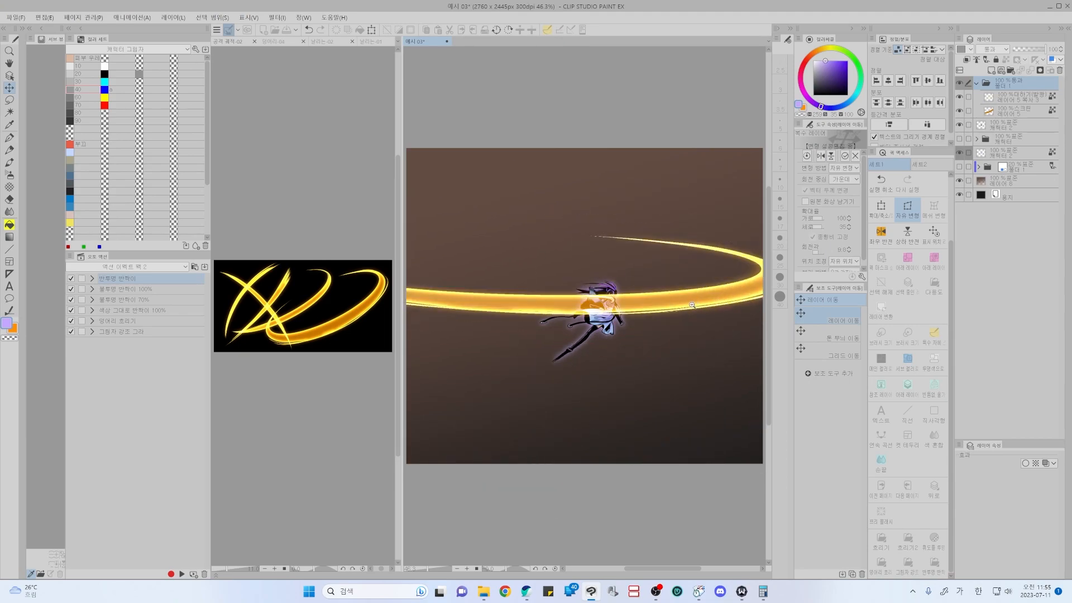
- Scale the slash down to about the canvas width, centre it as a ring around the character, and apply the transform
{"action": "scroll", "coordinate": [690, 321], "scroll_direction": "down", "scroll_amount": 2}
{"action": "left_click_drag", "start_coordinate": [700, 360], "coordinate": [575, 307]}
{"action": "left_click_drag", "start_coordinate": [519, 276], "coordinate": [629, 330]}
{"action": "left_click_drag", "start_coordinate": [686, 361], "coordinate": [675, 357]}
{"action": "left_click_drag", "start_coordinate": [618, 330], "coordinate": [635, 336]}
{"action": "left_click_drag", "start_coordinate": [694, 373], "coordinate": [691, 370]}
{"action": "key", "text": "Return"}
- Flip the slash ring horizontally, skew and flatten it into a thin ellipse around the character's waist, and apply the transform
{"action": "scroll", "coordinate": [642, 340], "scroll_direction": "up", "scroll_amount": 1}
{"action": "key", "text": "ctrl+shift+t"}
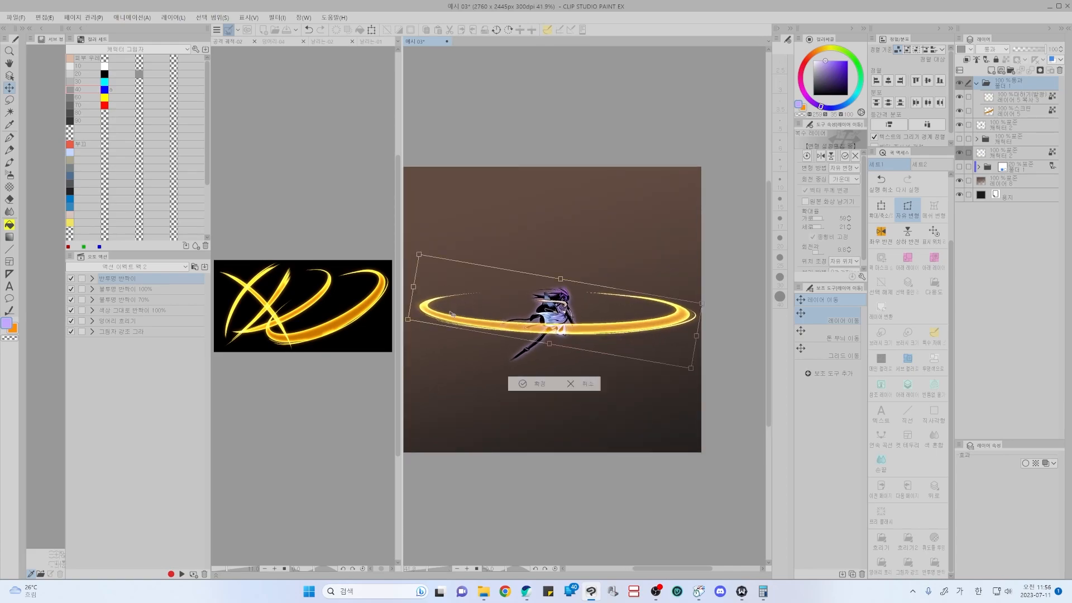
{"action": "left_click", "coordinate": [820, 158]}
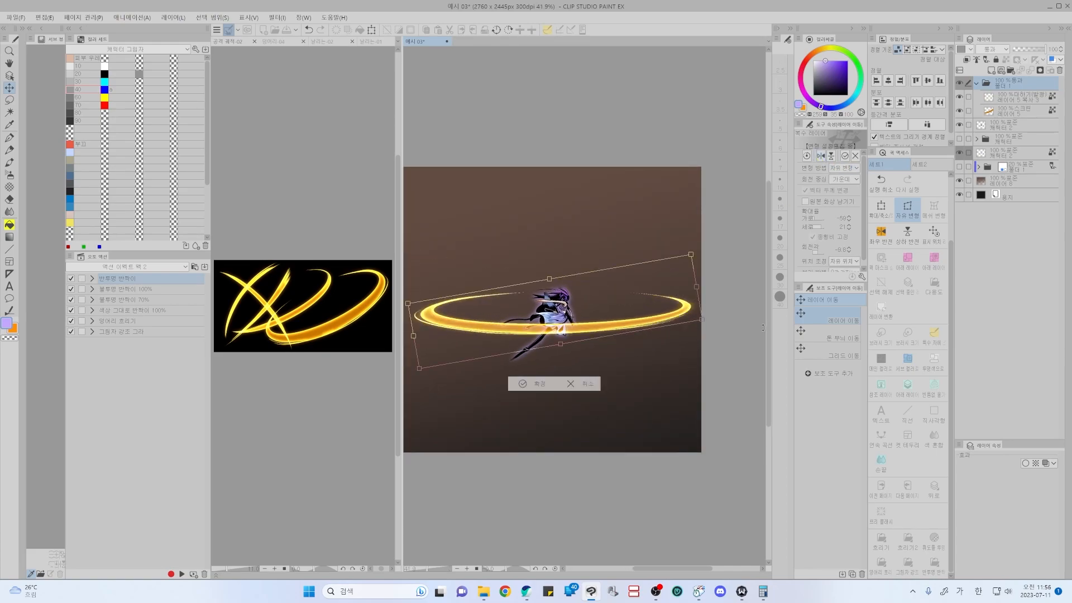
{"action": "left_click_drag", "start_coordinate": [694, 329], "coordinate": [627, 331]}
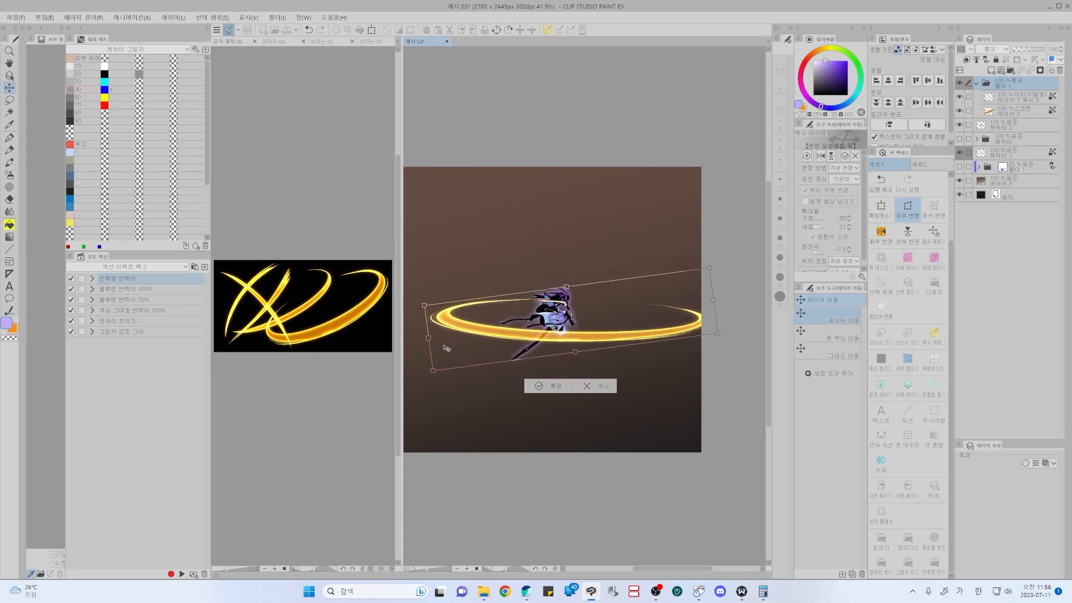
{"action": "left_click_drag", "start_coordinate": [434, 371], "coordinate": [401, 361]}
{"action": "left_click_drag", "start_coordinate": [718, 335], "coordinate": [727, 334]}
{"action": "left_click_drag", "start_coordinate": [709, 268], "coordinate": [730, 279]}
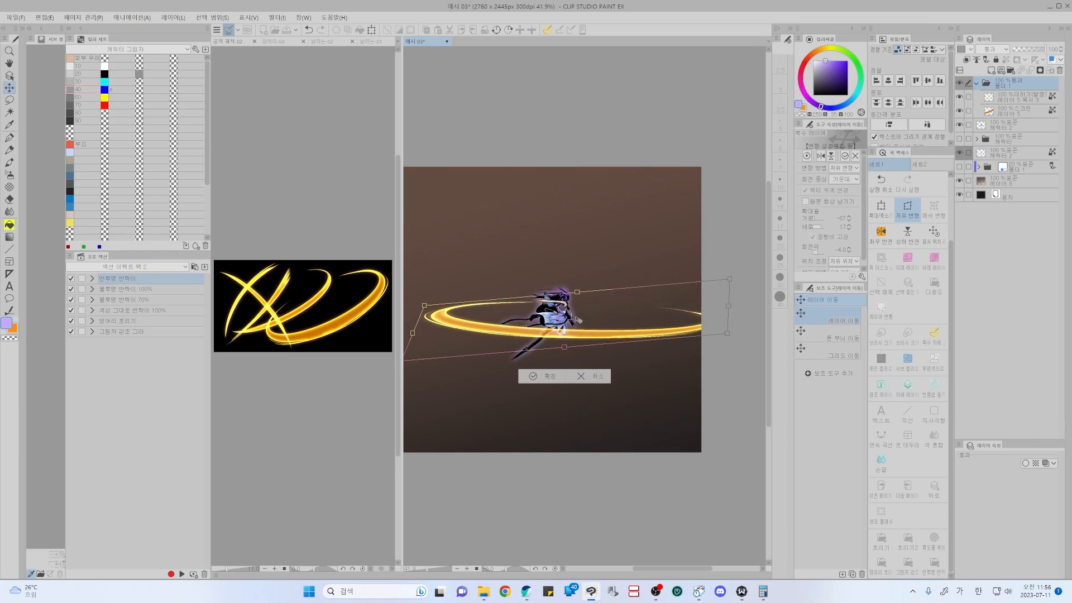
{"action": "left_click_drag", "start_coordinate": [579, 321], "coordinate": [569, 337]}
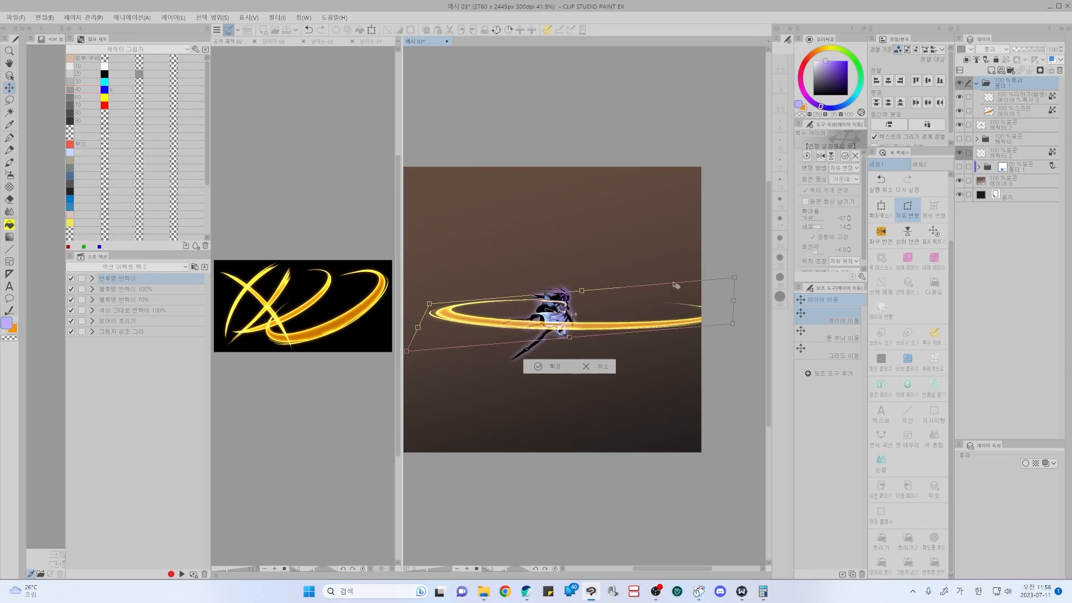
{"action": "key", "text": "Return"}
{"action": "left_click_drag", "start_coordinate": [576, 330], "coordinate": [574, 329]}
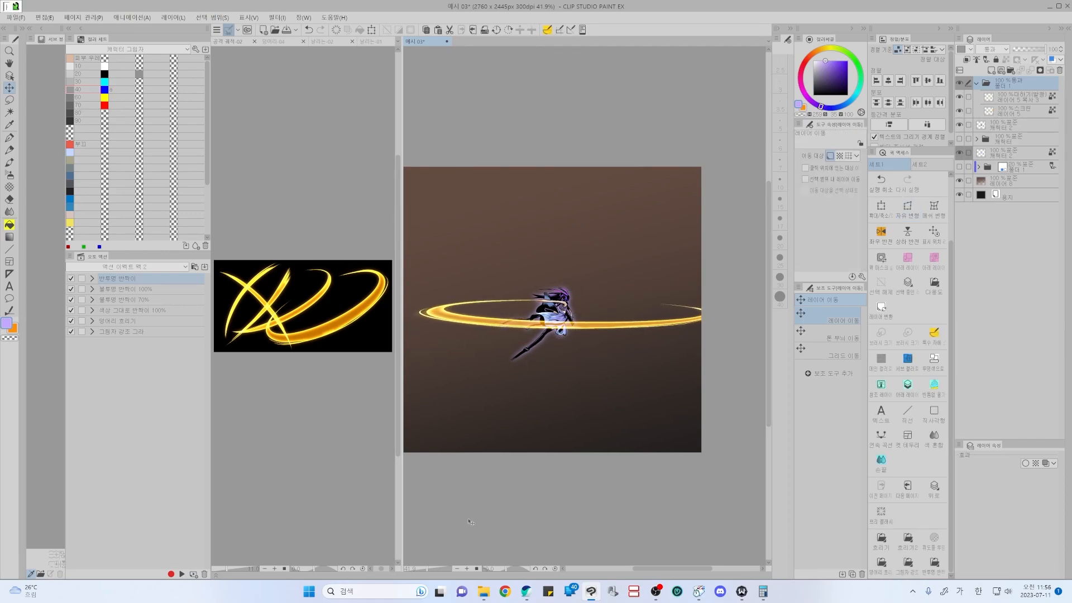
- Switch to the cloud effects document and select the folder of the large, wide cloud mass
{"action": "scroll", "coordinate": [617, 355], "scroll_direction": "up", "scroll_amount": 1}
{"action": "scroll", "coordinate": [631, 358], "scroll_direction": "up", "scroll_amount": 1}
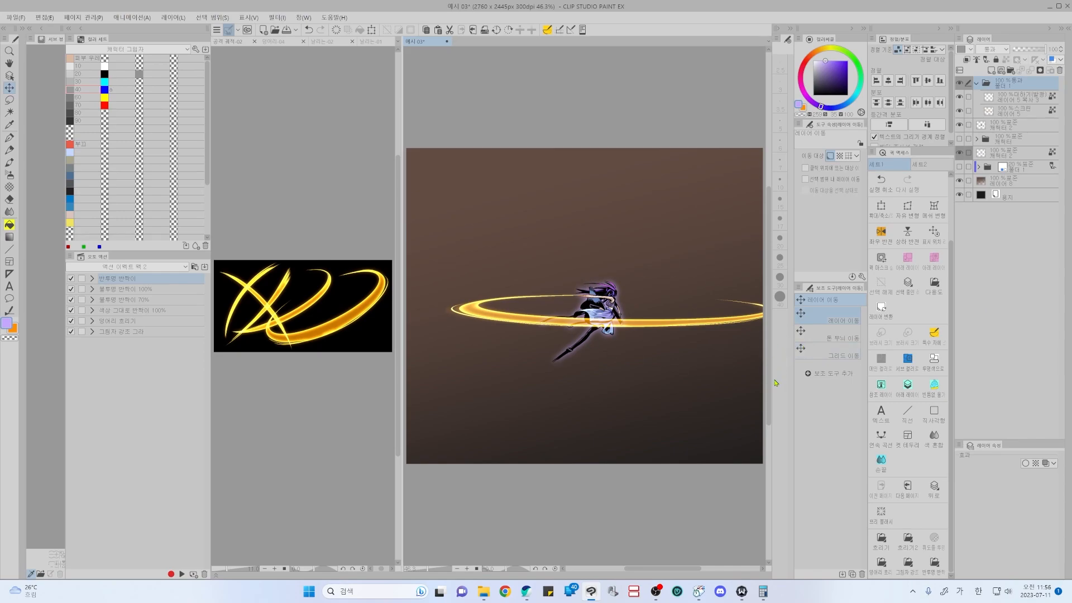
{"action": "left_click", "coordinate": [366, 416]}
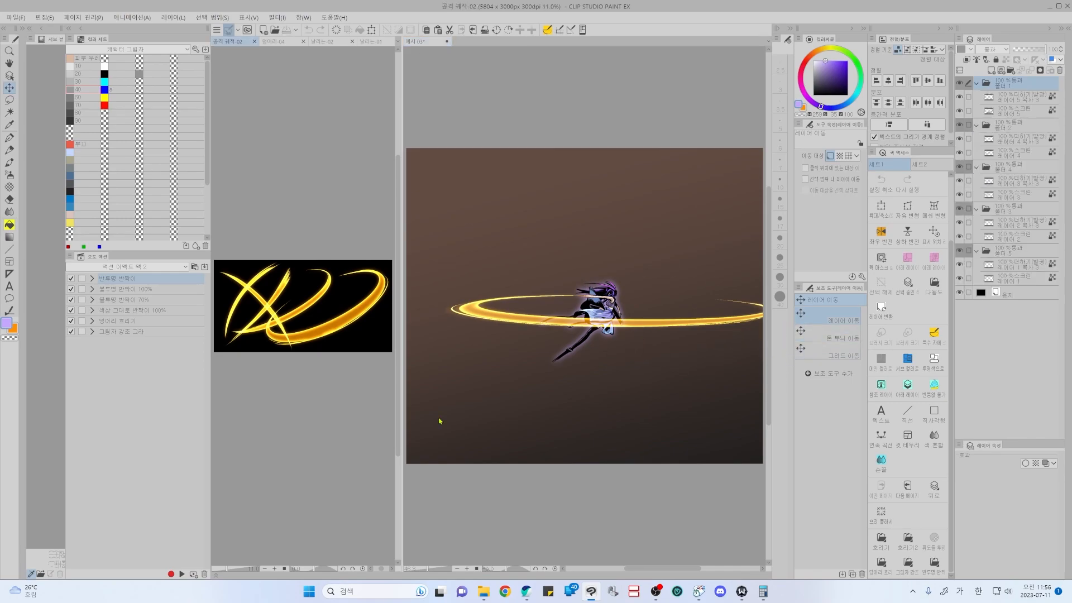
{"action": "left_click", "coordinate": [274, 42]}
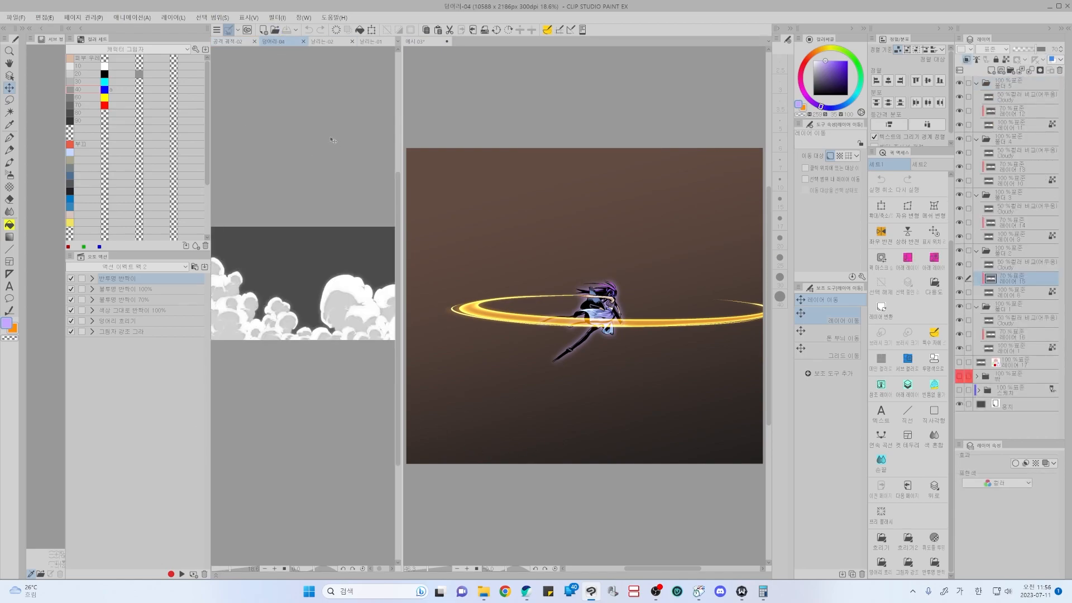
{"action": "left_click_drag", "start_coordinate": [330, 341], "coordinate": [243, 323]}
{"action": "left_click_drag", "start_coordinate": [385, 337], "coordinate": [253, 327]}
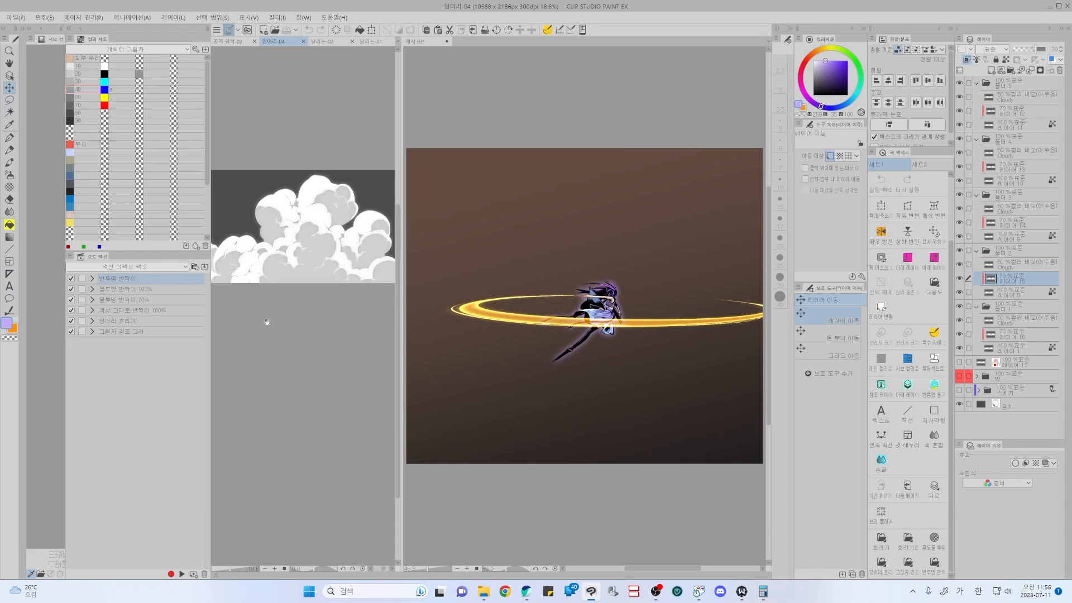
{"action": "left_click_drag", "start_coordinate": [342, 324], "coordinate": [313, 328]}
{"action": "key", "text": "d"}
{"action": "left_click_drag", "start_coordinate": [354, 195], "coordinate": [313, 237]}
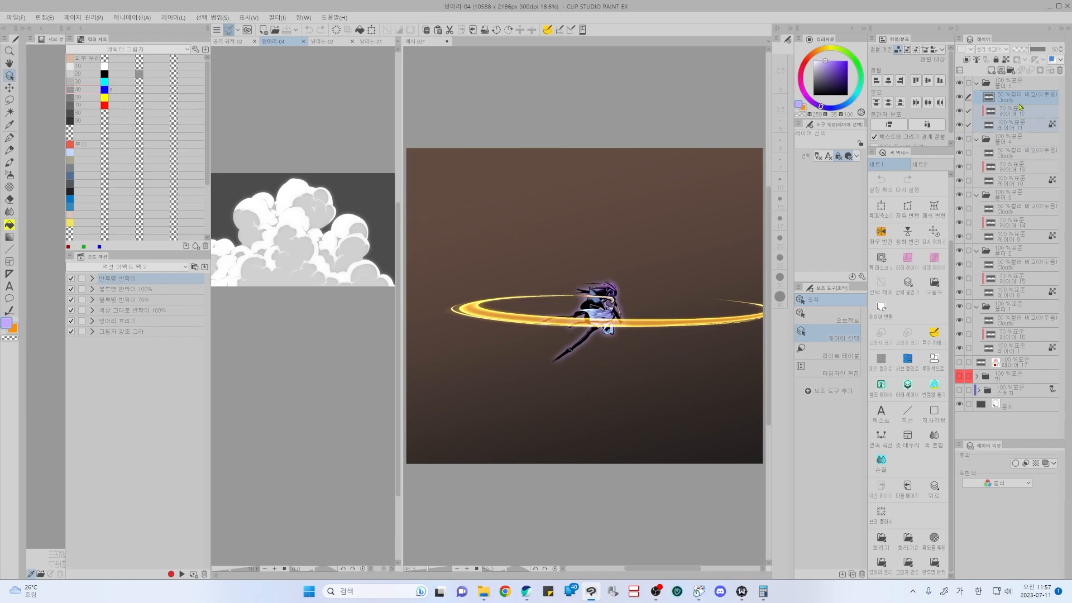
{"action": "left_click", "coordinate": [1031, 86]}
- Paste the large cloud folder above the slash in the character illustration and move it down to the canvas's lower edge
{"action": "left_click", "coordinate": [737, 203]}
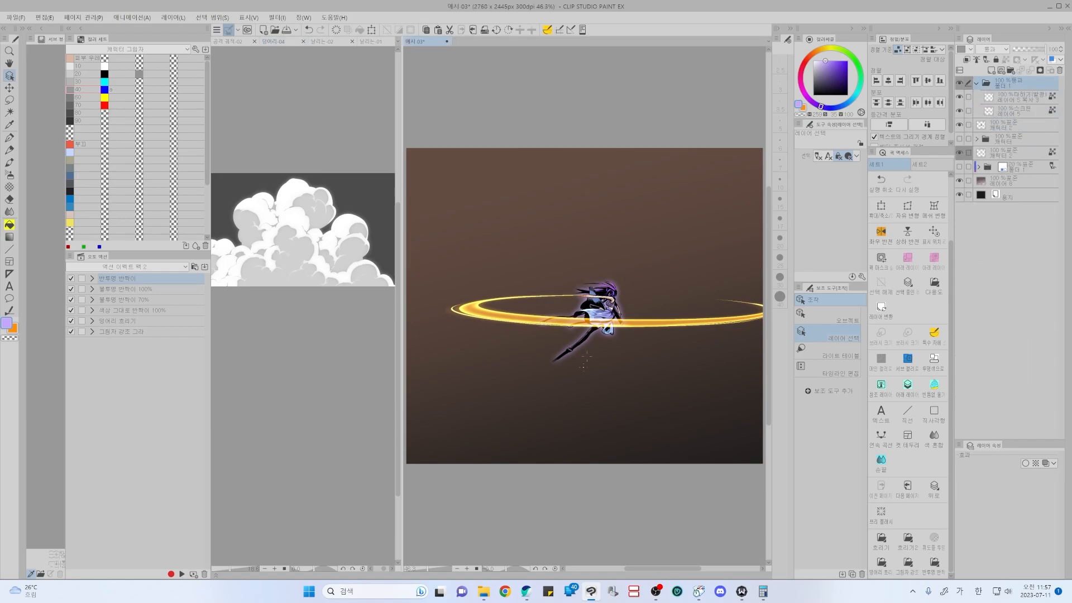
{"action": "key", "text": "ctrl+v"}
{"action": "key", "text": "k"}
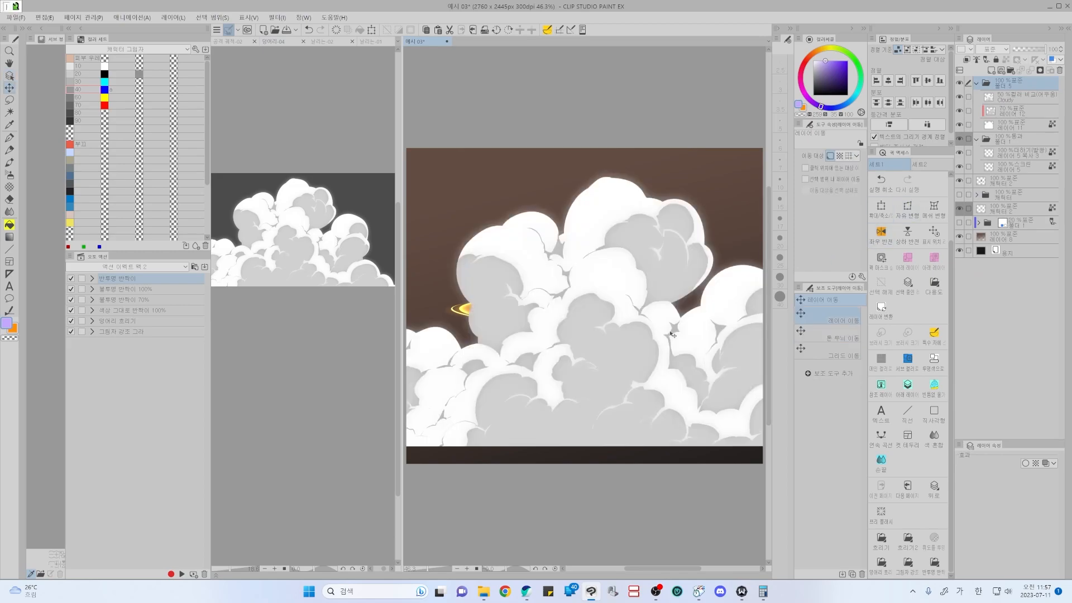
{"action": "left_click_drag", "start_coordinate": [577, 378], "coordinate": [713, 430]}
- Find the tall, peaked cloud in the cloud effects document and select its folder
{"action": "left_click", "coordinate": [312, 292]}
{"action": "left_click_drag", "start_coordinate": [225, 248], "coordinate": [486, 244]}
{"action": "key", "text": "ctrl+shift"}
{"action": "left_click", "coordinate": [283, 244]}
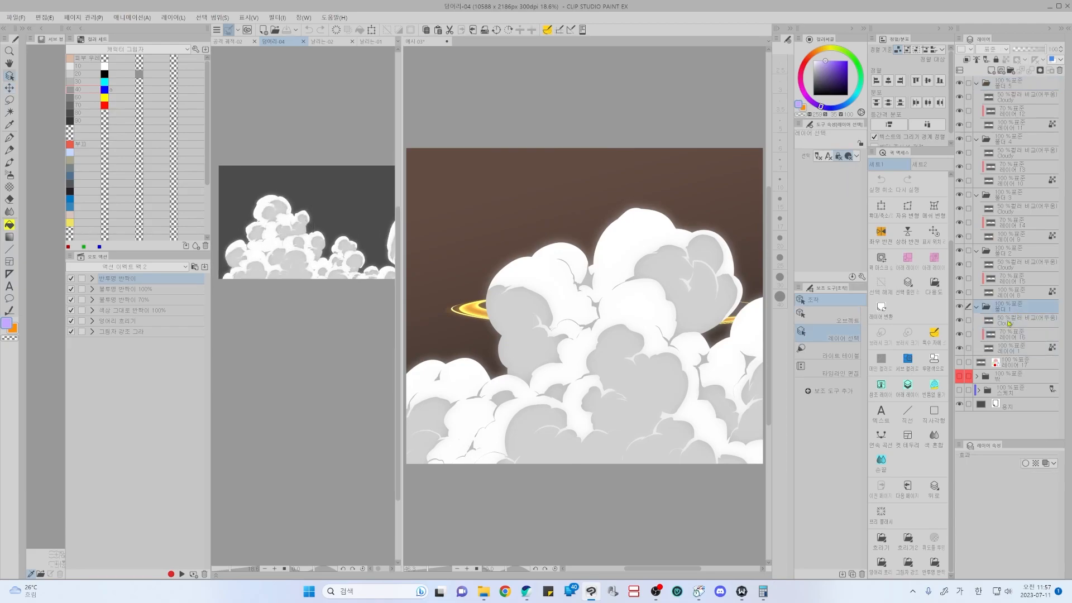
- Collapse the large cloud folder, paste the tall cloud folder beneath it, and position the cloud behind it at the upper right
{"action": "left_click", "coordinate": [749, 390]}
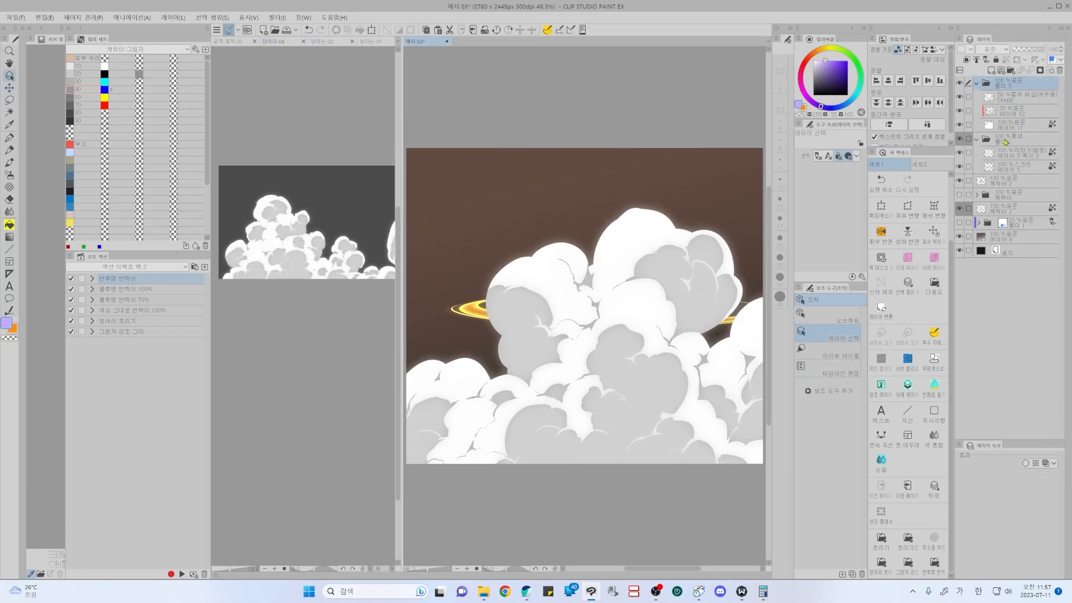
{"action": "left_click", "coordinate": [977, 83]}
{"action": "left_click", "coordinate": [1005, 97]}
{"action": "key", "text": "ctrl+v"}
{"action": "key", "text": "k"}
{"action": "left_click_drag", "start_coordinate": [530, 450], "coordinate": [656, 379]}
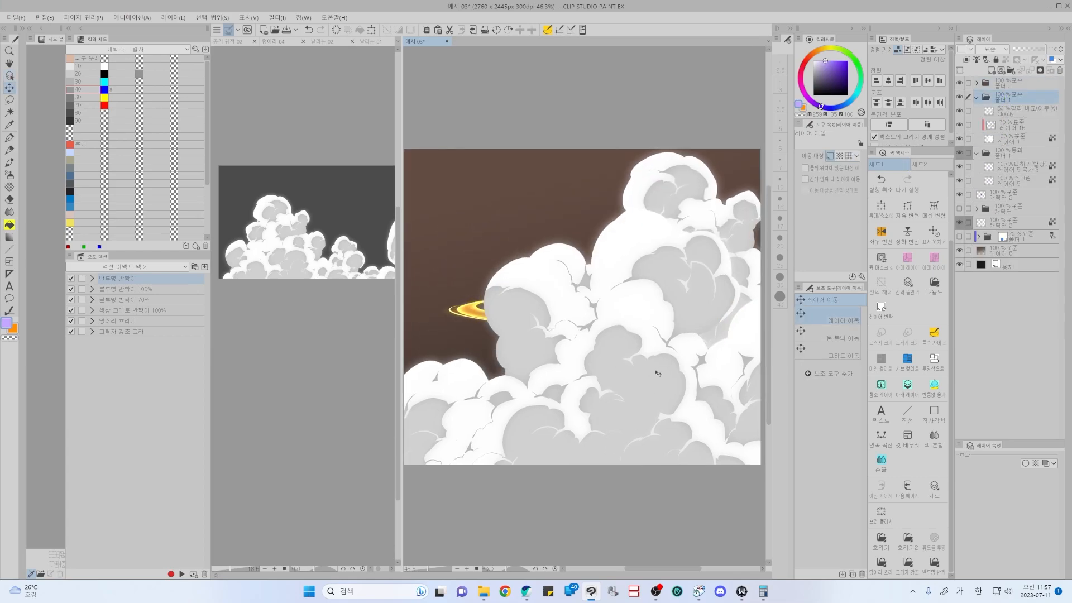
- Find the low row of clouds in the cloud effects document and select its folder
{"action": "left_click", "coordinate": [307, 339]}
{"action": "left_click_drag", "start_coordinate": [342, 296], "coordinate": [248, 298]}
{"action": "mouse_move", "coordinate": [337, 298]}
{"action": "left_mouse_down"}
{"action": "mouse_move", "coordinate": [218, 302]}
{"action": "mouse_move", "coordinate": [364, 303]}
{"action": "left_mouse_up"}
{"action": "left_click_drag", "start_coordinate": [287, 220], "coordinate": [305, 254]}
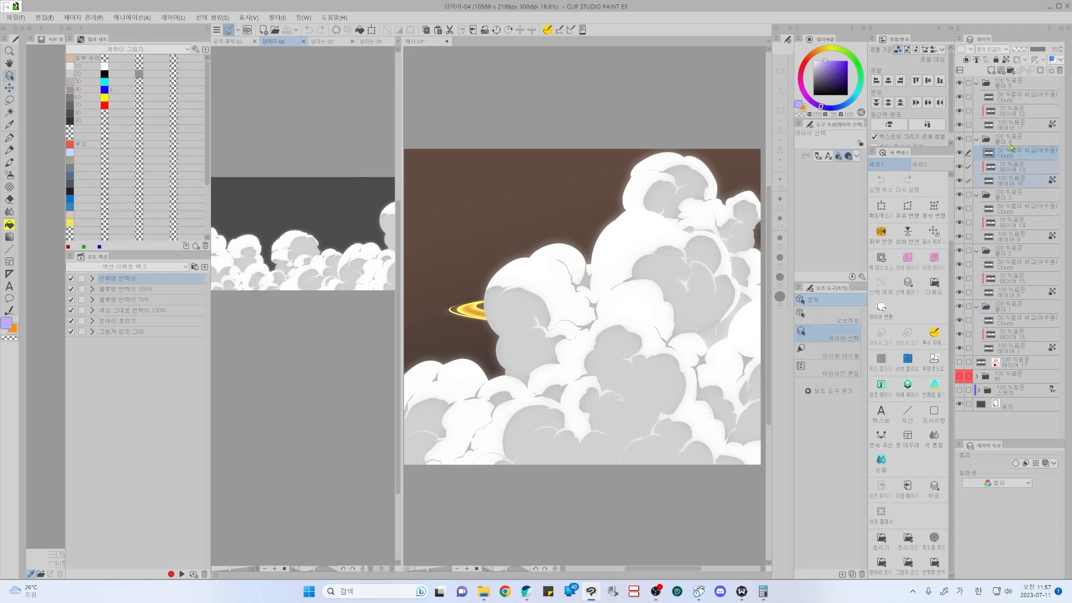
- Paste the low cloud folder directly above the slash folder and position the clouds behind the other cloud masses
{"action": "left_click", "coordinate": [674, 272]}
{"action": "key", "text": "k"}
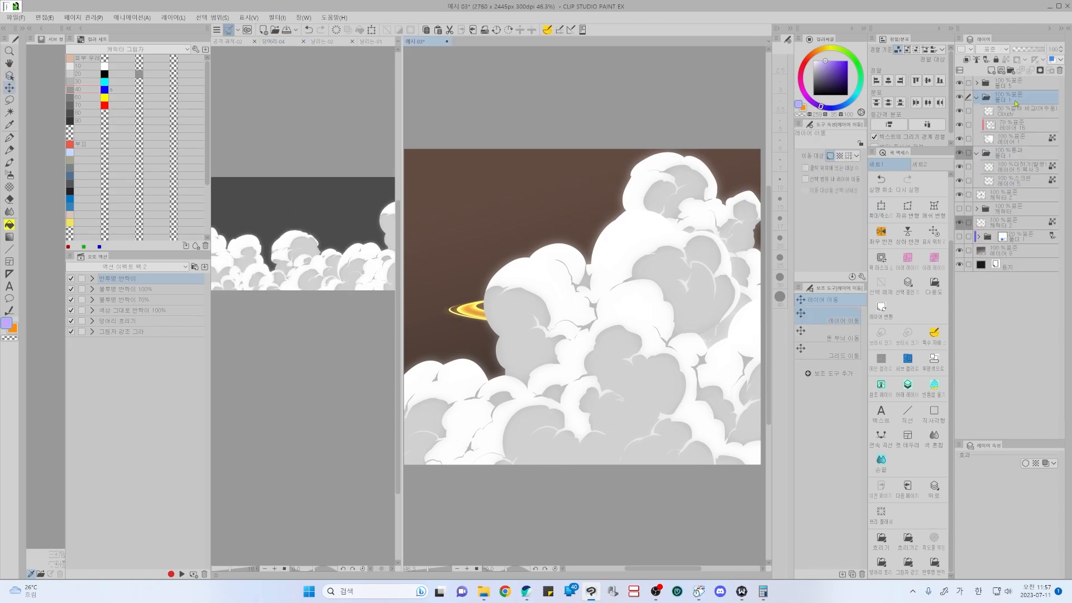
{"action": "key", "text": "ctrl+z"}
{"action": "key", "text": "ctrl+y"}
{"action": "left_click", "coordinate": [1014, 157]}
{"action": "key", "text": "ctrl+v"}
{"action": "left_click_drag", "start_coordinate": [614, 359], "coordinate": [664, 287]}
{"action": "left_click_drag", "start_coordinate": [664, 287], "coordinate": [554, 267]}
{"action": "left_click_drag", "start_coordinate": [554, 267], "coordinate": [632, 304]}
{"action": "left_click_drag", "start_coordinate": [526, 309], "coordinate": [621, 306]}
- Return to the tall, peaked cloud in the cloud effects document and copy its folder
{"action": "left_click", "coordinate": [352, 330]}
{"action": "left_click_drag", "start_coordinate": [352, 330], "coordinate": [218, 344]}
{"action": "left_click_drag", "start_coordinate": [283, 319], "coordinate": [366, 328]}
{"action": "left_click", "coordinate": [1022, 310]}
{"action": "key", "text": "ctrl+c"}
- Paste another copy of the tall cloud into the character illustration and shift it horizontally toward the right
{"action": "left_click", "coordinate": [630, 212]}
{"action": "key", "text": "ctrl+v"}
{"action": "left_click_drag", "start_coordinate": [557, 270], "coordinate": [613, 270]}
- Free-transform the pasted tall cloud: flip it horizontally, tilt it counter-clockwise and fit it behind the clouds in the canvas's upper-right area
{"action": "key", "text": "ctrl+shift+t"}
{"action": "left_click_drag", "start_coordinate": [687, 358], "coordinate": [739, 311]}
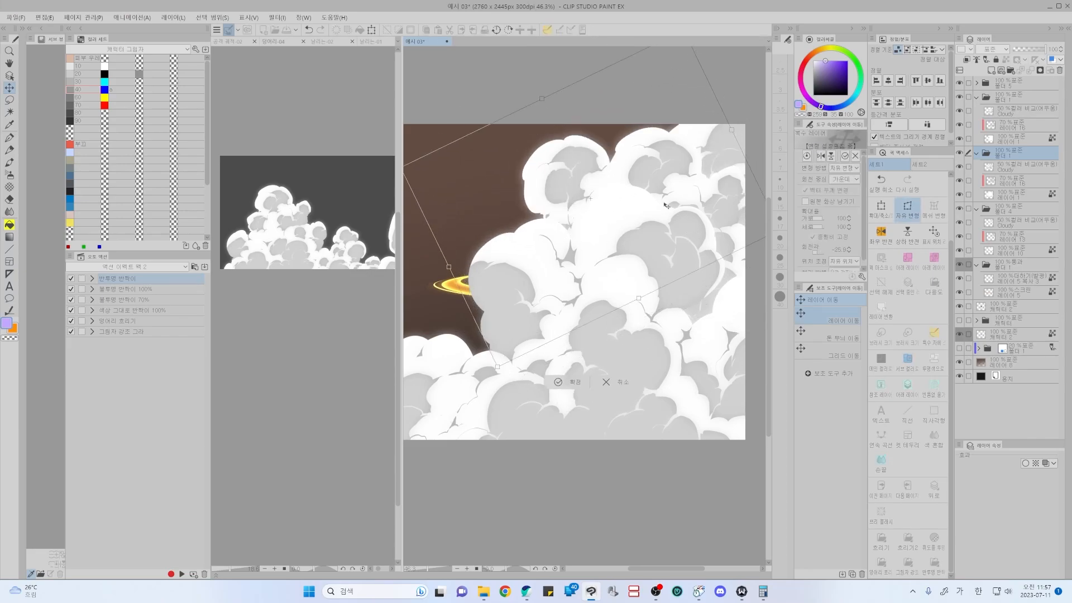
{"action": "left_click_drag", "start_coordinate": [702, 260], "coordinate": [677, 236]}
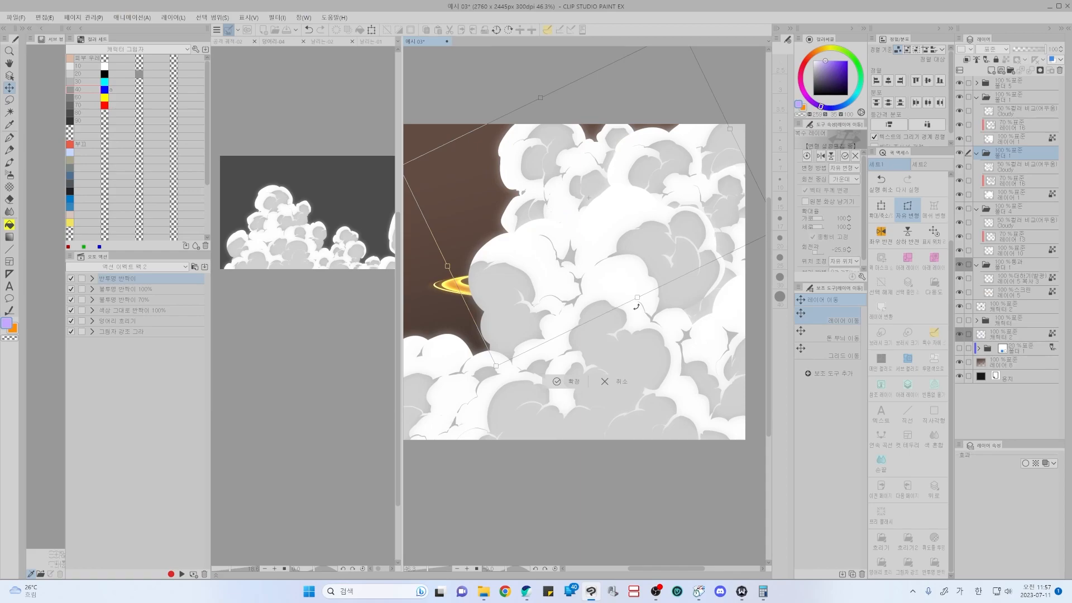
{"action": "left_click", "coordinate": [821, 156]}
{"action": "left_click_drag", "start_coordinate": [730, 300], "coordinate": [724, 290]}
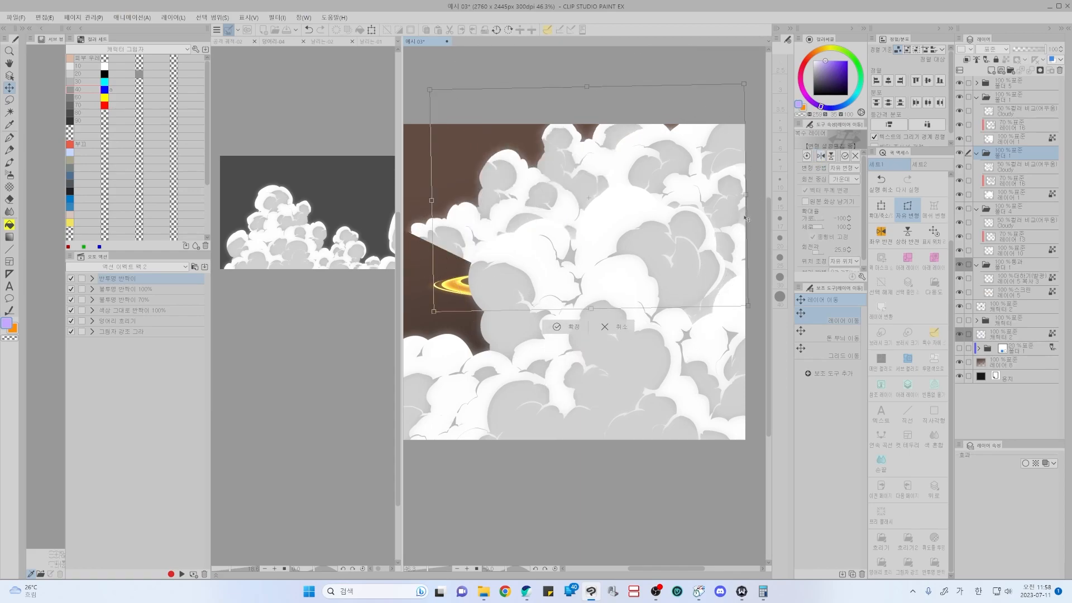
{"action": "left_click_drag", "start_coordinate": [698, 337], "coordinate": [708, 329]}
{"action": "left_click_drag", "start_coordinate": [653, 262], "coordinate": [689, 222]}
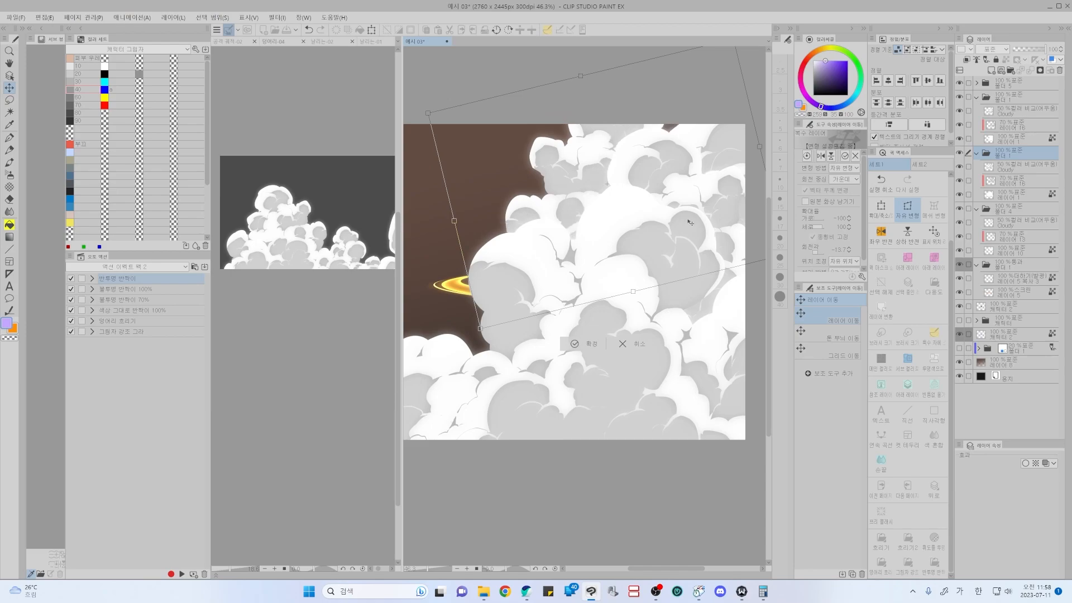
{"action": "left_click_drag", "start_coordinate": [720, 319], "coordinate": [726, 314]}
{"action": "left_click_drag", "start_coordinate": [664, 245], "coordinate": [671, 240]}
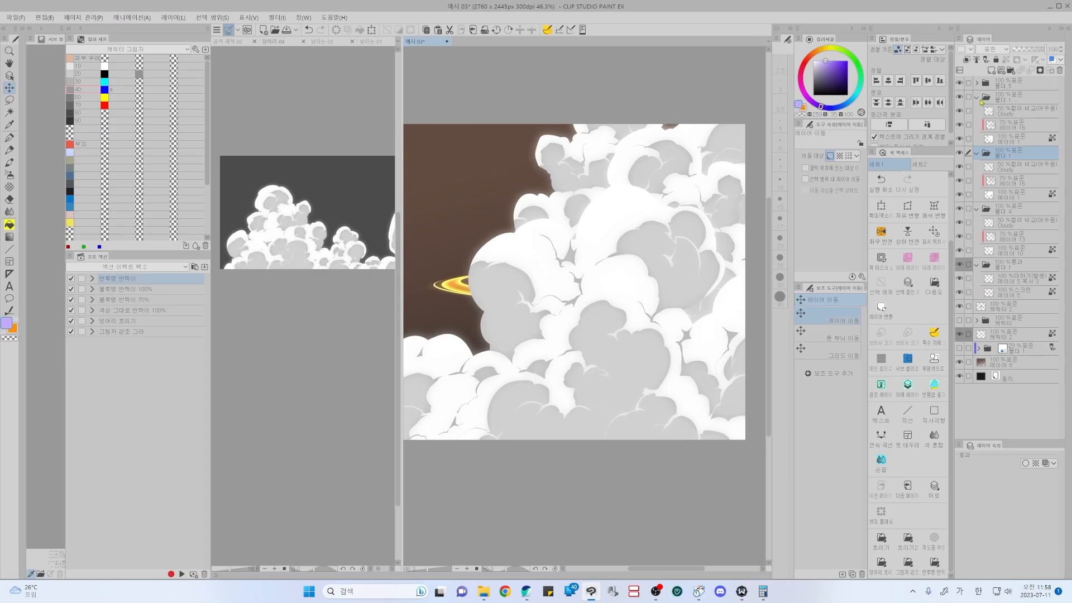
- Collapse the expanded cloud folders and toggle the visibility of each one to check which clouds it holds
{"action": "left_click", "coordinate": [976, 97]}
{"action": "left_click", "coordinate": [976, 110]}
{"action": "left_click", "coordinate": [977, 125]}
{"action": "left_click", "coordinate": [960, 126]}
{"action": "left_click", "coordinate": [960, 126]}
{"action": "left_click", "coordinate": [960, 111]}
{"action": "left_click", "coordinate": [960, 112]}
{"action": "left_click", "coordinate": [960, 98]}
{"action": "left_click", "coordinate": [960, 97]}
- Select the four cloud folders, merge them into one layer and check the merged layer by toggling its visibility
{"action": "left_click", "coordinate": [1010, 83]}
{"action": "left_click", "coordinate": [1010, 128], "text": "shift"}
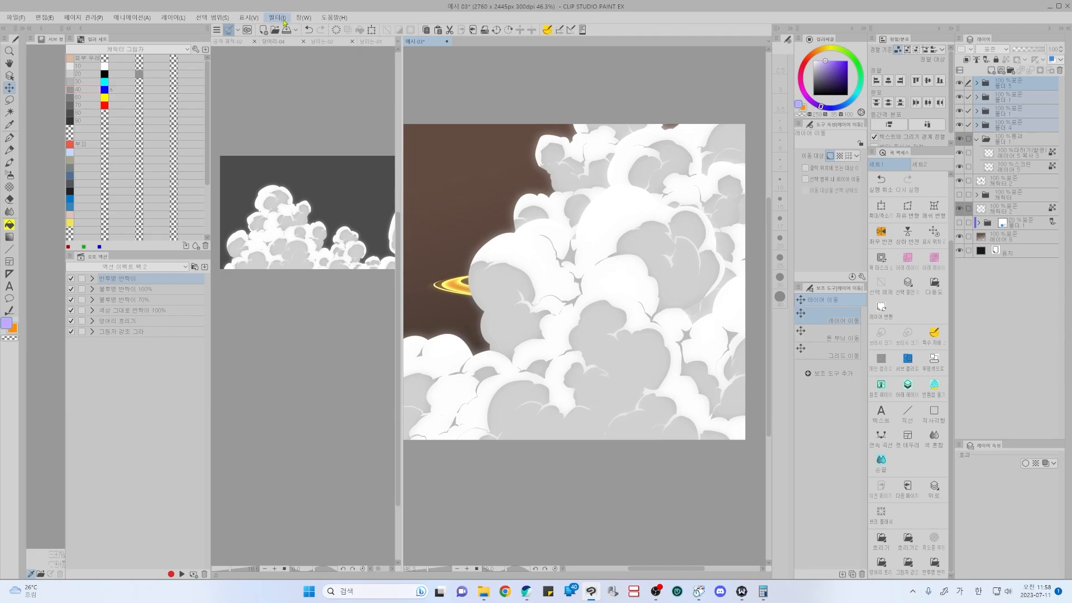
{"action": "left_click", "coordinate": [226, 20]}
{"action": "mouse_move", "coordinate": [181, 16]}
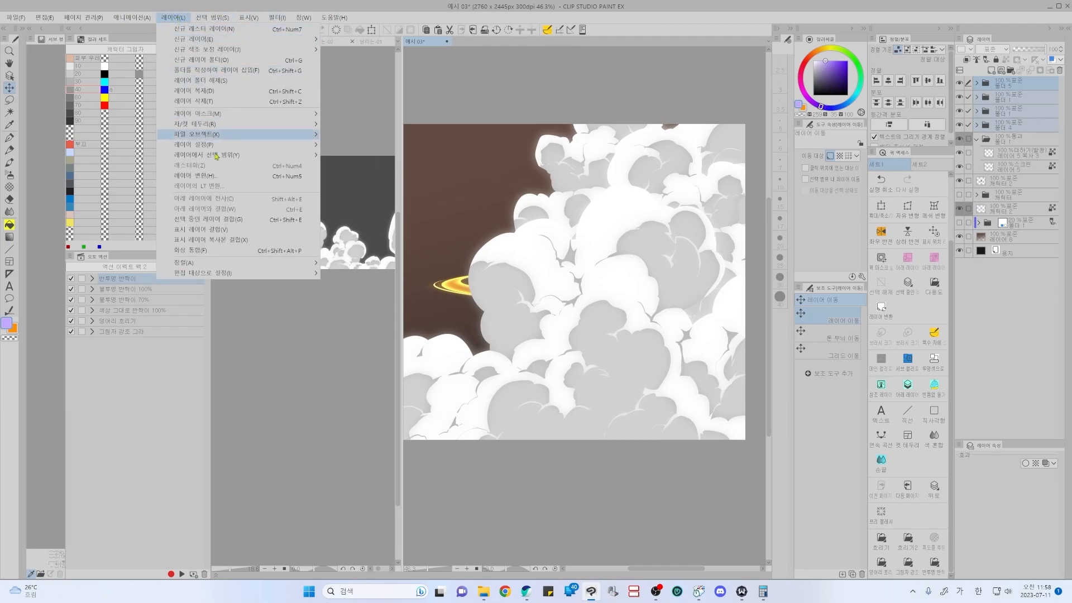
{"action": "left_click", "coordinate": [211, 219]}
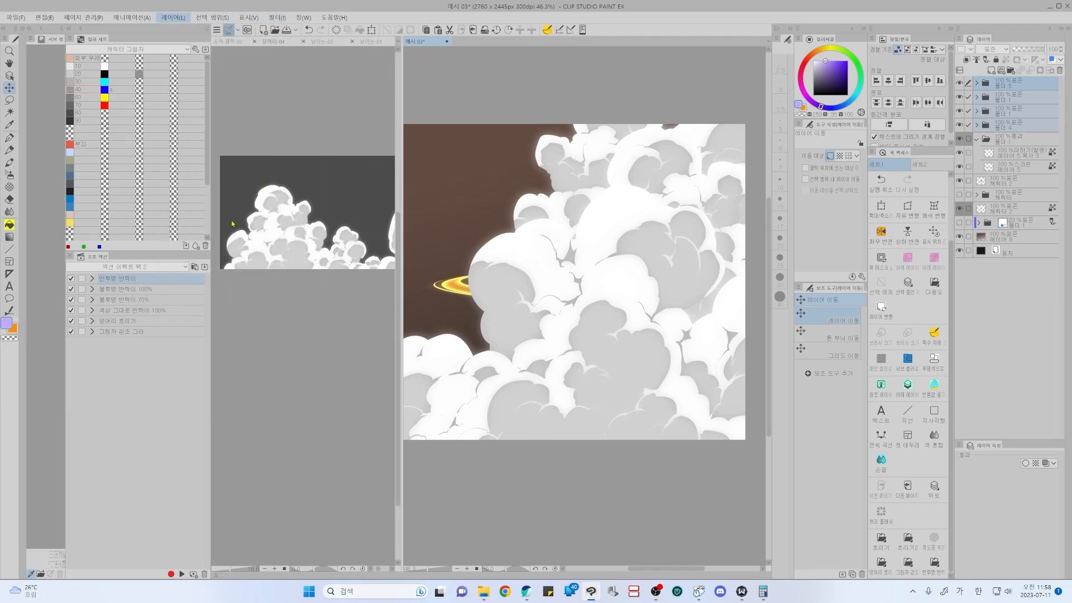
{"action": "left_click", "coordinate": [961, 84]}
{"action": "left_click", "coordinate": [960, 84]}
{"action": "left_click", "coordinate": [960, 85]}
{"action": "left_click", "coordinate": [960, 85]}
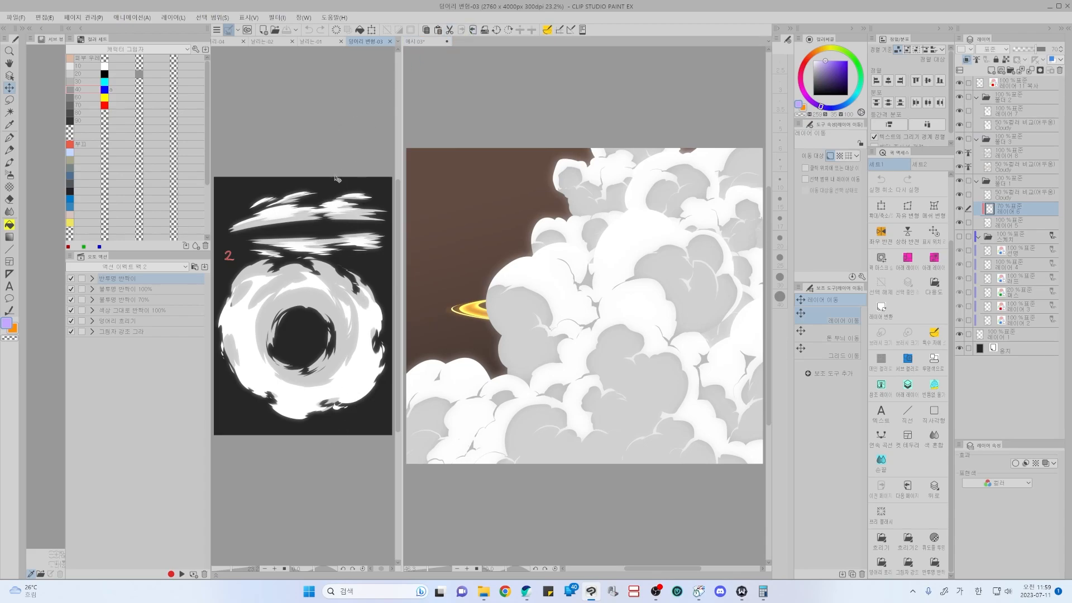
- Copy the streaked horizontal cloud folder from the effect document, paste it above the merged clouds and position it around the ring slash
{"action": "left_click", "coordinate": [341, 300], "text": "ctrl+shift"}
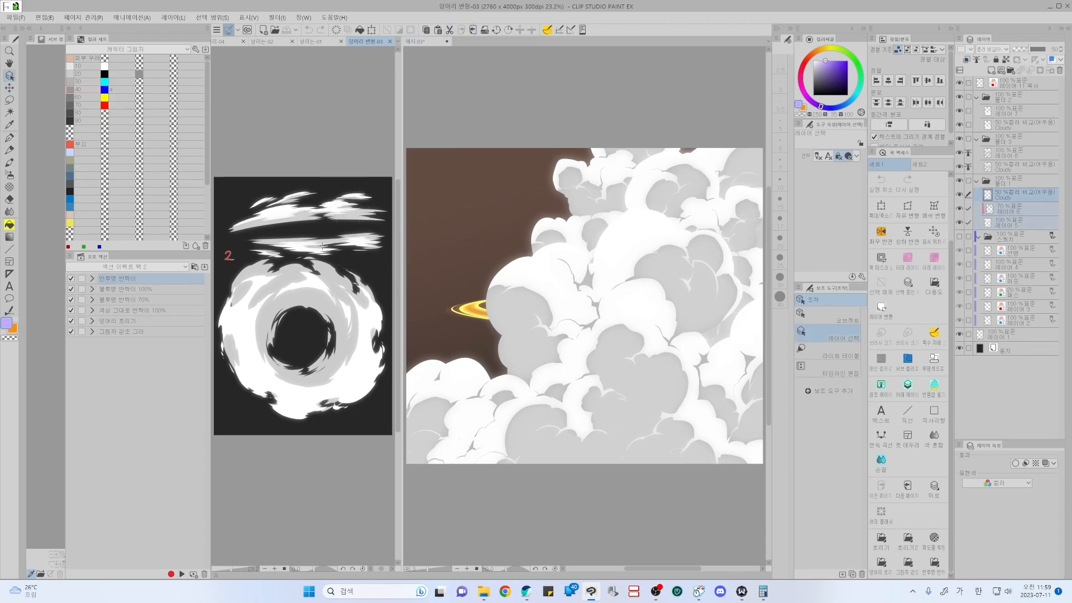
{"action": "left_click", "coordinate": [1014, 182]}
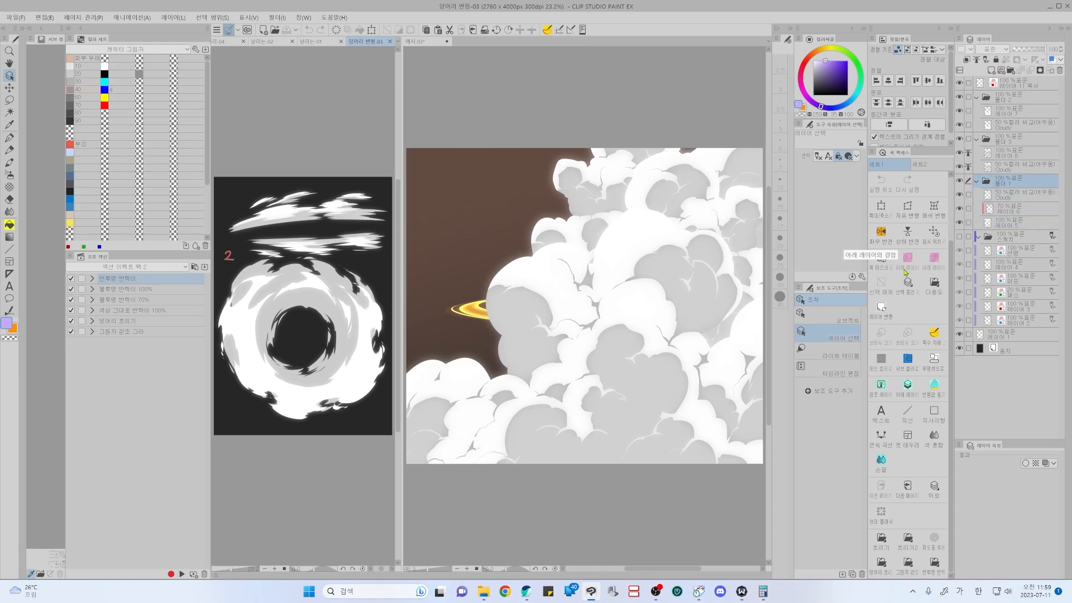
{"action": "left_click", "coordinate": [625, 300]}
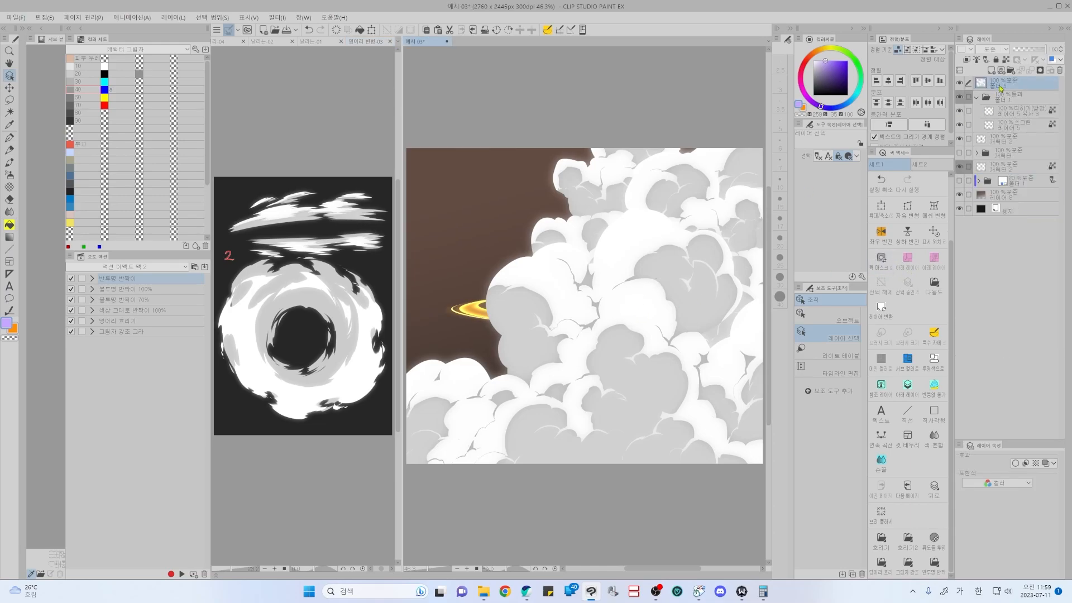
{"action": "key", "text": "ctrl+v"}
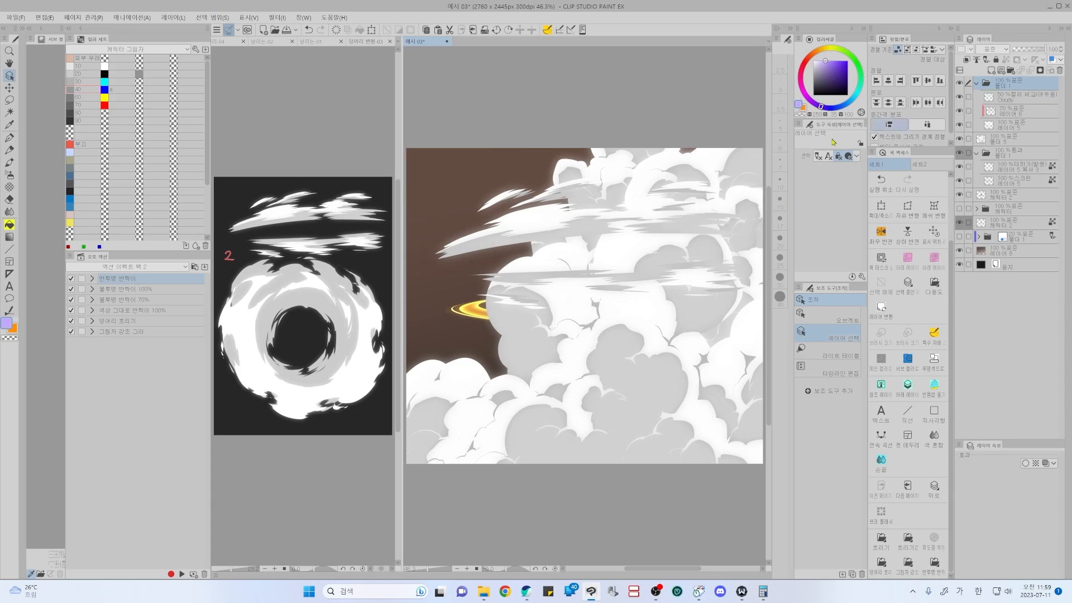
{"action": "key", "text": "k"}
{"action": "mouse_move", "coordinate": [581, 291]}
{"action": "left_mouse_down"}
{"action": "mouse_move", "coordinate": [603, 330]}
{"action": "mouse_move", "coordinate": [606, 242]}
{"action": "left_mouse_up"}
{"action": "mouse_move", "coordinate": [597, 288]}
{"action": "left_mouse_down"}
{"action": "mouse_move", "coordinate": [653, 326]}
{"action": "mouse_move", "coordinate": [681, 298]}
{"action": "mouse_move", "coordinate": [755, 284]}
{"action": "mouse_move", "coordinate": [757, 248]}
{"action": "mouse_move", "coordinate": [742, 233]}
{"action": "mouse_move", "coordinate": [580, 185]}
{"action": "mouse_move", "coordinate": [432, 240]}
{"action": "mouse_move", "coordinate": [411, 326]}
{"action": "mouse_move", "coordinate": [623, 295]}
{"action": "left_mouse_up"}
- Lasso the upper group of streaked clouds, cut it out and paste it into its own folder, and clear the selection
{"action": "key", "text": "m"}
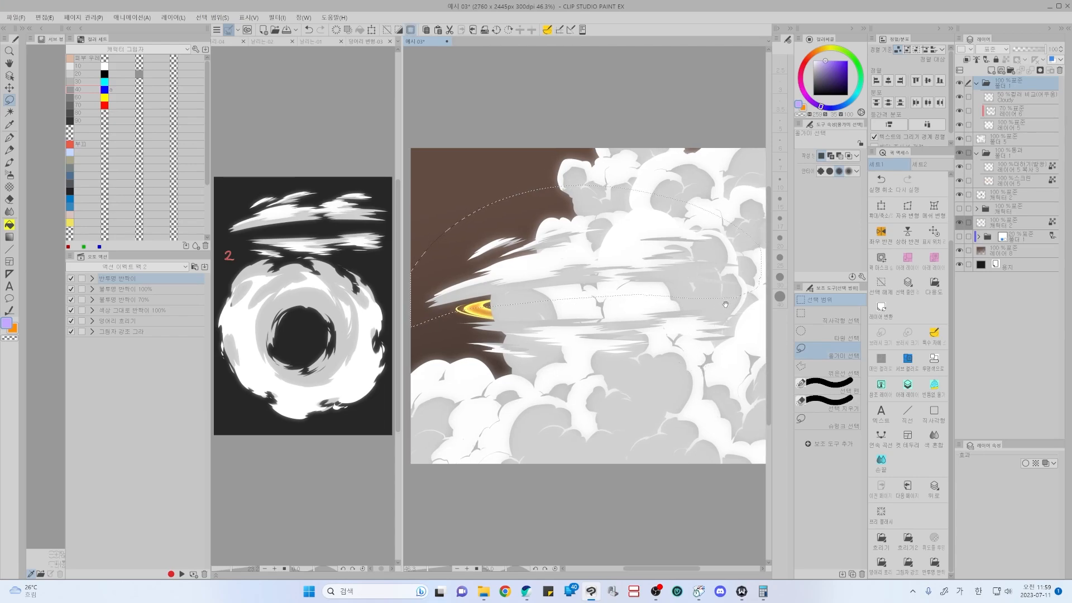
{"action": "left_click_drag", "start_coordinate": [718, 294], "coordinate": [695, 293]}
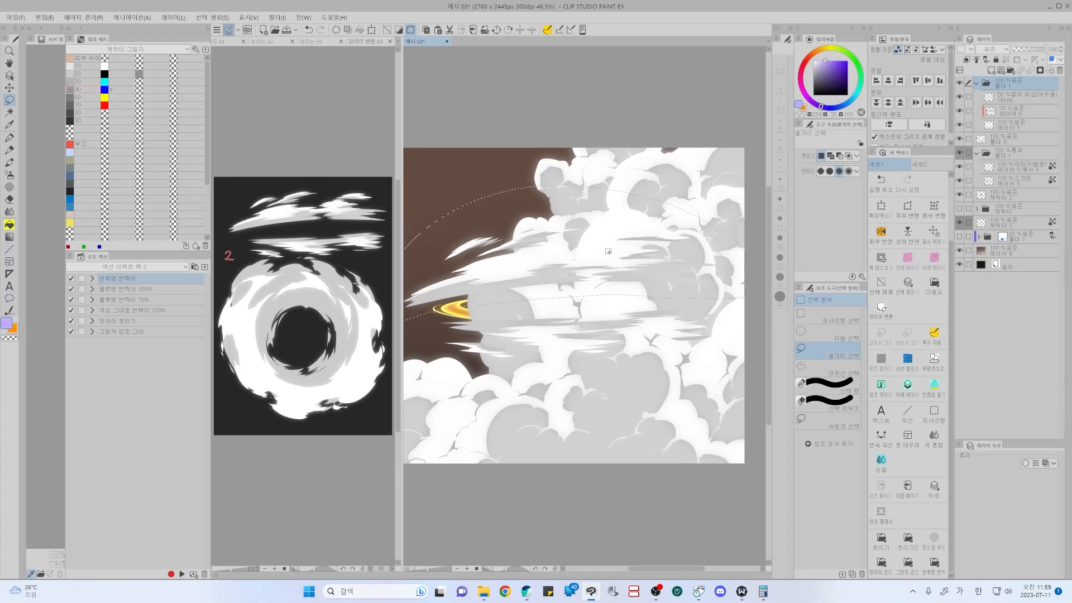
{"action": "left_click_drag", "start_coordinate": [574, 295], "coordinate": [617, 287]}
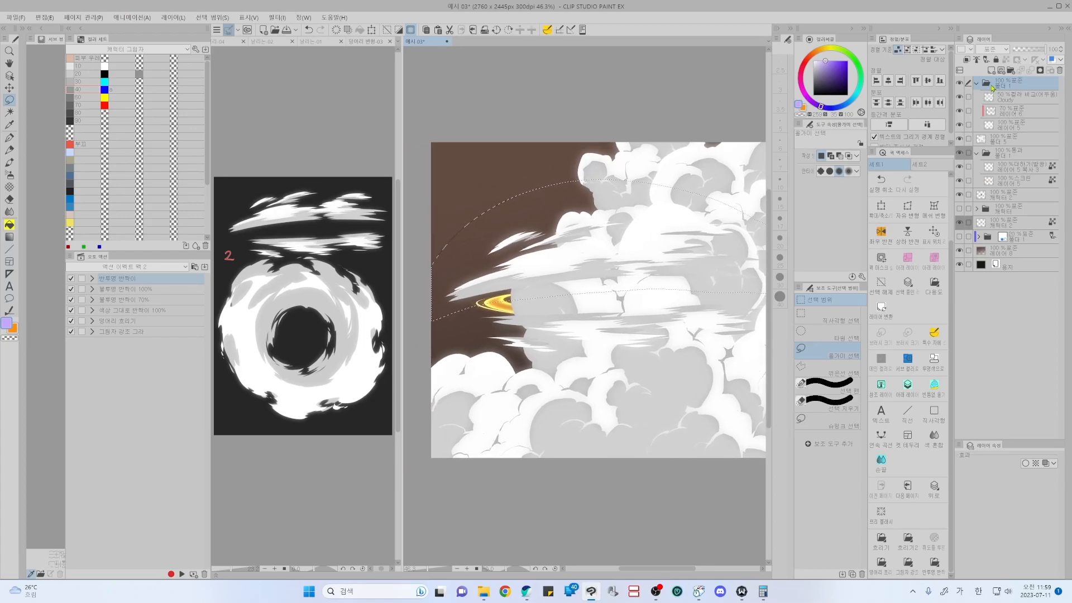
{"action": "key", "text": "ctrl+x"}
{"action": "key", "text": "ctrl+v"}
{"action": "key", "text": "ctrl+d"}
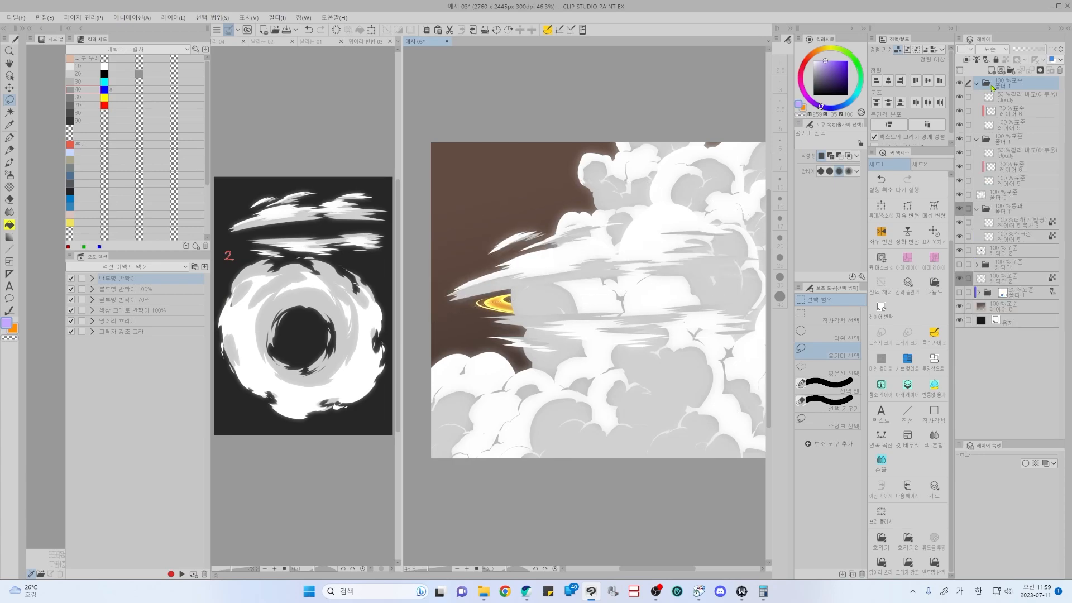
- Toggle the new streaked cloud folder to check the split, and hide the merged cloud layer beneath it
{"action": "left_click", "coordinate": [963, 84]}
{"action": "left_click", "coordinate": [963, 84]}
{"action": "left_click", "coordinate": [963, 83]}
{"action": "left_click", "coordinate": [962, 84]}
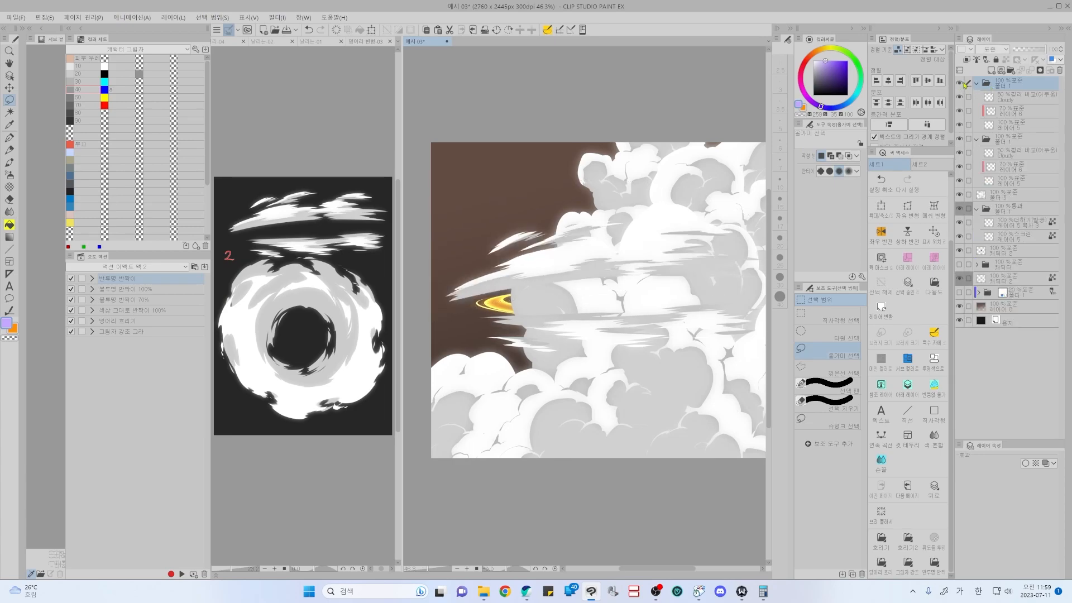
{"action": "left_click", "coordinate": [1001, 196]}
{"action": "left_click", "coordinate": [960, 195]}
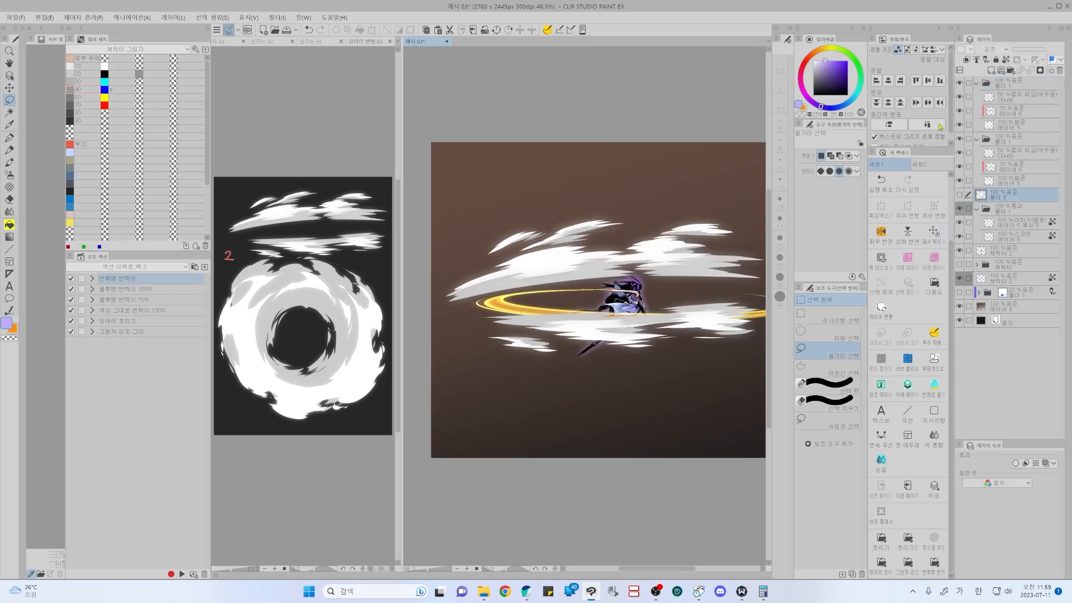
- Move the upper streaked clouds up and right, and the lower streaked clouds down, to open space around the character
{"action": "key", "text": "d"}
{"action": "left_click", "coordinate": [669, 252]}
{"action": "left_click_drag", "start_coordinate": [694, 322], "coordinate": [669, 327]}
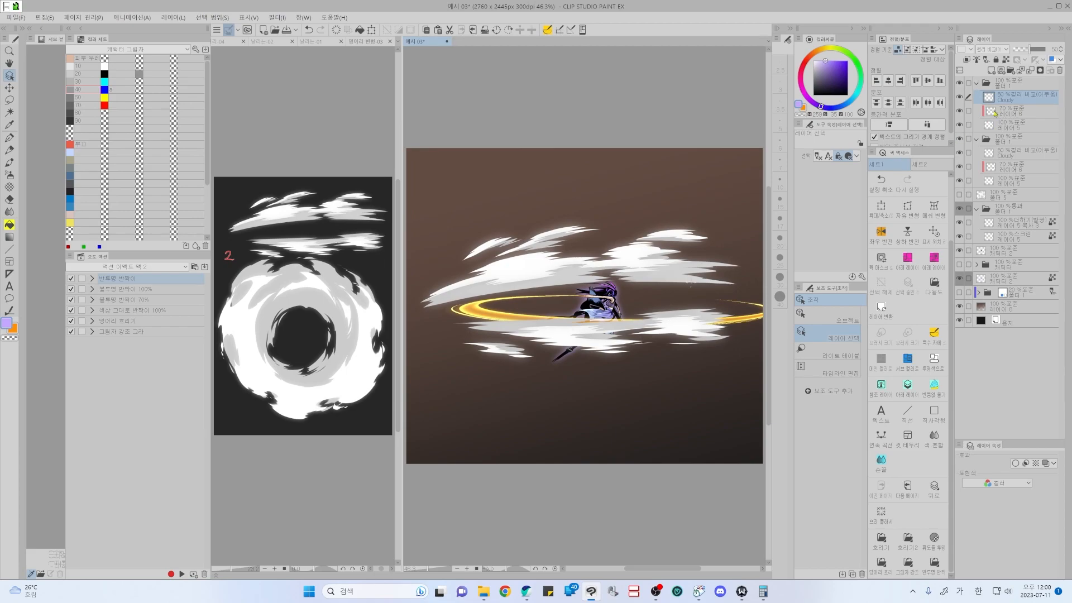
{"action": "left_click", "coordinate": [1006, 85]}
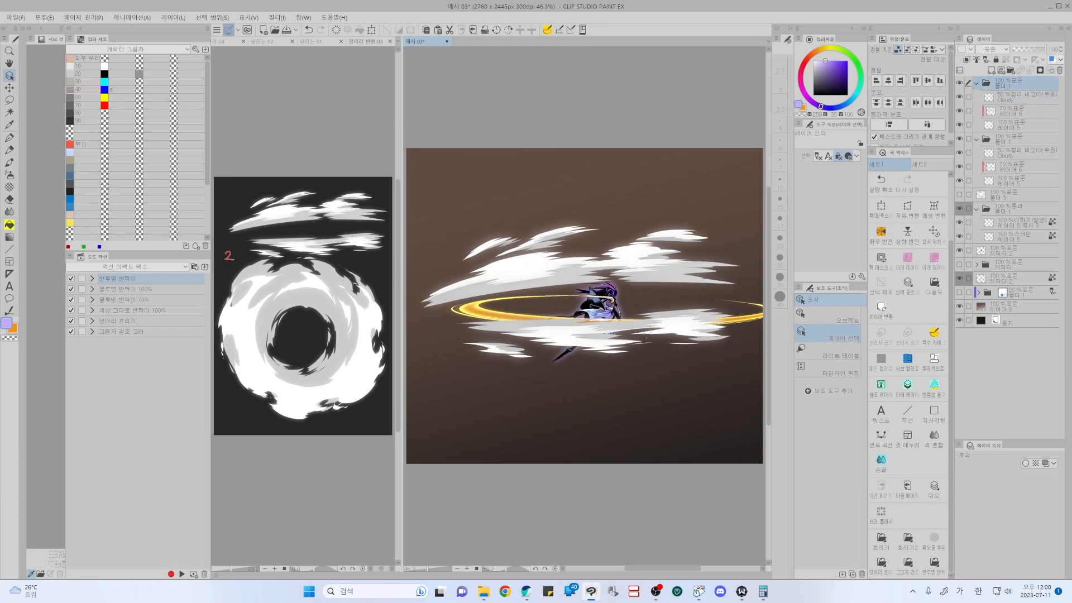
{"action": "key", "text": "k"}
{"action": "left_click_drag", "start_coordinate": [640, 287], "coordinate": [685, 276]}
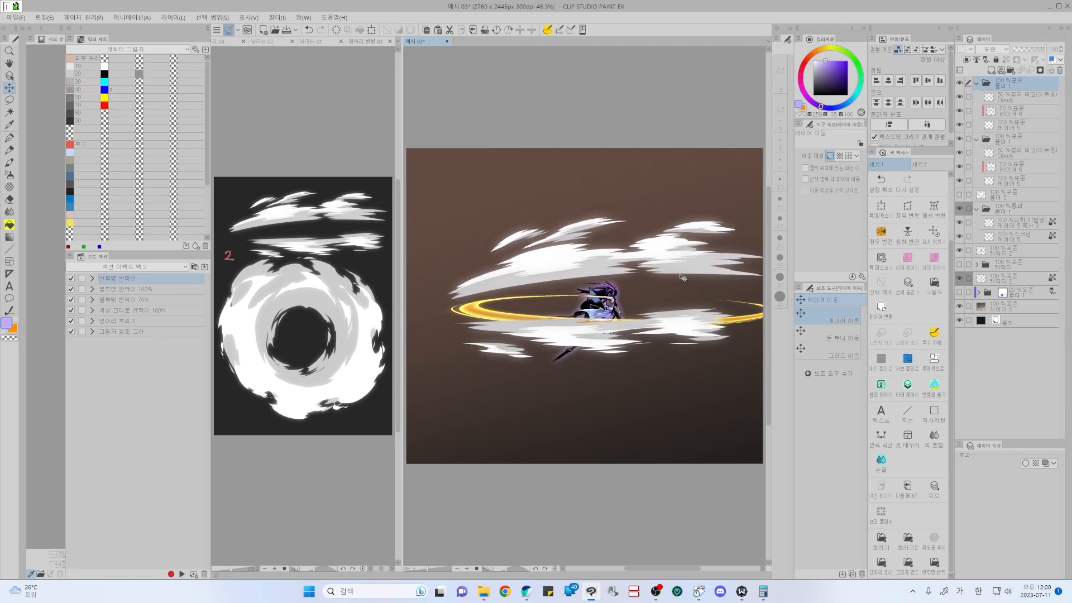
{"action": "left_click", "coordinate": [1013, 144]}
{"action": "left_click_drag", "start_coordinate": [685, 329], "coordinate": [686, 357]}
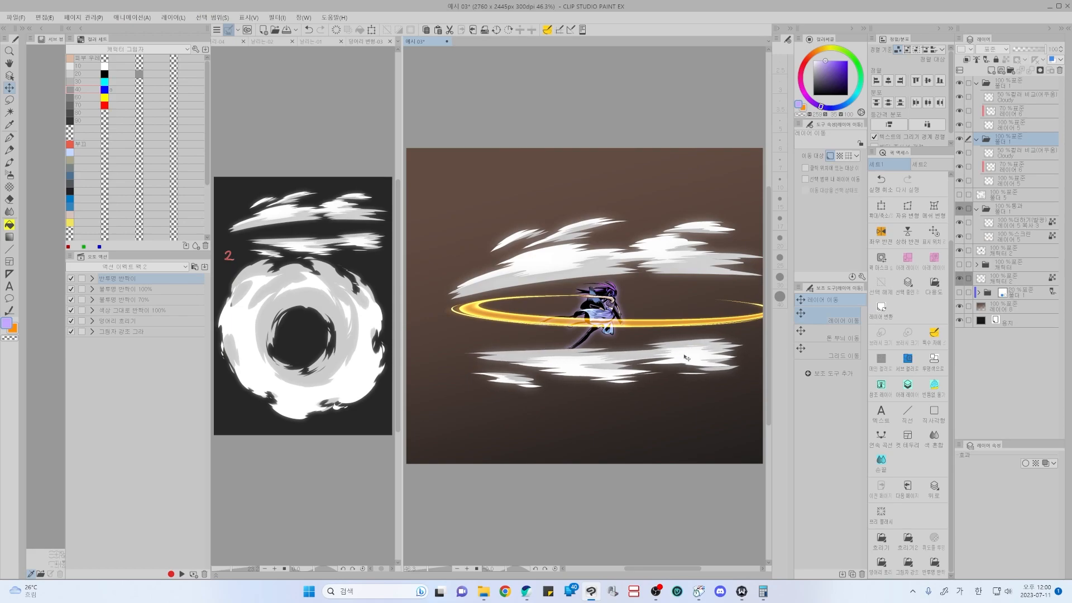
- Free-transform both streaked cloud folders together, tilting them slightly clockwise and stretching them past the canvas's right edge
{"action": "left_click", "coordinate": [1009, 88], "text": "ctrl"}
{"action": "key", "text": "ctrl+shift+t"}
{"action": "left_click_drag", "start_coordinate": [439, 302], "coordinate": [406, 288]}
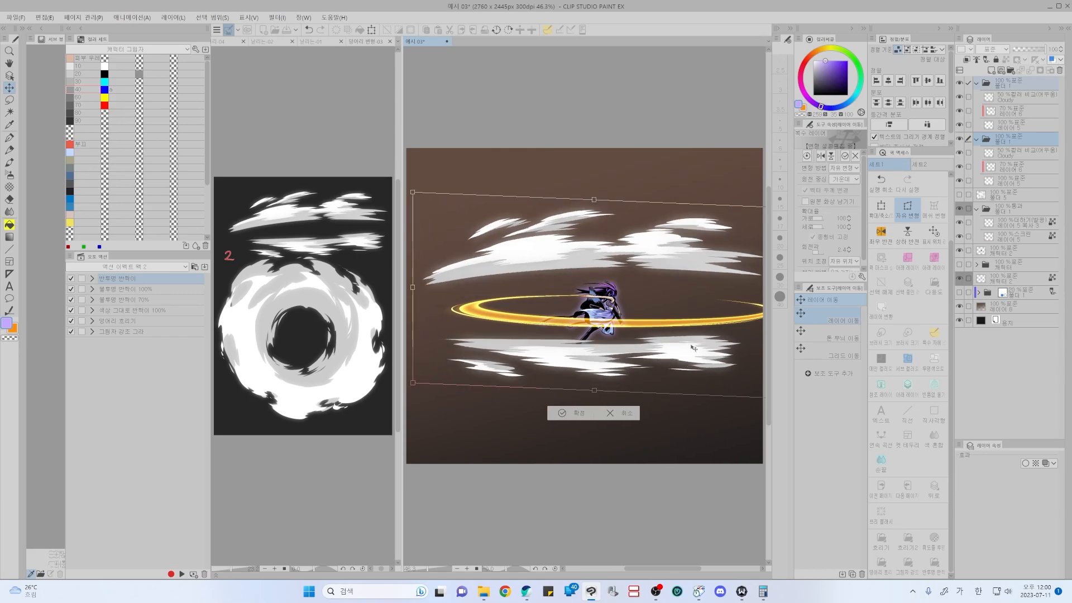
{"action": "scroll", "coordinate": [685, 344], "scroll_direction": "right", "scroll_amount": 3}
{"action": "left_click_drag", "start_coordinate": [668, 299], "coordinate": [773, 309]}
{"action": "left_click_drag", "start_coordinate": [668, 343], "coordinate": [705, 344]}
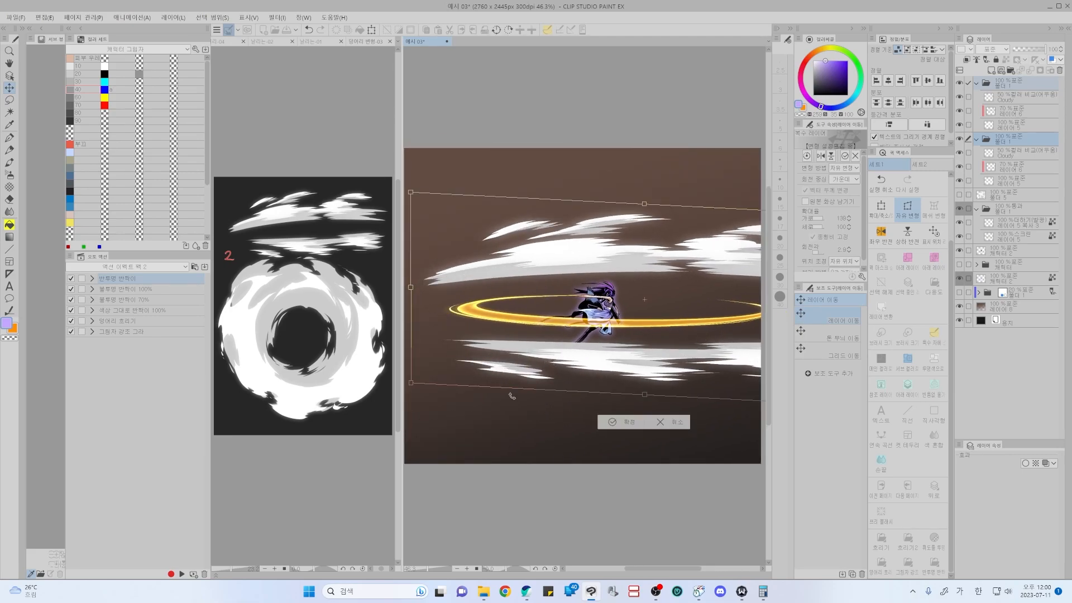
- Distort both cloud groups in perspective by pulling the upper-left corner inward, the lower-left corner outward and the bottom edge downward
{"action": "left_click_drag", "start_coordinate": [748, 363], "coordinate": [721, 361]}
{"action": "left_click_drag", "start_coordinate": [524, 330], "coordinate": [587, 332]}
{"action": "left_click_drag", "start_coordinate": [447, 192], "coordinate": [494, 187]}
{"action": "left_click_drag", "start_coordinate": [454, 385], "coordinate": [404, 392]}
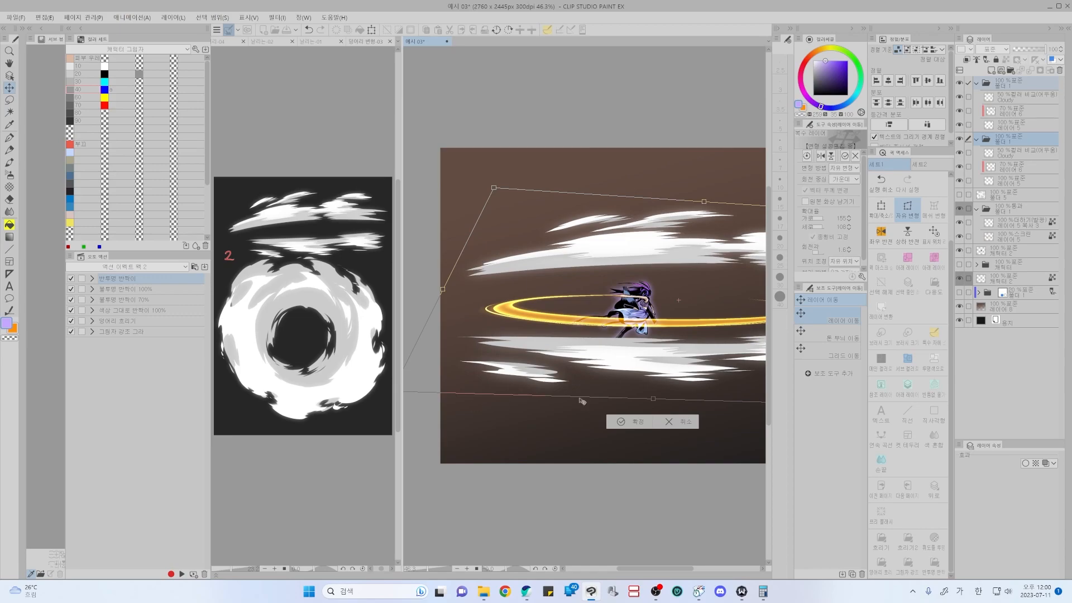
{"action": "left_click_drag", "start_coordinate": [654, 400], "coordinate": [711, 370]}
{"action": "left_click_drag", "start_coordinate": [496, 189], "coordinate": [497, 191]}
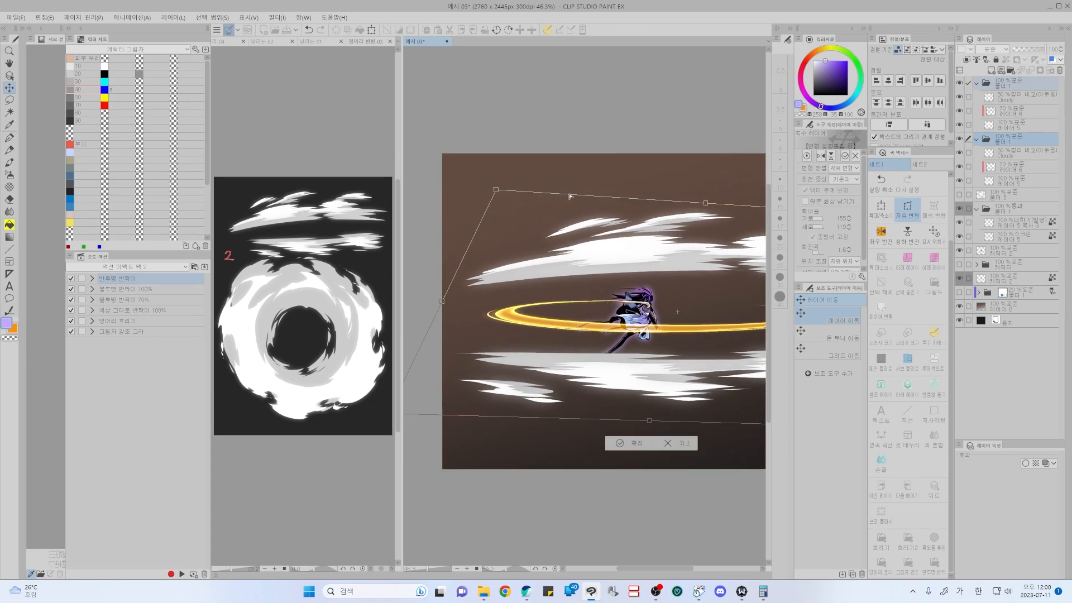
{"action": "mouse_move", "coordinate": [422, 406]}
{"action": "left_mouse_down"}
{"action": "mouse_move", "coordinate": [432, 373]}
{"action": "mouse_move", "coordinate": [487, 378]}
{"action": "mouse_move", "coordinate": [412, 392]}
{"action": "left_mouse_up"}
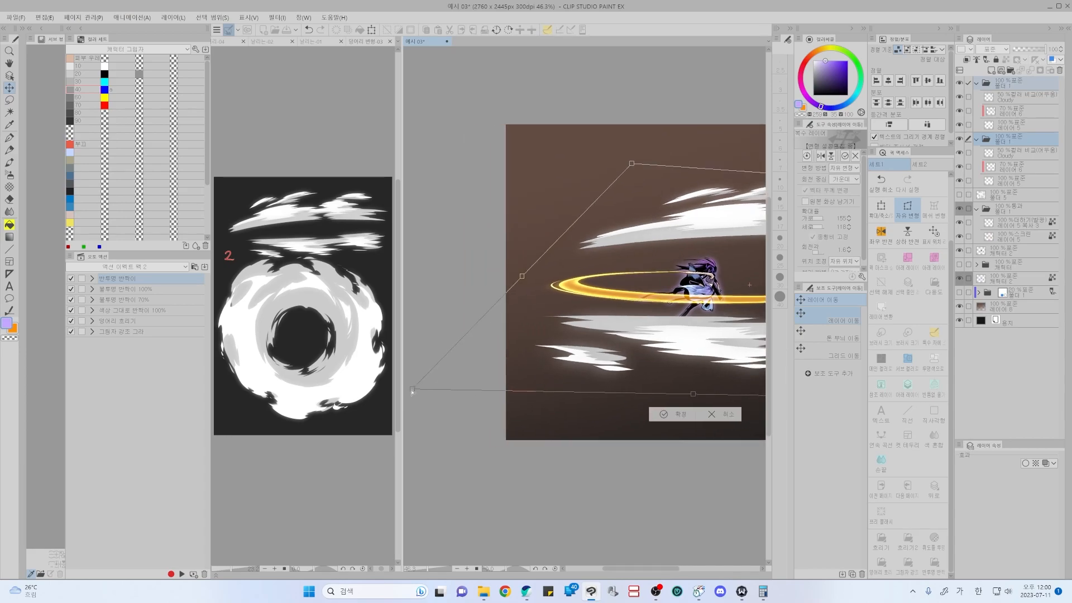
- Enlarge, slightly tilt and reposition the distorted clouds above and below the character, apply the transformation and collapse both folders
{"action": "left_click_drag", "start_coordinate": [713, 376], "coordinate": [581, 401]}
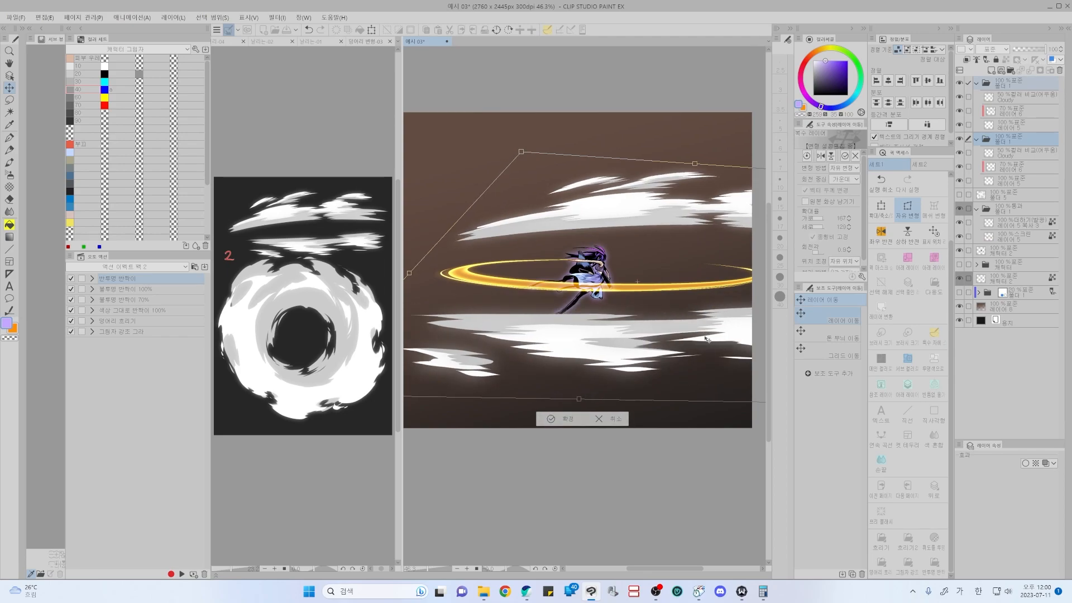
{"action": "left_click_drag", "start_coordinate": [709, 335], "coordinate": [703, 336]}
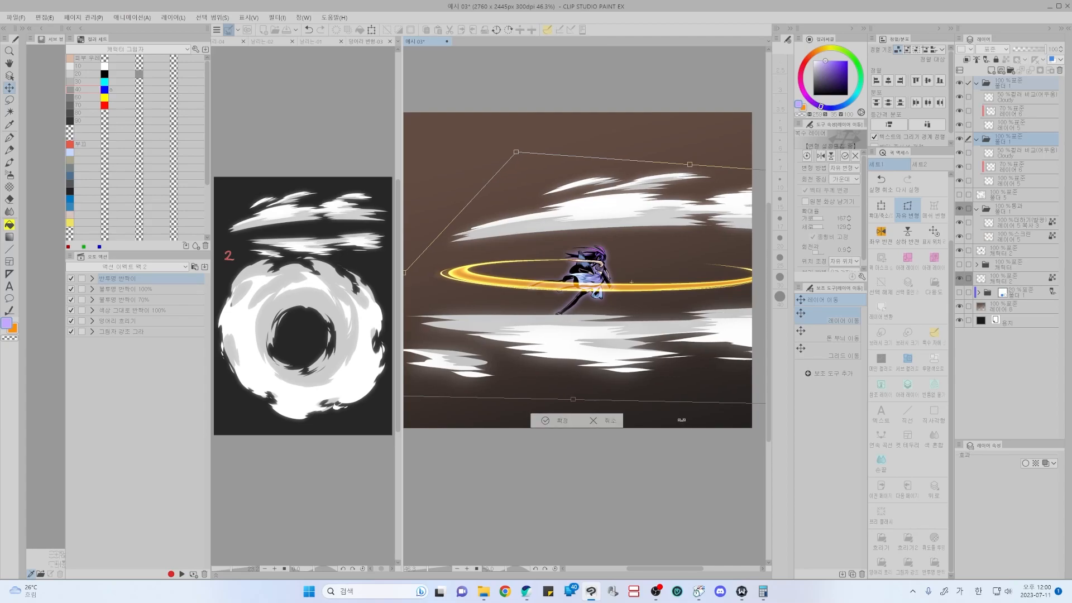
{"action": "left_click_drag", "start_coordinate": [676, 420], "coordinate": [682, 402]}
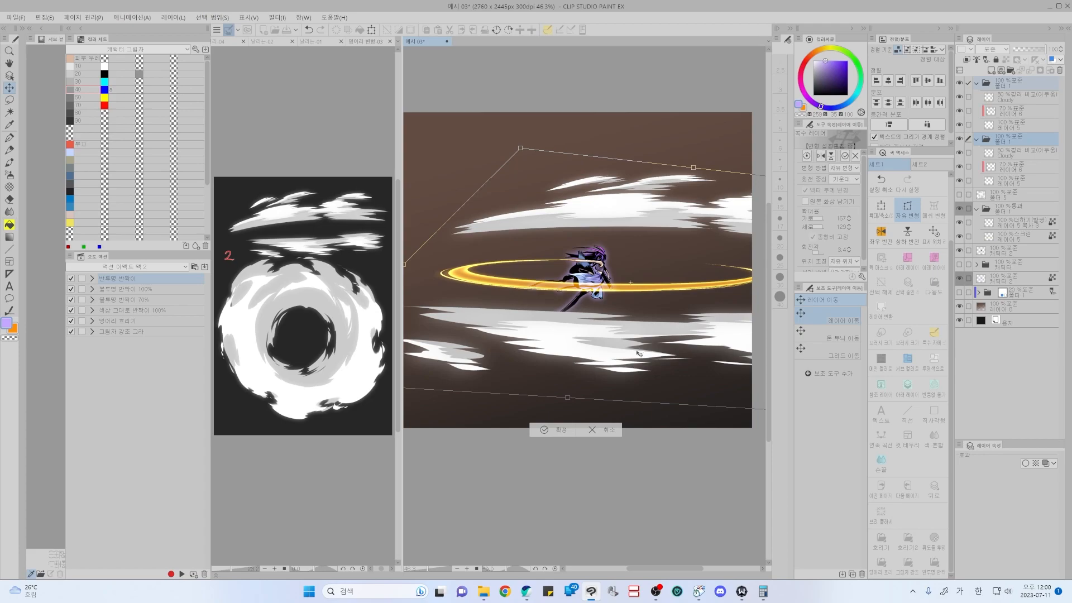
{"action": "left_click_drag", "start_coordinate": [642, 351], "coordinate": [638, 354]}
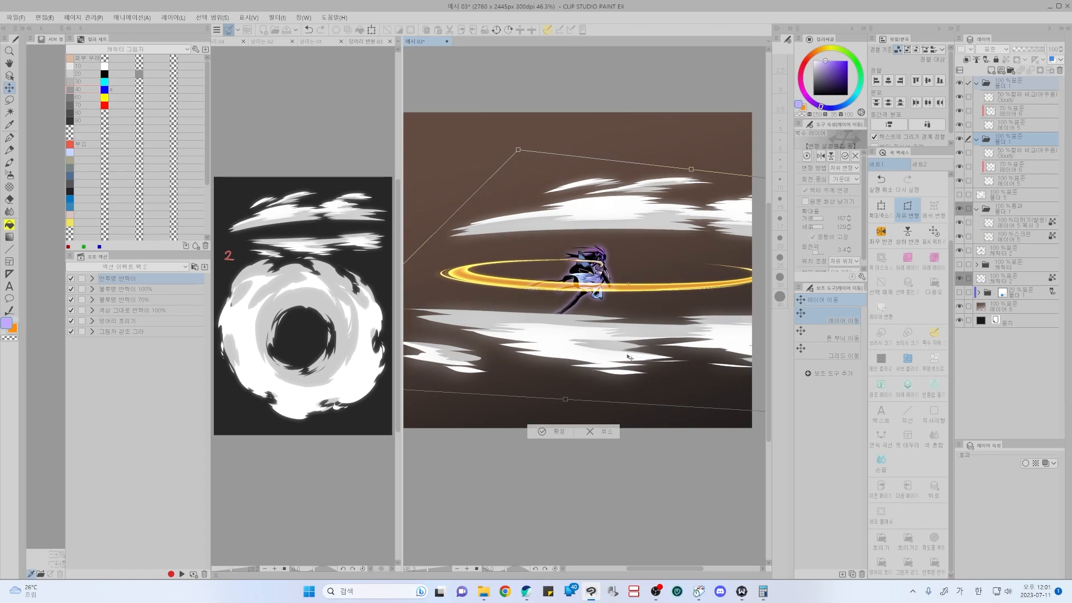
{"action": "left_click_drag", "start_coordinate": [627, 355], "coordinate": [638, 391]}
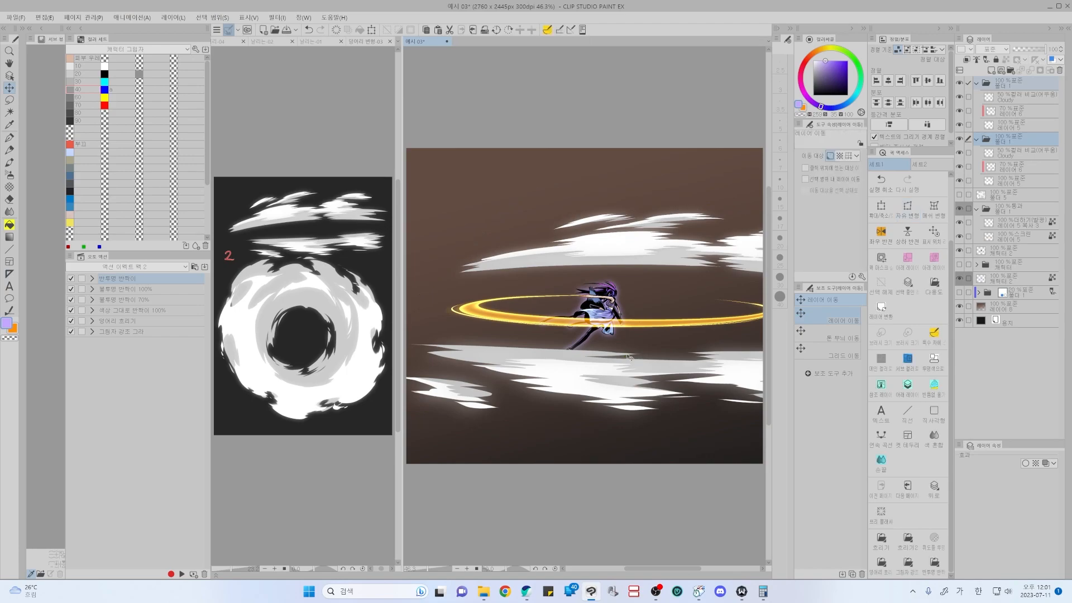
{"action": "left_click", "coordinate": [977, 84]}
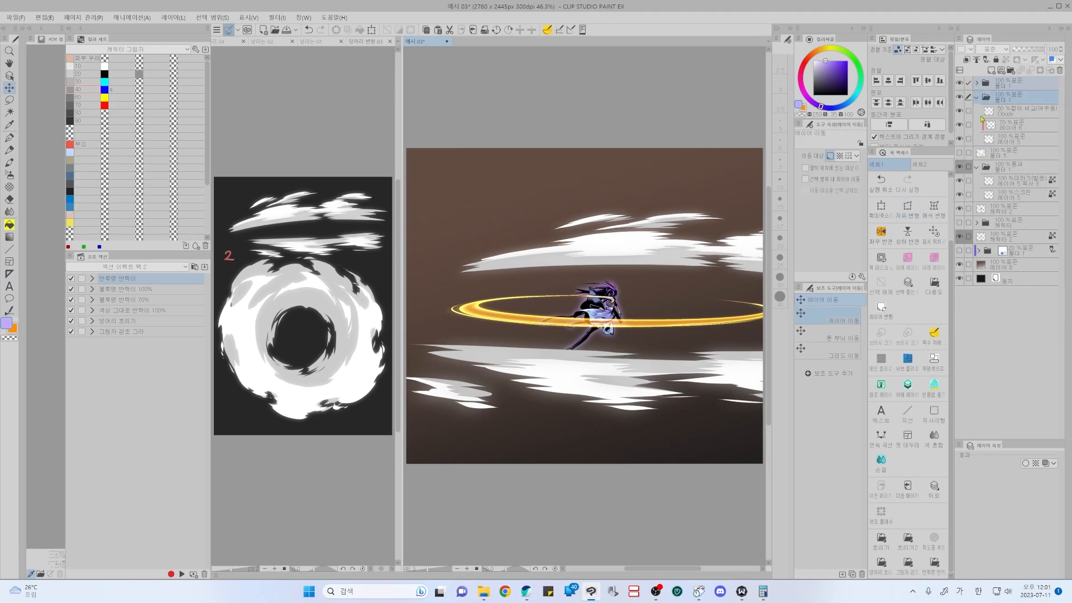
{"action": "left_click", "coordinate": [978, 99]}
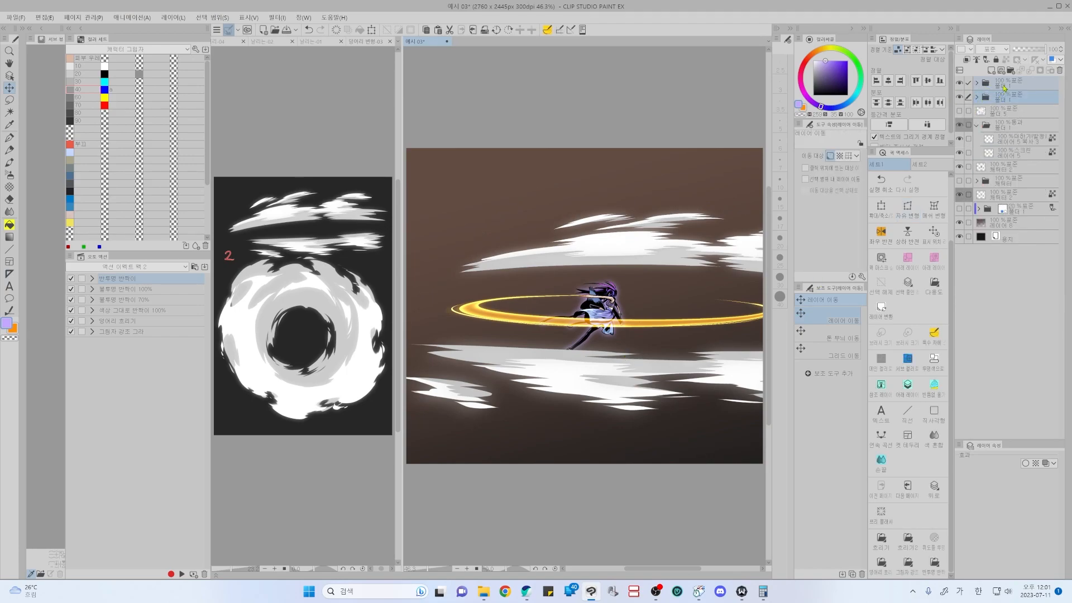
- Merge the two streaked cloud folders into one layer and toggle its visibility to check the result
{"action": "key", "text": "shift+alt+e"}
{"action": "left_click", "coordinate": [959, 83]}
{"action": "left_click", "coordinate": [959, 84]}
{"action": "left_click", "coordinate": [959, 83]}
{"action": "left_click", "coordinate": [960, 84]}
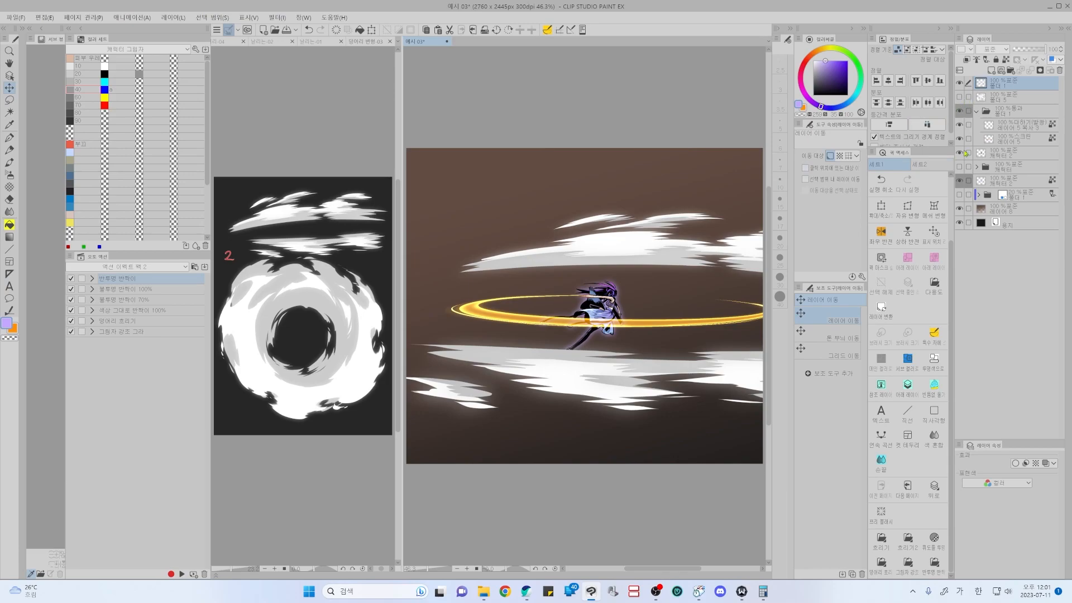
- Show the hidden billowing cloud layer behind the merged streaked clouds, after comparing the scene with and without it
{"action": "left_click", "coordinate": [960, 98]}
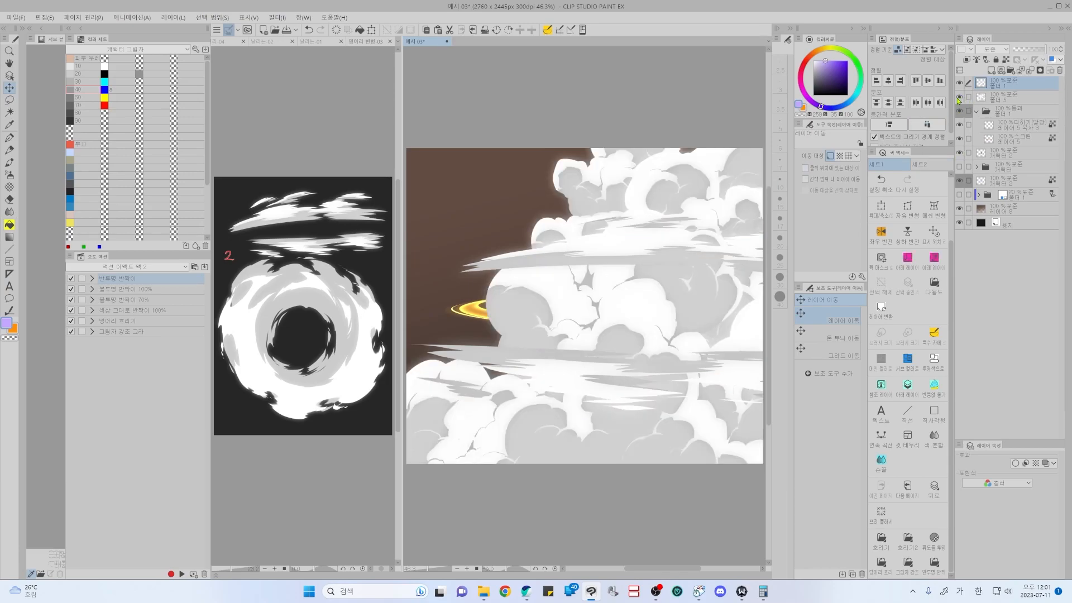
{"action": "left_click", "coordinate": [960, 98]}
{"action": "mouse_move", "coordinate": [707, 332]}
{"action": "left_mouse_down"}
{"action": "mouse_move", "coordinate": [640, 300]}
{"action": "mouse_move", "coordinate": [659, 304]}
{"action": "left_mouse_up"}
{"action": "key", "text": "l"}
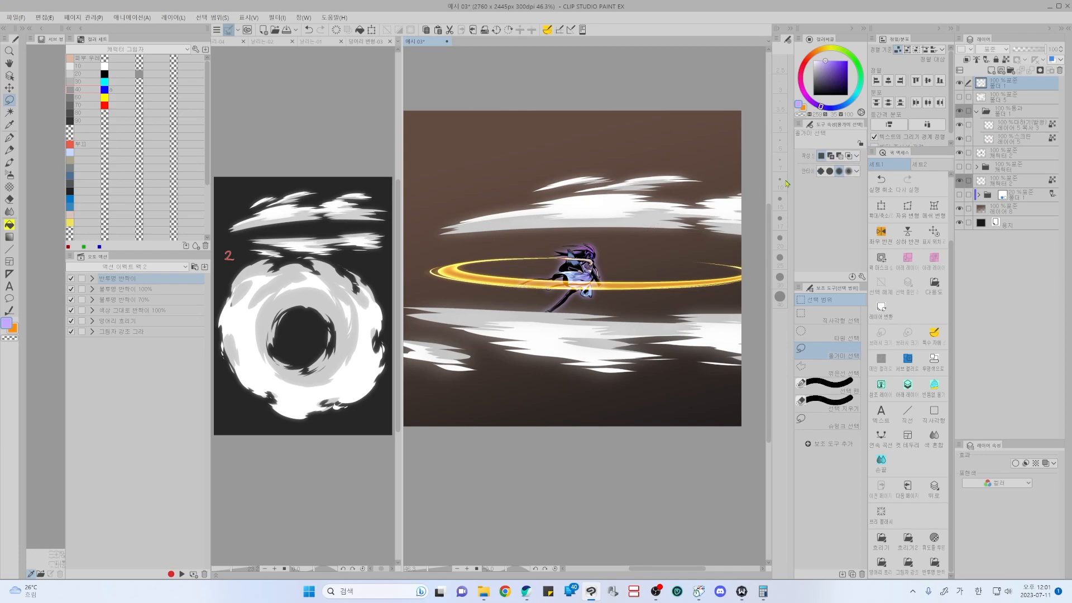
{"action": "scroll", "coordinate": [651, 266], "scroll_direction": "down", "scroll_amount": 3}
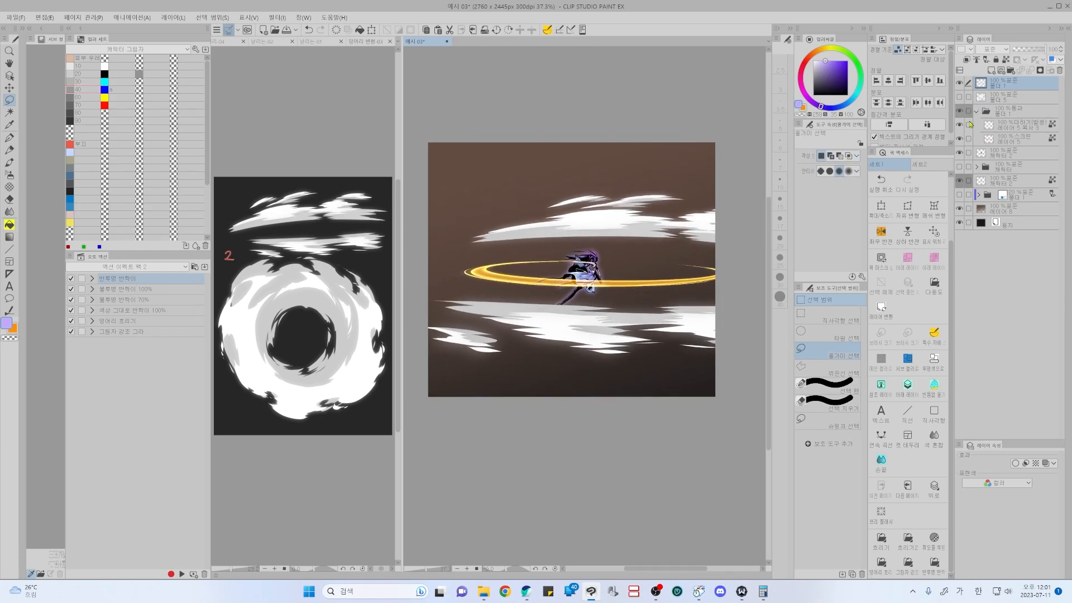
{"action": "left_click", "coordinate": [959, 97]}
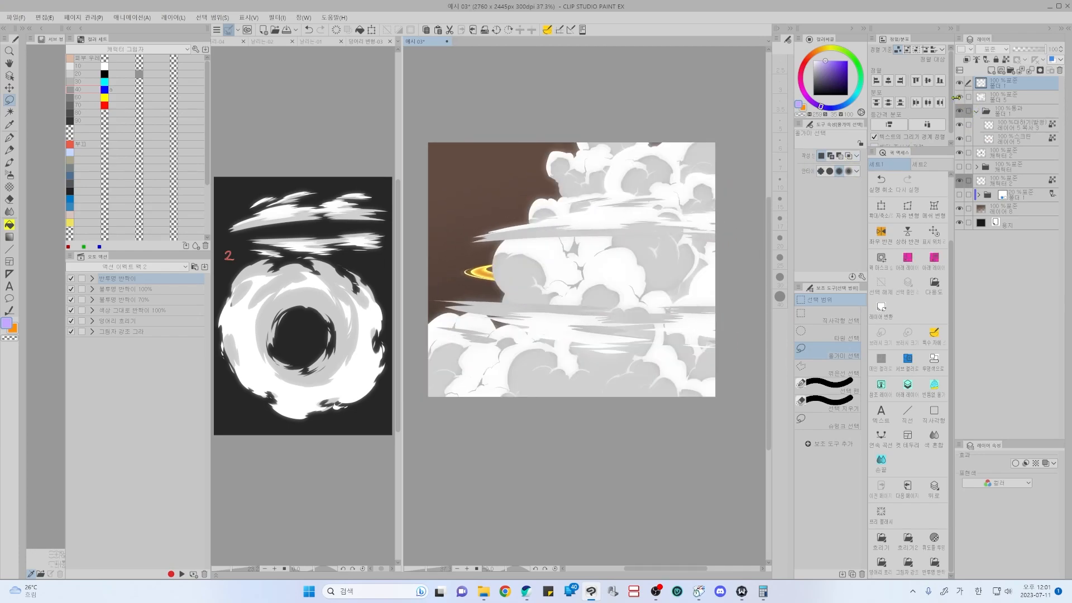
{"action": "scroll", "coordinate": [519, 221], "scroll_direction": "up", "scroll_amount": 3}
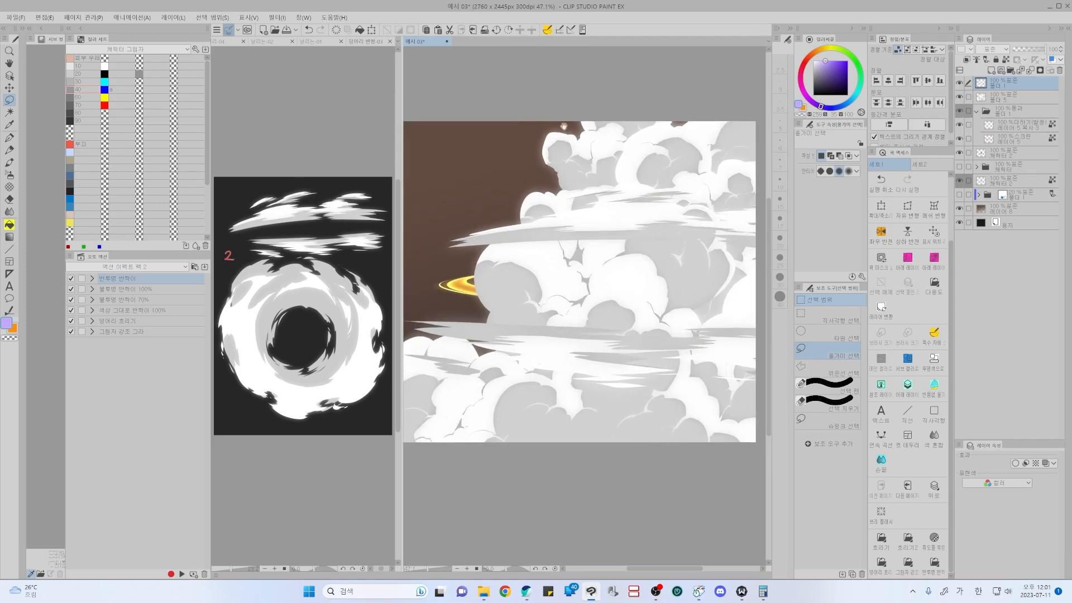
- Try shifting the billowing cloud layer sideways behind the streaked clouds, then undo the move
{"action": "key", "text": "o"}
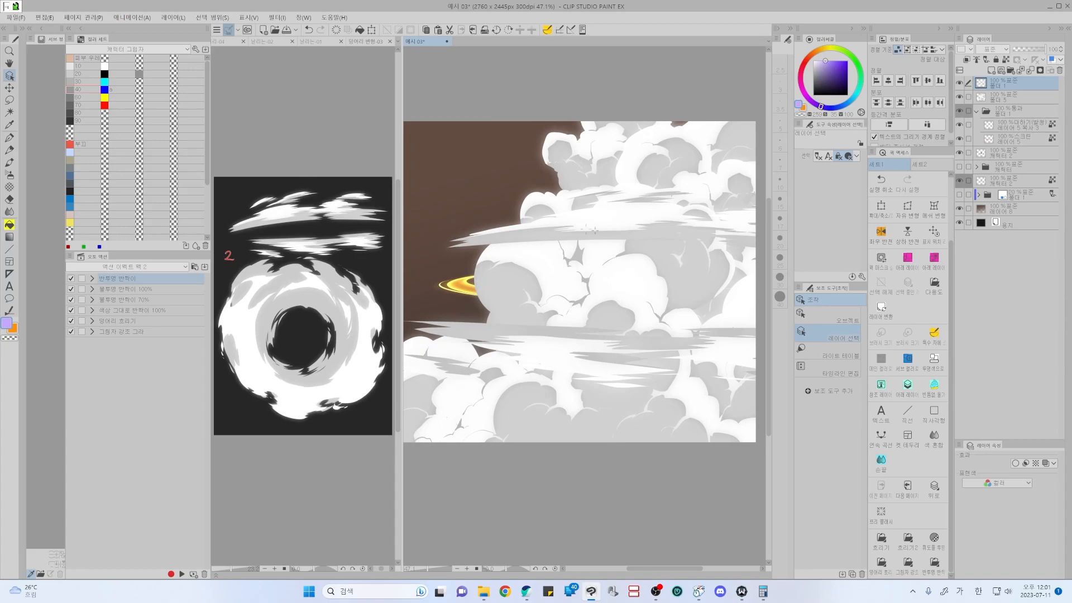
{"action": "left_click", "coordinate": [1005, 102]}
{"action": "key", "text": "k"}
{"action": "left_click_drag", "start_coordinate": [632, 292], "coordinate": [555, 290]}
{"action": "left_click_drag", "start_coordinate": [509, 290], "coordinate": [571, 278]}
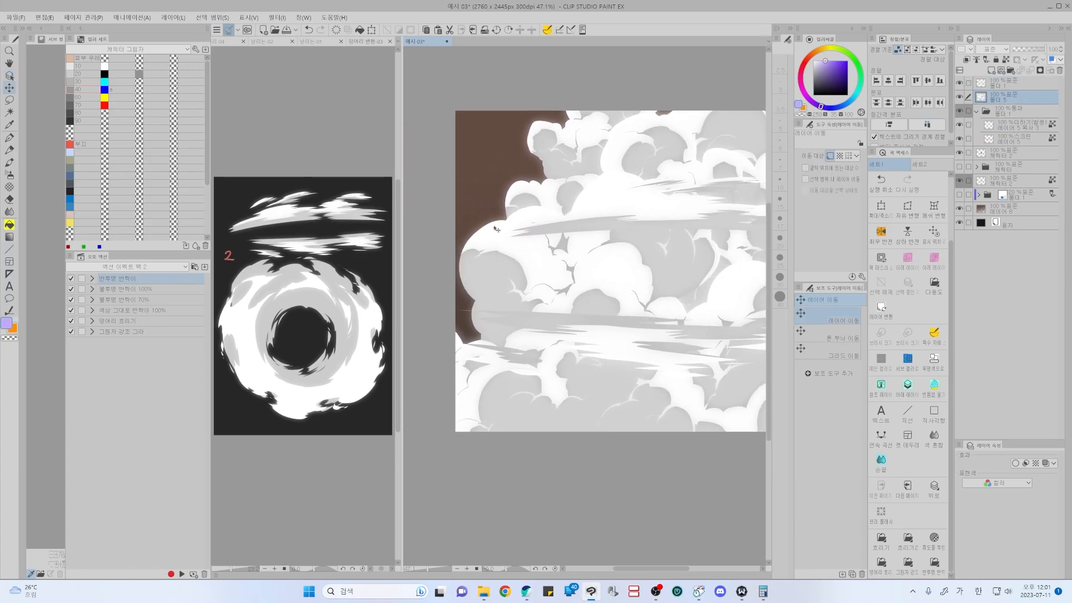
{"action": "key", "text": "ctrl+z"}
{"action": "left_click_drag", "start_coordinate": [661, 288], "coordinate": [607, 269]}
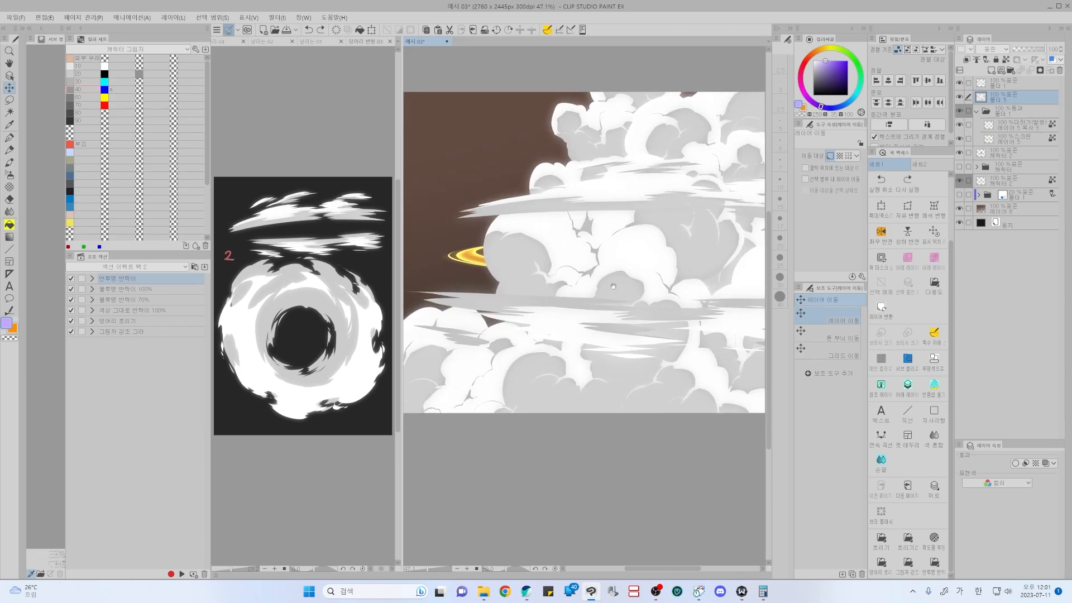
{"action": "left_click_drag", "start_coordinate": [685, 309], "coordinate": [676, 307]}
{"action": "left_click_drag", "start_coordinate": [687, 308], "coordinate": [687, 309]}
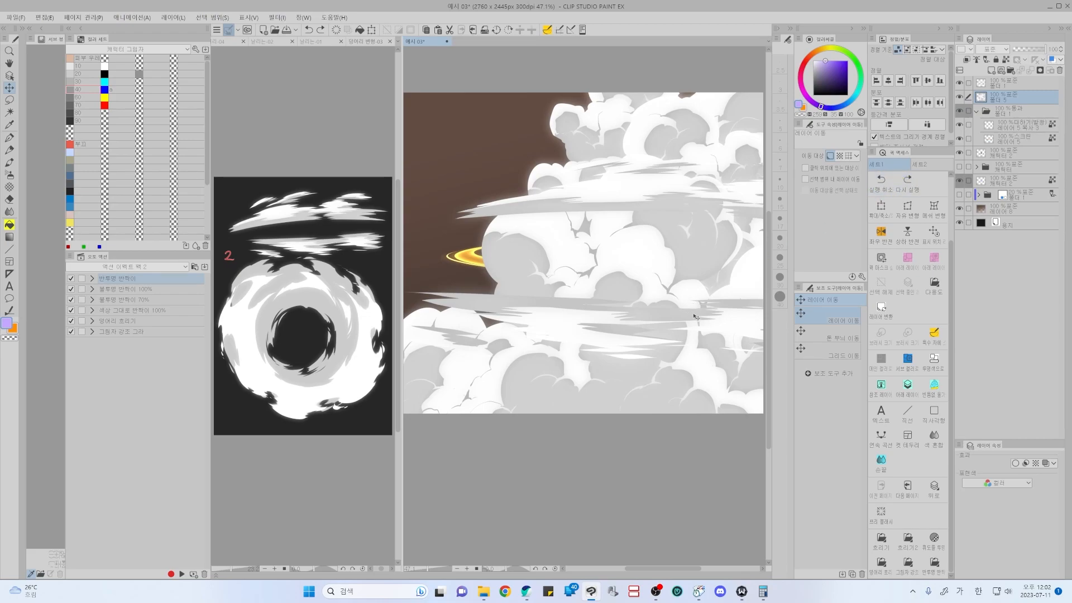
- Try deleting the billowing clouds inside a lasso selection of the gap between the upper and lower streaks, then undo it
{"action": "left_click", "coordinate": [959, 98]}
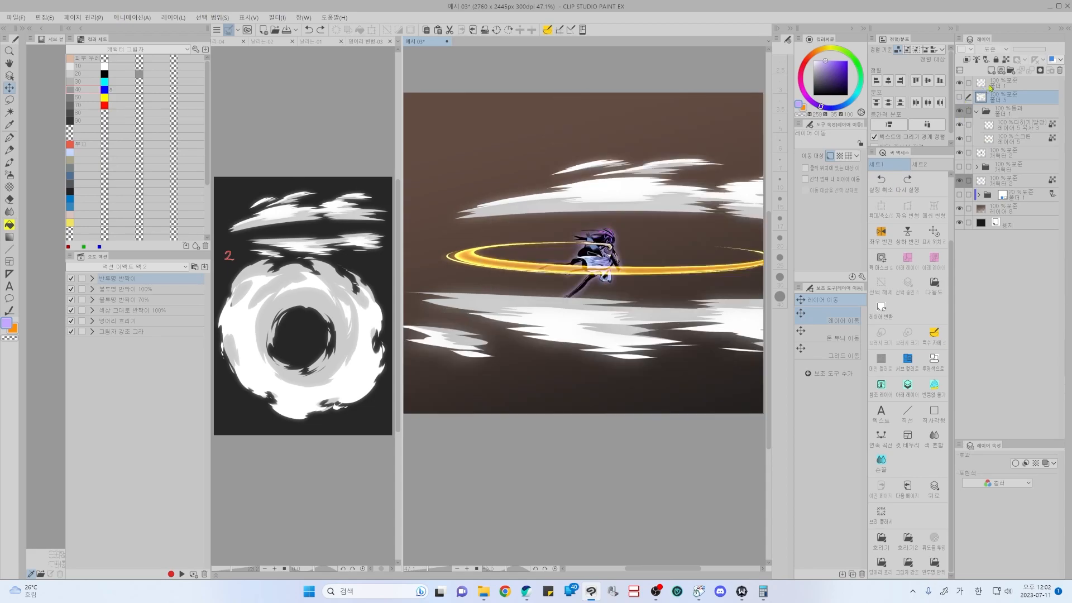
{"action": "left_click_drag", "start_coordinate": [637, 309], "coordinate": [592, 313]}
{"action": "key", "text": "l"}
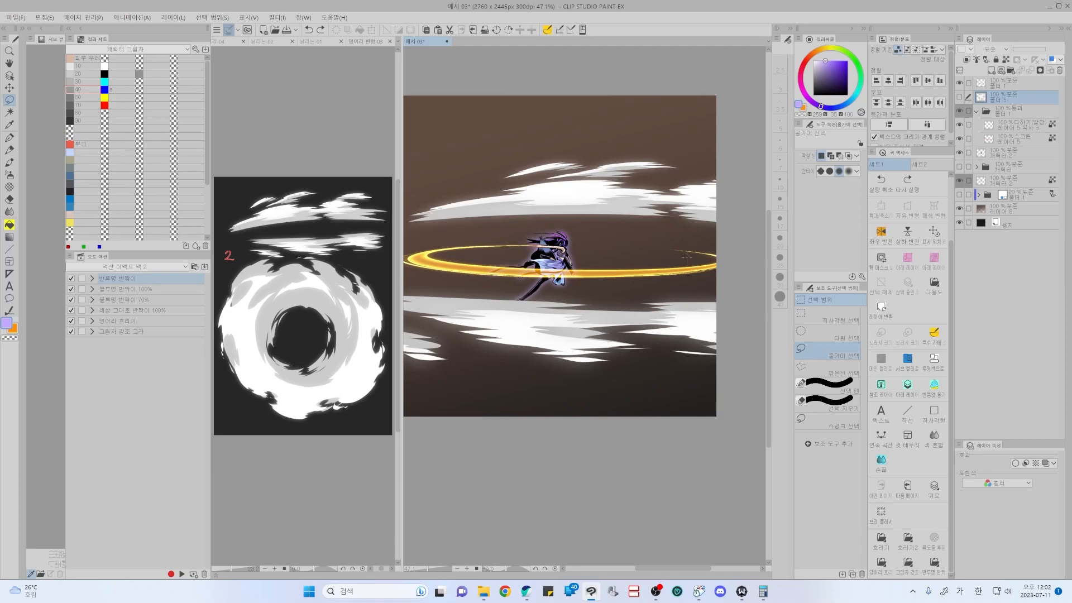
{"action": "mouse_move", "coordinate": [702, 224]}
{"action": "left_mouse_down"}
{"action": "mouse_move", "coordinate": [746, 209]}
{"action": "mouse_move", "coordinate": [729, 194]}
{"action": "mouse_move", "coordinate": [557, 190]}
{"action": "mouse_move", "coordinate": [430, 223]}
{"action": "mouse_move", "coordinate": [412, 256]}
{"action": "mouse_move", "coordinate": [422, 288]}
{"action": "mouse_move", "coordinate": [501, 303]}
{"action": "mouse_move", "coordinate": [629, 313]}
{"action": "mouse_move", "coordinate": [750, 303]}
{"action": "left_mouse_up"}
{"action": "left_click_drag", "start_coordinate": [759, 250], "coordinate": [759, 237]}
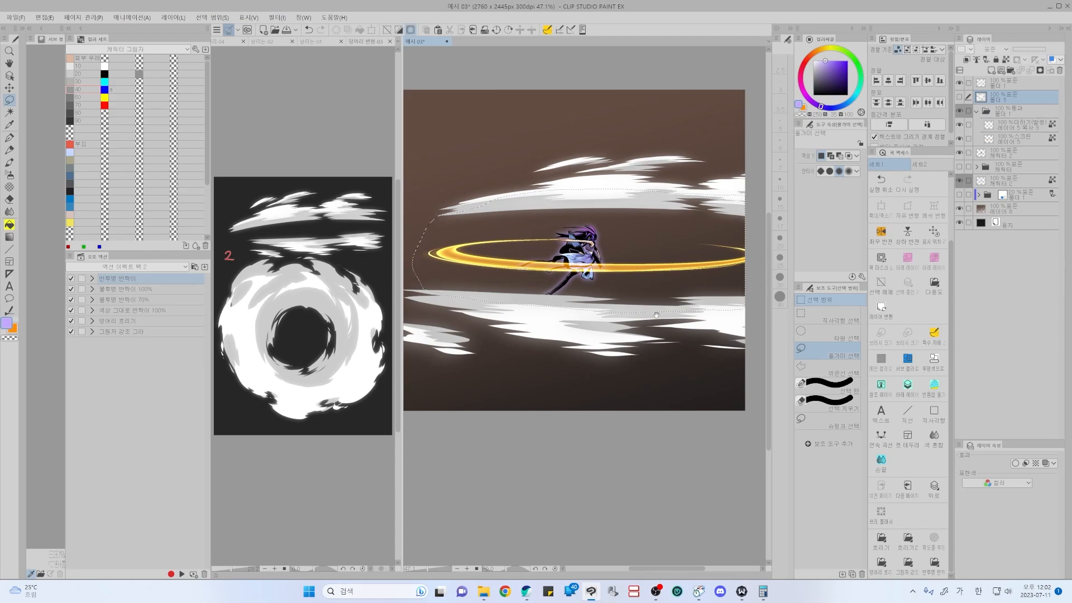
{"action": "left_click", "coordinate": [960, 98]}
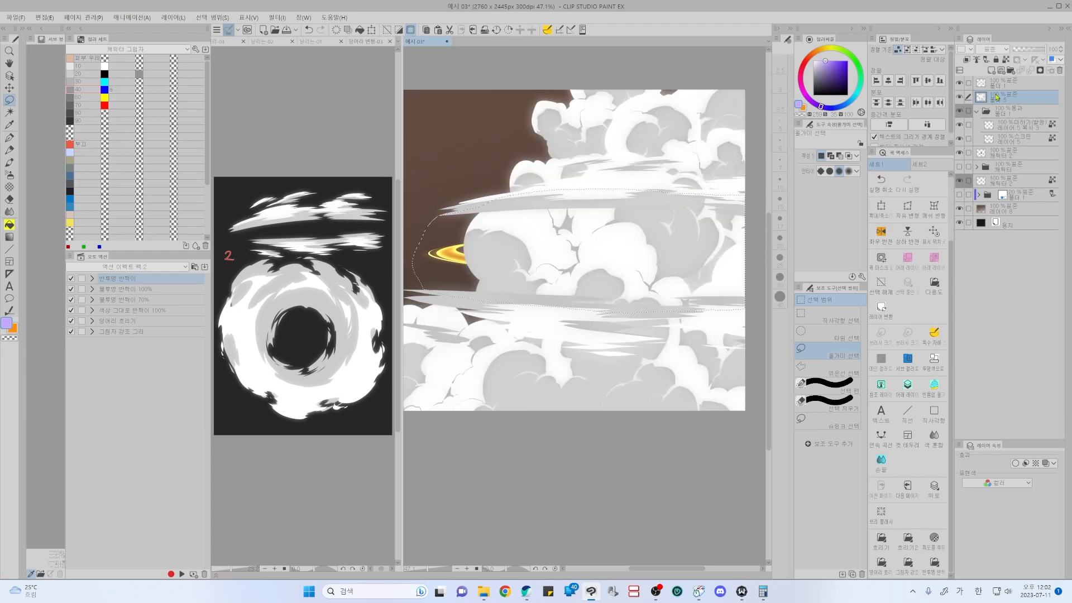
{"action": "key", "text": "Delete"}
{"action": "key", "text": "ctrl+d"}
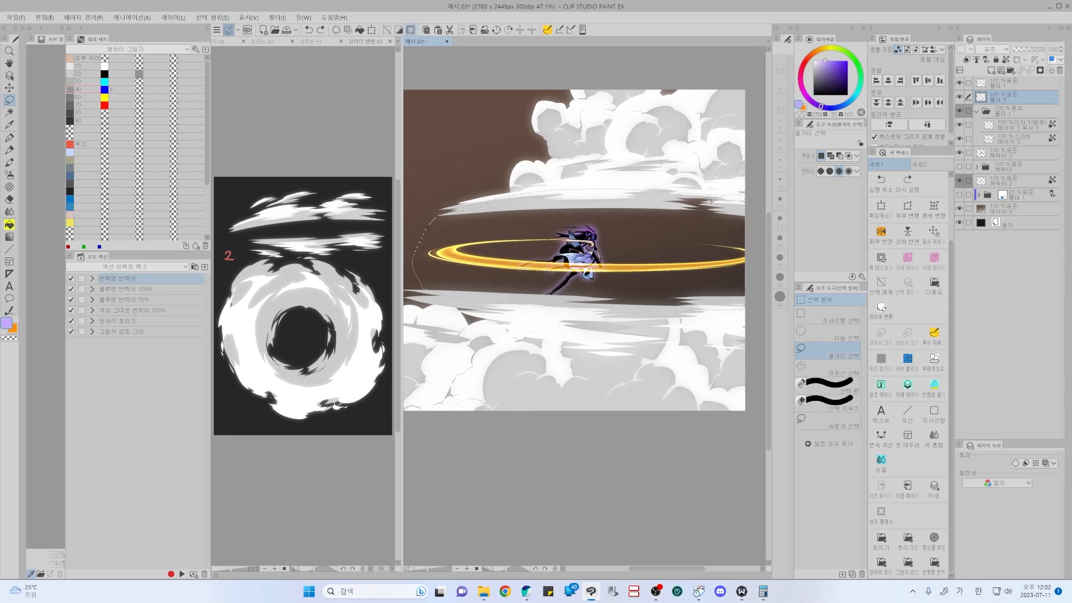
{"action": "key", "text": "ctrl+z"}
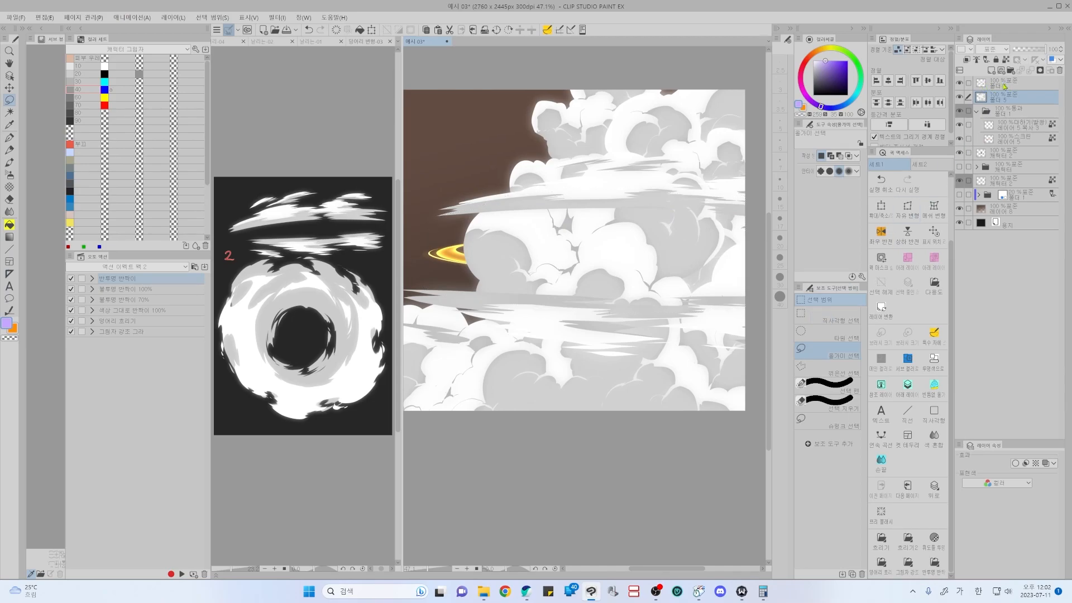
- Create a selection from the merged streaked cloud layer's drawn pixels and invert it
{"action": "left_click", "coordinate": [983, 83]}
{"action": "left_click", "coordinate": [960, 83]}
{"action": "left_click", "coordinate": [960, 82]}
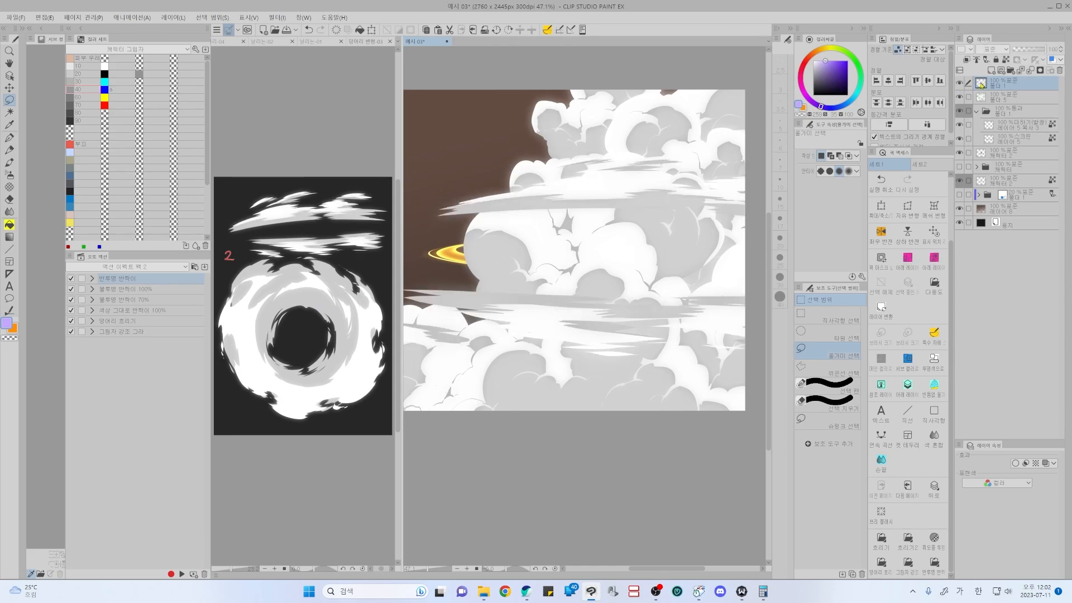
{"action": "left_click", "coordinate": [981, 83], "text": "ctrl"}
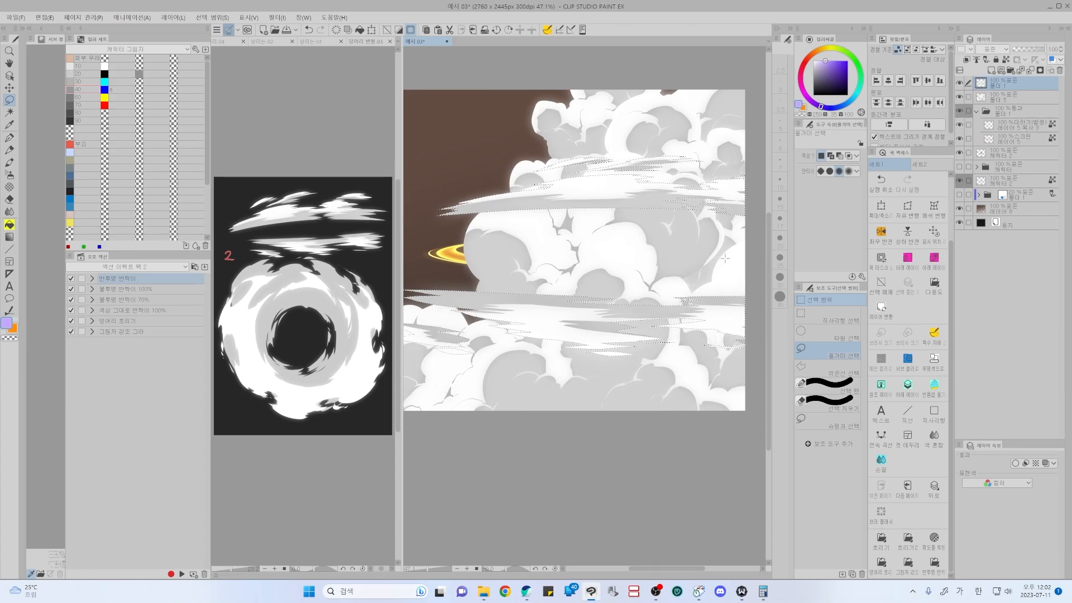
{"action": "key", "text": "ctrl+shift+i"}
{"action": "left_click", "coordinate": [210, 17]}
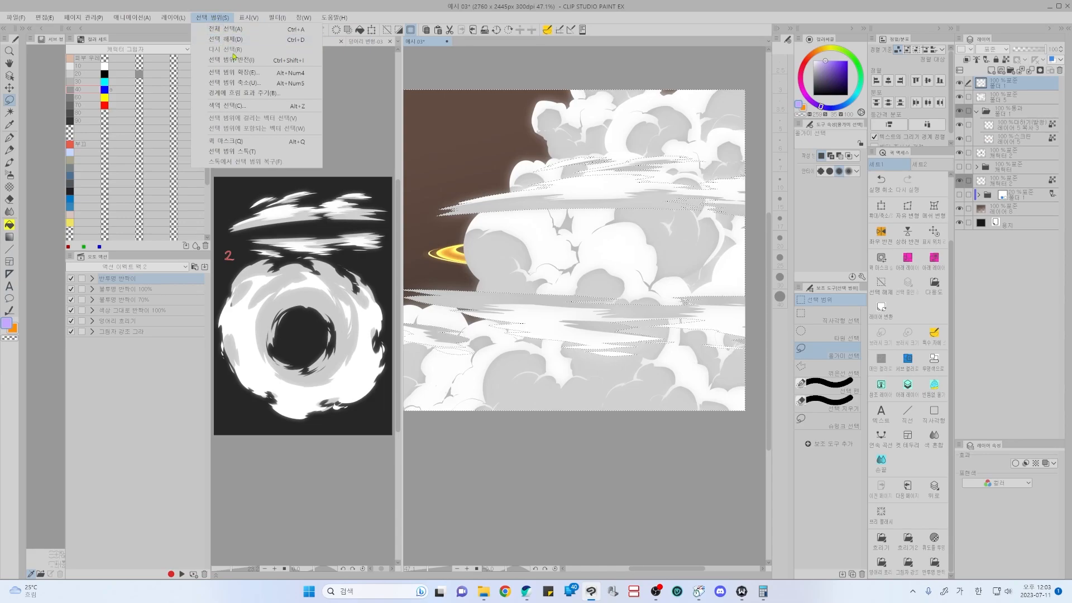
{"action": "left_click", "coordinate": [299, 62]}
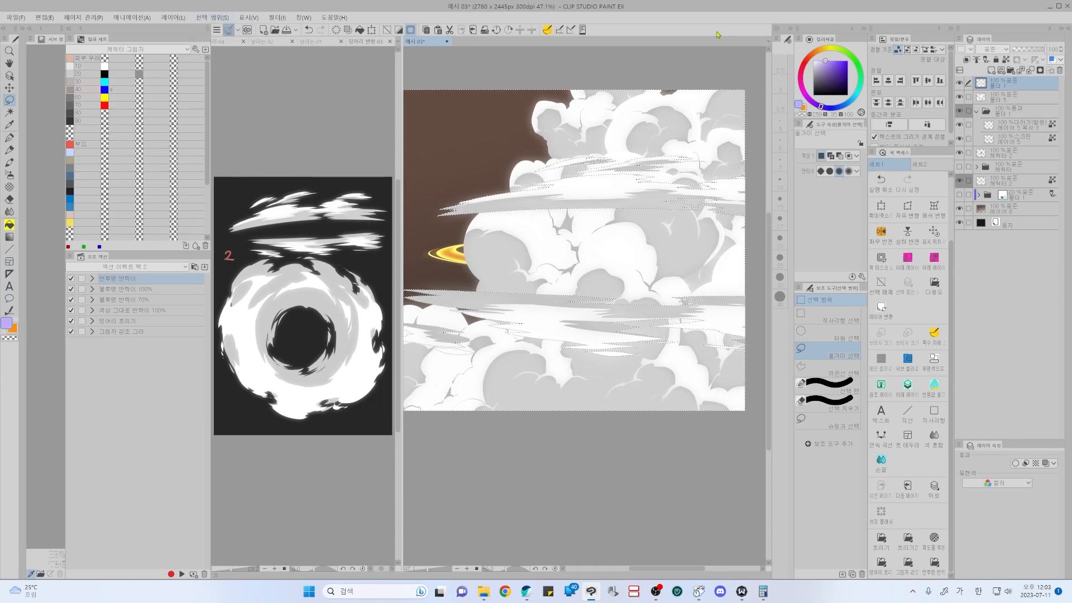
- Erase the billowing clouds from the gap around the character within the inverted selection using a large eraser, then deselect
{"action": "left_click", "coordinate": [1000, 98]}
{"action": "key", "text": "e"}
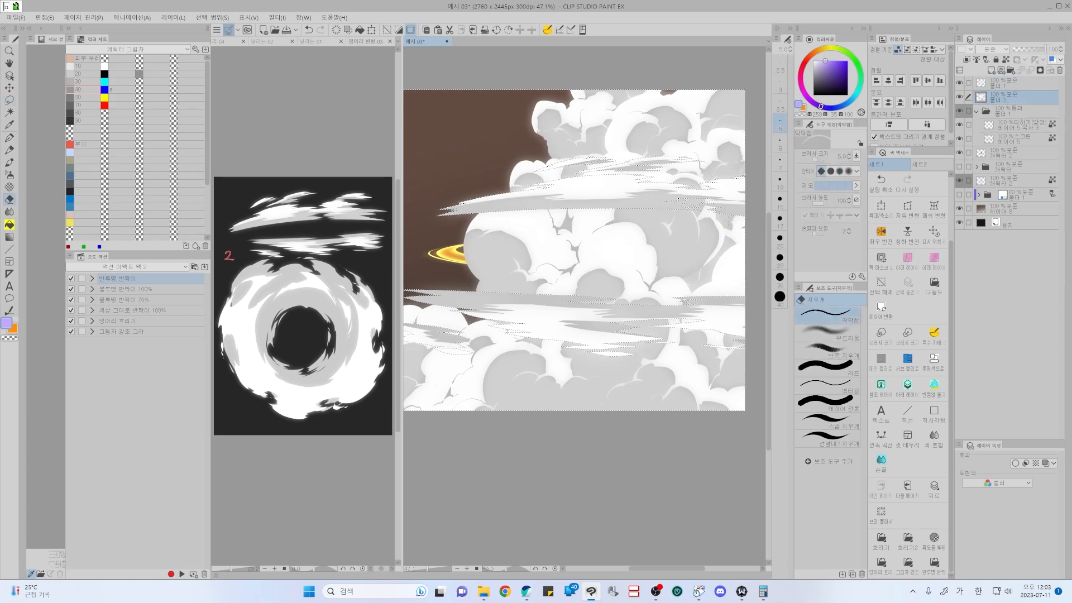
{"action": "key", "text": "e"}
{"action": "left_click_drag", "start_coordinate": [731, 230], "coordinate": [646, 216]}
{"action": "key", "text": "e"}
{"action": "key", "text": "ctrl+z"}
{"action": "mouse_move", "coordinate": [733, 229]}
{"action": "left_mouse_down"}
{"action": "mouse_move", "coordinate": [684, 222]}
{"action": "mouse_move", "coordinate": [696, 218]}
{"action": "mouse_move", "coordinate": [589, 217]}
{"action": "mouse_move", "coordinate": [474, 233]}
{"action": "mouse_move", "coordinate": [499, 231]}
{"action": "mouse_move", "coordinate": [526, 253]}
{"action": "mouse_move", "coordinate": [498, 268]}
{"action": "mouse_move", "coordinate": [663, 271]}
{"action": "mouse_move", "coordinate": [561, 283]}
{"action": "mouse_move", "coordinate": [656, 276]}
{"action": "mouse_move", "coordinate": [571, 289]}
{"action": "mouse_move", "coordinate": [707, 271]}
{"action": "mouse_move", "coordinate": [636, 287]}
{"action": "mouse_move", "coordinate": [743, 283]}
{"action": "mouse_move", "coordinate": [677, 289]}
{"action": "mouse_move", "coordinate": [653, 261]}
{"action": "mouse_move", "coordinate": [705, 256]}
{"action": "left_mouse_up"}
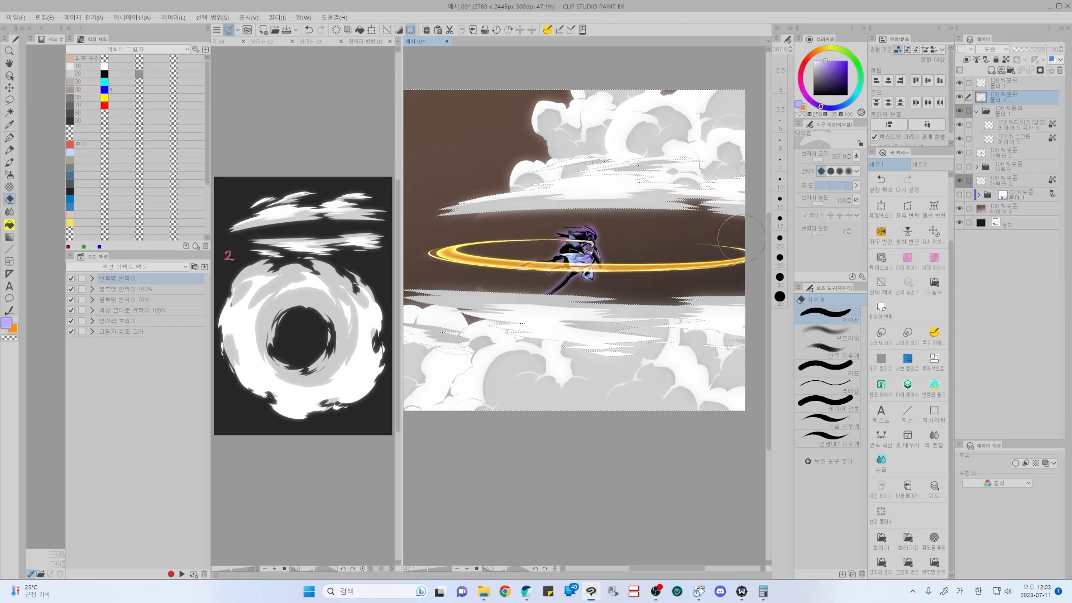
{"action": "key", "text": "ctrl+d"}
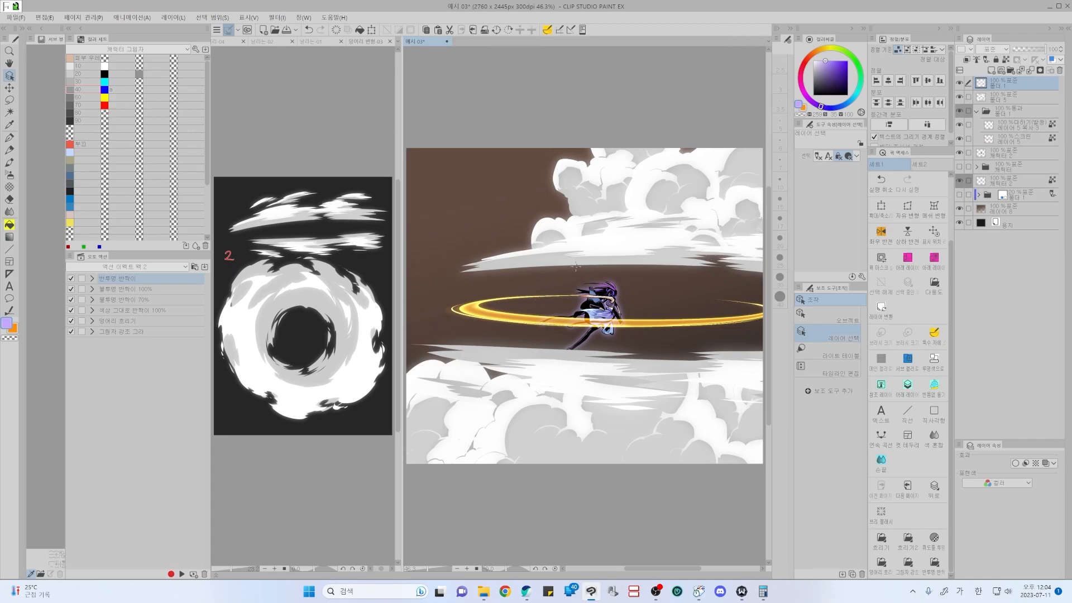
{"action": "left_click", "coordinate": [959, 83]}
{"action": "left_click", "coordinate": [959, 84]}
{"action": "mouse_move", "coordinate": [687, 297]}
{"action": "left_mouse_down"}
{"action": "mouse_move", "coordinate": [657, 289]}
{"action": "mouse_move", "coordinate": [681, 287]}
{"action": "mouse_move", "coordinate": [673, 287]}
{"action": "left_mouse_up"}
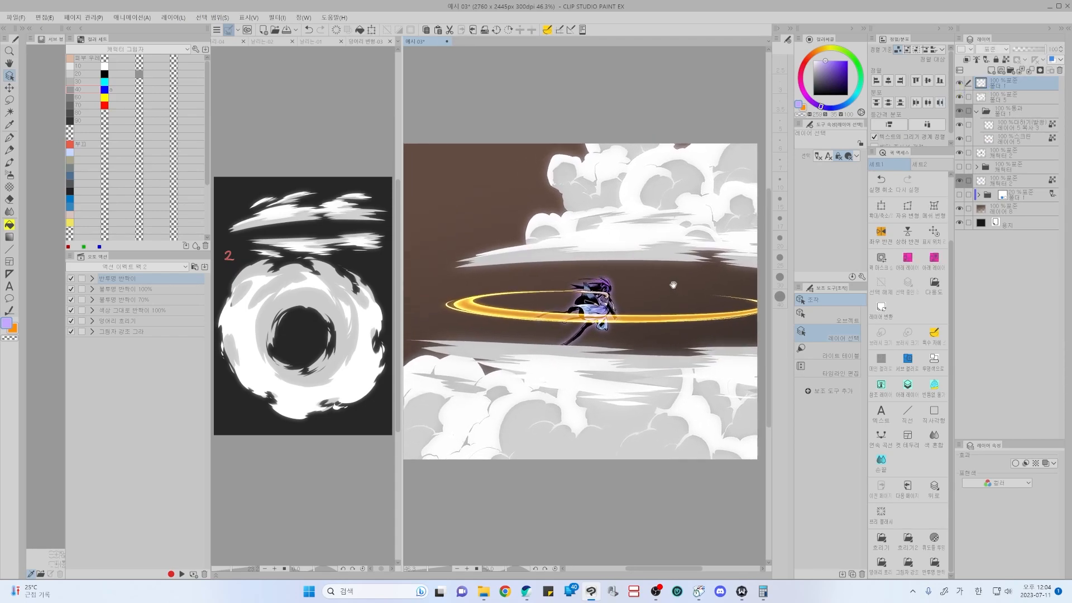
- Copy the upper streaked cloud folder from the prepared effect document and paste it into the character scene
{"action": "left_click", "coordinate": [334, 207]}
{"action": "left_click", "coordinate": [1015, 184]}
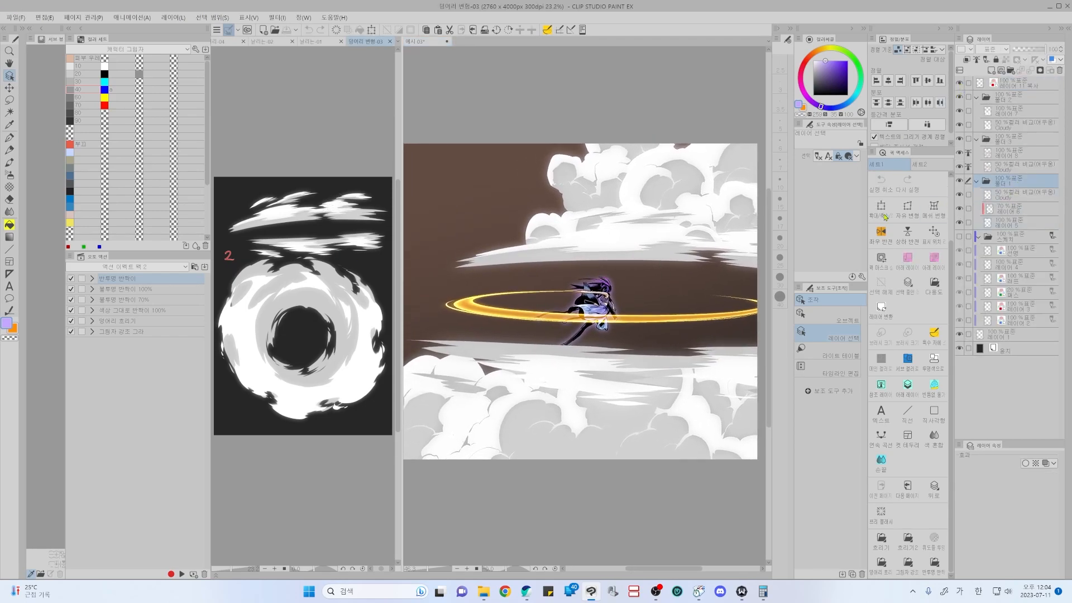
{"action": "left_click", "coordinate": [607, 243]}
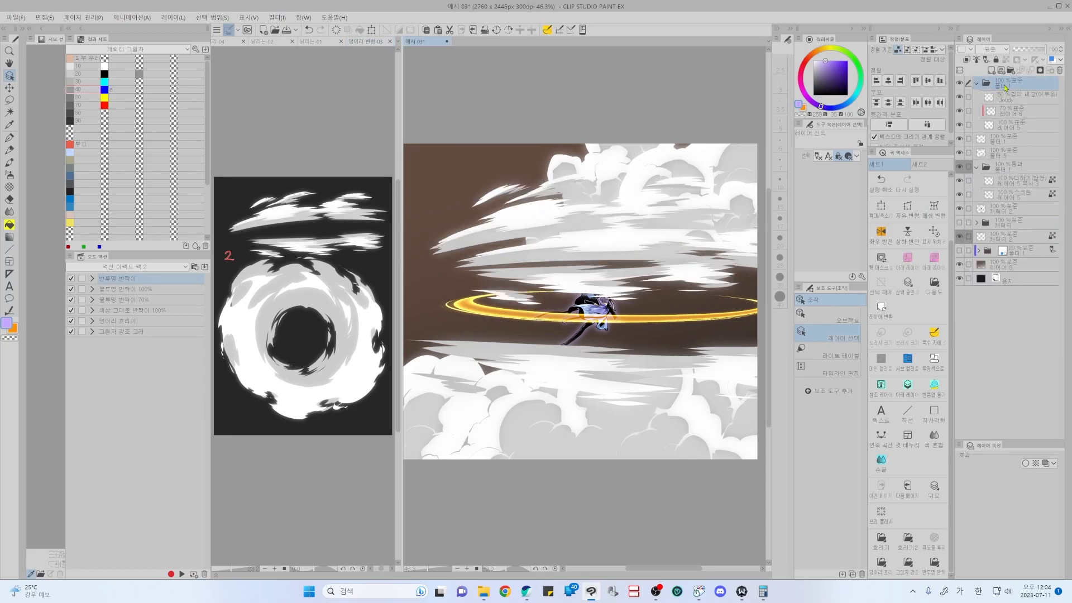
- Free-transform the pasted streaks, flattening them, tilting them slightly counter-clockwise and lowering them over the character
{"action": "key", "text": "ctrl+shift+t"}
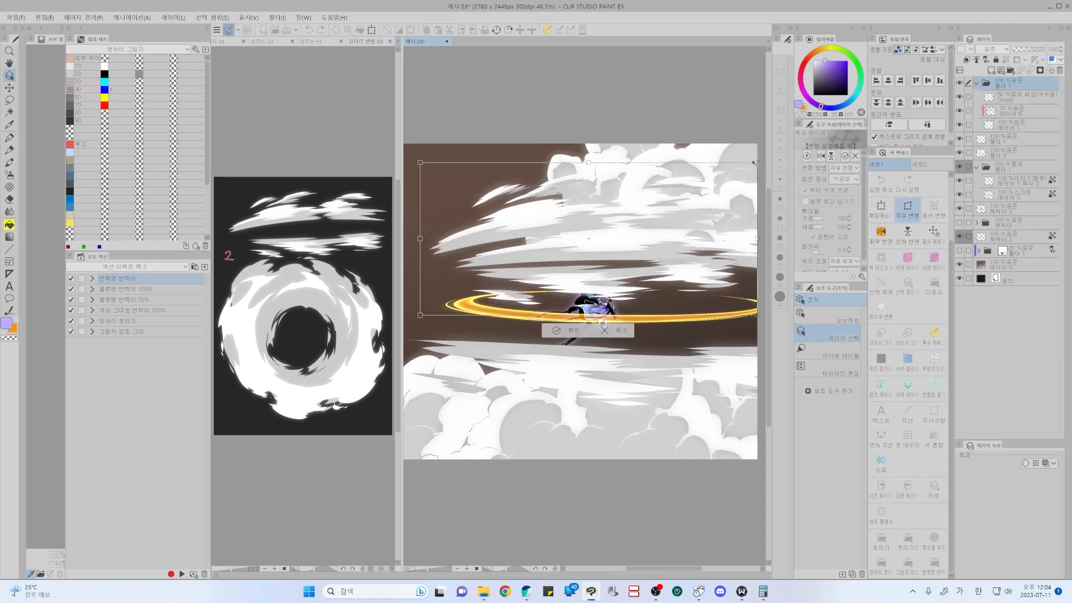
{"action": "left_click_drag", "start_coordinate": [754, 162], "coordinate": [612, 213]}
{"action": "left_click_drag", "start_coordinate": [614, 253], "coordinate": [625, 309]}
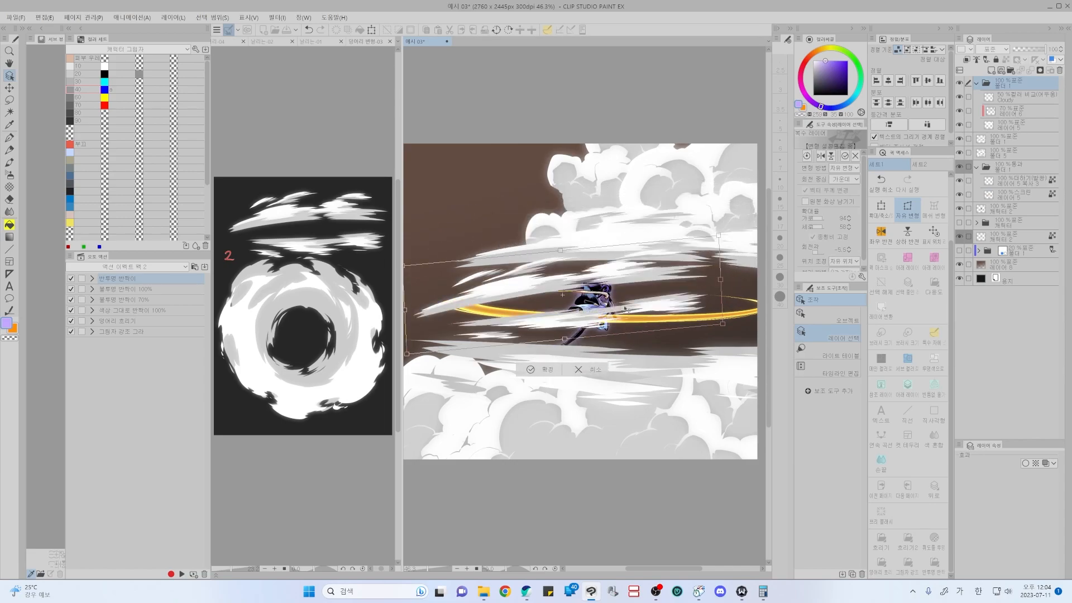
- Lasso the lower part of the pasted streaks, then cut and paste it into a separate folder
{"action": "key", "text": "m"}
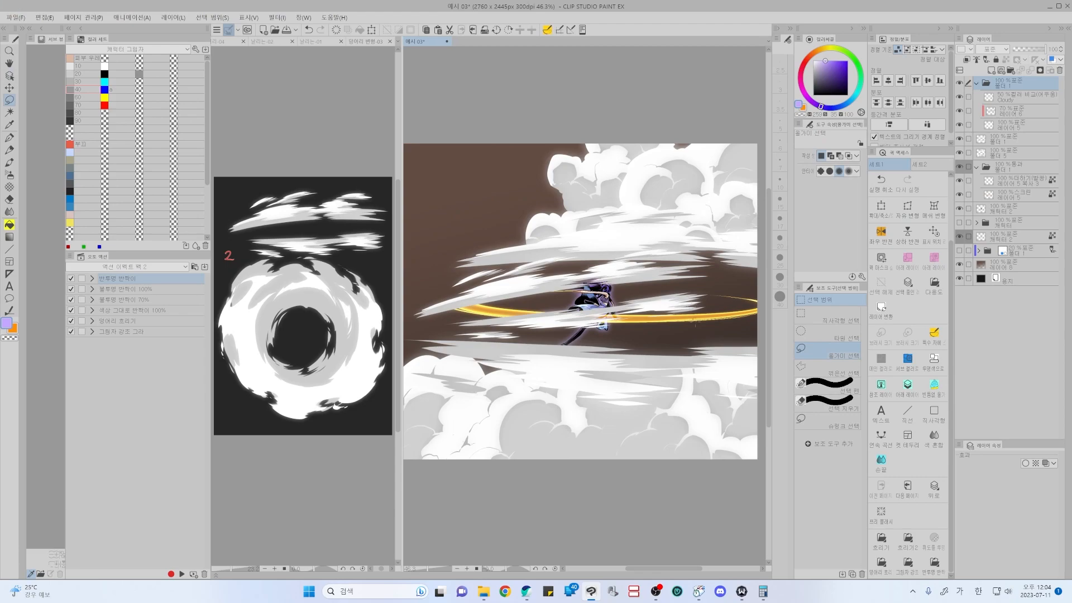
{"action": "mouse_move", "coordinate": [688, 331]}
{"action": "left_mouse_down"}
{"action": "mouse_move", "coordinate": [706, 285]}
{"action": "mouse_move", "coordinate": [456, 316]}
{"action": "mouse_move", "coordinate": [502, 379]}
{"action": "mouse_move", "coordinate": [595, 381]}
{"action": "left_mouse_up"}
{"action": "key", "text": "ctrl+x"}
{"action": "key", "text": "ctrl+v"}
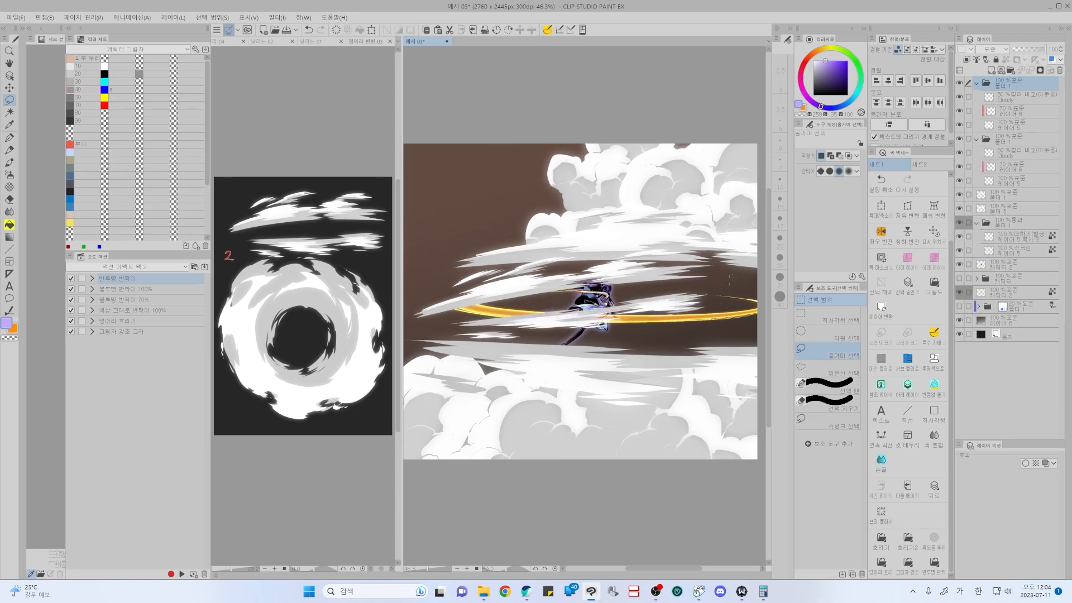
- Free-transform the remaining upper streaks, moving them up over the billowing clouds, narrowing their left end and extending them past the right edge
{"action": "left_click", "coordinate": [1011, 139]}
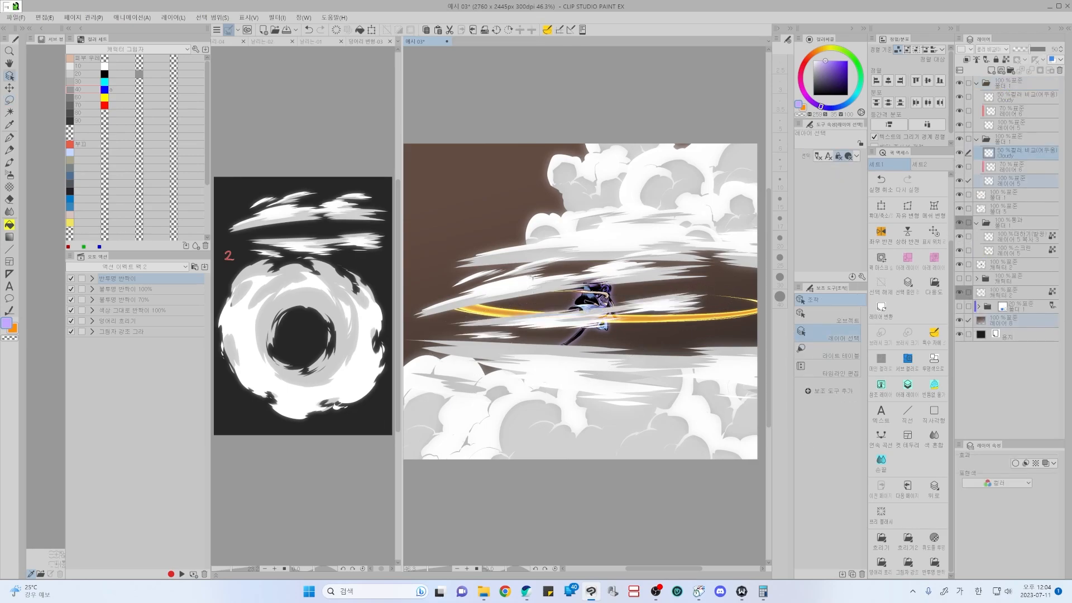
{"action": "key", "text": "ctrl+shift+t"}
{"action": "left_click_drag", "start_coordinate": [702, 162], "coordinate": [714, 176]}
{"action": "left_click_drag", "start_coordinate": [647, 313], "coordinate": [677, 230]}
{"action": "left_click_drag", "start_coordinate": [440, 149], "coordinate": [444, 199]}
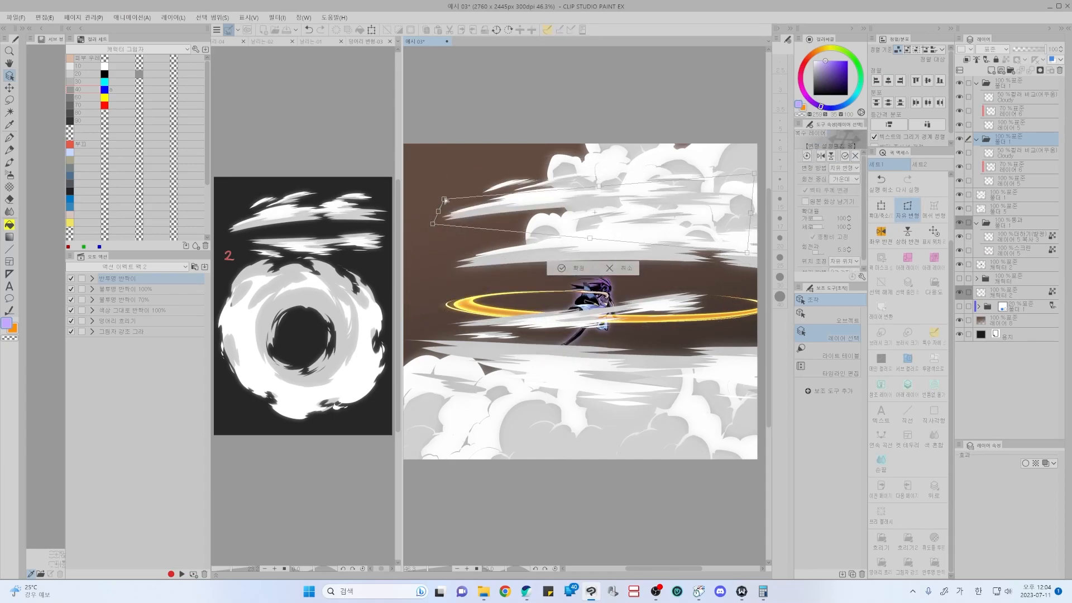
{"action": "mouse_move", "coordinate": [747, 254]}
{"action": "left_mouse_down"}
{"action": "mouse_move", "coordinate": [760, 267]}
{"action": "mouse_move", "coordinate": [763, 255]}
{"action": "left_mouse_up"}
{"action": "left_click_drag", "start_coordinate": [655, 218], "coordinate": [701, 223]}
{"action": "left_click_drag", "start_coordinate": [733, 276], "coordinate": [726, 280]}
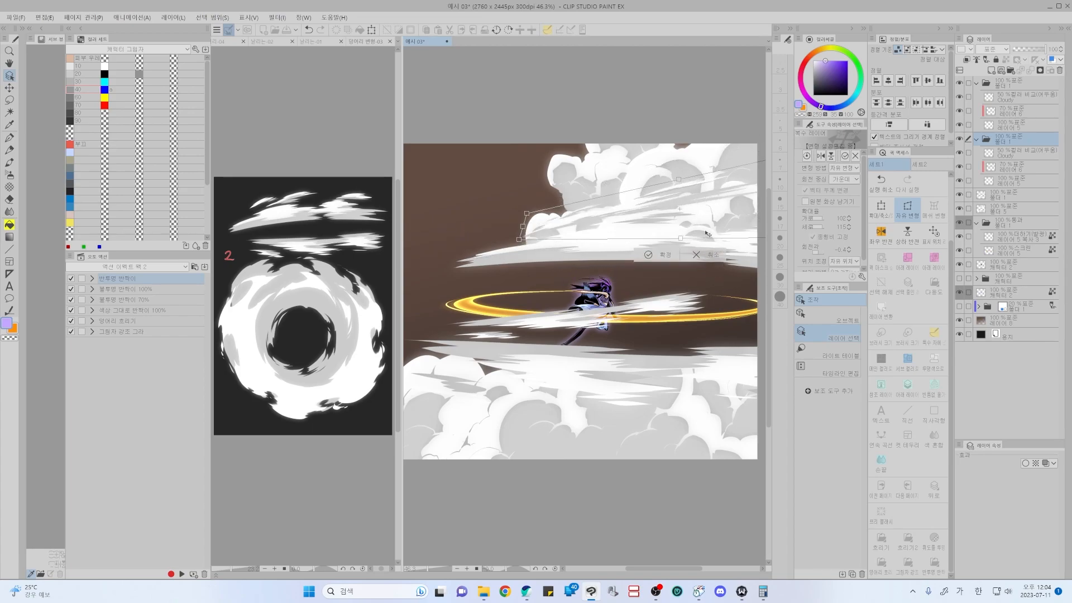
{"action": "key", "text": "Return"}
- Reposition the upper streaks over the base of the top billowing clouds and apply their free transform
{"action": "key", "text": "k"}
{"action": "left_click_drag", "start_coordinate": [706, 240], "coordinate": [707, 260]}
{"action": "key", "text": "ctrl+shift+t"}
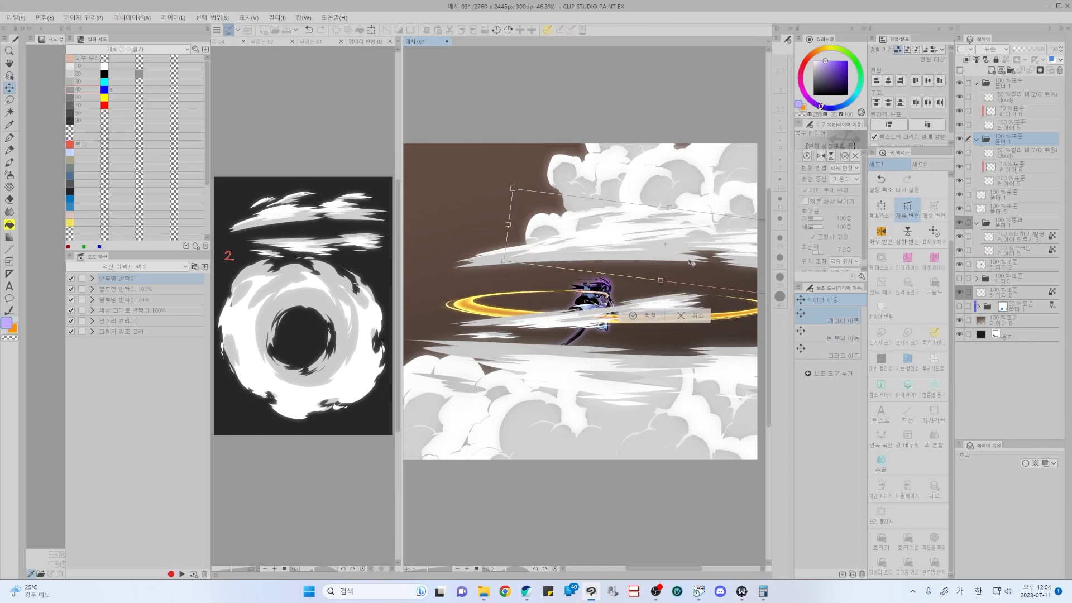
{"action": "key", "text": "Return"}
{"action": "key", "text": "ctrl+shift+t"}
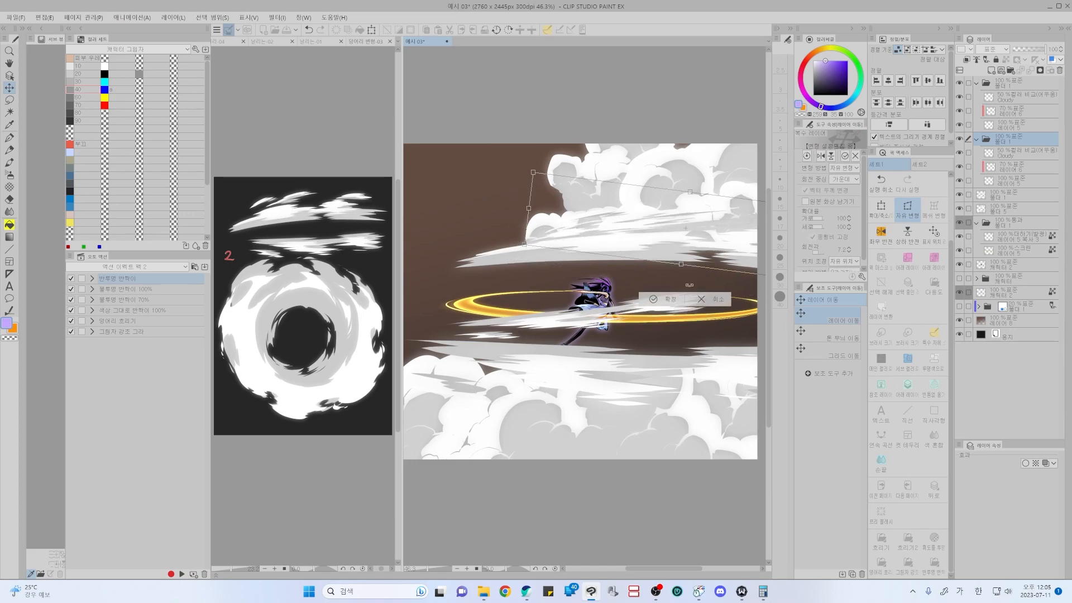
{"action": "key", "text": "o"}
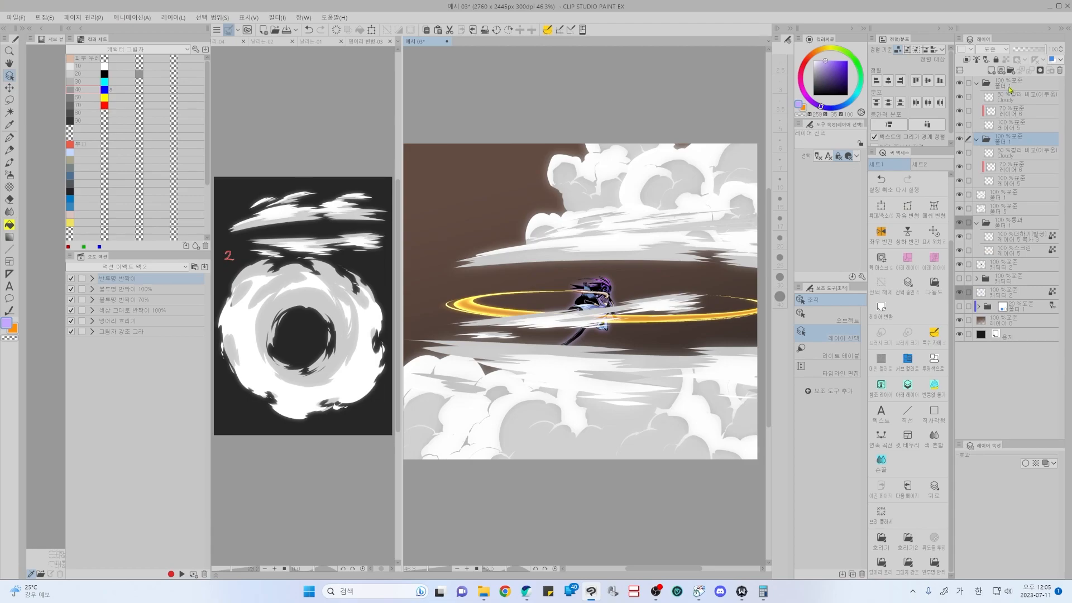
{"action": "left_click", "coordinate": [1009, 87]}
{"action": "left_click_drag", "start_coordinate": [642, 314], "coordinate": [647, 365]}
{"action": "left_click_drag", "start_coordinate": [736, 355], "coordinate": [735, 382]}
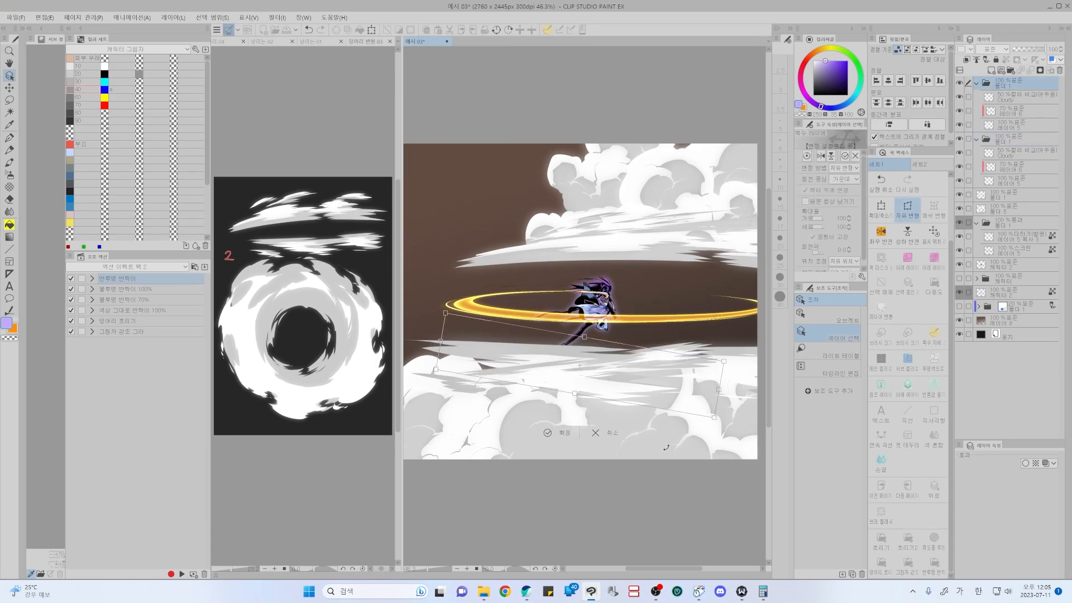
{"action": "left_click_drag", "start_coordinate": [584, 337], "coordinate": [580, 366]}
{"action": "mouse_move", "coordinate": [685, 407]}
{"action": "left_mouse_down"}
{"action": "mouse_move", "coordinate": [612, 391]}
{"action": "mouse_move", "coordinate": [655, 408]}
{"action": "left_mouse_up"}
{"action": "left_click_drag", "start_coordinate": [730, 427], "coordinate": [736, 457]}
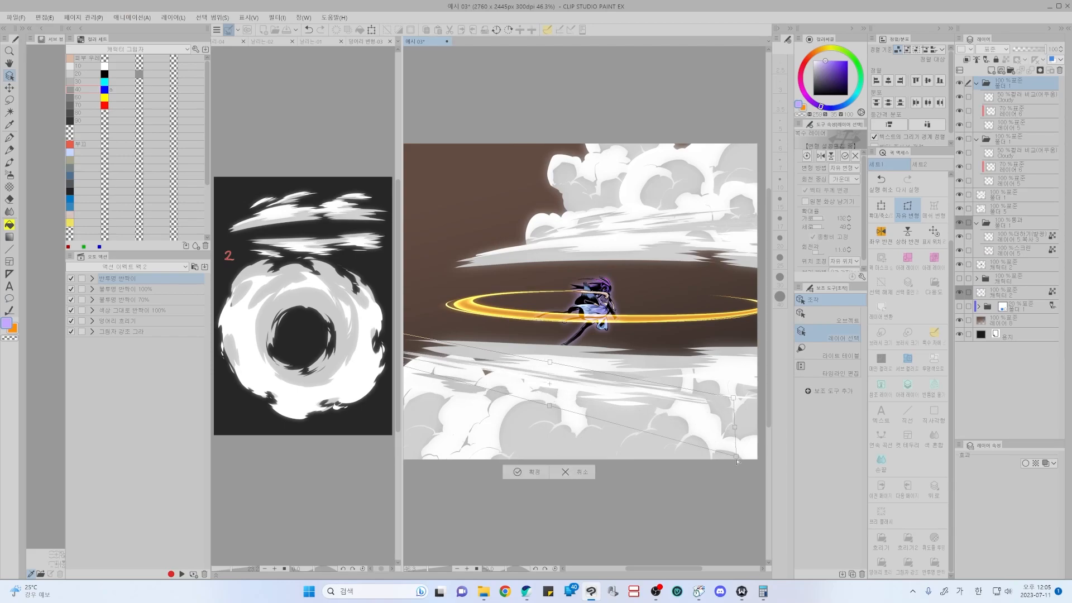
{"action": "left_click_drag", "start_coordinate": [492, 373], "coordinate": [605, 376]}
{"action": "left_click_drag", "start_coordinate": [674, 447], "coordinate": [684, 445]}
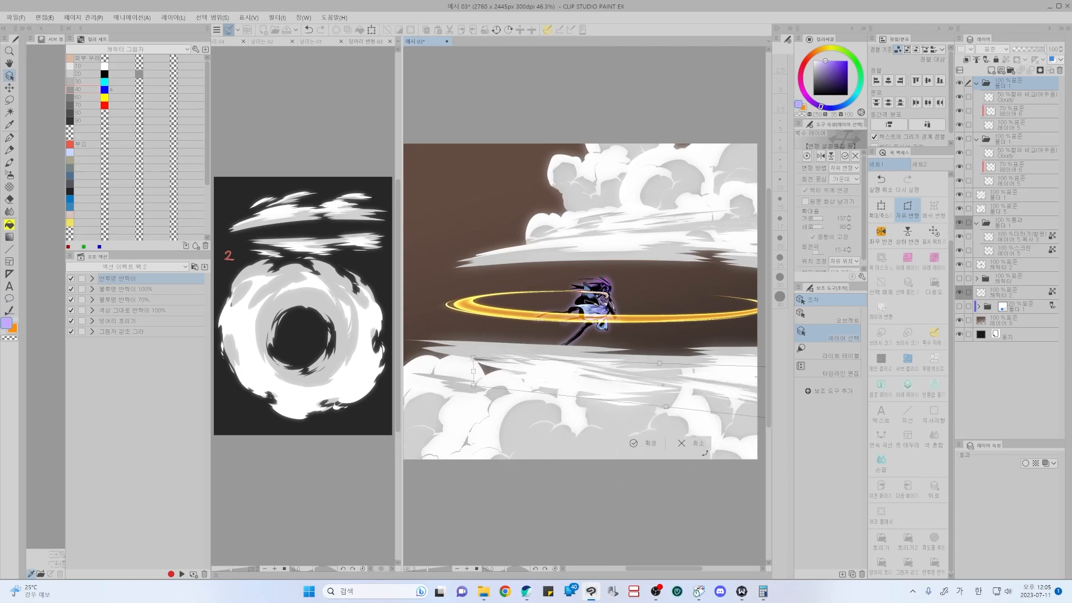
{"action": "left_click_drag", "start_coordinate": [674, 388], "coordinate": [663, 383]}
{"action": "left_click", "coordinate": [616, 436]}
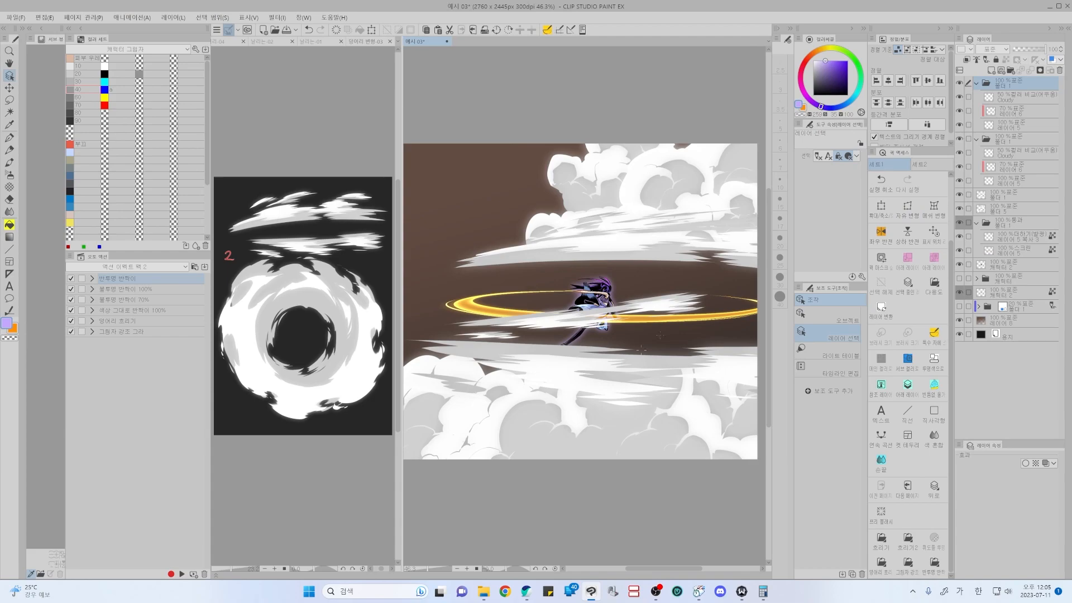
- Free-transform the separated lower streaks, moving them onto the lower clouds, stretching them past the canvas's right edge and tilting them clockwise
{"action": "key", "text": "ctrl+shift+t"}
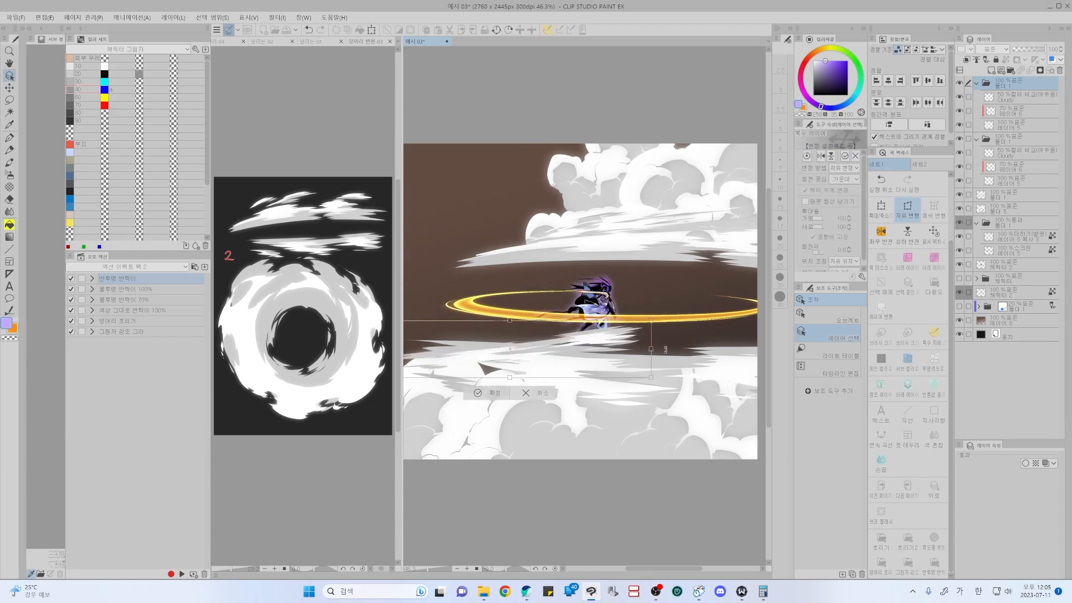
{"action": "left_click_drag", "start_coordinate": [651, 349], "coordinate": [798, 392]}
{"action": "left_click_drag", "start_coordinate": [502, 363], "coordinate": [563, 359]}
{"action": "left_click_drag", "start_coordinate": [430, 373], "coordinate": [429, 349]}
{"action": "left_click_drag", "start_coordinate": [569, 357], "coordinate": [582, 387]}
{"action": "left_click_drag", "start_coordinate": [473, 328], "coordinate": [503, 381]}
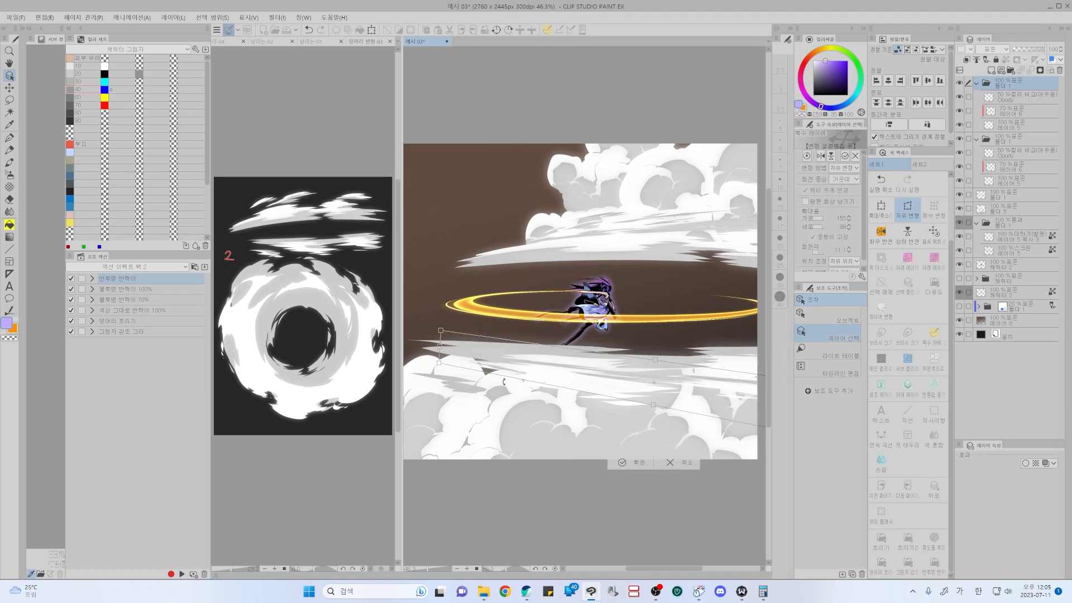
{"action": "key", "text": "Return"}
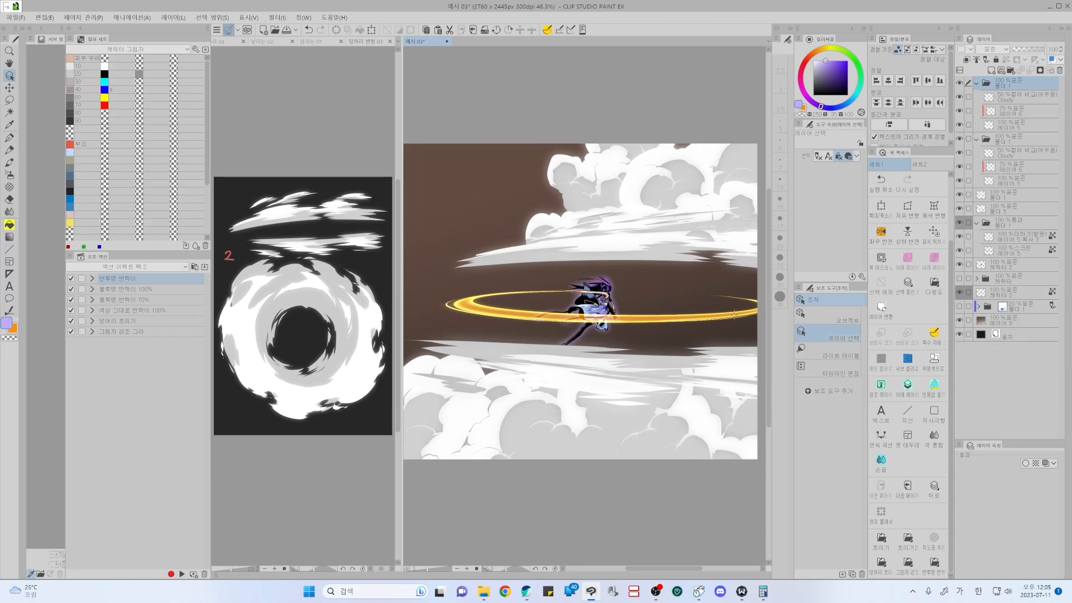
- Duplicate the folder holding the golden ring slash around the character
{"action": "left_click", "coordinate": [717, 330]}
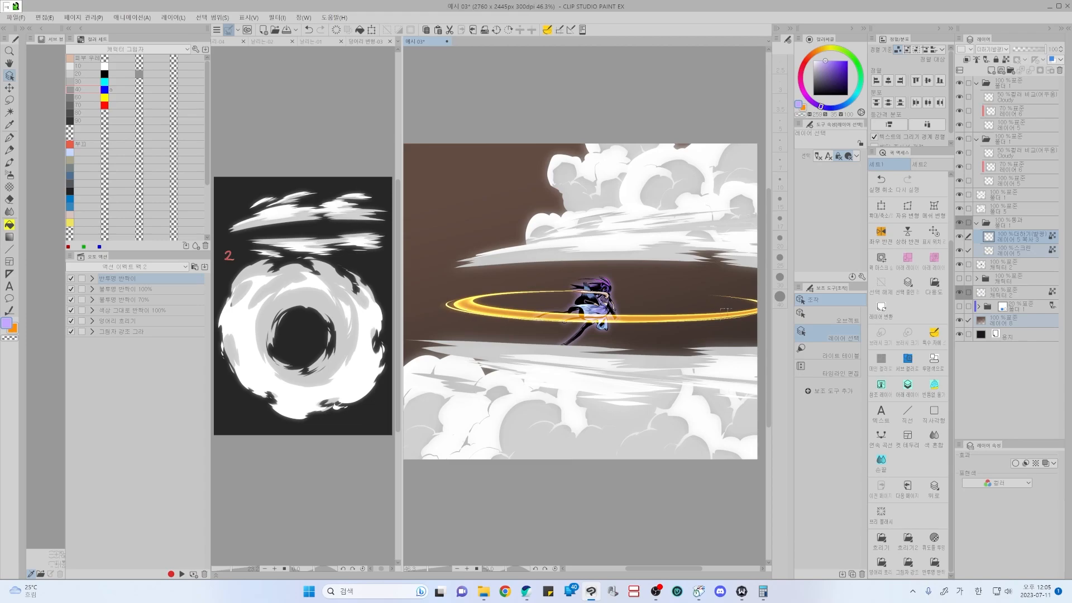
{"action": "left_click", "coordinate": [1005, 227]}
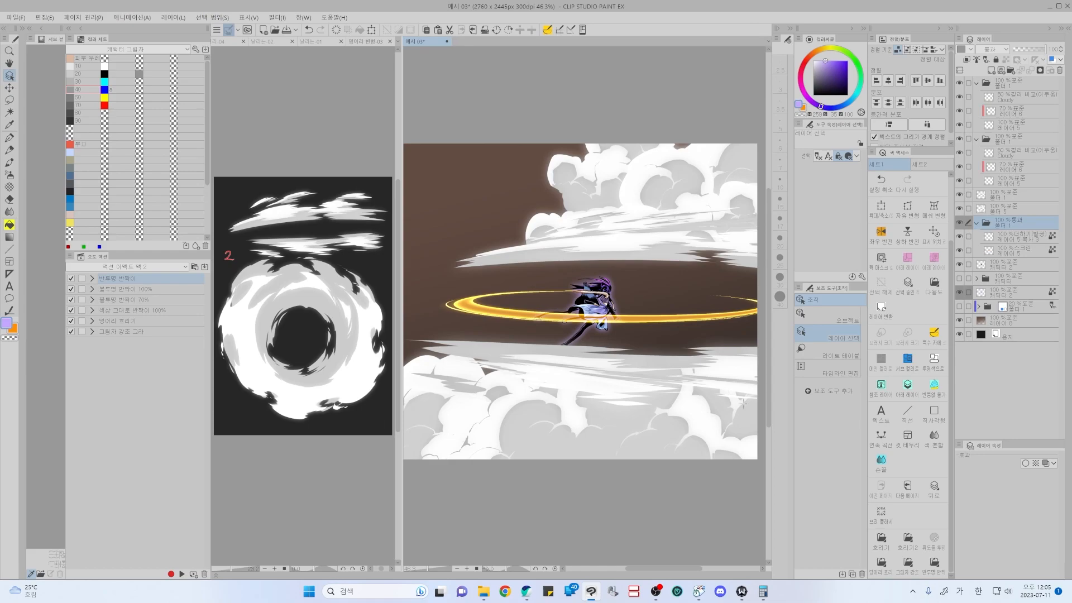
{"action": "key", "text": "ctrl+v"}
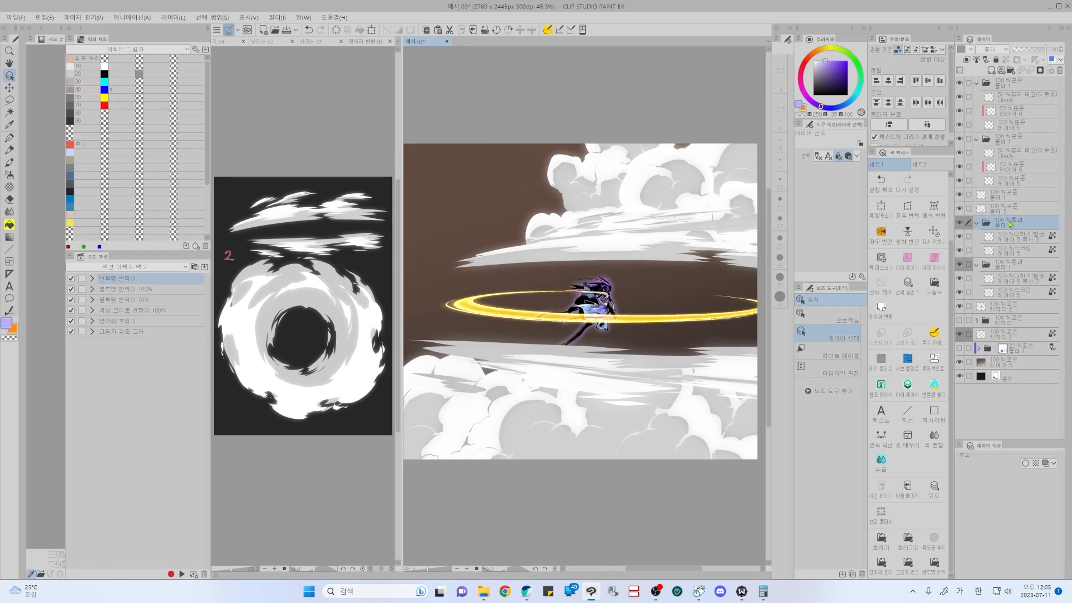
- Free-transform the duplicated golden slash, widening it past both sides of the canvas and skewing its left end as a larger outer ring
{"action": "key", "text": "ctrl+shift+t"}
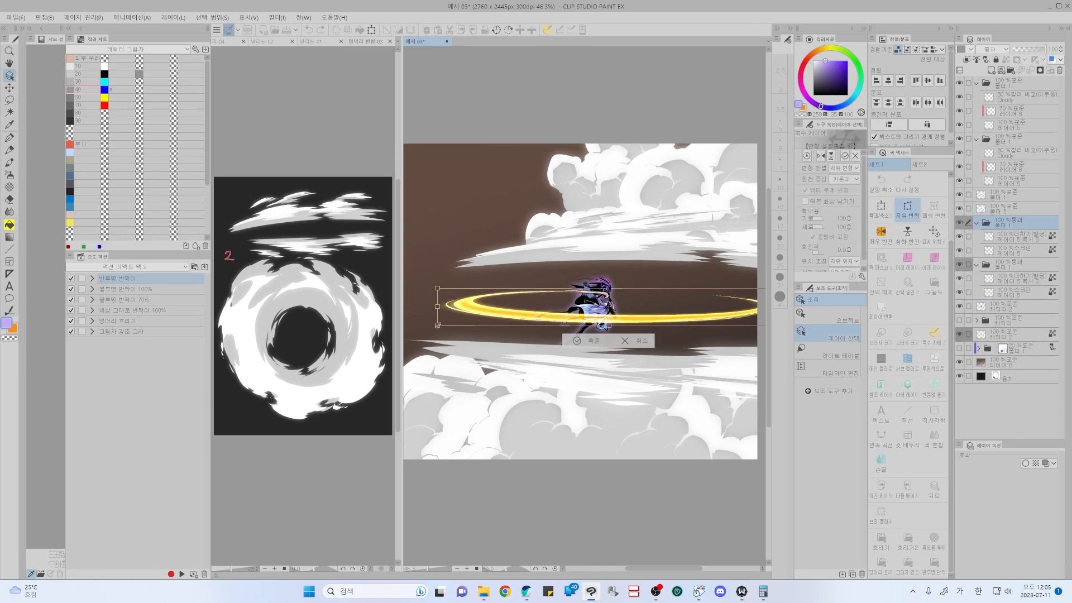
{"action": "left_click_drag", "start_coordinate": [438, 326], "coordinate": [398, 330]}
{"action": "left_click_drag", "start_coordinate": [593, 332], "coordinate": [583, 365]}
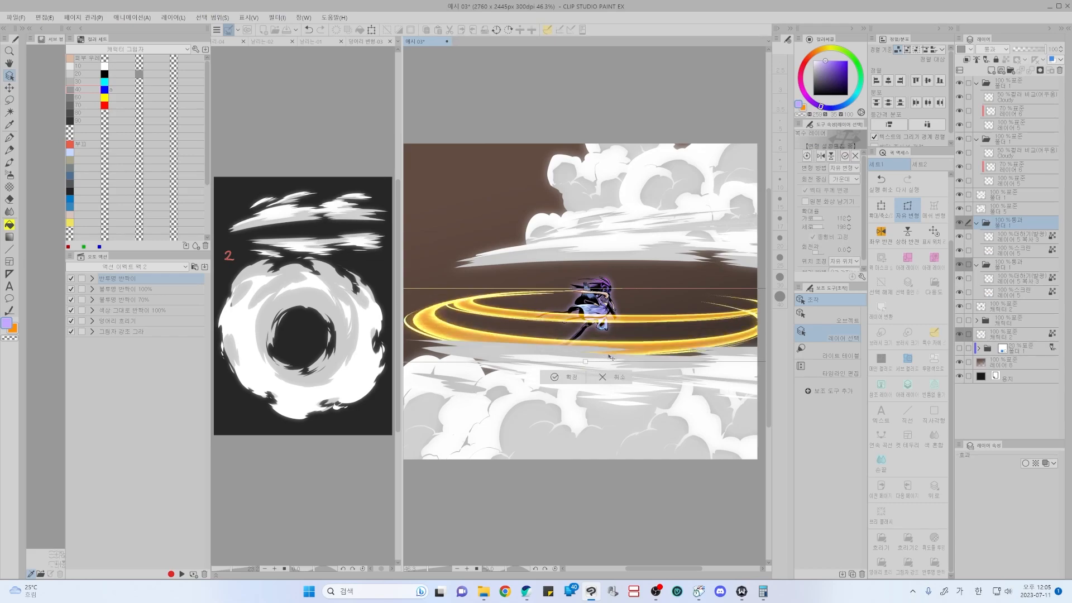
{"action": "mouse_move", "coordinate": [585, 335]}
{"action": "left_mouse_down"}
{"action": "mouse_move", "coordinate": [563, 336]}
{"action": "mouse_move", "coordinate": [582, 338]}
{"action": "left_mouse_up"}
{"action": "left_click_drag", "start_coordinate": [449, 331], "coordinate": [410, 333]}
{"action": "left_click_drag", "start_coordinate": [748, 331], "coordinate": [792, 331]}
{"action": "left_click_drag", "start_coordinate": [621, 347], "coordinate": [710, 329]}
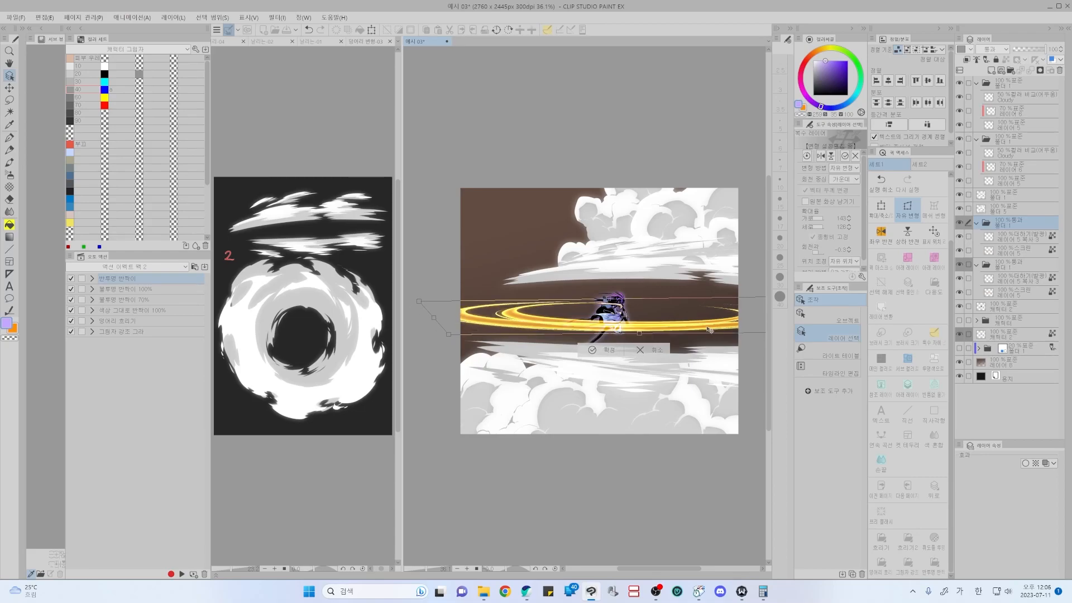
- Adjust the outer golden ring's height, width and horizontal placement around the character, and apply the transform
{"action": "left_click_drag", "start_coordinate": [640, 336], "coordinate": [638, 348]}
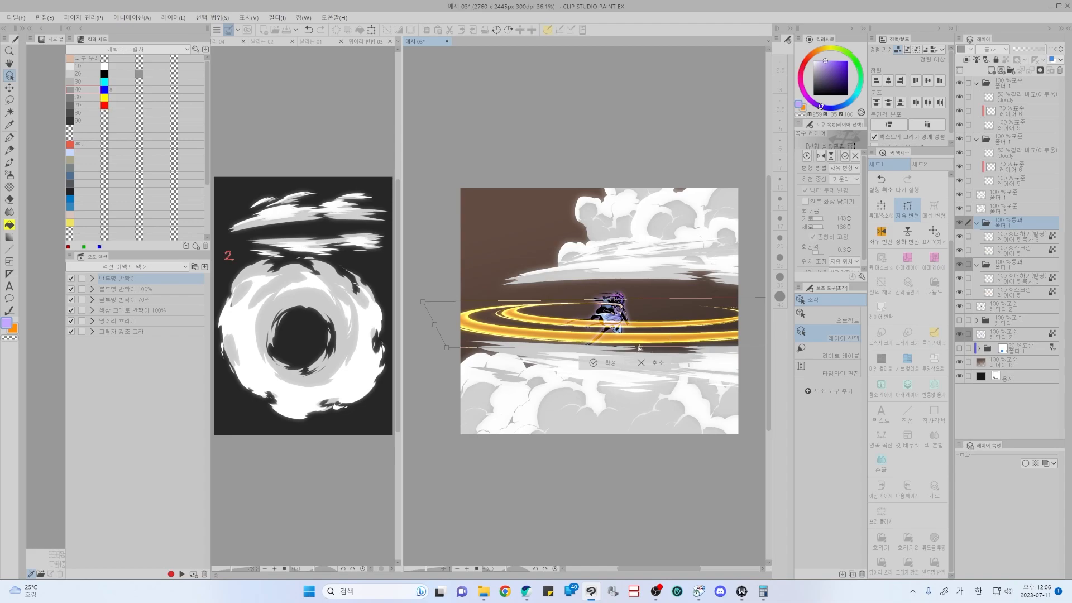
{"action": "left_click_drag", "start_coordinate": [639, 349], "coordinate": [633, 340]}
{"action": "left_click_drag", "start_coordinate": [437, 321], "coordinate": [463, 321]}
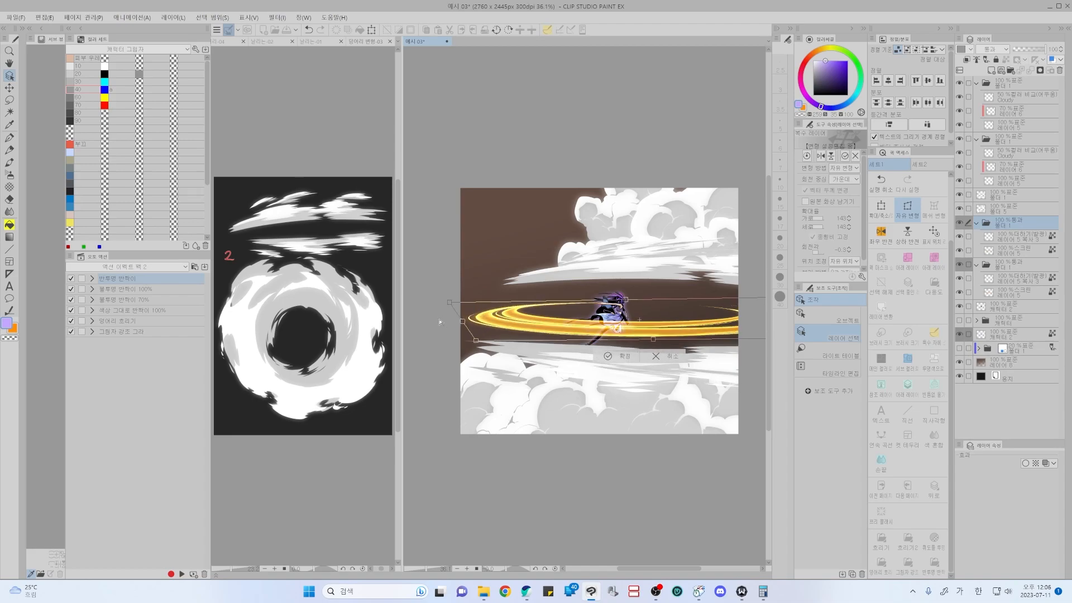
{"action": "left_click_drag", "start_coordinate": [655, 344], "coordinate": [632, 334]}
{"action": "mouse_move", "coordinate": [760, 303]}
{"action": "left_mouse_down"}
{"action": "mouse_move", "coordinate": [708, 298]}
{"action": "mouse_move", "coordinate": [751, 296]}
{"action": "left_mouse_up"}
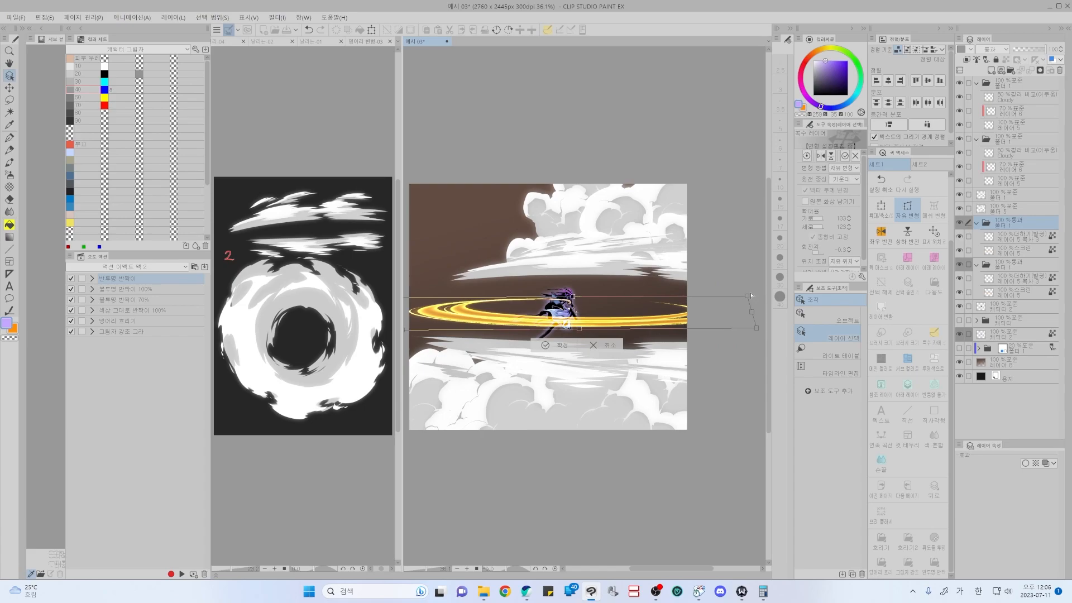
{"action": "left_click_drag", "start_coordinate": [611, 320], "coordinate": [652, 331]}
{"action": "mouse_move", "coordinate": [749, 310]}
{"action": "left_mouse_down"}
{"action": "mouse_move", "coordinate": [782, 315]}
{"action": "mouse_move", "coordinate": [731, 323]}
{"action": "mouse_move", "coordinate": [753, 316]}
{"action": "left_mouse_up"}
{"action": "key", "text": "ctrl+z"}
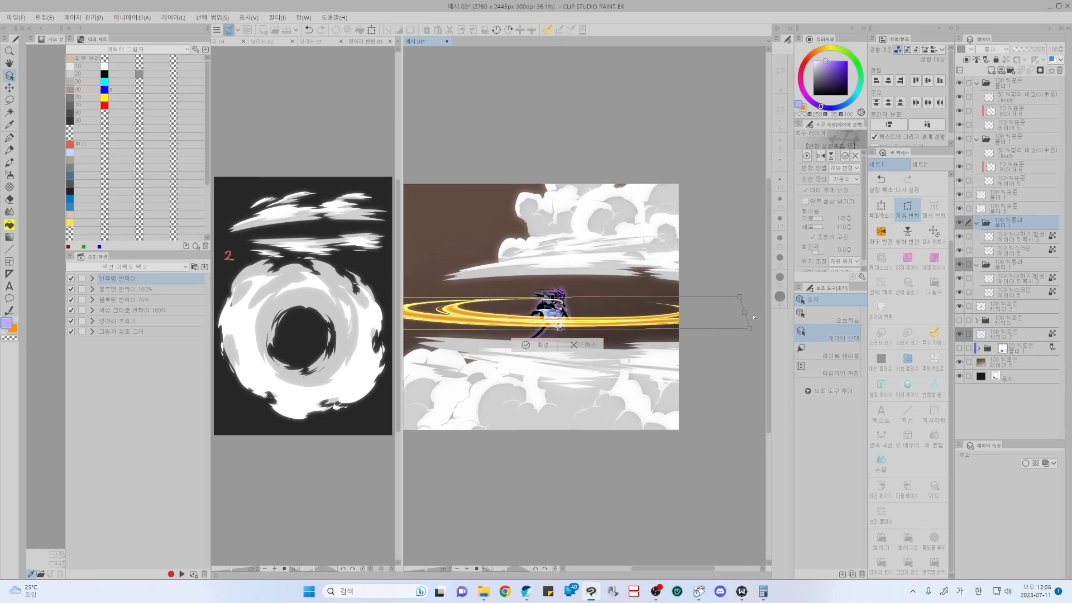
{"action": "left_click_drag", "start_coordinate": [560, 330], "coordinate": [560, 324]}
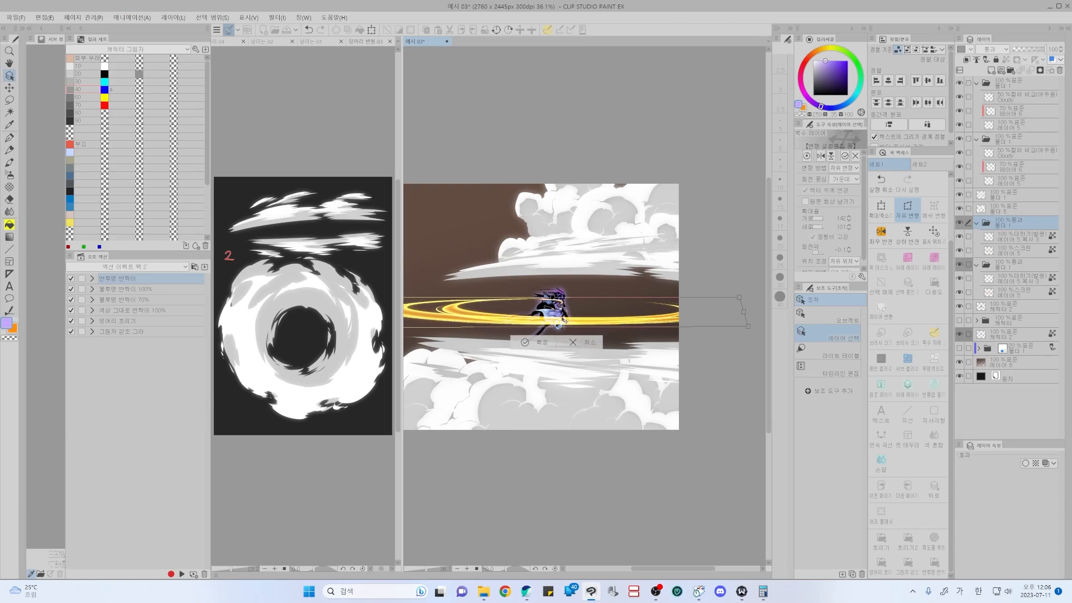
{"action": "key", "text": "Return"}
- Nudge the outer golden ring slightly with the Move tool so it lines up with the inner ring
{"action": "left_click_drag", "start_coordinate": [560, 325], "coordinate": [590, 327]}
{"action": "key", "text": "ctrl+0"}
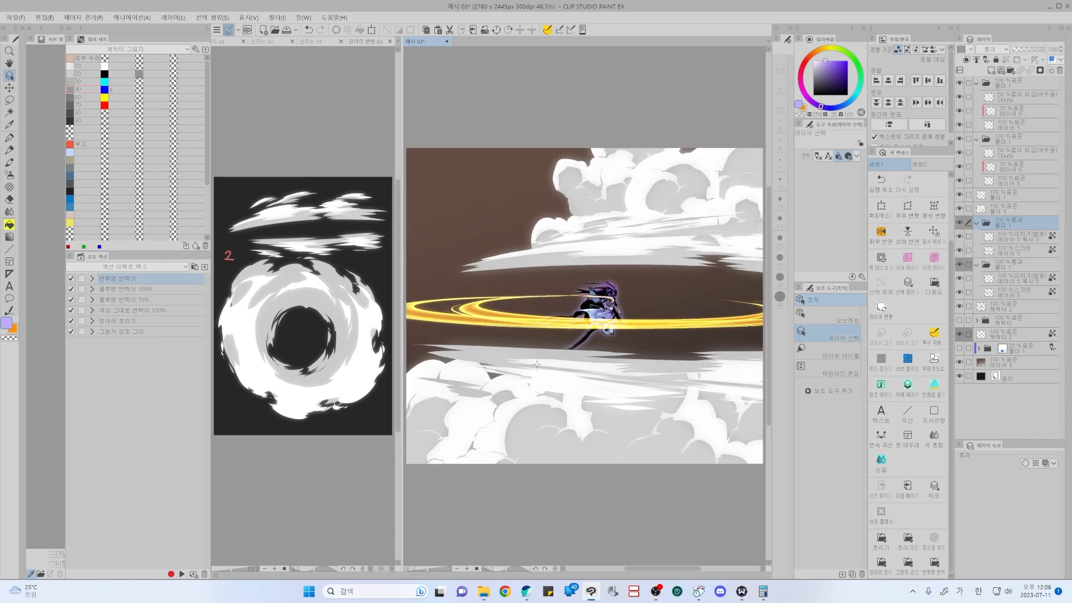
{"action": "key", "text": "k"}
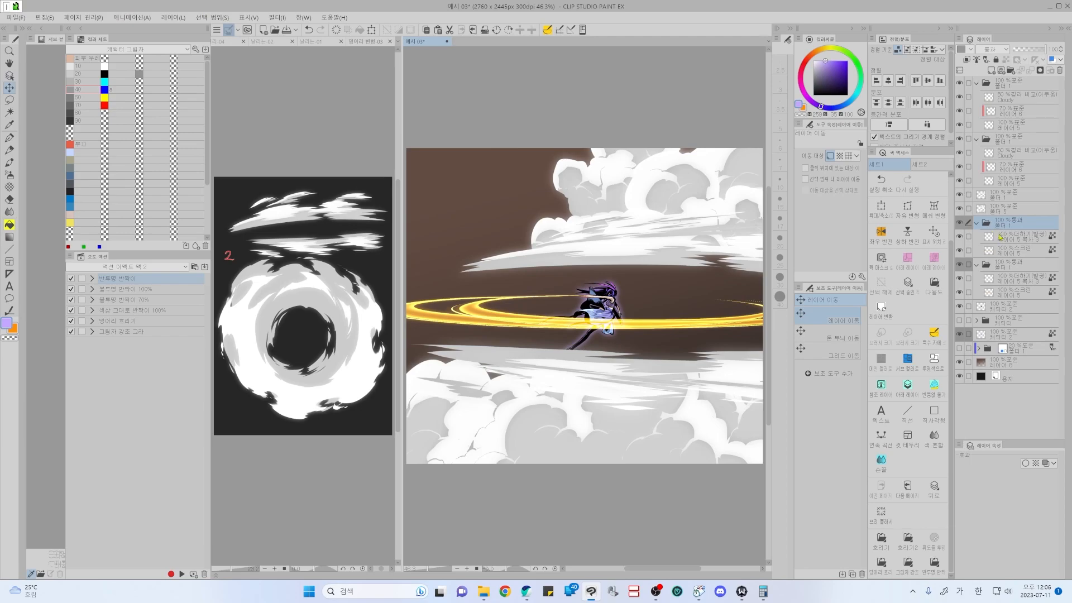
{"action": "left_click_drag", "start_coordinate": [645, 326], "coordinate": [626, 331]}
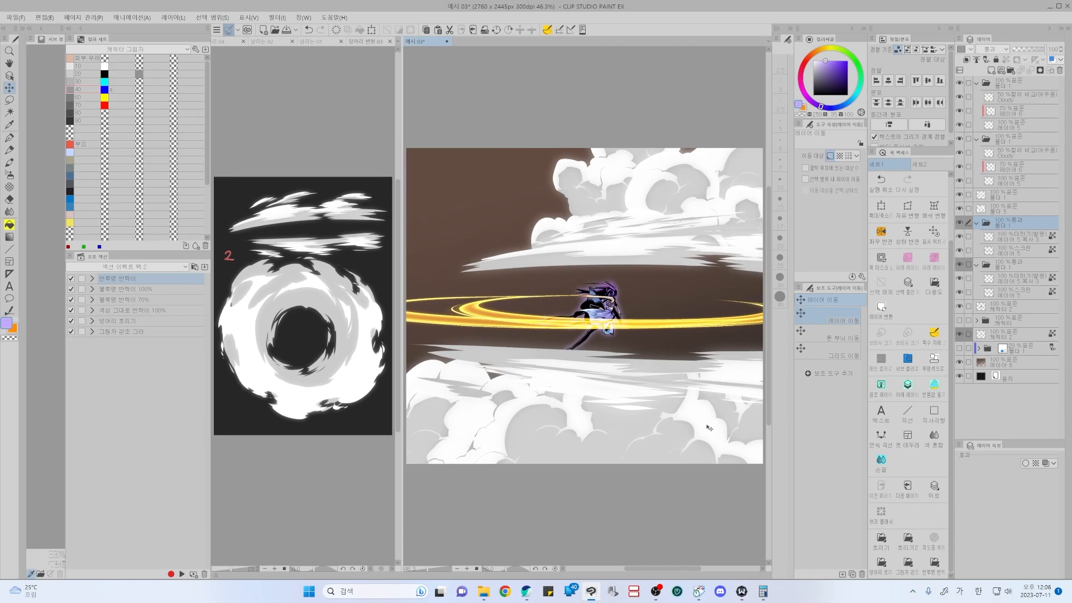
- Switch to the 날리는-02 effect document and copy its lowest Screen-mode folder of flying streaks
{"action": "left_click", "coordinate": [263, 41]}
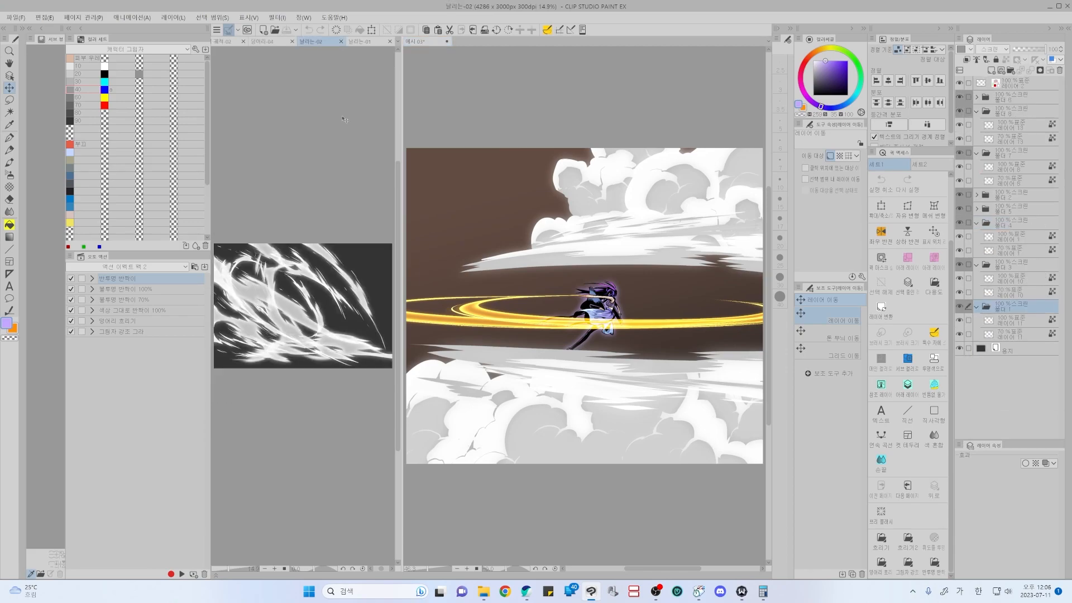
{"action": "left_click", "coordinate": [367, 276]}
{"action": "key", "text": "d"}
{"action": "key", "text": "ctrl+z"}
{"action": "left_click_drag", "start_coordinate": [359, 280], "coordinate": [338, 457]}
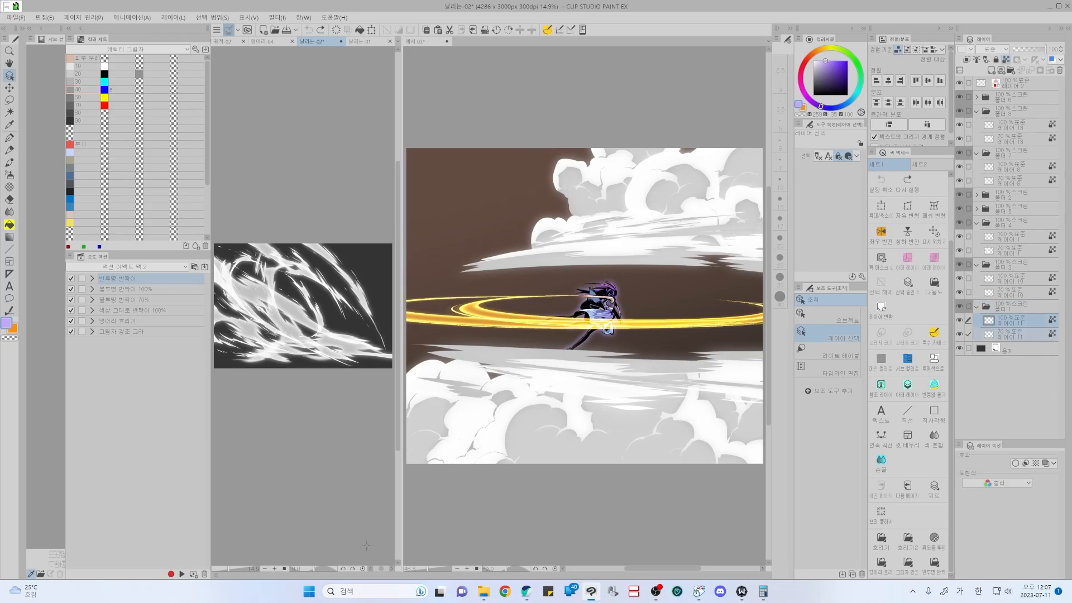
{"action": "left_click", "coordinate": [1023, 311]}
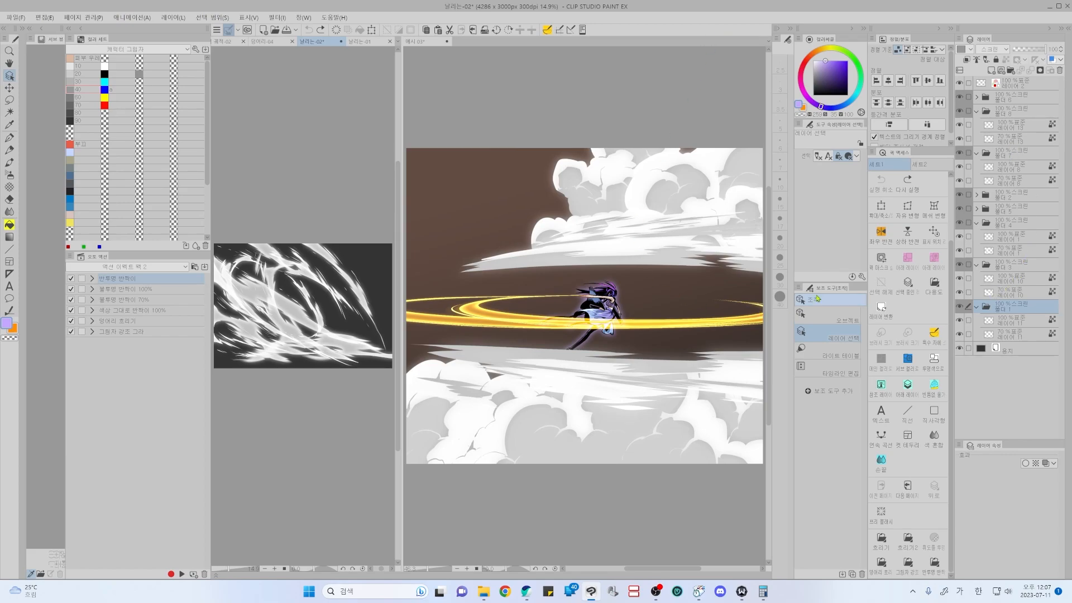
{"action": "left_click_drag", "start_coordinate": [1017, 99], "coordinate": [1022, 100]}
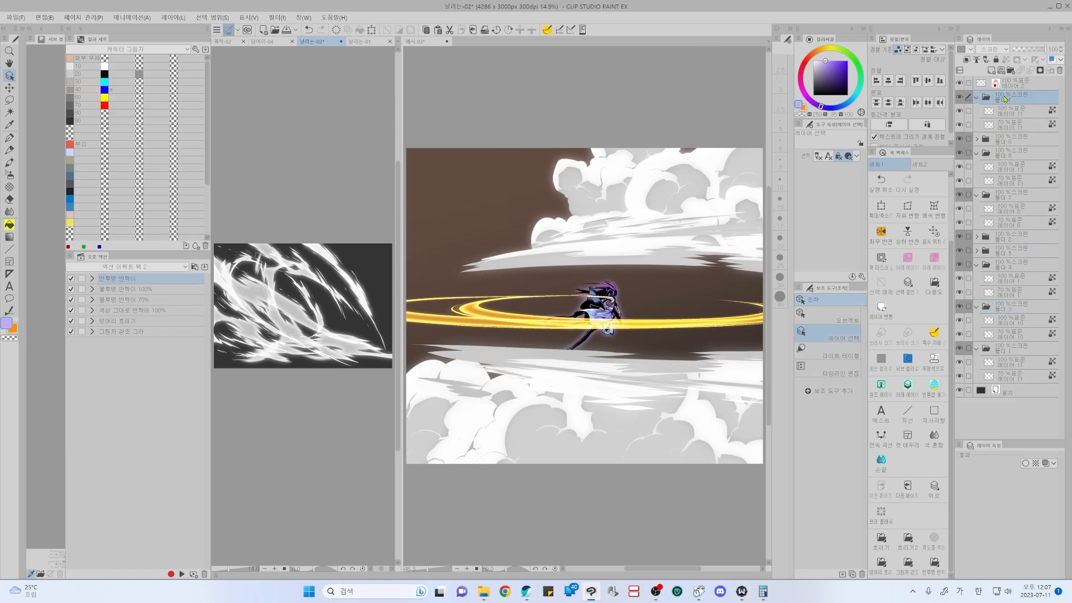
{"action": "key", "text": "k"}
{"action": "left_click", "coordinate": [660, 425]}
{"action": "left_click_drag", "start_coordinate": [422, 222], "coordinate": [656, 355]}
{"action": "key", "text": "ctrl+z"}
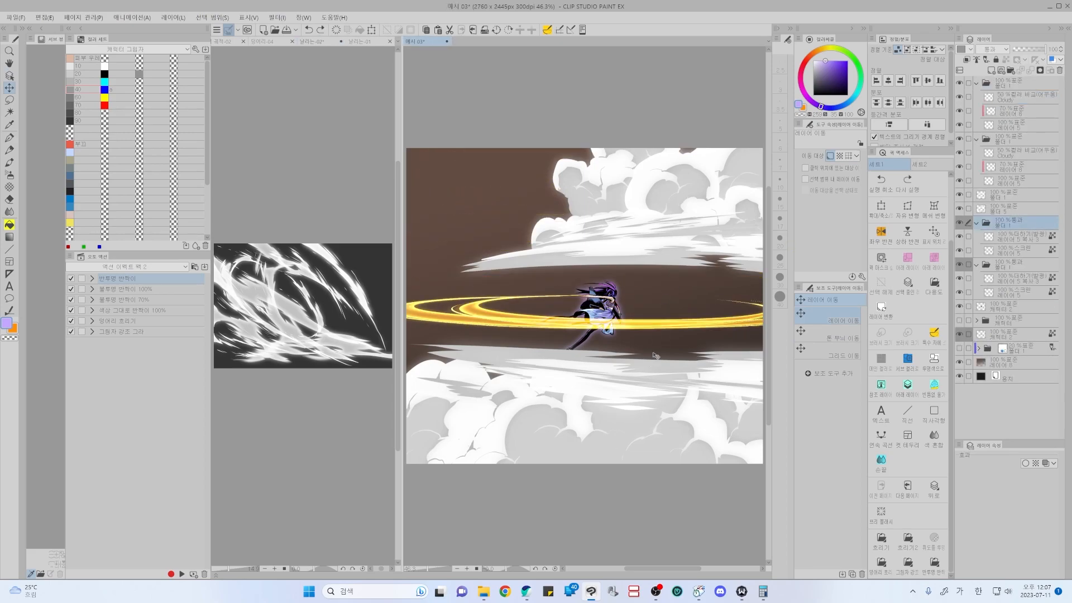
- Paste the copied Screen-mode streak folder above the topmost cloud folder in the character scene
{"action": "left_click", "coordinate": [1017, 89]}
{"action": "scroll", "coordinate": [691, 289], "scroll_direction": "down", "scroll_amount": 4}
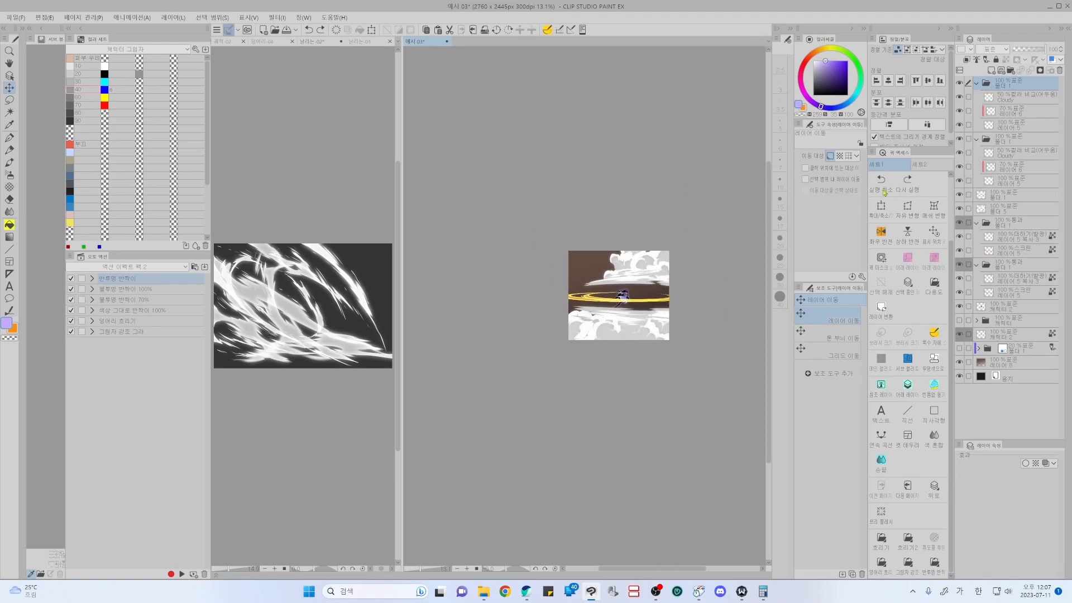
{"action": "left_click_drag", "start_coordinate": [653, 288], "coordinate": [607, 302]}
{"action": "scroll", "coordinate": [627, 299], "scroll_direction": "down", "scroll_amount": 3}
{"action": "scroll", "coordinate": [581, 332], "scroll_direction": "up", "scroll_amount": 3}
{"action": "key", "text": "ctrl+shift+t"}
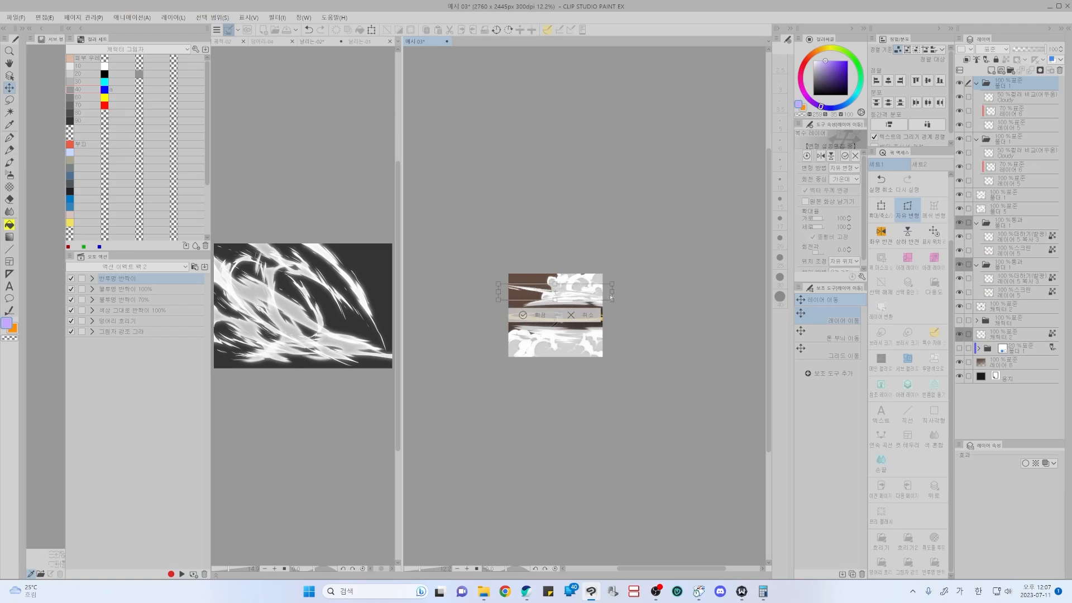
{"action": "key", "text": "Return"}
{"action": "key", "text": "ctrl+v"}
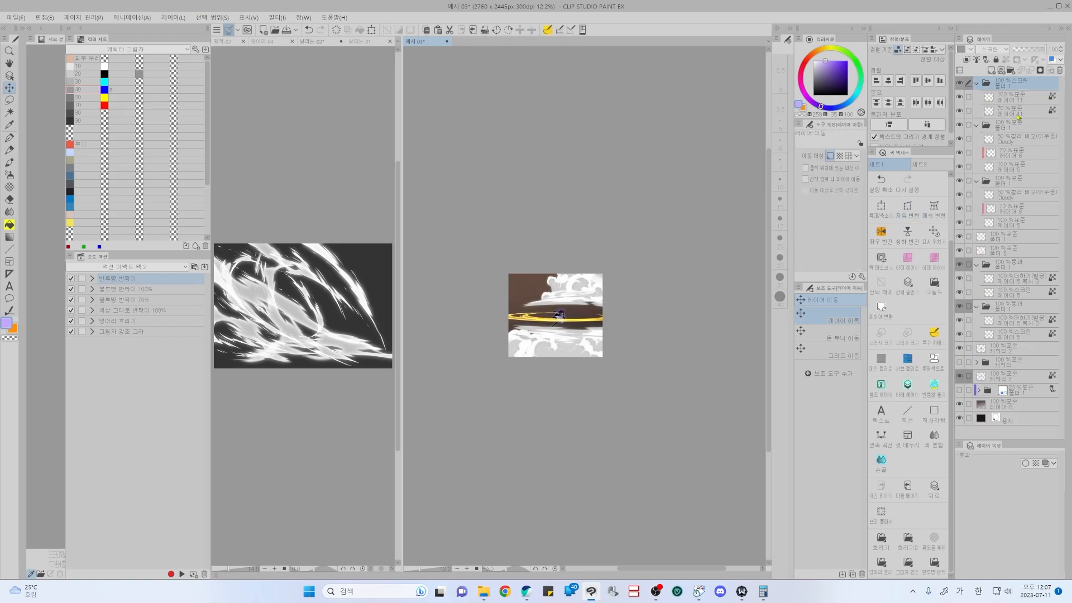
- Free-transform the pasted flying streaks, flipping them horizontally, rotating them clockwise and fitting them as an arc across the scene's upper-left sky
{"action": "key", "text": "ctrl+shift+t"}
{"action": "mouse_move", "coordinate": [629, 304]}
{"action": "left_mouse_down"}
{"action": "mouse_move", "coordinate": [565, 300]}
{"action": "mouse_move", "coordinate": [631, 310]}
{"action": "left_mouse_up"}
{"action": "left_click_drag", "start_coordinate": [630, 310], "coordinate": [608, 304]}
{"action": "left_click_drag", "start_coordinate": [705, 234], "coordinate": [567, 312]}
{"action": "left_click", "coordinate": [821, 157]}
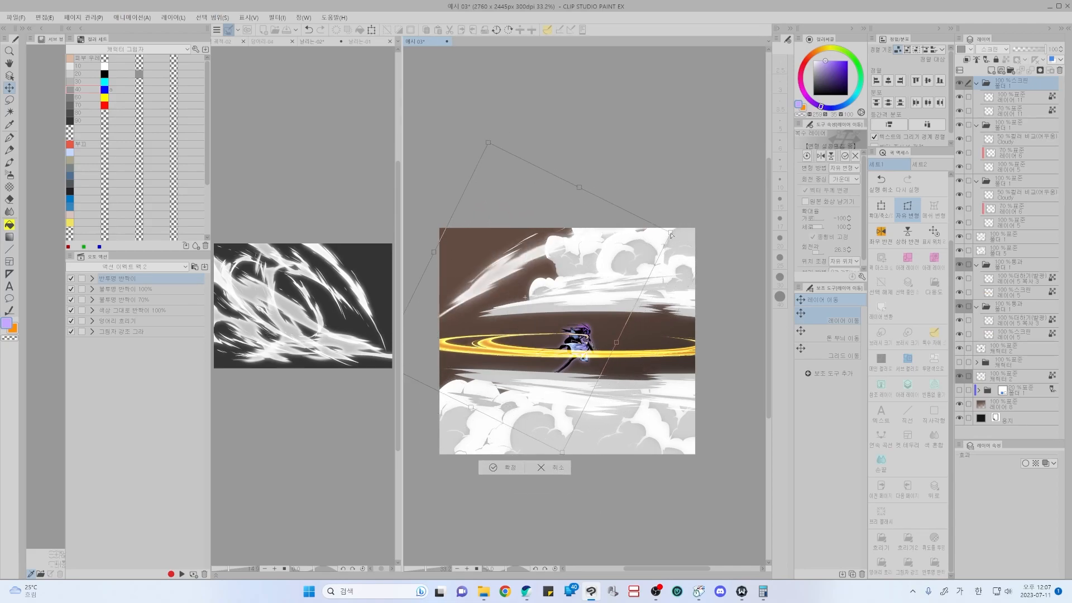
{"action": "left_click_drag", "start_coordinate": [671, 232], "coordinate": [745, 236]}
{"action": "left_click_drag", "start_coordinate": [488, 143], "coordinate": [453, 192]}
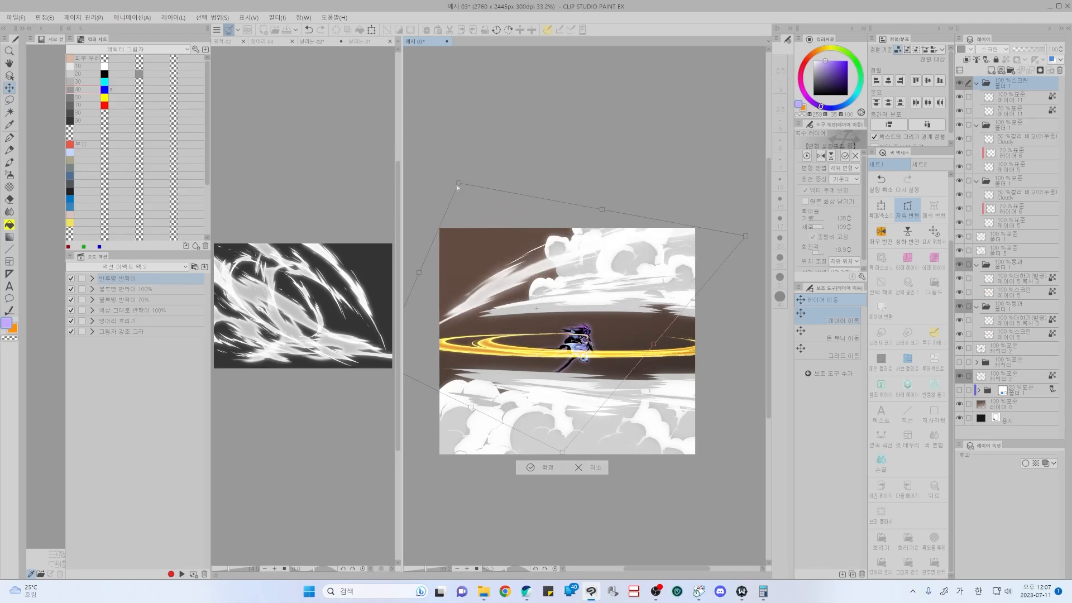
{"action": "left_click_drag", "start_coordinate": [537, 387], "coordinate": [570, 384]}
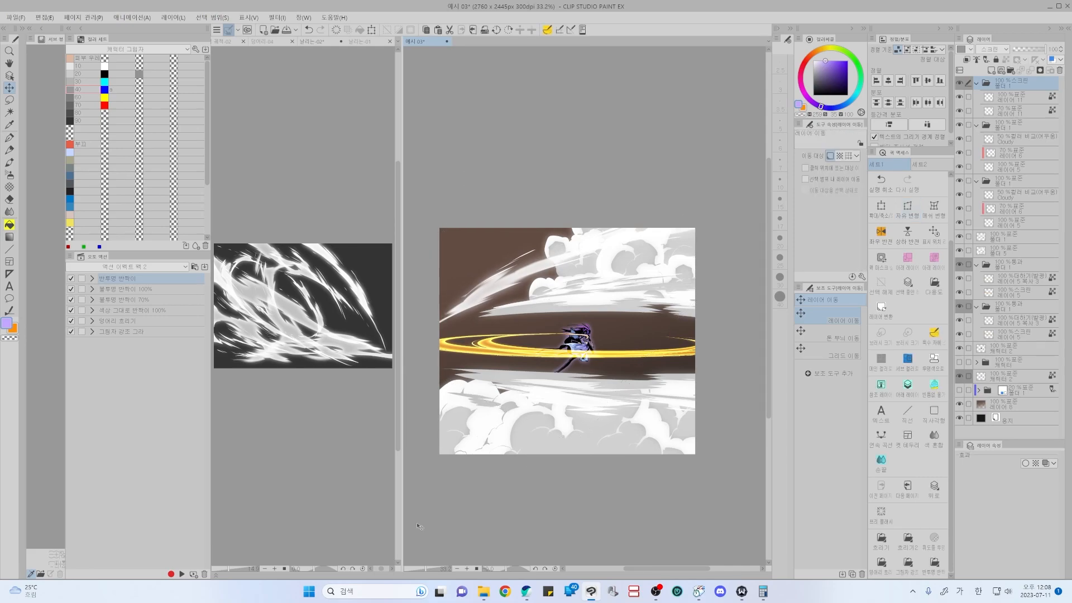
- Switch to the 날리는-02 effect document, select its top Screen-mode folder, and collapse and hide the uppermost streak folders
{"action": "scroll", "coordinate": [581, 325], "scroll_direction": "up", "scroll_amount": 2}
{"action": "left_click_drag", "start_coordinate": [552, 345], "coordinate": [580, 335]}
{"action": "left_click", "coordinate": [302, 335]}
{"action": "key", "text": "o"}
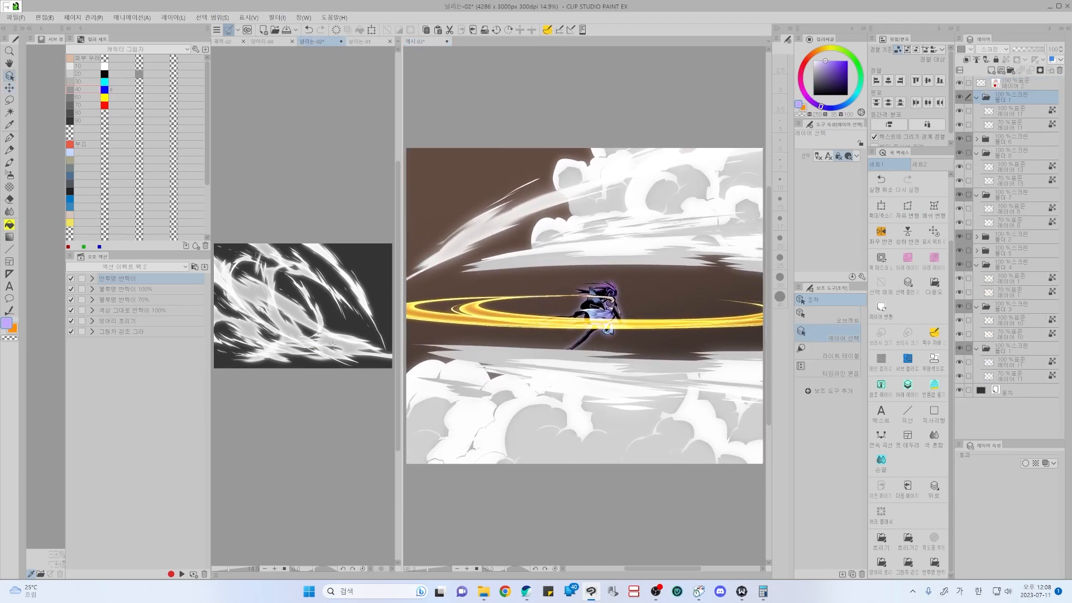
{"action": "left_click", "coordinate": [975, 99]}
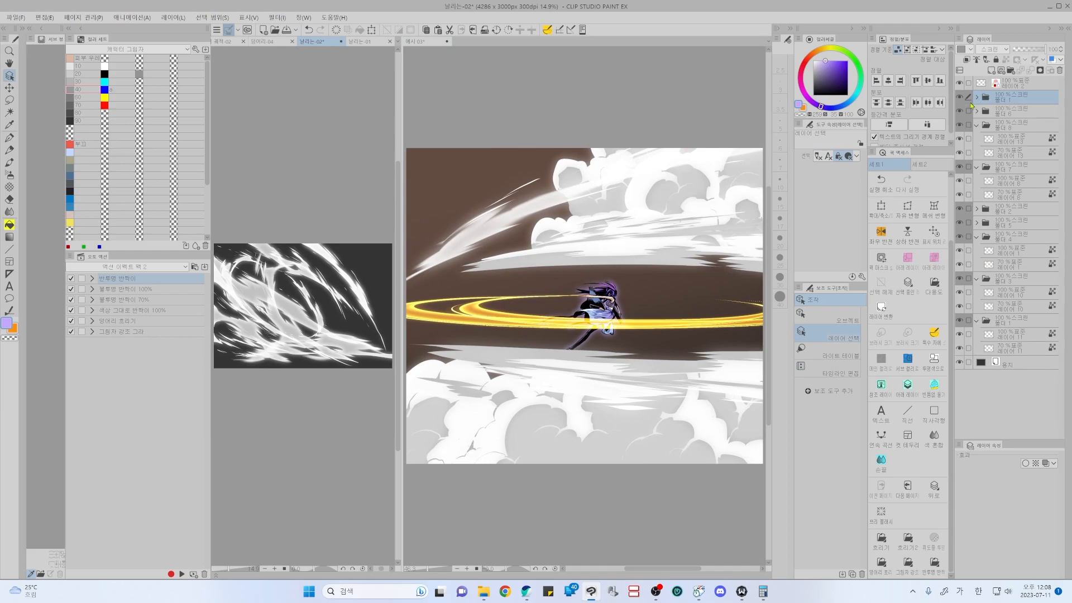
{"action": "left_click", "coordinate": [960, 111]}
{"action": "left_click", "coordinate": [961, 125]}
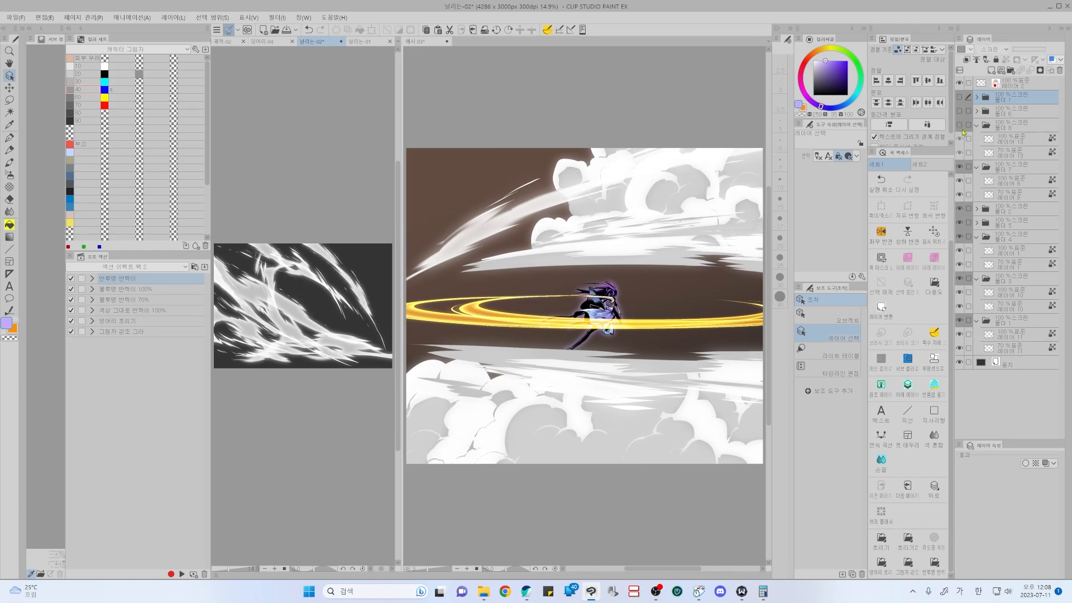
{"action": "left_click", "coordinate": [975, 126]}
{"action": "left_click", "coordinate": [959, 139]}
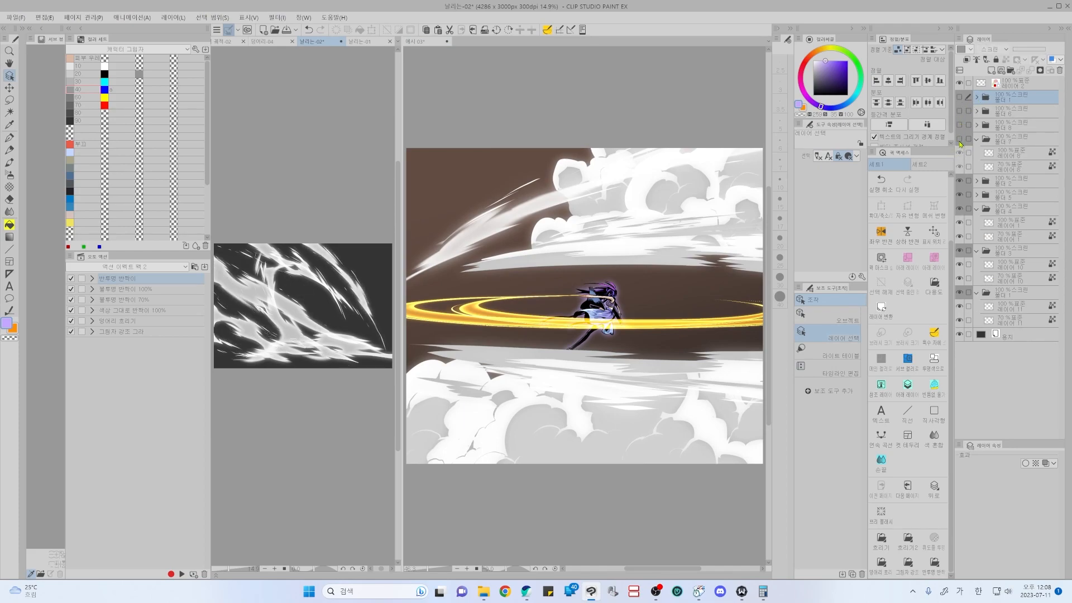
- Toggle the fourth Screen-mode folder to check its streaks, and hide the two collapsed folders below it
{"action": "left_click", "coordinate": [960, 140]}
{"action": "left_click", "coordinate": [960, 141]}
{"action": "left_click", "coordinate": [960, 141]}
{"action": "left_click", "coordinate": [960, 141]}
{"action": "left_click", "coordinate": [960, 181]}
{"action": "left_click", "coordinate": [960, 194]}
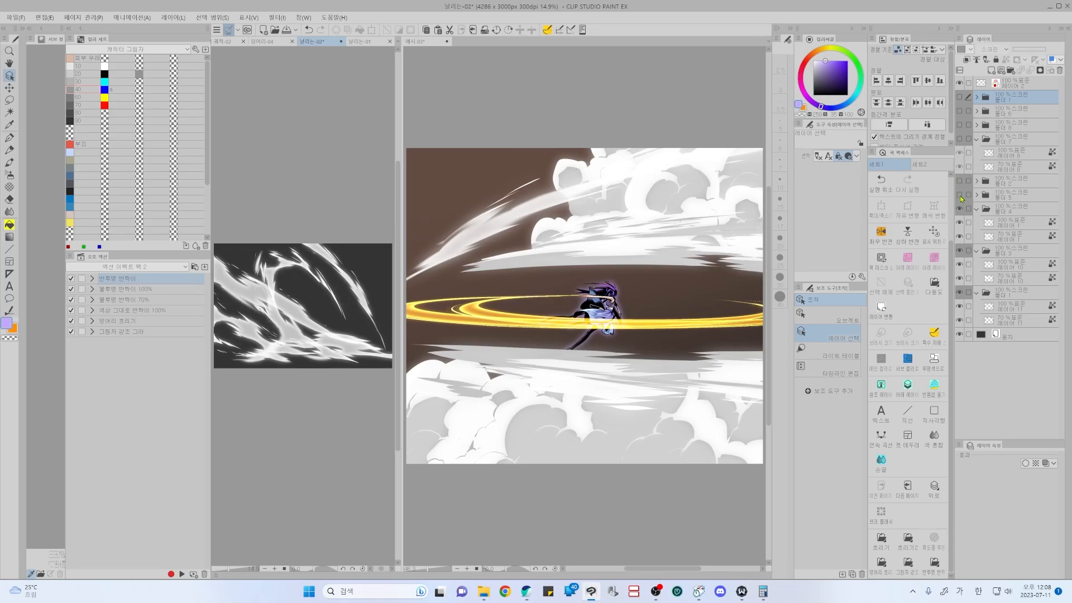
{"action": "left_click", "coordinate": [961, 195]}
{"action": "left_click", "coordinate": [960, 195]}
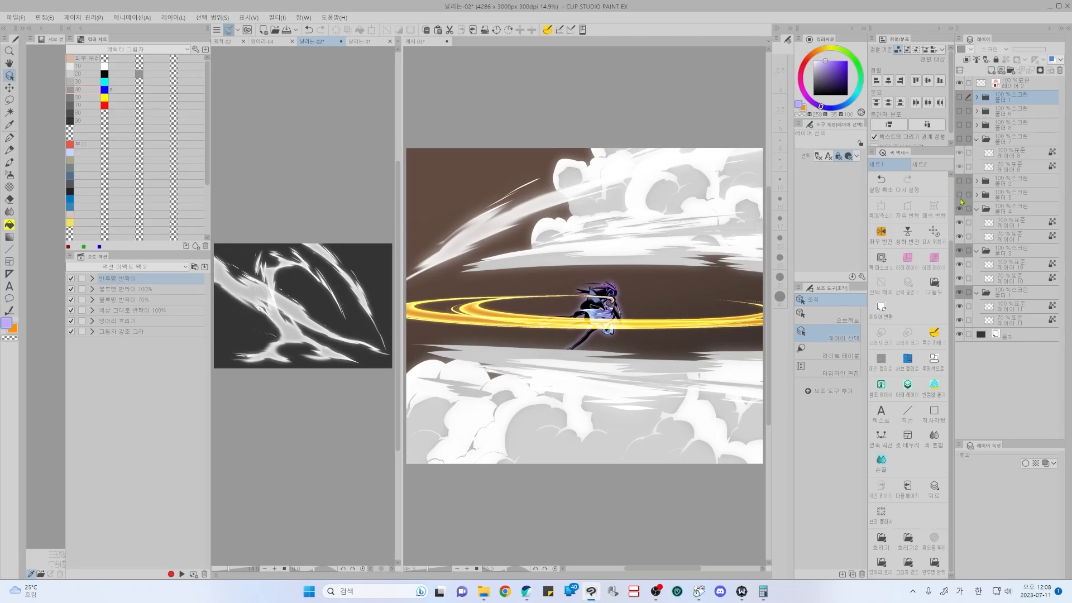
- Copy the second-lowest Screen-mode streak folder and paste it directly above the topmost cloud folder in the character scene
{"action": "left_click", "coordinate": [1009, 252]}
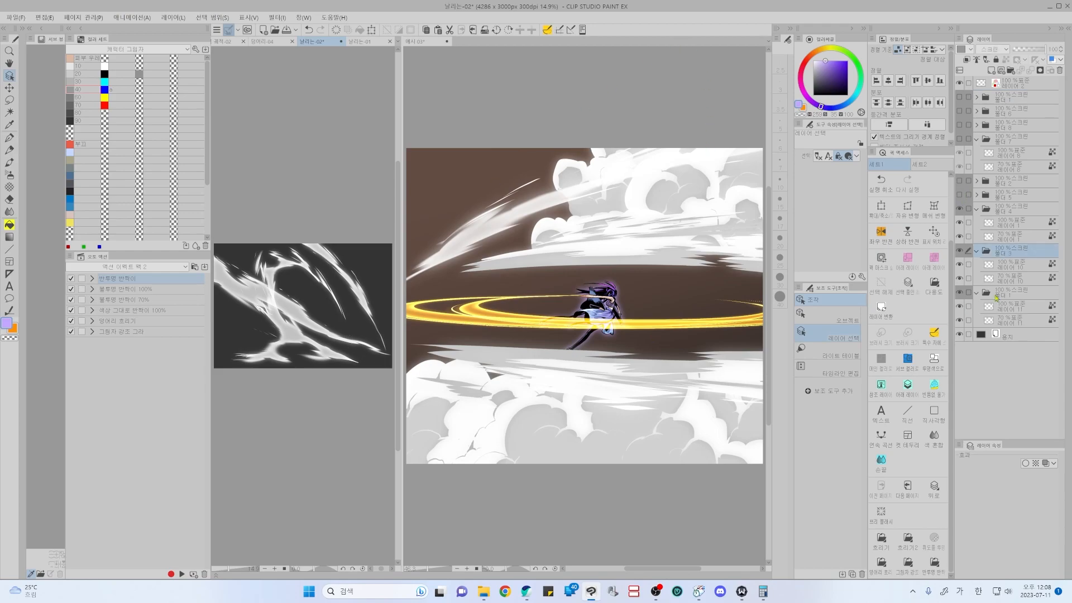
{"action": "left_click", "coordinate": [579, 367]}
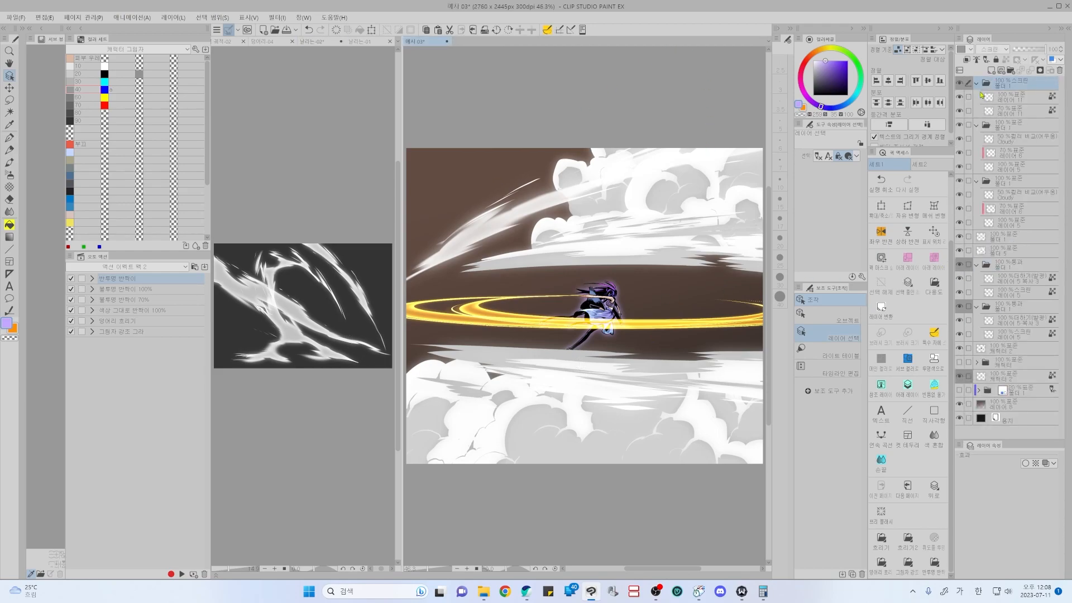
{"action": "left_click", "coordinate": [976, 85]}
{"action": "left_click", "coordinate": [1010, 101]}
{"action": "key", "text": "ctrl+v"}
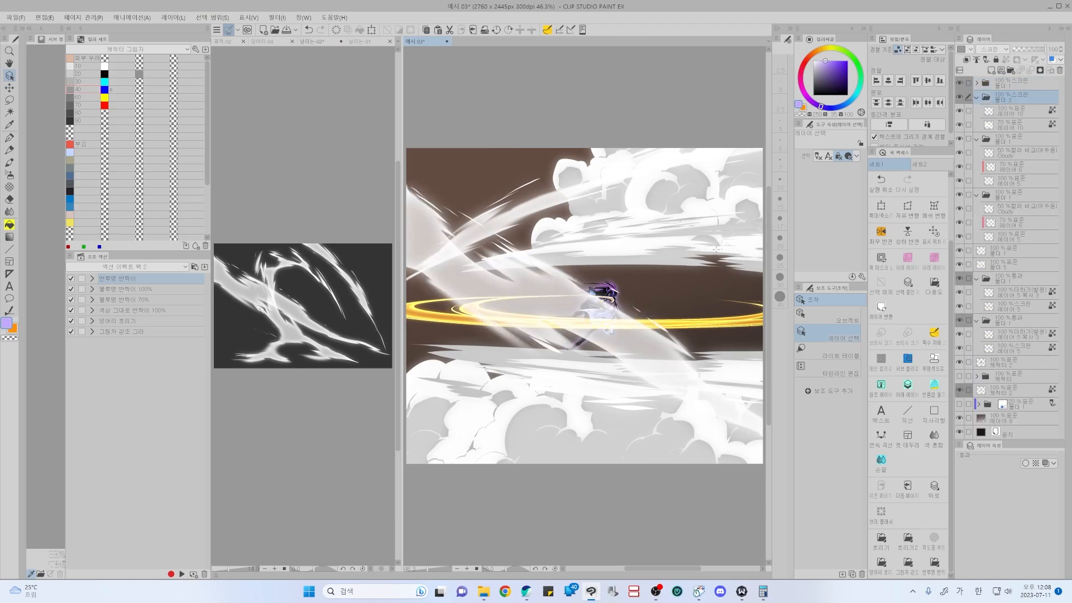
- Free-transform the pasted diagonal streaks, flipping them horizontally and moving them down over the scene's lower clouds
{"action": "key", "text": "k"}
{"action": "mouse_move", "coordinate": [626, 334]}
{"action": "left_mouse_down"}
{"action": "mouse_move", "coordinate": [692, 337]}
{"action": "mouse_move", "coordinate": [654, 330]}
{"action": "left_mouse_up"}
{"action": "scroll", "coordinate": [649, 332], "scroll_direction": "down", "scroll_amount": 2}
{"action": "key", "text": "ctrl+shift+t"}
{"action": "mouse_move", "coordinate": [705, 384]}
{"action": "left_mouse_down"}
{"action": "mouse_move", "coordinate": [628, 375]}
{"action": "mouse_move", "coordinate": [660, 385]}
{"action": "left_mouse_up"}
{"action": "left_click", "coordinate": [821, 157]}
{"action": "left_click_drag", "start_coordinate": [744, 251], "coordinate": [583, 449]}
{"action": "scroll", "coordinate": [566, 386], "scroll_direction": "up", "scroll_amount": 3}
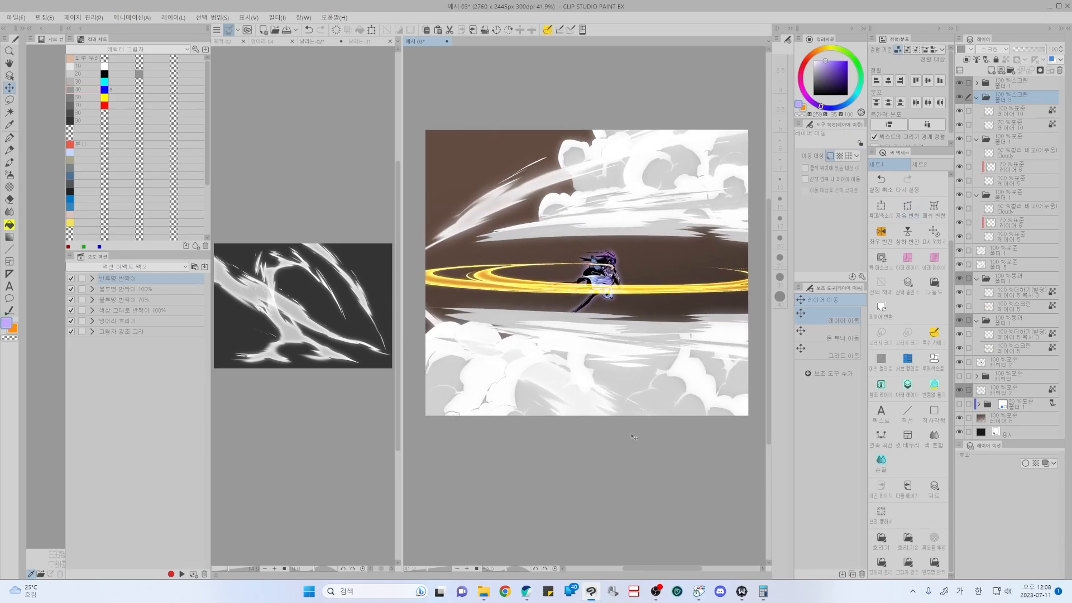
- Switch to the 날리는-01 effect document and copy its topmost Screen-mode folder of upward-bursting streaks
{"action": "left_click", "coordinate": [313, 42]}
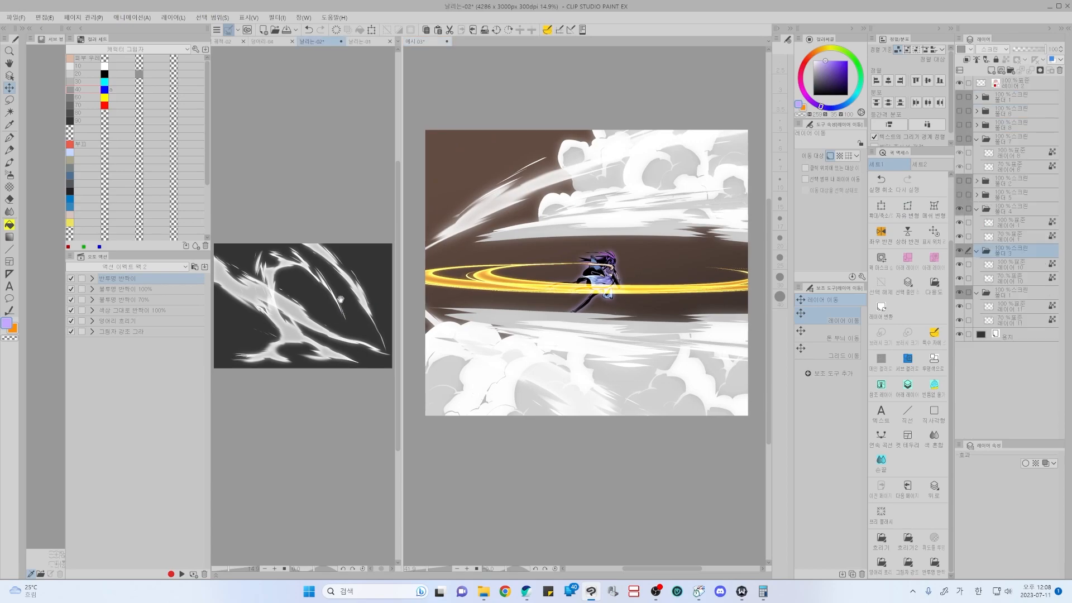
{"action": "left_click", "coordinate": [360, 41]}
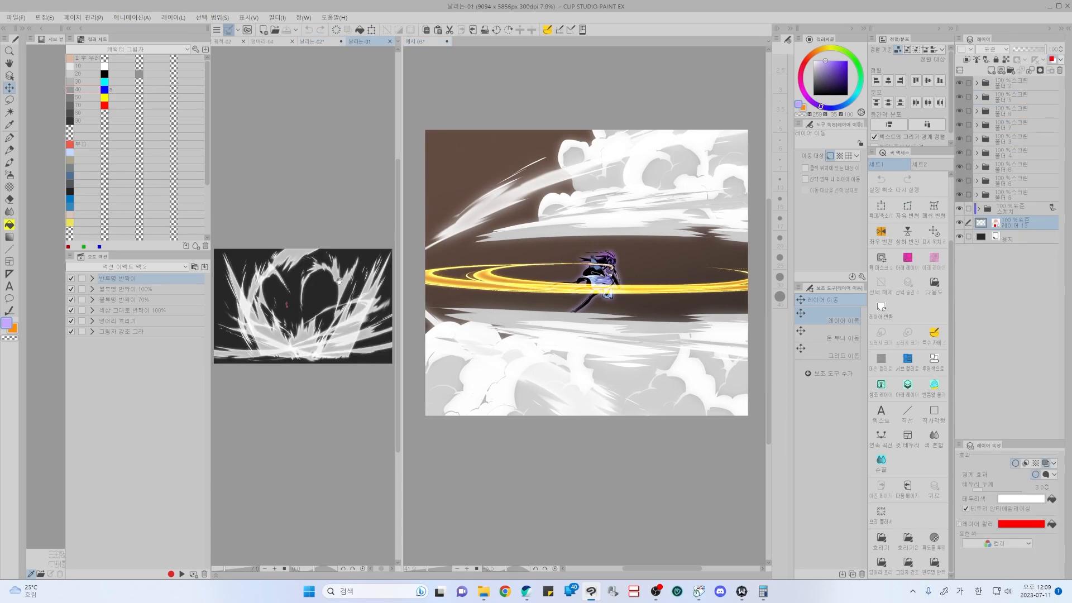
{"action": "key", "text": "o"}
{"action": "left_click", "coordinate": [295, 257]}
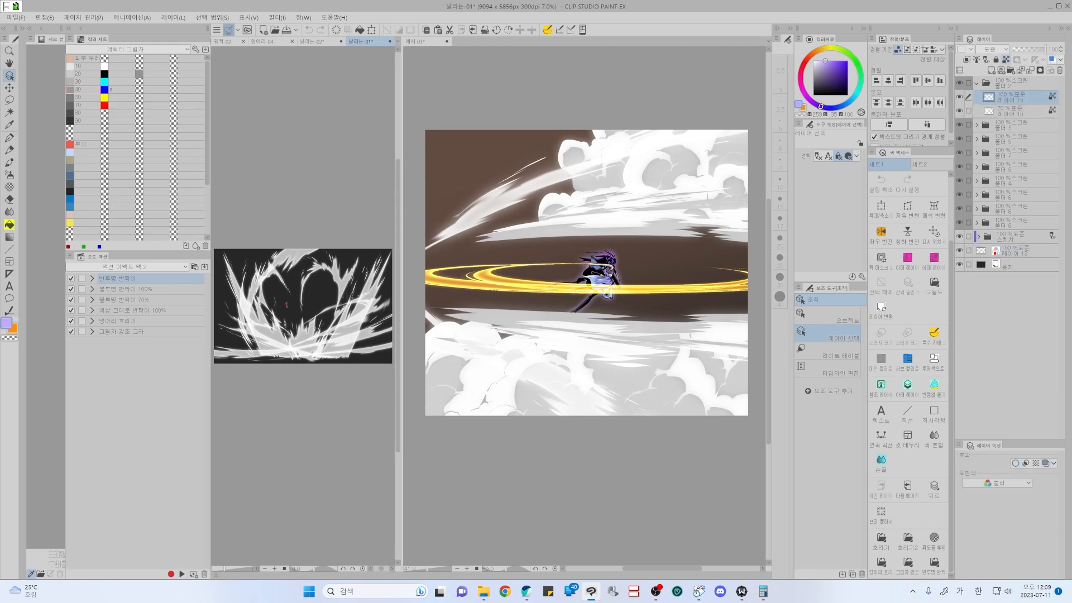
{"action": "scroll", "coordinate": [313, 293], "scroll_direction": "up", "scroll_amount": 2}
{"action": "left_click_drag", "start_coordinate": [328, 306], "coordinate": [333, 279]}
{"action": "left_click_drag", "start_coordinate": [364, 362], "coordinate": [285, 369]}
{"action": "left_click_drag", "start_coordinate": [257, 305], "coordinate": [339, 310]}
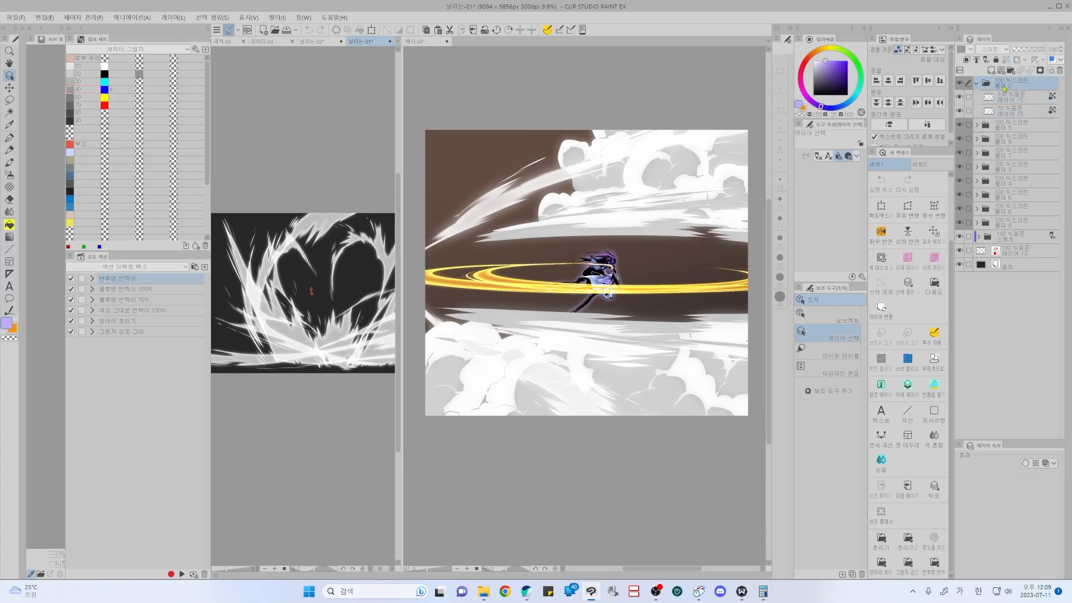
- Paste the burst streak folder above the lower streak folder in the character scene and move it to the scene's left side
{"action": "left_click", "coordinate": [544, 235]}
{"action": "key", "text": "ctrl+v"}
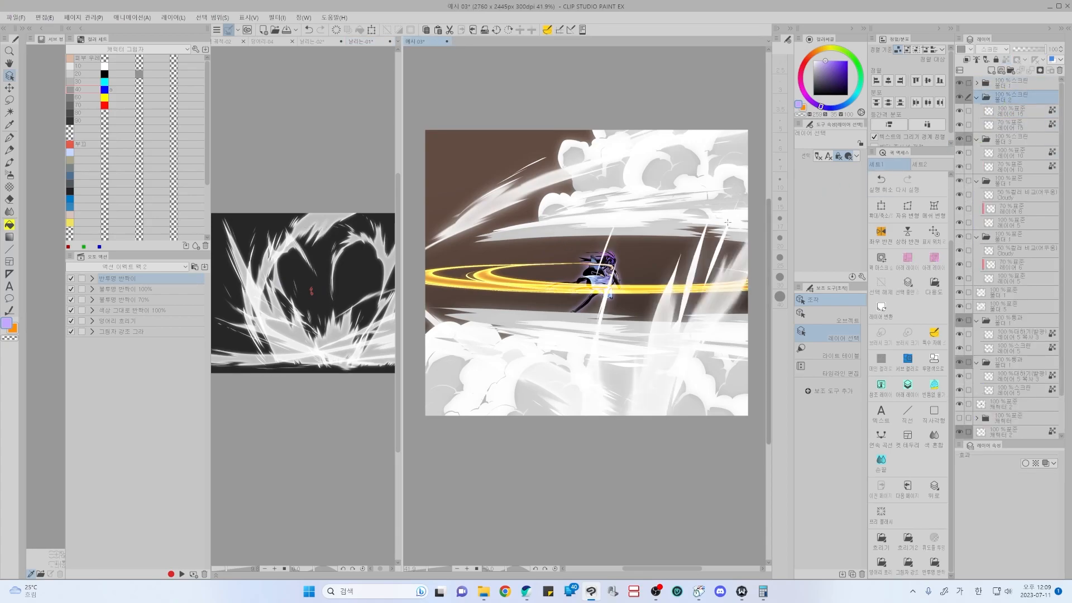
{"action": "key", "text": "k"}
{"action": "left_click_drag", "start_coordinate": [720, 260], "coordinate": [536, 251]}
{"action": "scroll", "coordinate": [601, 270], "scroll_direction": "down", "scroll_amount": 4}
{"action": "left_click_drag", "start_coordinate": [606, 276], "coordinate": [555, 336]}
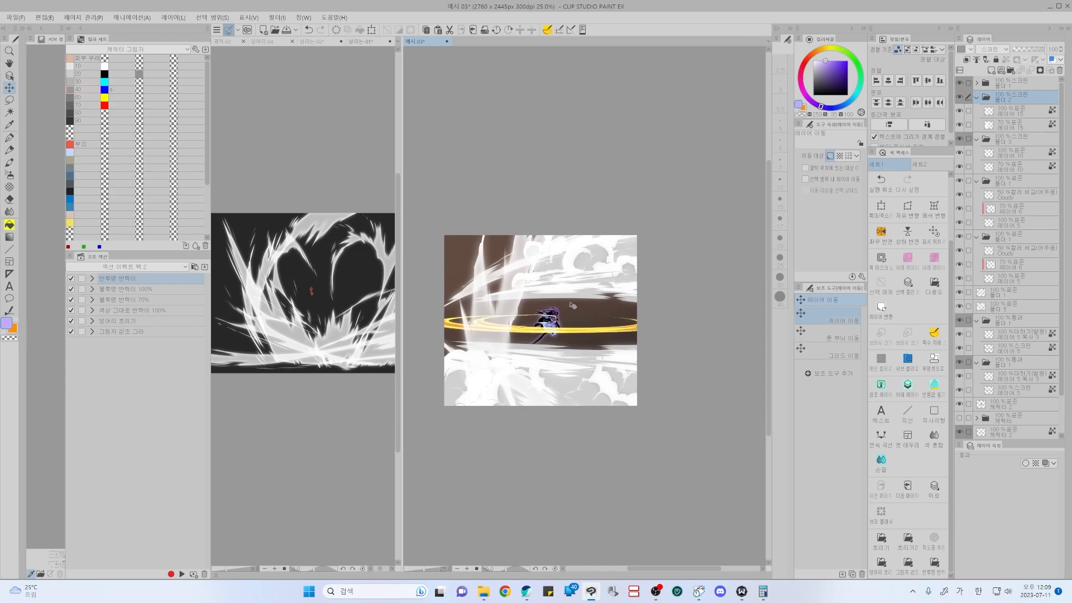
- Free-transform the pasted burst streaks, shrinking and tilting them to fit around the scene's upper-left sky
{"action": "key", "text": "ctrl+shift+t"}
{"action": "left_click_drag", "start_coordinate": [689, 120], "coordinate": [722, 109]}
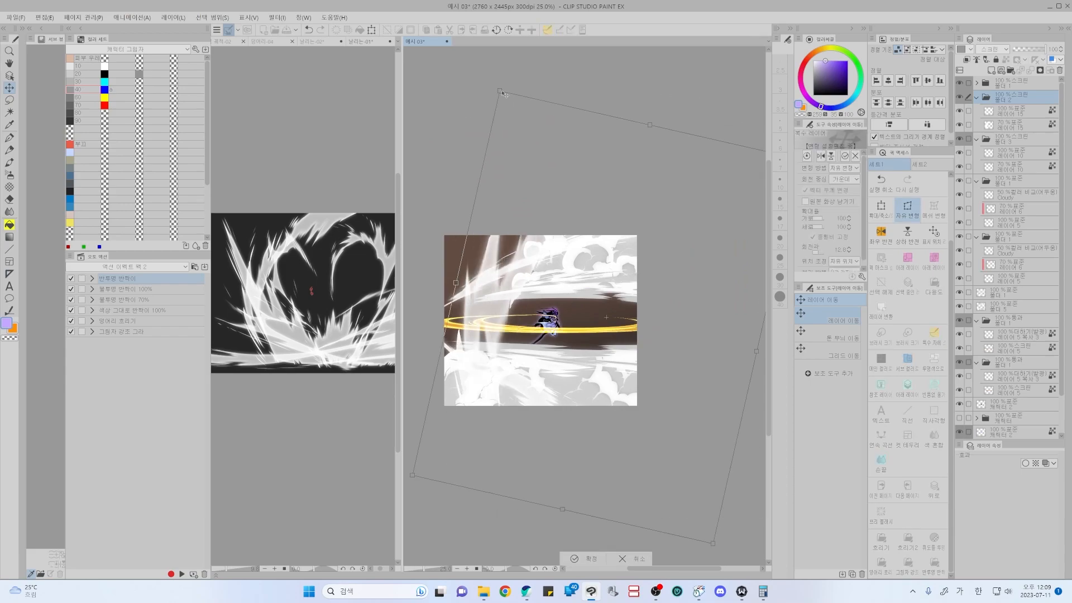
{"action": "left_click_drag", "start_coordinate": [501, 91], "coordinate": [584, 269]}
{"action": "left_click_drag", "start_coordinate": [678, 468], "coordinate": [549, 300]}
{"action": "left_click_drag", "start_coordinate": [609, 402], "coordinate": [583, 413]}
{"action": "left_click_drag", "start_coordinate": [510, 286], "coordinate": [511, 314]}
{"action": "left_click_drag", "start_coordinate": [712, 229], "coordinate": [720, 266]}
{"action": "left_click_drag", "start_coordinate": [674, 234], "coordinate": [621, 206]}
{"action": "left_click_drag", "start_coordinate": [508, 375], "coordinate": [599, 338]}
{"action": "left_click_drag", "start_coordinate": [548, 293], "coordinate": [610, 327]}
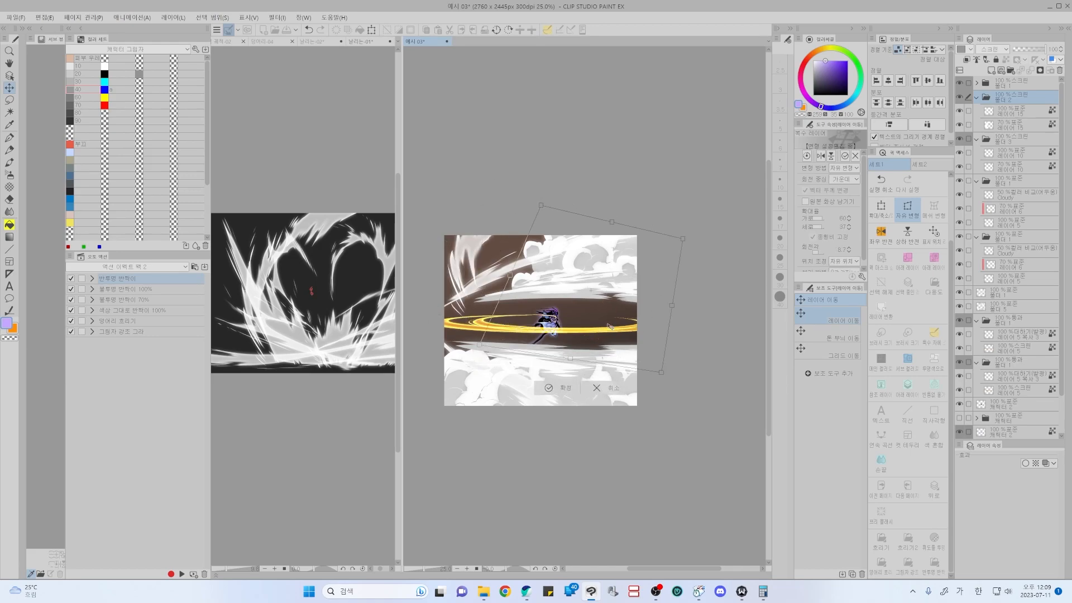
- Flatten and rotate the burst streaks counterclockwise so their base reaches toward the character from the upper left
{"action": "left_click_drag", "start_coordinate": [612, 222], "coordinate": [513, 268]}
{"action": "left_click_drag", "start_coordinate": [570, 358], "coordinate": [592, 345]}
{"action": "left_click_drag", "start_coordinate": [654, 365], "coordinate": [670, 309]}
{"action": "left_click_drag", "start_coordinate": [546, 323], "coordinate": [587, 278]}
{"action": "scroll", "coordinate": [536, 306], "scroll_direction": "up", "scroll_amount": 3}
{"action": "left_click_drag", "start_coordinate": [595, 221], "coordinate": [685, 86]}
{"action": "left_click_drag", "start_coordinate": [518, 190], "coordinate": [528, 170]}
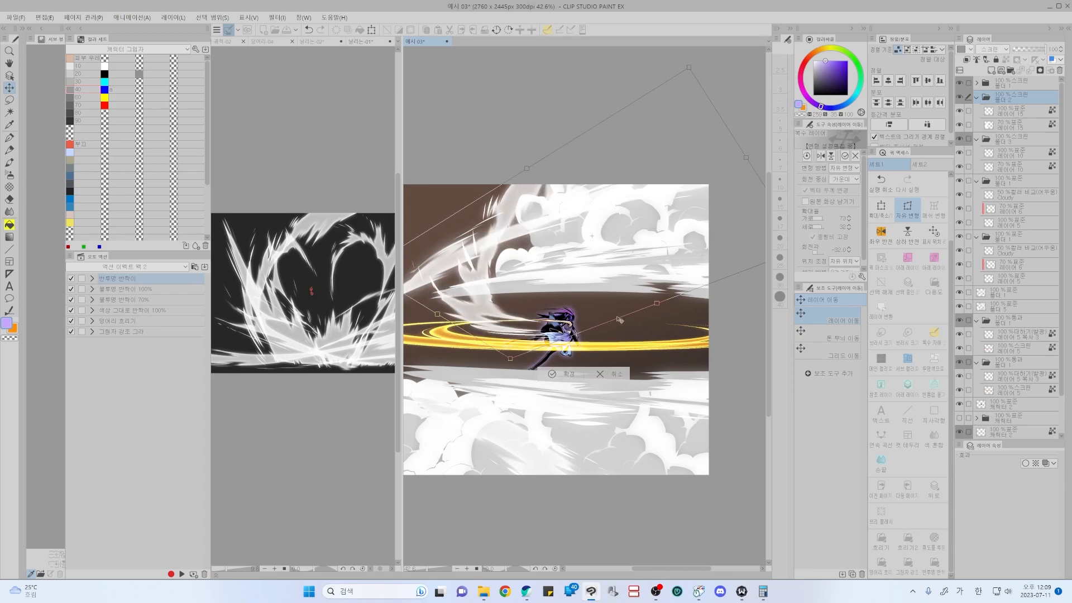
{"action": "left_click_drag", "start_coordinate": [592, 317], "coordinate": [587, 313]}
{"action": "left_click_drag", "start_coordinate": [694, 304], "coordinate": [696, 302]}
{"action": "left_click_drag", "start_coordinate": [600, 310], "coordinate": [620, 311]}
{"action": "scroll", "coordinate": [605, 317], "scroll_direction": "down", "scroll_amount": 3}
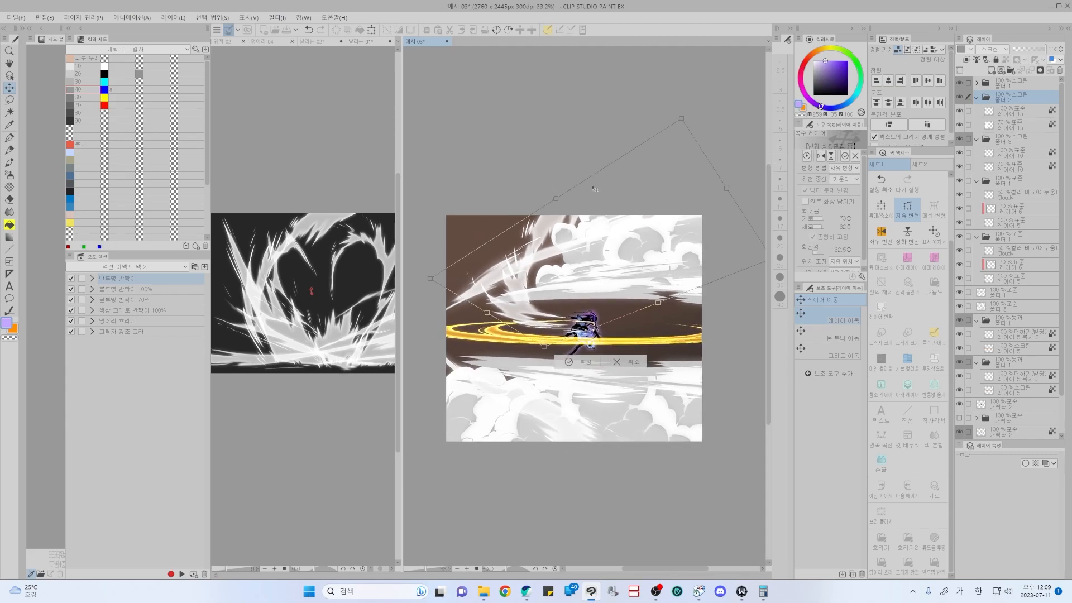
- Reshape the burst streaks' outer corners and edges so they fan upward behind the white arc, and apply the transformation
{"action": "left_click_drag", "start_coordinate": [558, 196], "coordinate": [523, 178]}
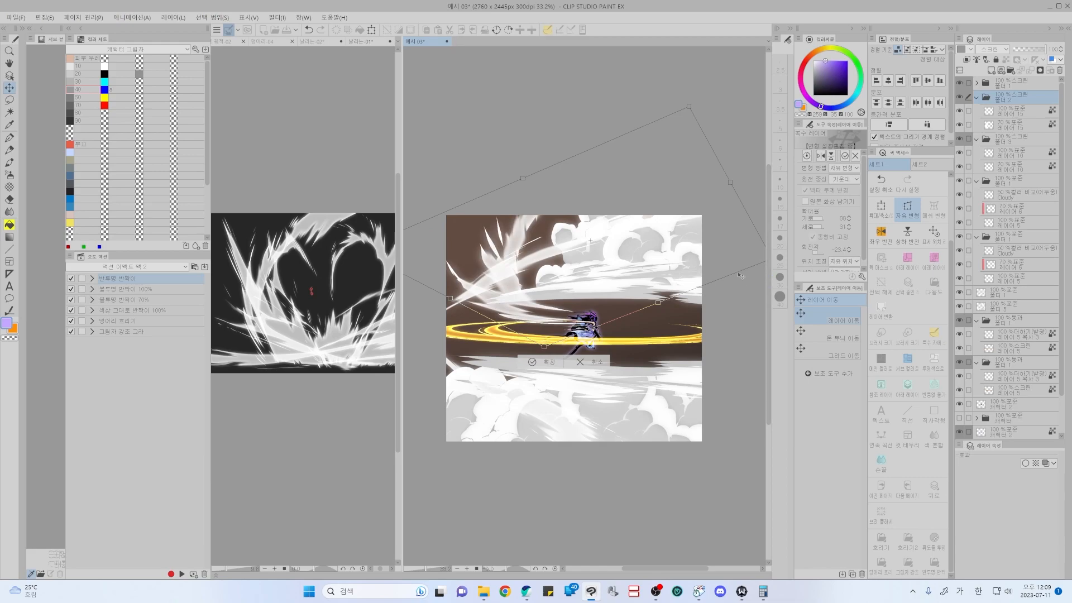
{"action": "left_click_drag", "start_coordinate": [711, 192], "coordinate": [663, 202]}
{"action": "left_click_drag", "start_coordinate": [639, 116], "coordinate": [699, 159]}
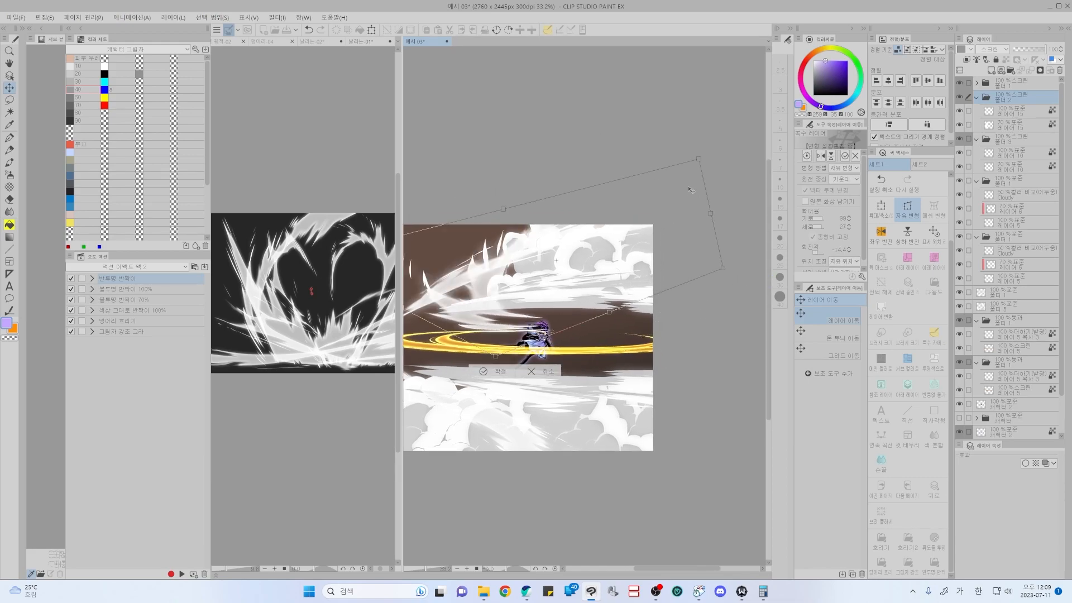
{"action": "left_click_drag", "start_coordinate": [542, 282], "coordinate": [578, 254]}
{"action": "left_click_drag", "start_coordinate": [724, 145], "coordinate": [691, 186]}
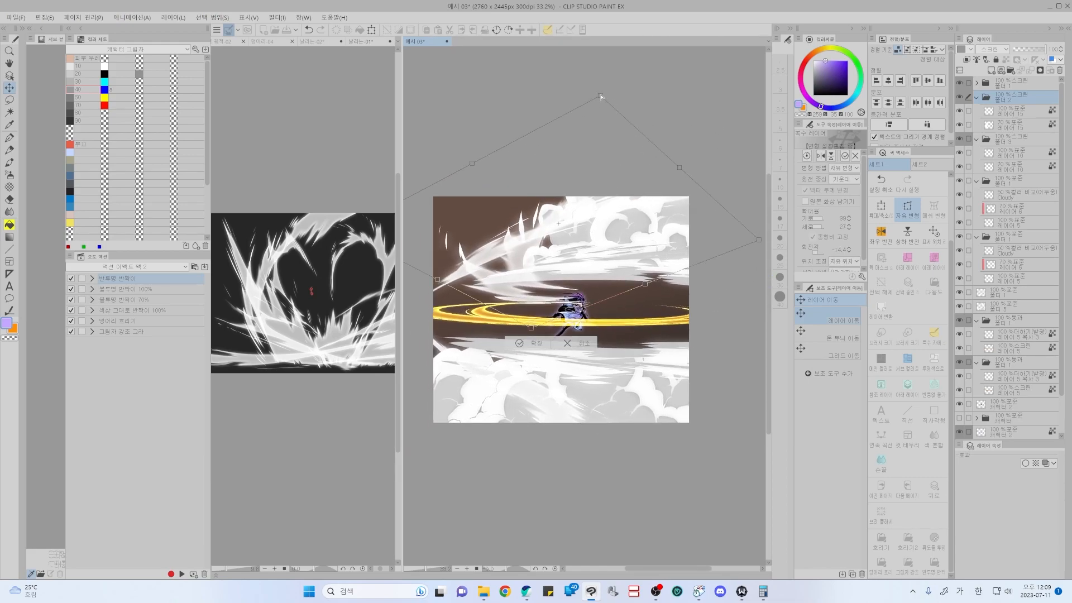
{"action": "left_click_drag", "start_coordinate": [601, 96], "coordinate": [639, 104]}
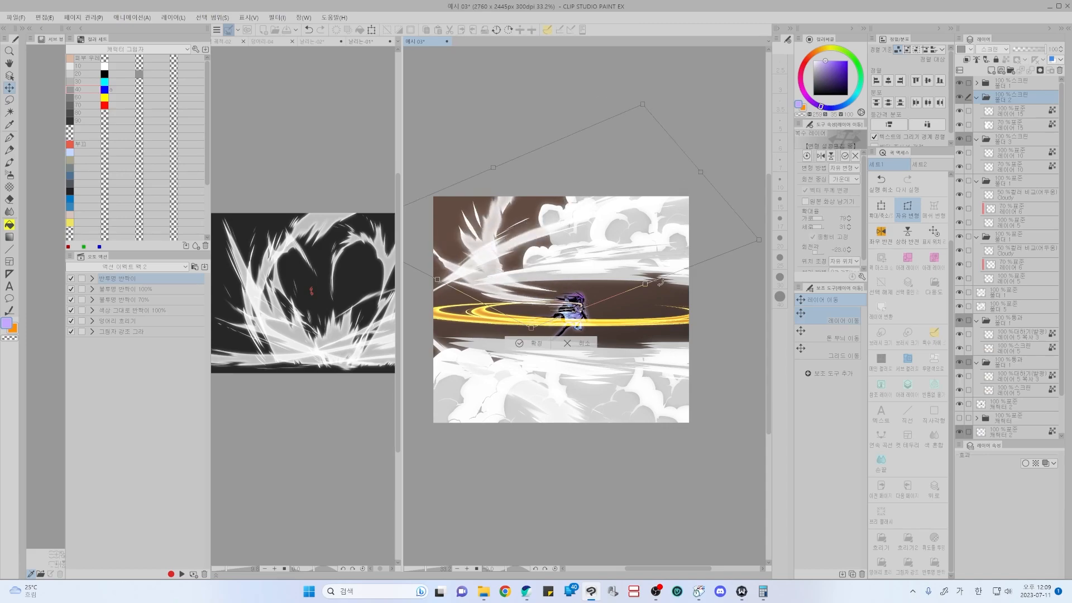
{"action": "scroll", "coordinate": [619, 289], "scroll_direction": "up", "scroll_amount": 2}
{"action": "mouse_move", "coordinate": [608, 297]}
{"action": "left_mouse_down"}
{"action": "mouse_move", "coordinate": [629, 288]}
{"action": "mouse_move", "coordinate": [626, 315]}
{"action": "left_mouse_up"}
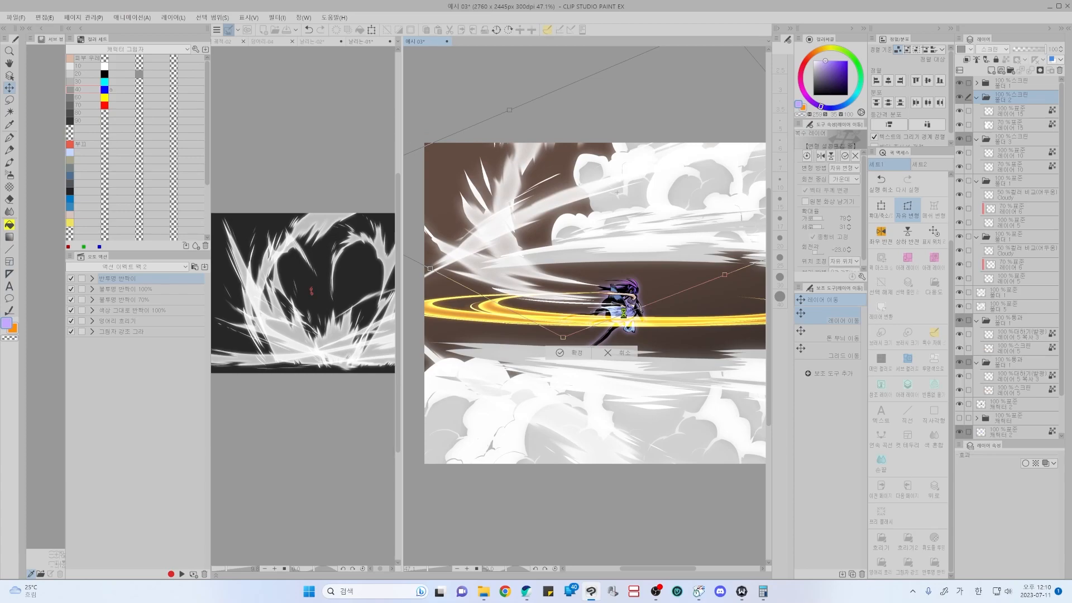
{"action": "key", "text": "Return"}
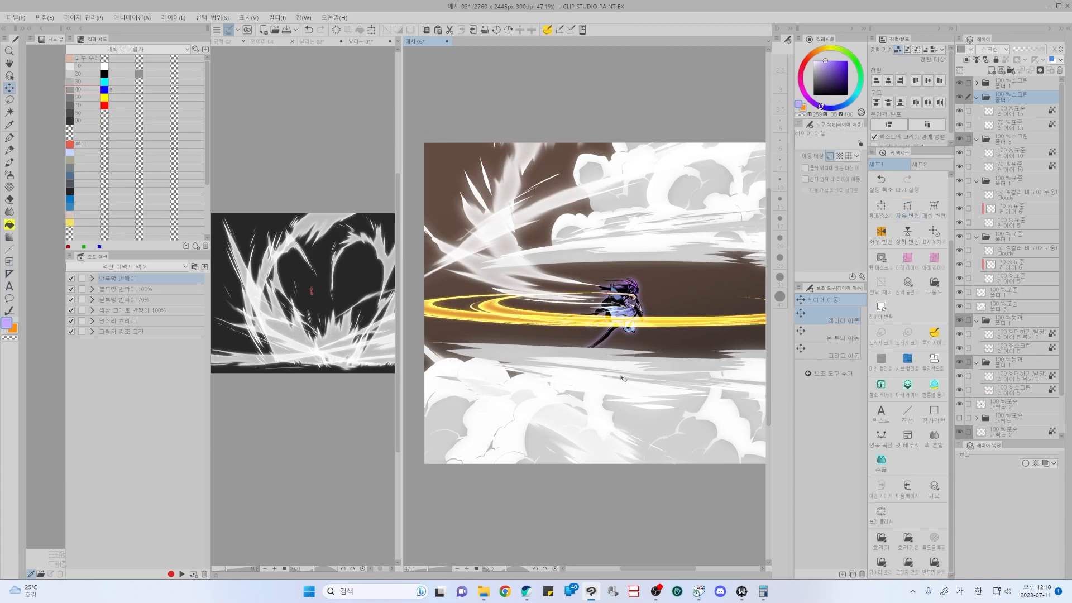
- Check the burst folder's two layers by toggling their visibility, and recolor its 100% opacity layer with a bright yellow fill
{"action": "key", "text": "o"}
{"action": "left_click", "coordinate": [1007, 114]}
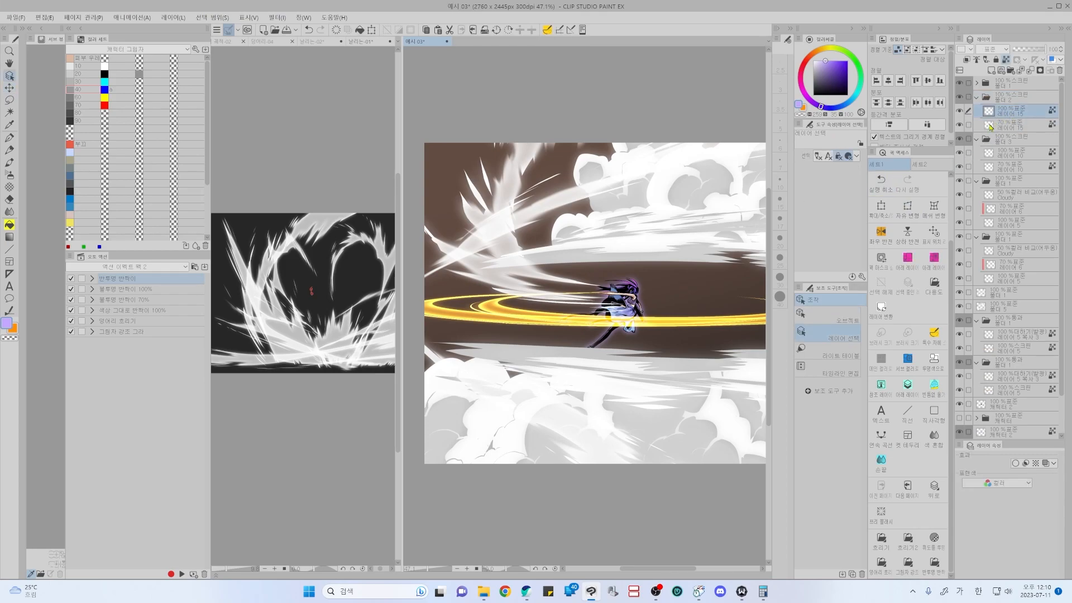
{"action": "key", "text": "p"}
{"action": "left_click", "coordinate": [960, 111]}
{"action": "left_click", "coordinate": [961, 112]}
{"action": "left_click", "coordinate": [962, 126]}
{"action": "left_click", "coordinate": [962, 126]}
{"action": "left_click", "coordinate": [962, 126]}
{"action": "left_click", "coordinate": [962, 126]}
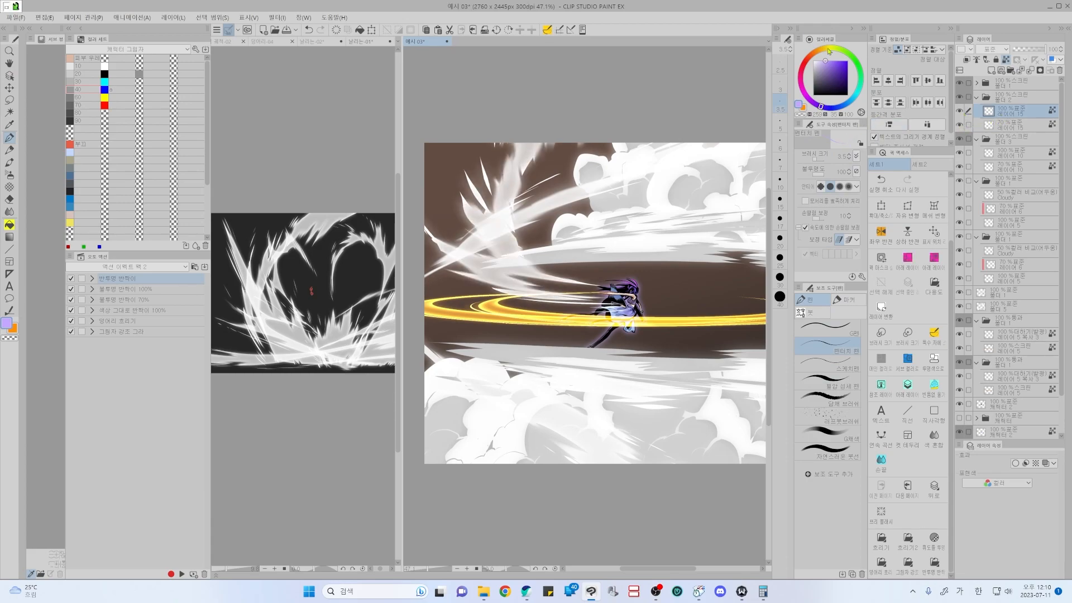
{"action": "left_click", "coordinate": [830, 48]}
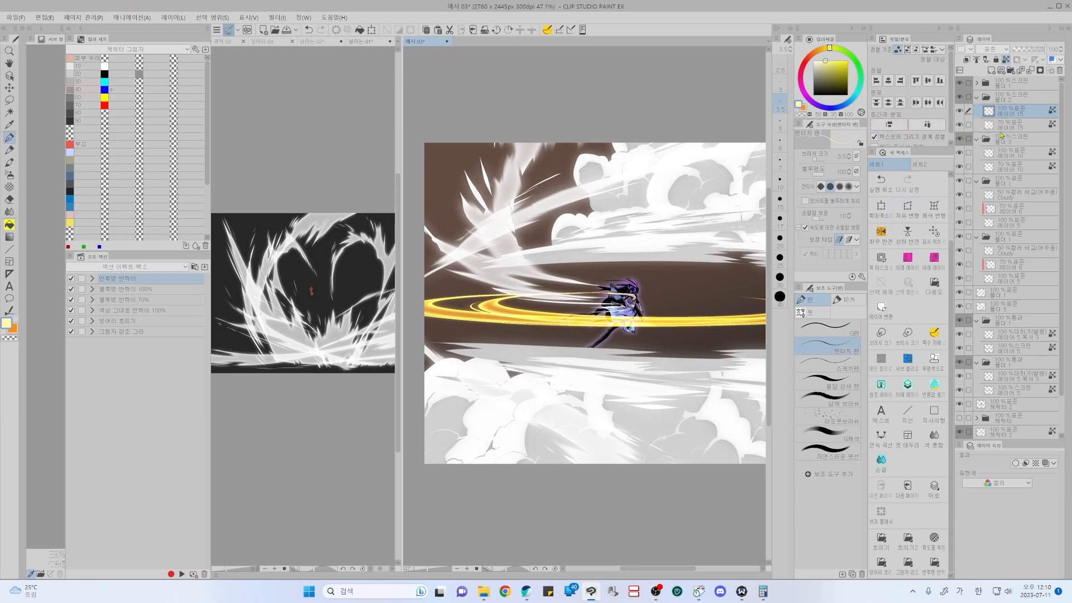
{"action": "left_click", "coordinate": [834, 61]}
{"action": "key", "text": "alt+Delete"}
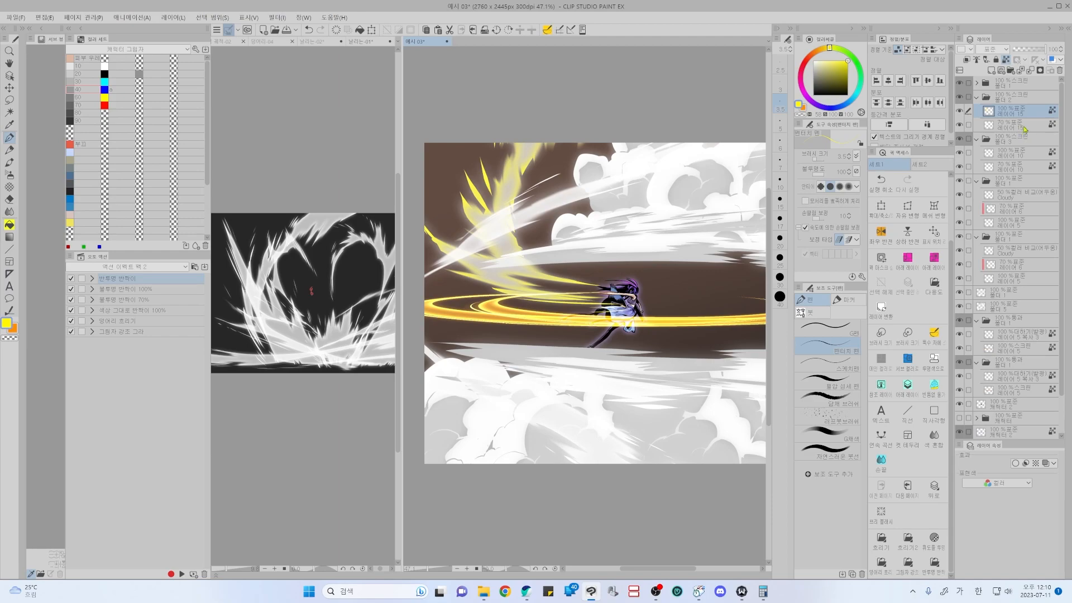
- Recolor the burst folder's 70% opacity layer with a saturated orange fill
{"action": "left_click", "coordinate": [1023, 128]}
{"action": "left_click", "coordinate": [820, 50]}
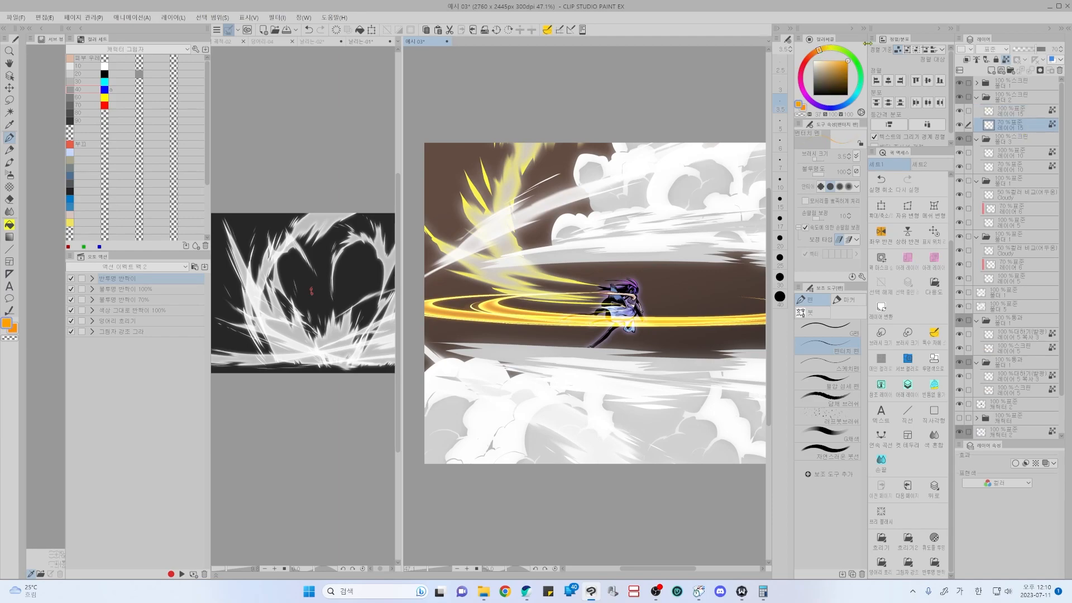
{"action": "key", "text": "alt+Delete"}
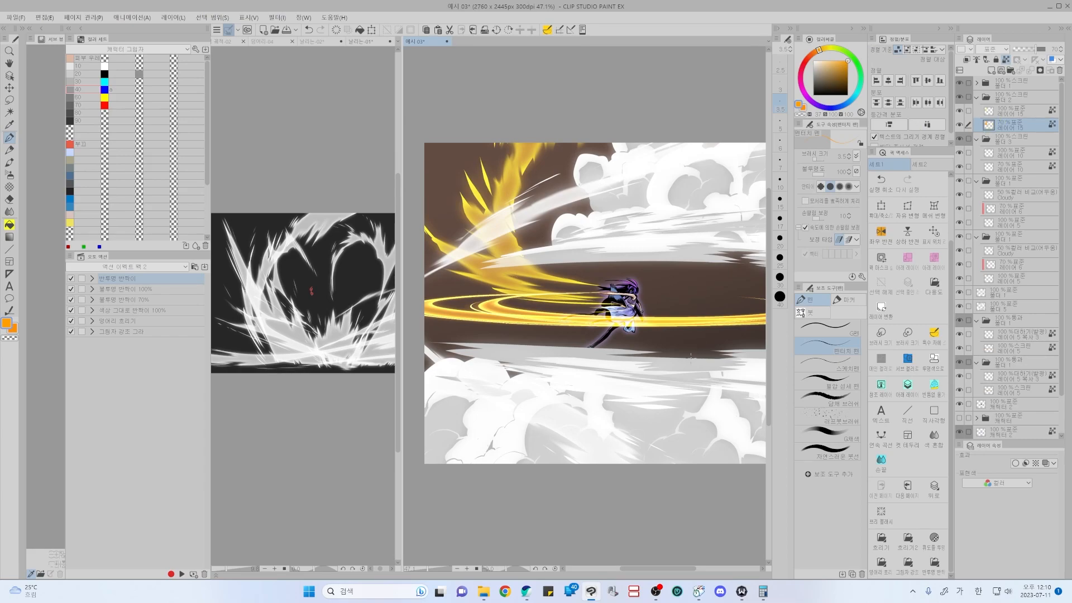
- Set the recolored burst folder's blending mode to 더하기(발광)
{"action": "left_click", "coordinate": [1015, 101]}
{"action": "left_click", "coordinate": [996, 51]}
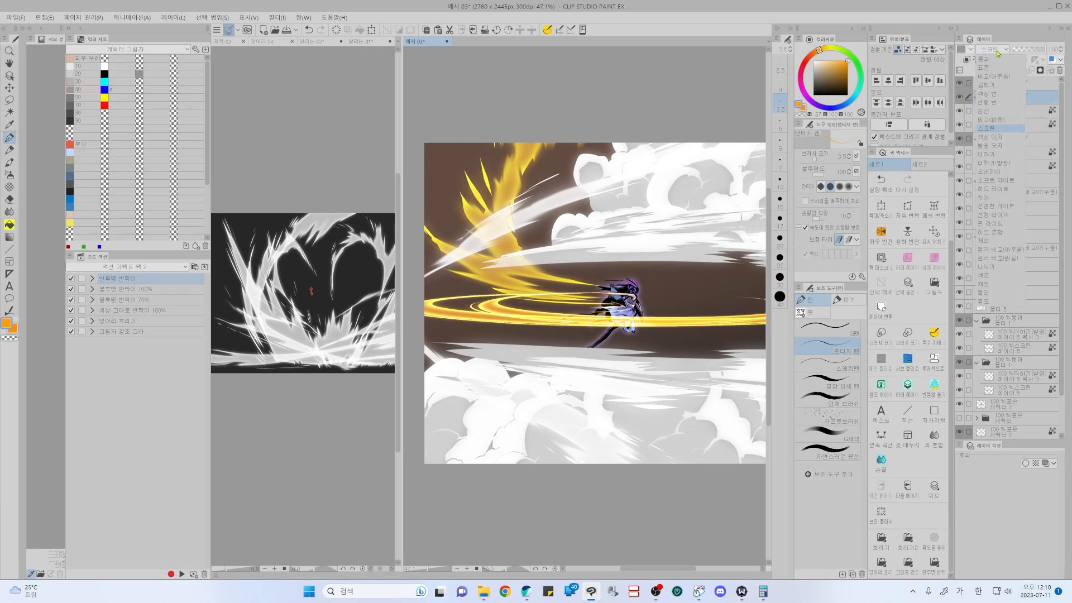
{"action": "left_click", "coordinate": [997, 163]}
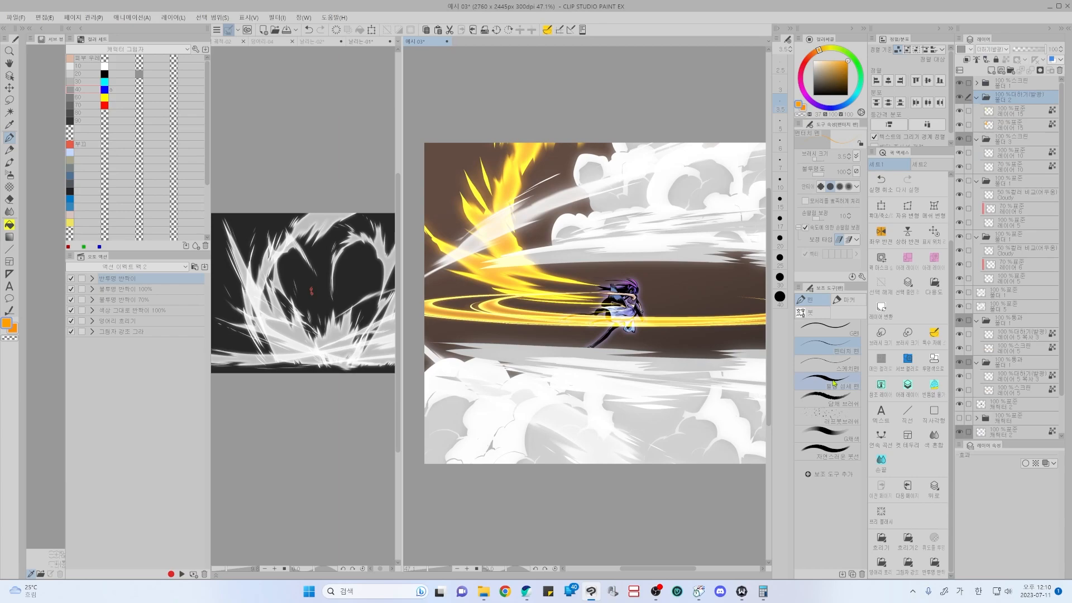
{"action": "left_click_drag", "start_coordinate": [722, 299], "coordinate": [697, 291]}
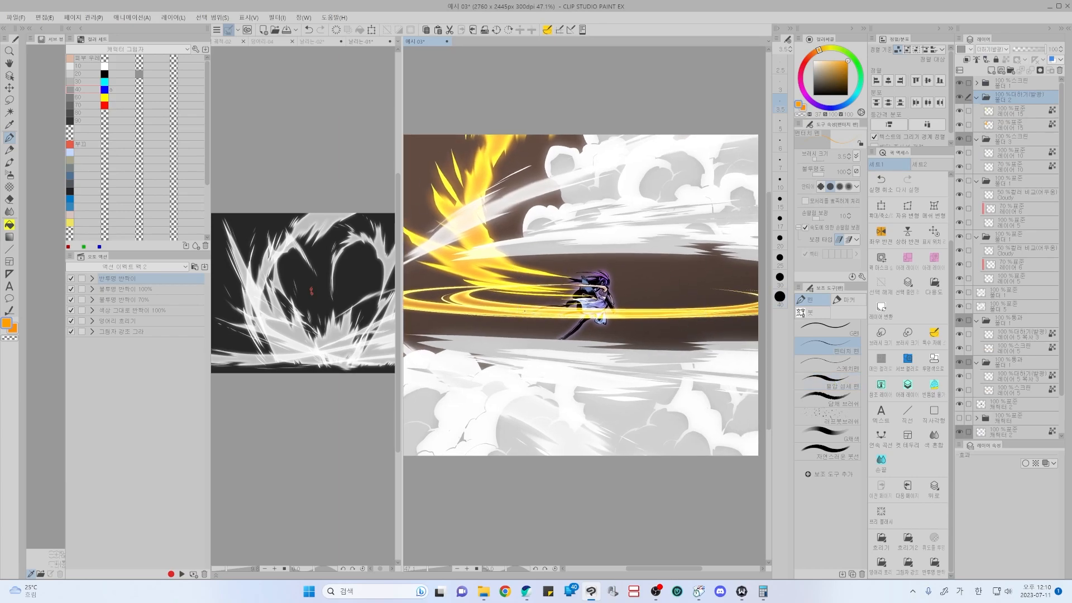
- Try the 스크린 and 핀 라이트 blending modes on the burst folder
{"action": "left_click", "coordinate": [999, 50]}
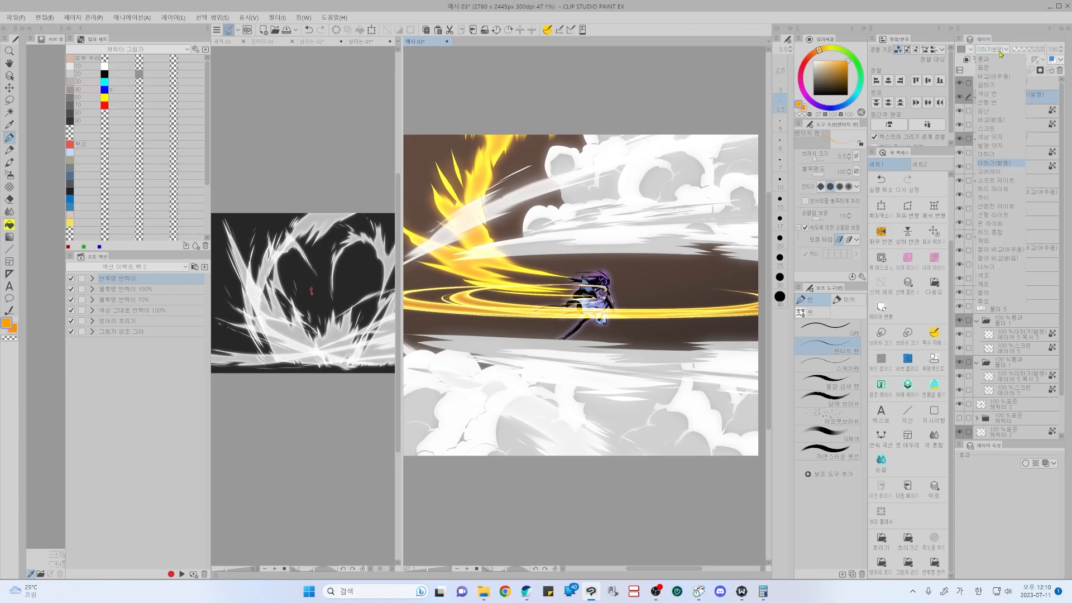
{"action": "left_click", "coordinate": [986, 129]}
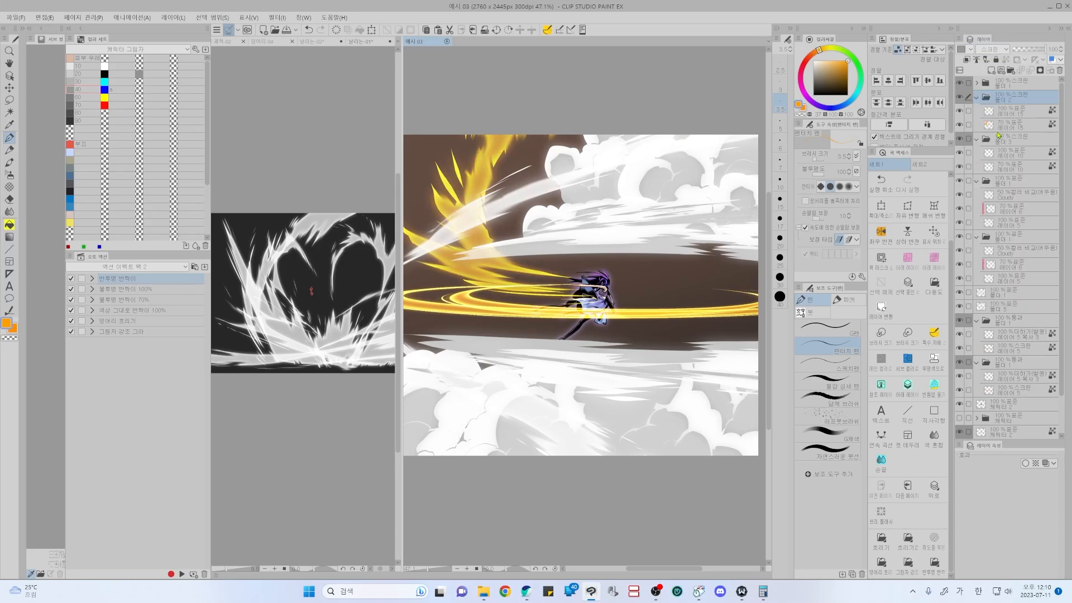
{"action": "left_click", "coordinate": [991, 49]}
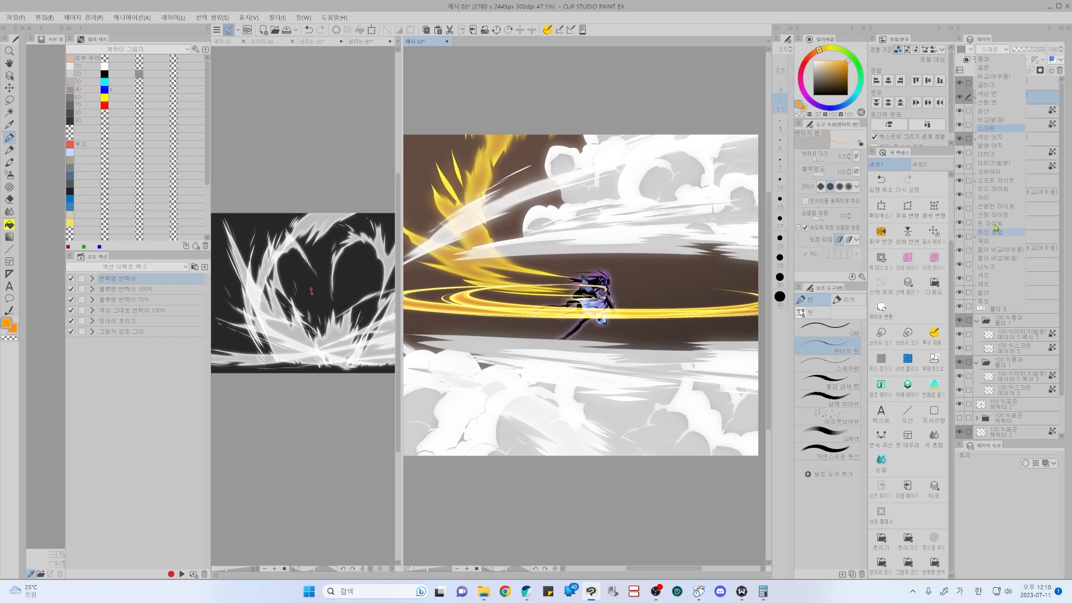
{"action": "left_click", "coordinate": [1000, 226]}
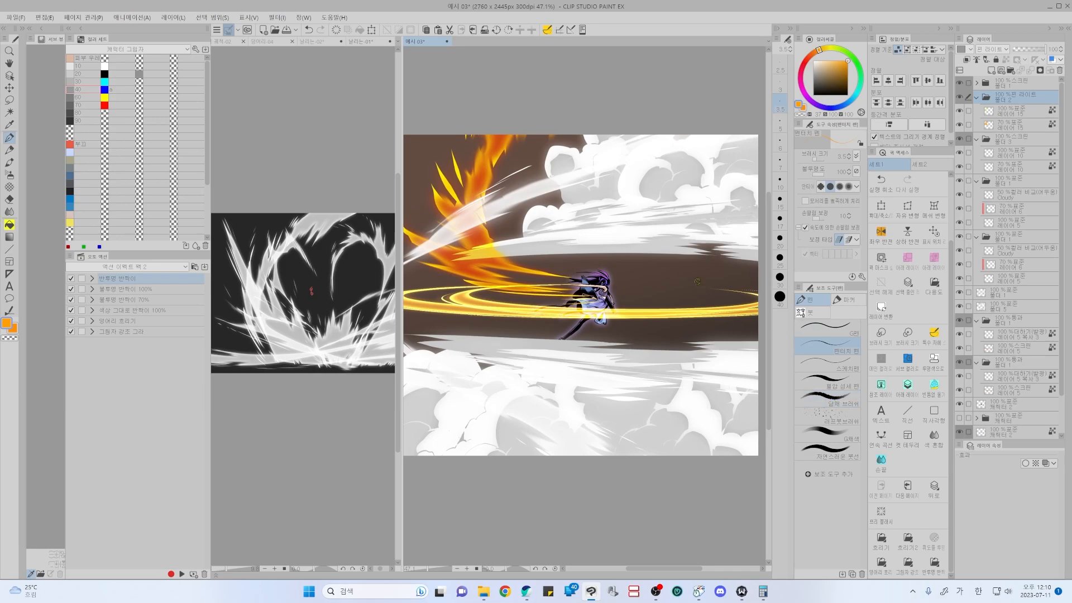
{"action": "scroll", "coordinate": [565, 271], "scroll_direction": "down", "scroll_amount": 1}
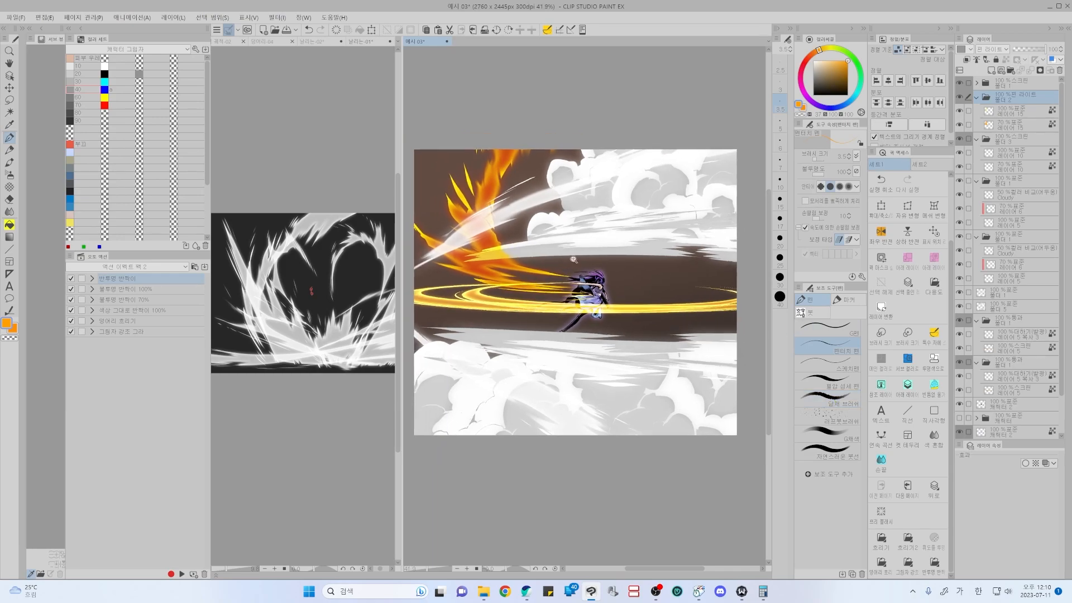
- Move the burst folder one position up in the layer order, in front of the white arc folder
{"action": "key", "text": "ctrl+]"}
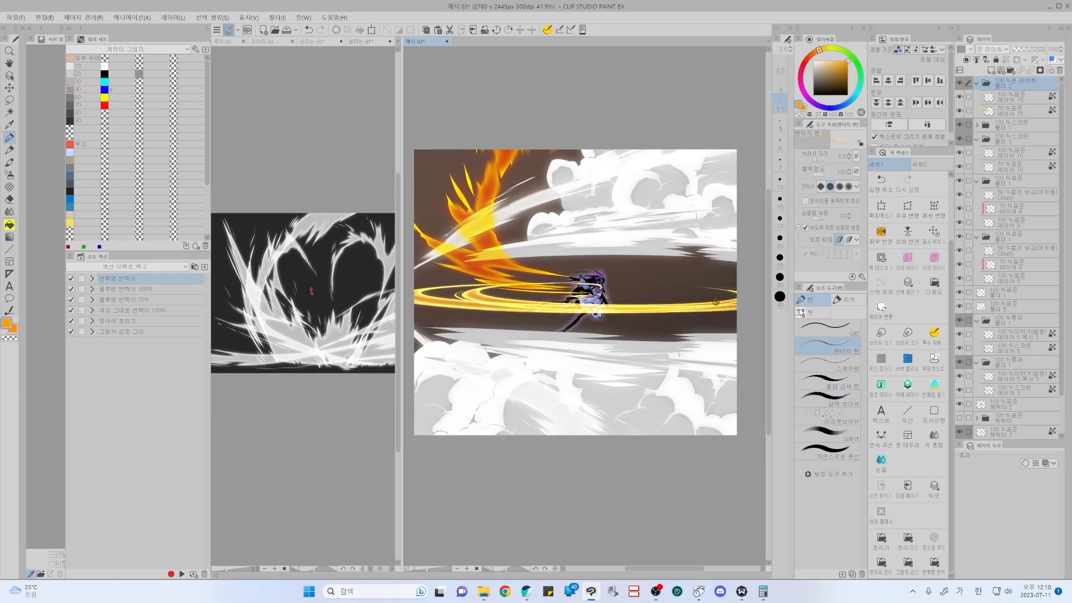
{"action": "scroll", "coordinate": [627, 287], "scroll_direction": "up", "scroll_amount": 2}
{"action": "scroll", "coordinate": [643, 299], "scroll_direction": "down", "scroll_amount": 2}
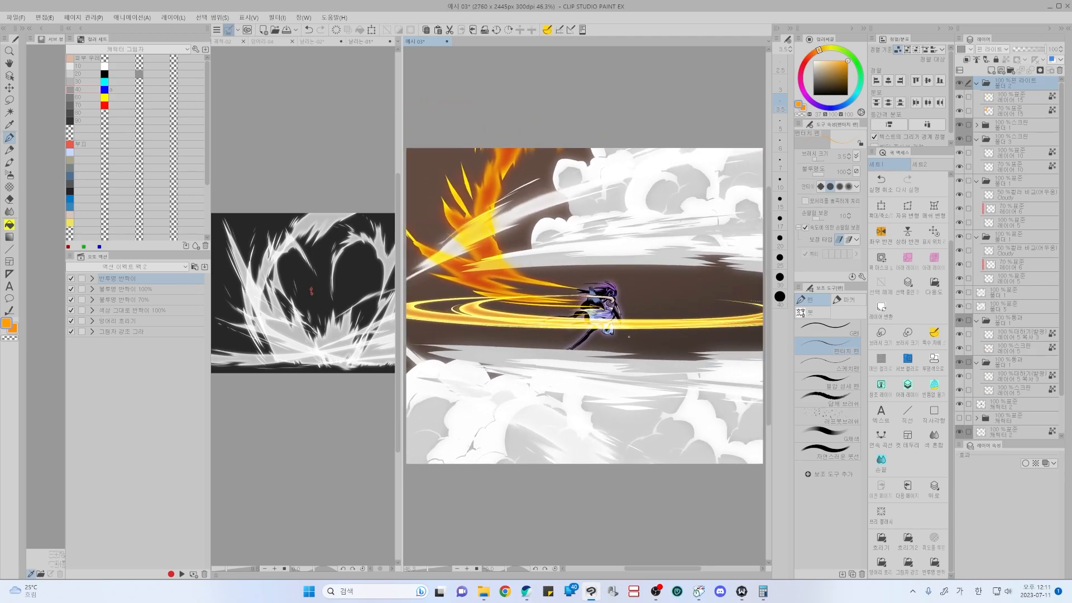
- Set the burst folder's blending mode to 더하기(발광) and merge the folder into a single layer
{"action": "left_click", "coordinate": [978, 216]}
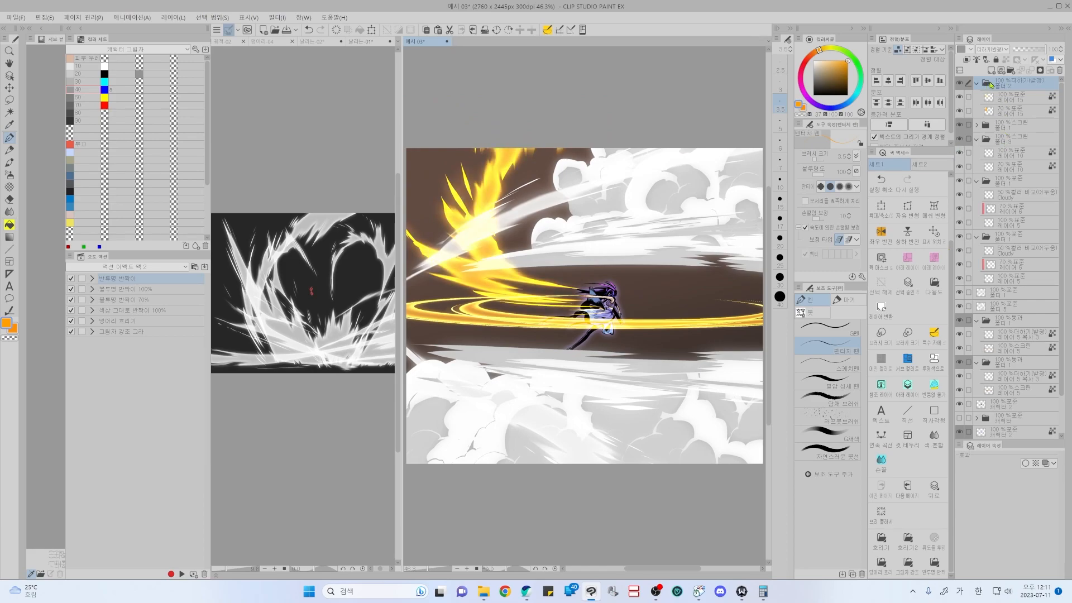
{"action": "key", "text": "alt+shift+e"}
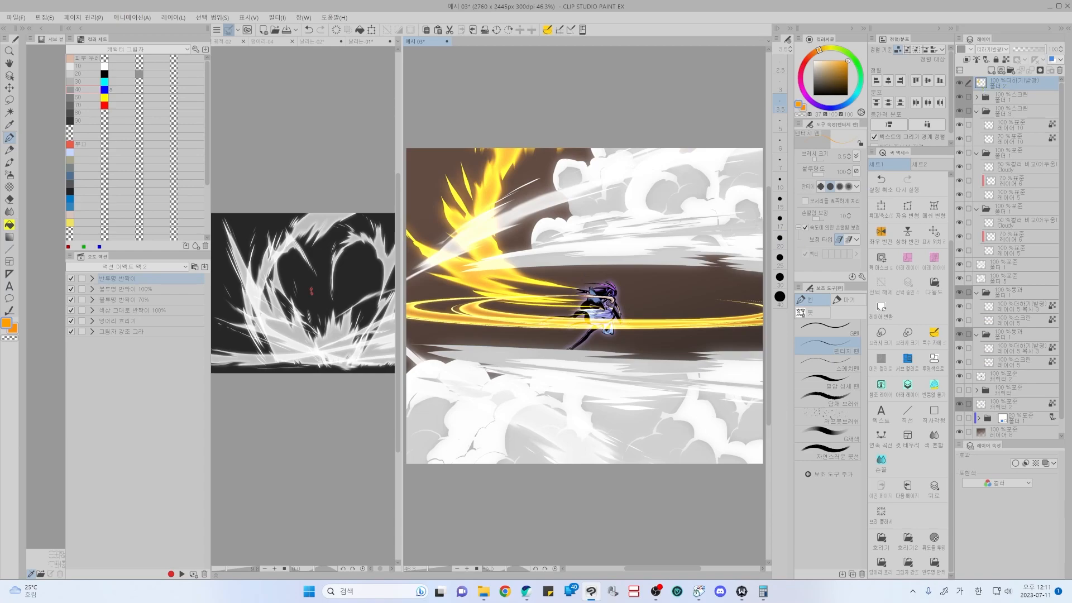
- Try the 손끝 blending tool with its color stretch set to 14 on the merged burst layer
{"action": "key", "text": "j"}
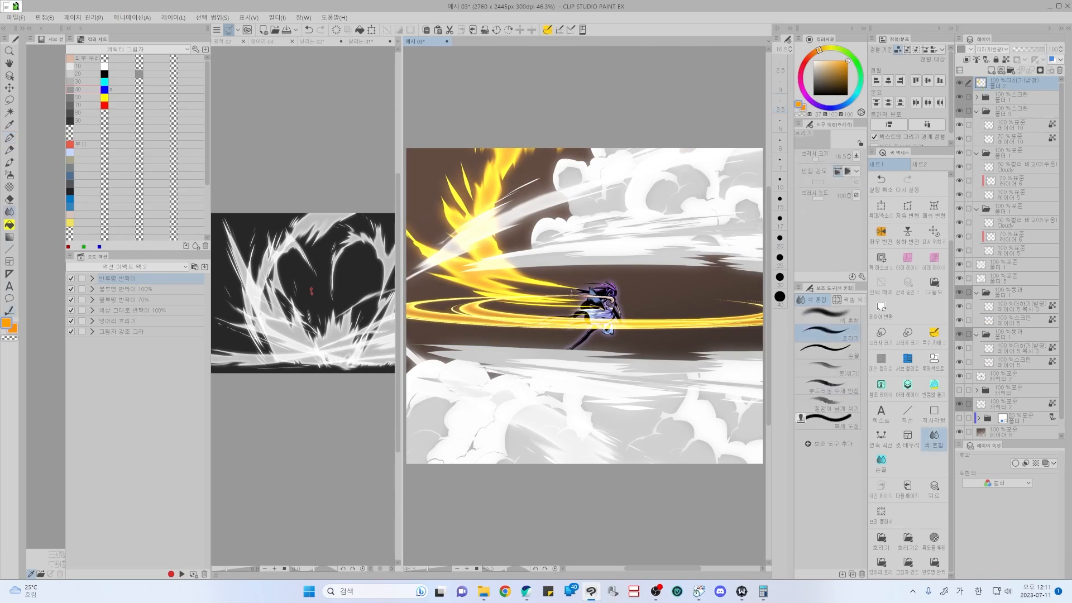
{"action": "left_click", "coordinate": [841, 354]}
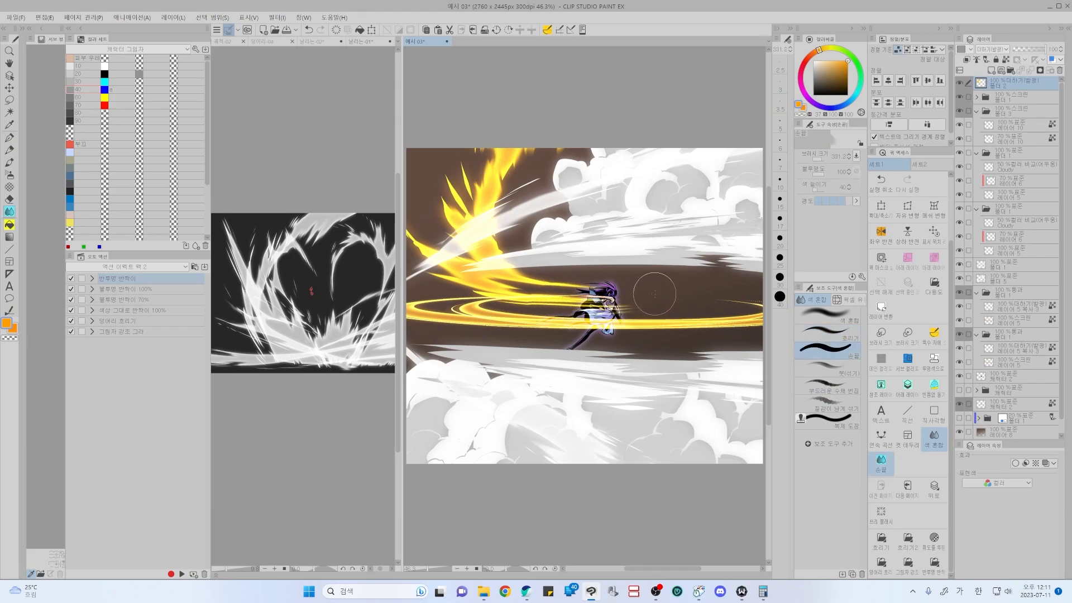
{"action": "left_click_drag", "start_coordinate": [825, 196], "coordinate": [817, 192]}
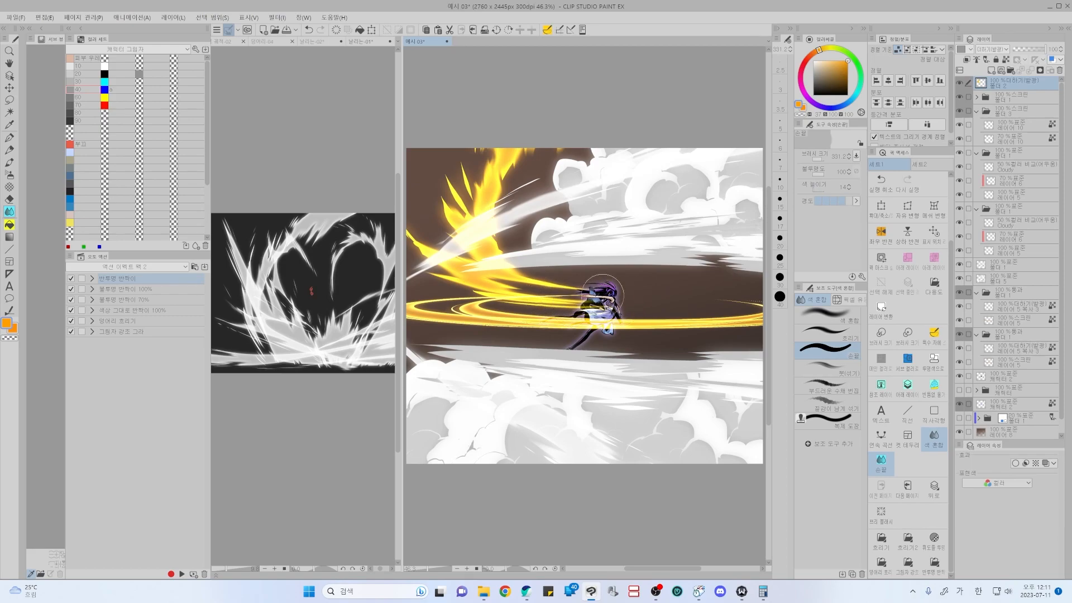
{"action": "key", "text": "e"}
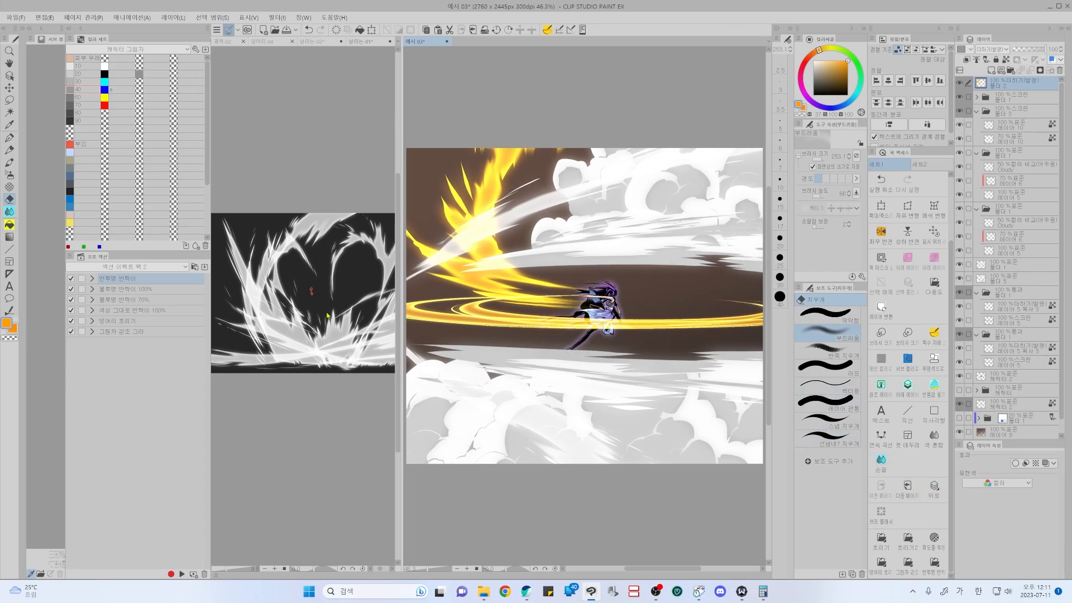
- Copy the folder of diagonal streaks from the white burst effect document and paste it into the scene document
{"action": "left_click", "coordinate": [379, 293]}
{"action": "key", "text": "ctrl+shift"}
{"action": "left_click_drag", "start_coordinate": [371, 371], "coordinate": [369, 372]}
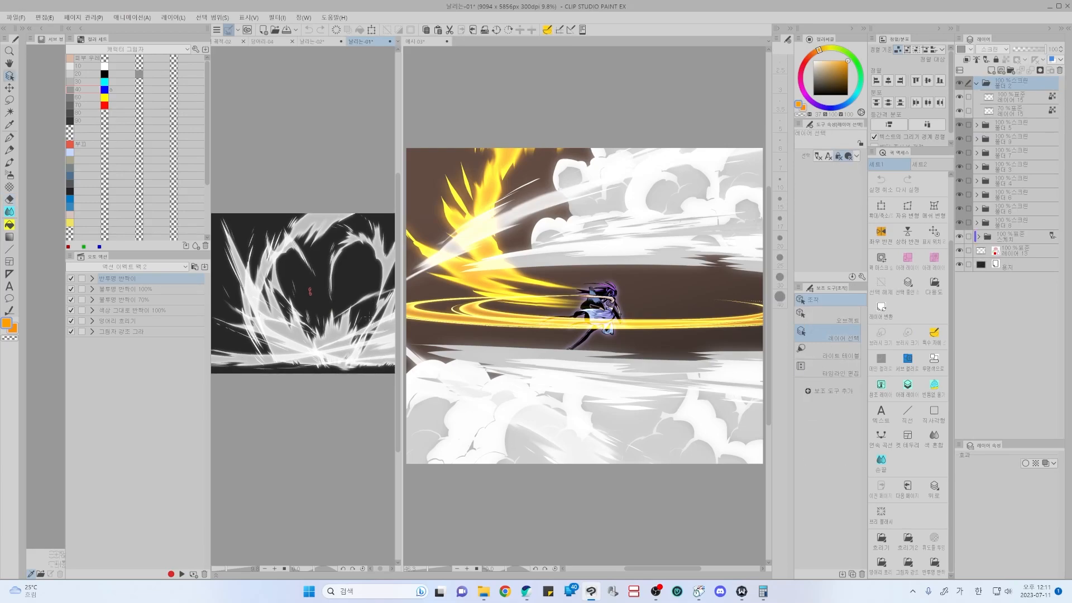
{"action": "left_click", "coordinate": [286, 342]}
{"action": "left_click_drag", "start_coordinate": [363, 402], "coordinate": [309, 403]}
{"action": "left_click", "coordinate": [367, 331]}
{"action": "left_click", "coordinate": [1022, 183]}
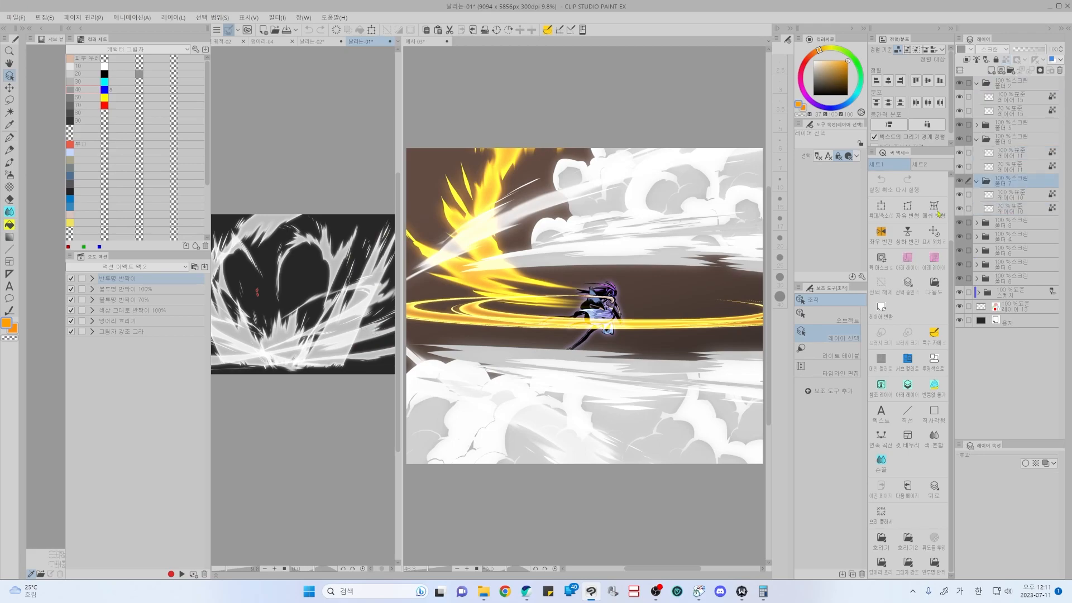
{"action": "left_click", "coordinate": [614, 268]}
{"action": "key", "text": "ctrl+v"}
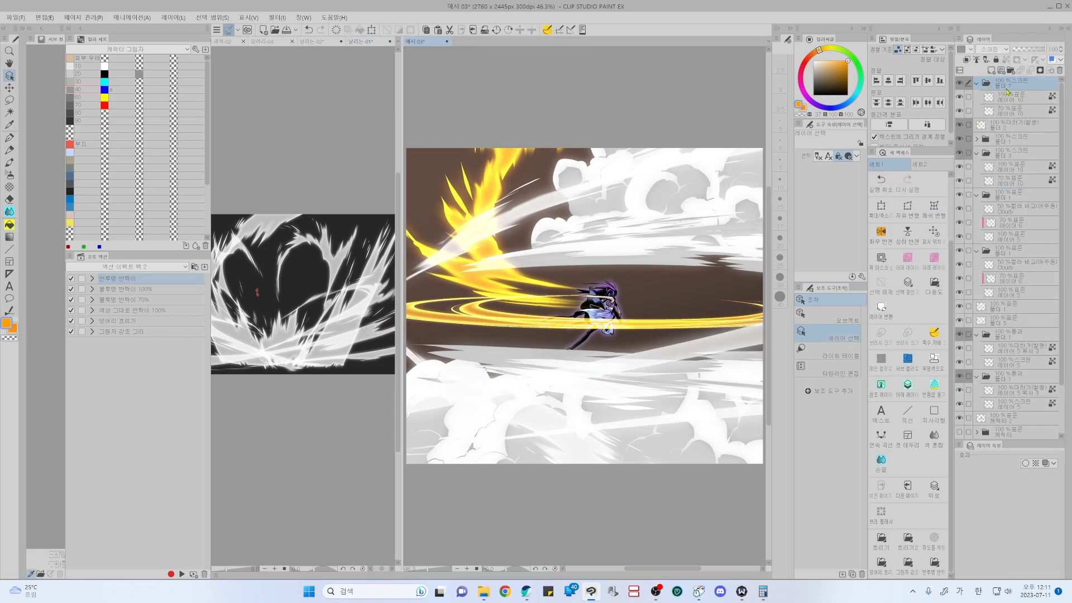
- Free-transform the pasted streaks to about 25% size, tilt them diagonally and place them over the yellow burst at the scene's upper left
{"action": "key", "text": "k"}
{"action": "left_click_drag", "start_coordinate": [627, 450], "coordinate": [621, 330]}
{"action": "left_click_drag", "start_coordinate": [621, 330], "coordinate": [604, 332]}
{"action": "key", "text": "u"}
{"action": "key", "text": "ctrl+shift+t"}
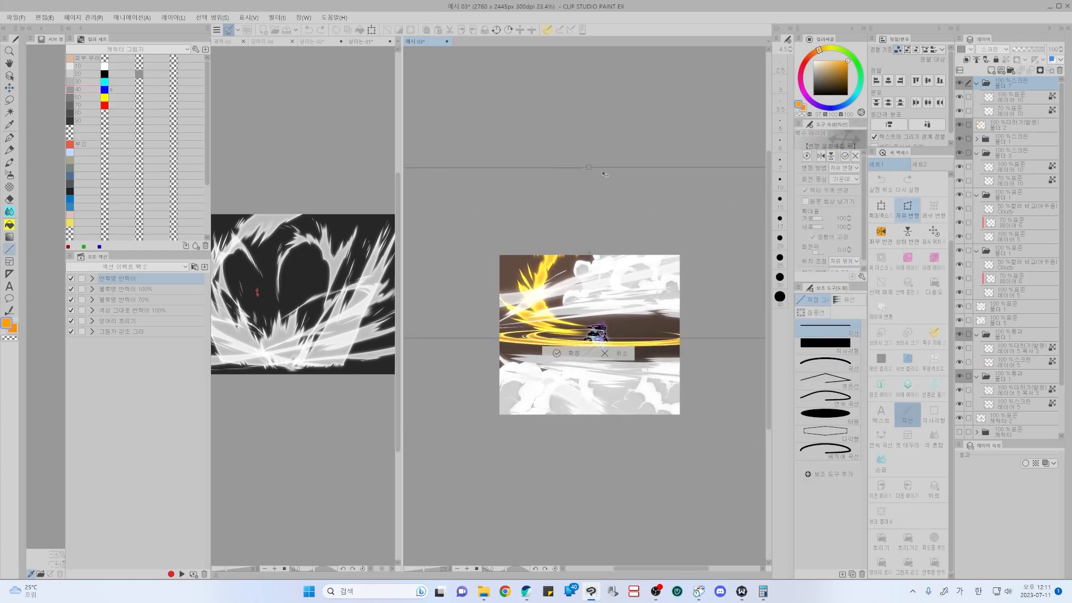
{"action": "left_click_drag", "start_coordinate": [507, 174], "coordinate": [565, 180]}
{"action": "mouse_move", "coordinate": [652, 252]}
{"action": "left_mouse_down"}
{"action": "mouse_move", "coordinate": [643, 241]}
{"action": "mouse_move", "coordinate": [646, 262]}
{"action": "left_mouse_up"}
{"action": "left_click_drag", "start_coordinate": [478, 228], "coordinate": [629, 309]}
{"action": "left_click_drag", "start_coordinate": [624, 330], "coordinate": [639, 351]}
{"action": "left_click_drag", "start_coordinate": [648, 338], "coordinate": [594, 266]}
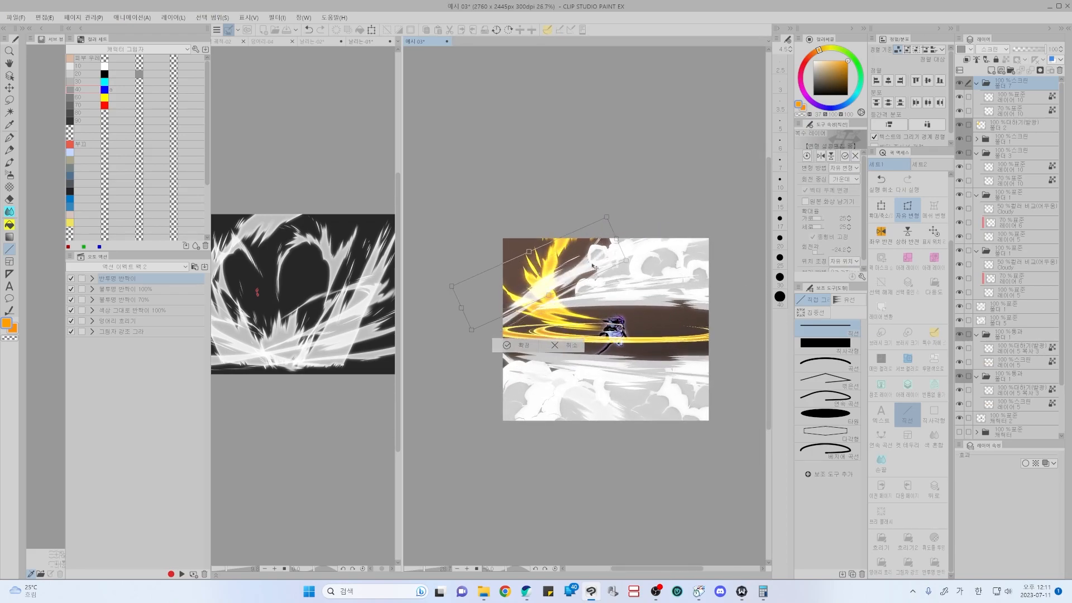
- Flip the streaks horizontally, rotate and stretch them steeply upward across the burst, and apply the transformation
{"action": "left_click", "coordinate": [821, 156]}
{"action": "mouse_move", "coordinate": [661, 266]}
{"action": "left_mouse_down"}
{"action": "mouse_move", "coordinate": [595, 204]}
{"action": "mouse_move", "coordinate": [603, 267]}
{"action": "mouse_move", "coordinate": [586, 238]}
{"action": "mouse_move", "coordinate": [689, 188]}
{"action": "mouse_move", "coordinate": [676, 180]}
{"action": "mouse_move", "coordinate": [575, 245]}
{"action": "left_mouse_up"}
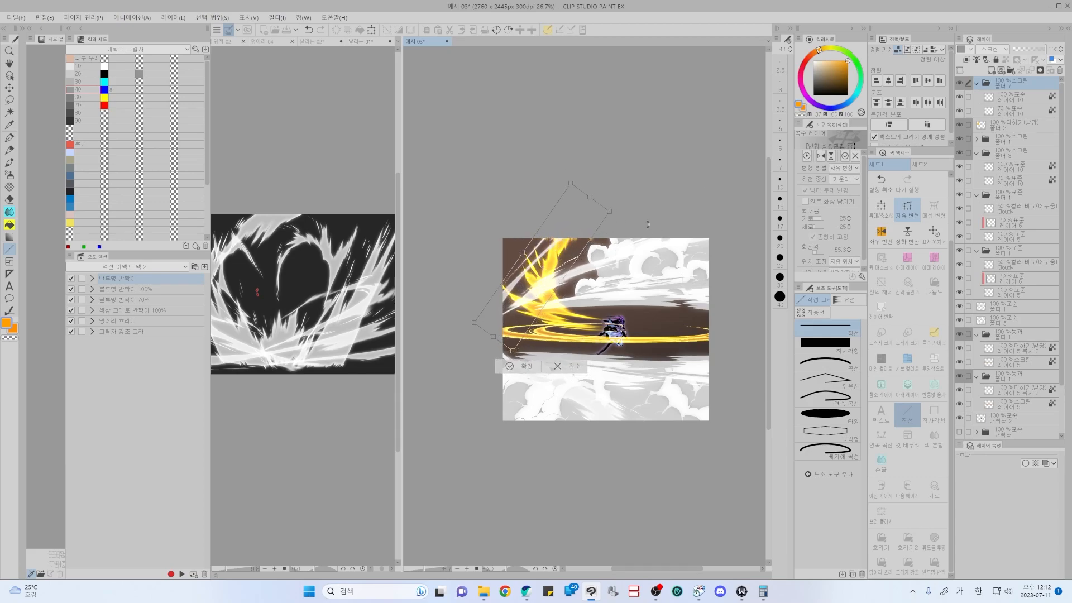
{"action": "left_click_drag", "start_coordinate": [610, 213], "coordinate": [759, 249]}
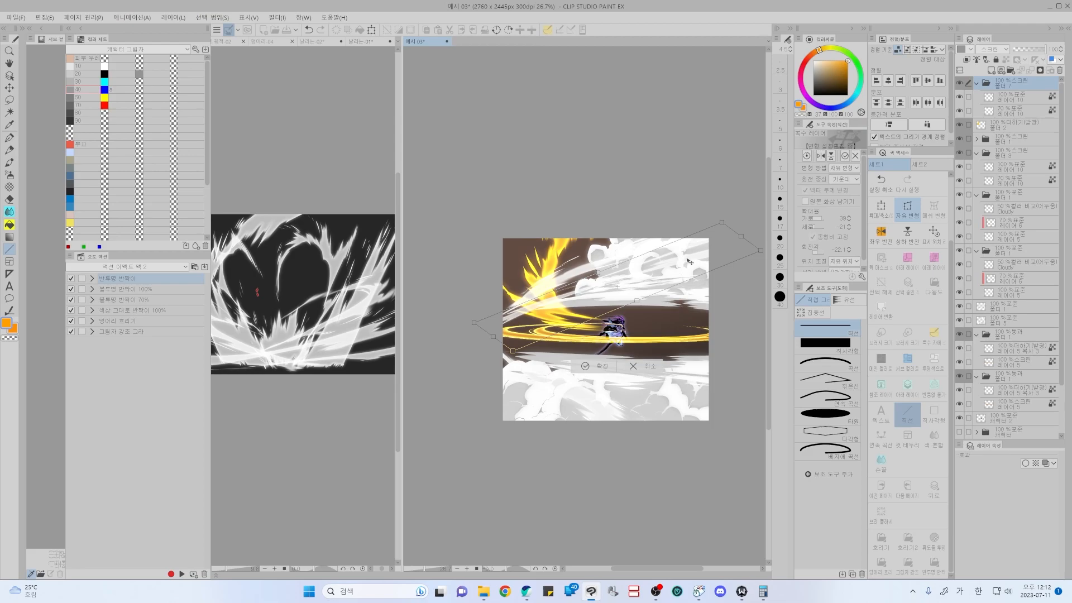
{"action": "left_click_drag", "start_coordinate": [688, 262], "coordinate": [650, 209]}
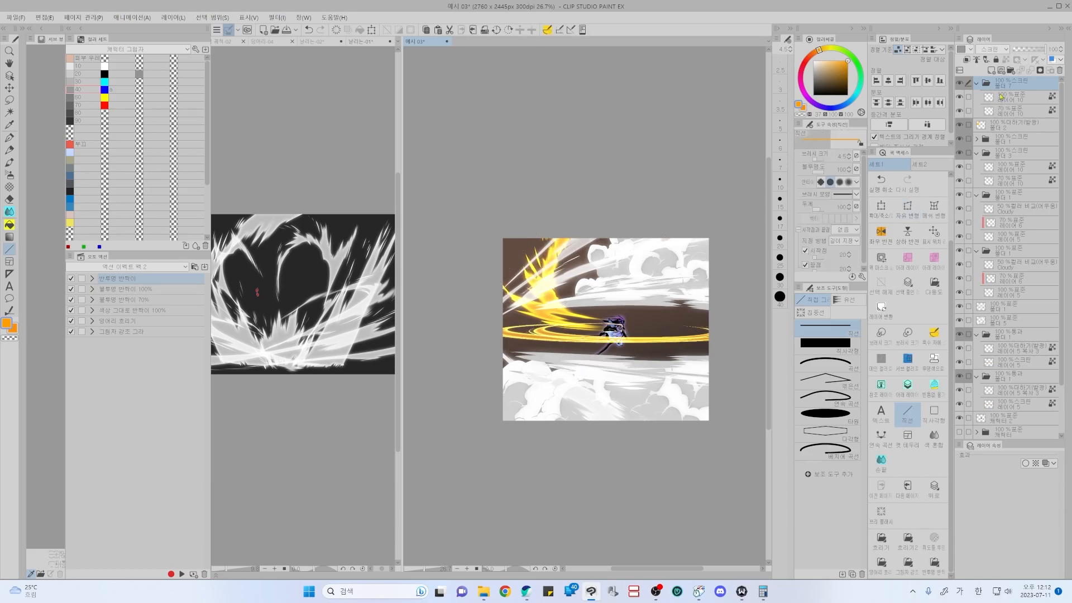
- Move the streak folder down the layer order to directly beneath the white arc folder, and expand it
{"action": "left_click", "coordinate": [978, 84]}
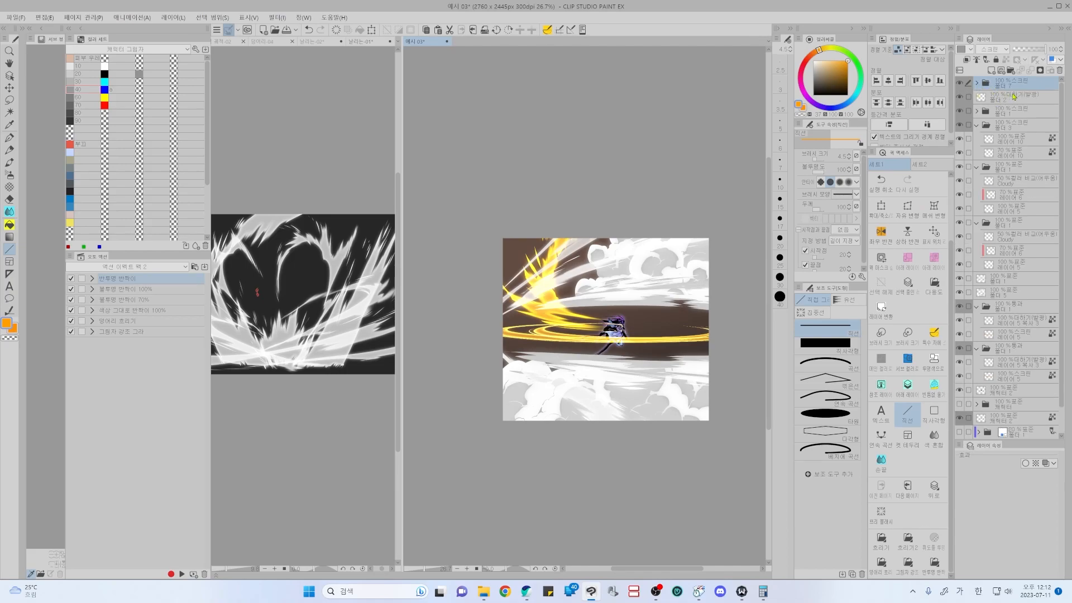
{"action": "key", "text": "ctrl+["}
{"action": "key", "text": "ctrl+["}
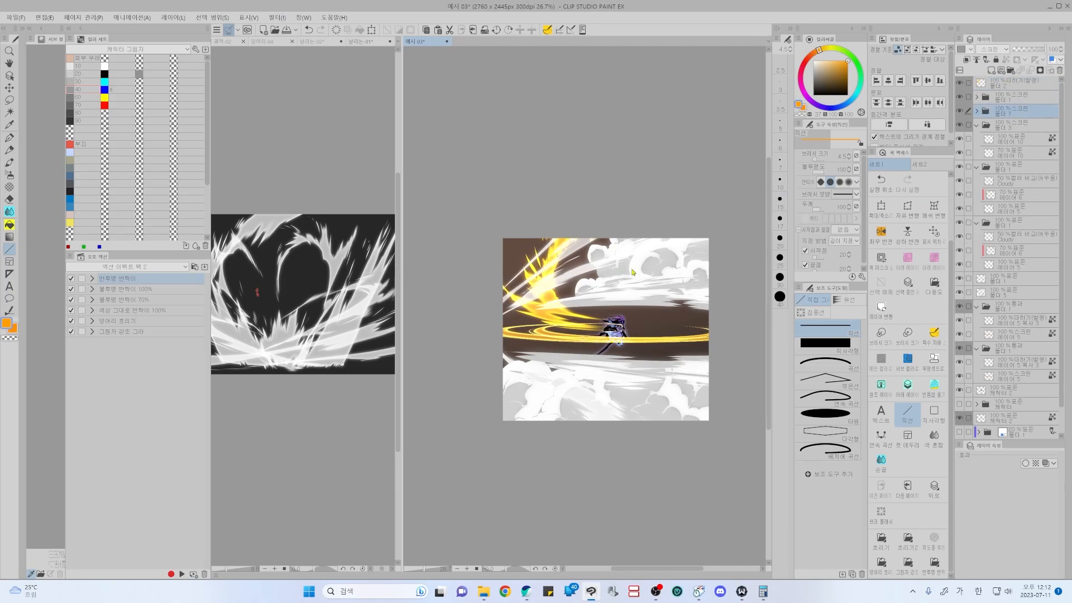
{"action": "key", "text": "ctrl+["}
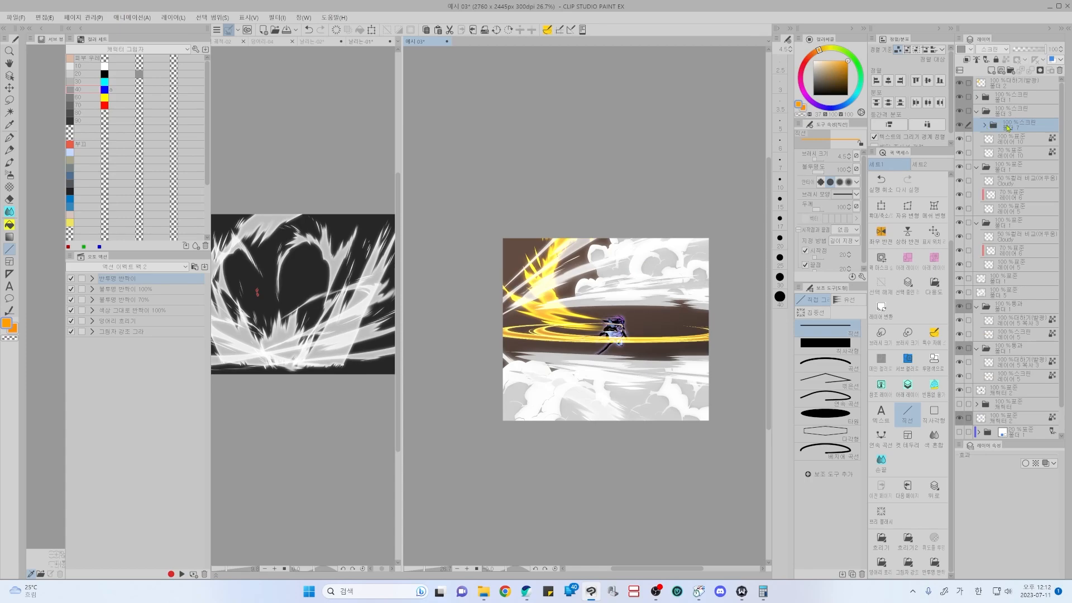
{"action": "key", "text": "ctrl+]"}
{"action": "left_click", "coordinate": [977, 110]}
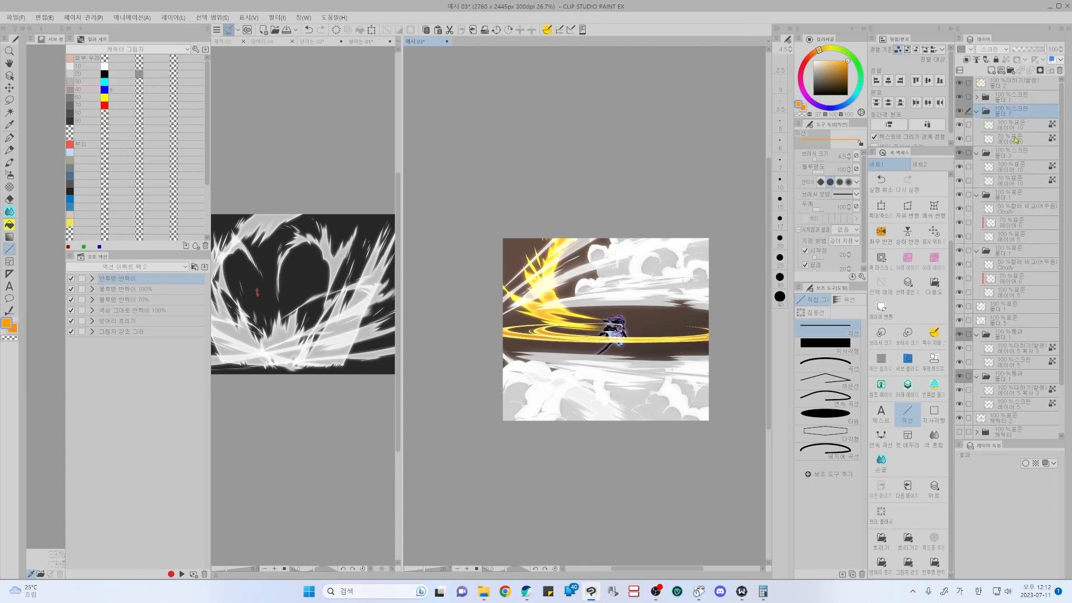
- Turn off transparent-pixel locking on the streak folder's 100% opacity layer, fill its streaks with white and deselect
{"action": "left_click", "coordinate": [1006, 129]}
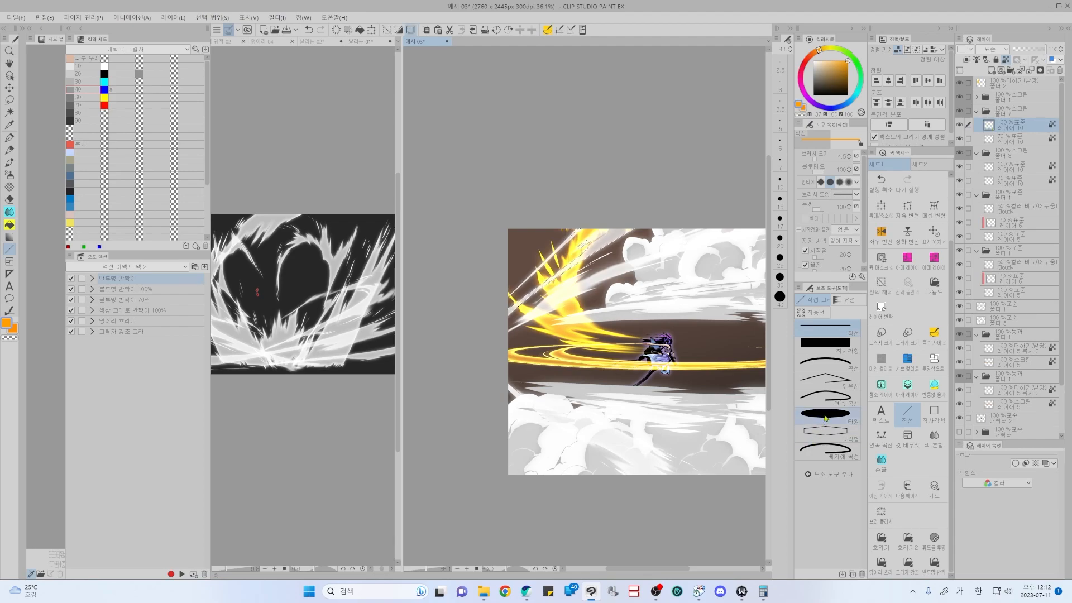
{"action": "scroll", "coordinate": [584, 273], "scroll_direction": "up", "scroll_amount": 3}
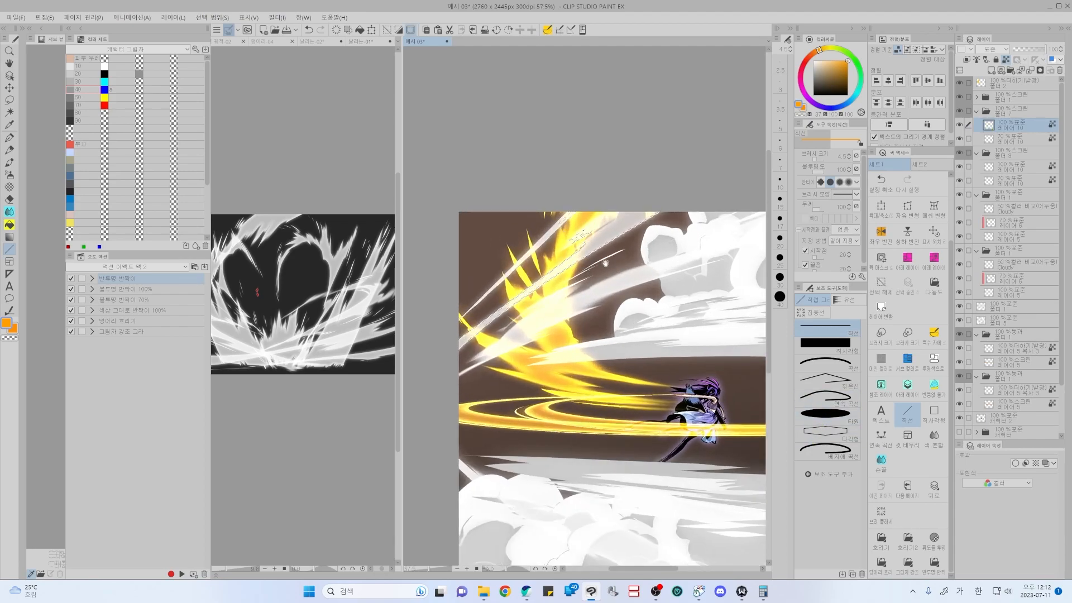
{"action": "left_click", "coordinate": [1008, 61]}
{"action": "left_click_drag", "start_coordinate": [839, 71], "coordinate": [721, 18]}
{"action": "key", "text": "ctrl+d"}
{"action": "key", "text": "ctrl+z"}
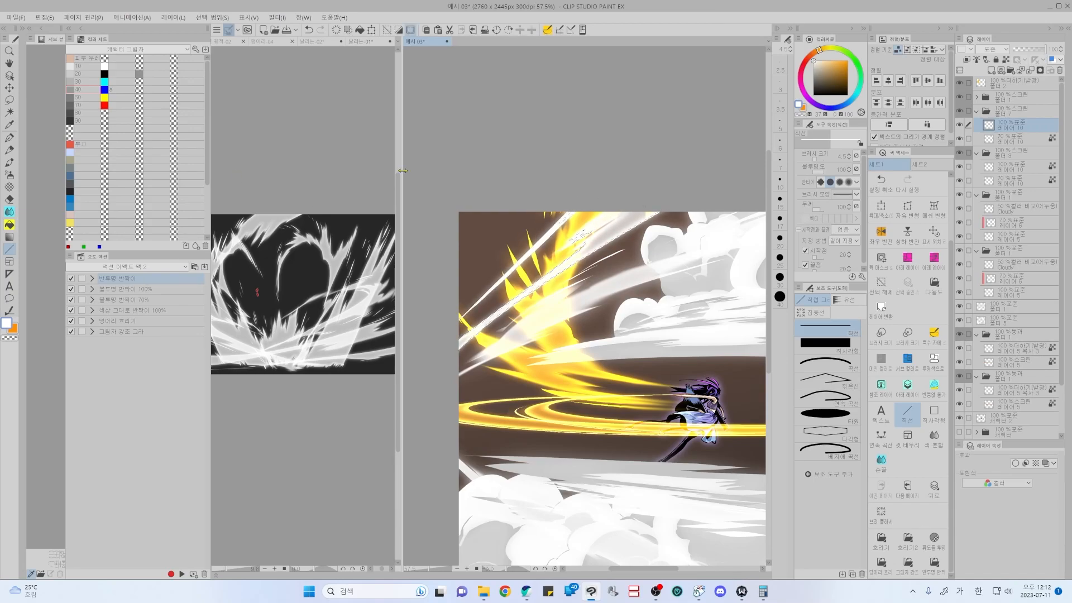
{"action": "key", "text": "ctrl+d"}
{"action": "scroll", "coordinate": [694, 371], "scroll_direction": "down", "scroll_amount": 2}
{"action": "left_click_drag", "start_coordinate": [693, 385], "coordinate": [625, 313]}
{"action": "left_click_drag", "start_coordinate": [677, 416], "coordinate": [677, 396]}
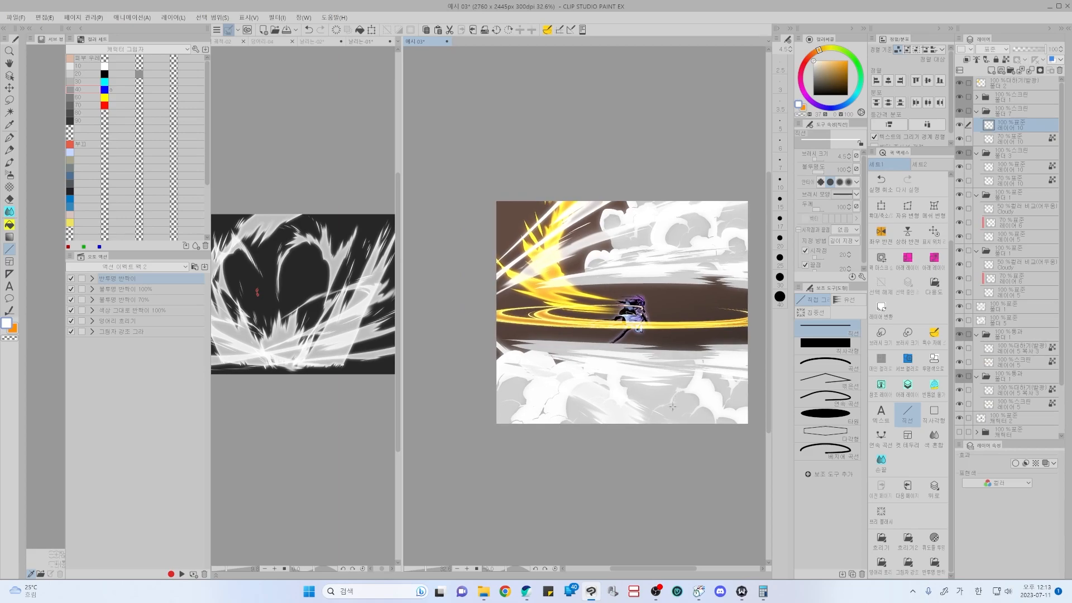
- Select the merged yellow burst layer and adjust its shape with a mesh transformation
{"action": "left_click", "coordinate": [1017, 83]}
{"action": "key", "text": "ctrl+a"}
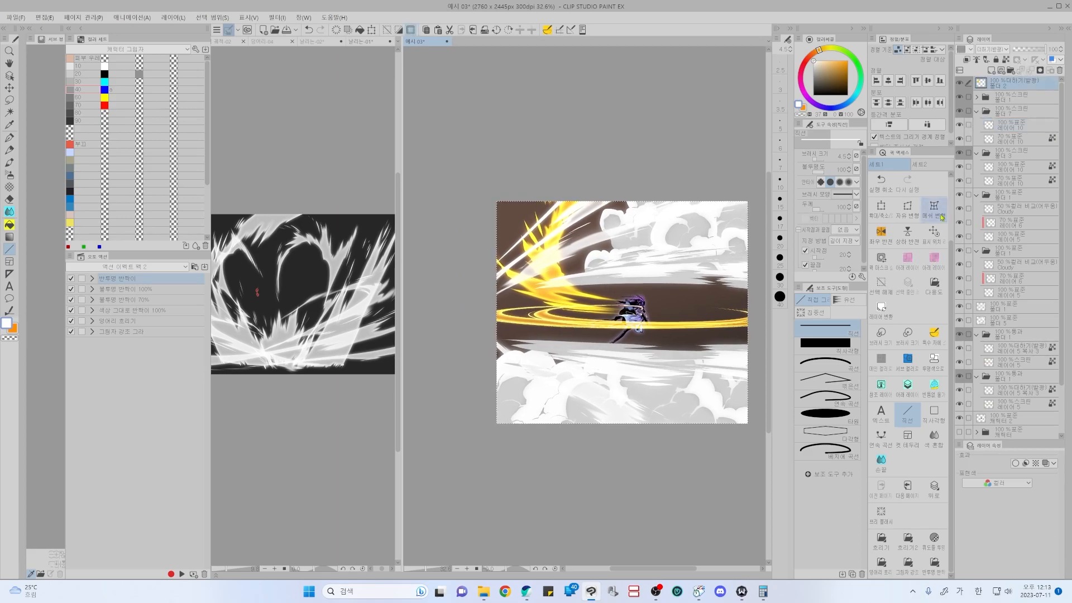
{"action": "left_click_drag", "start_coordinate": [585, 240], "coordinate": [557, 201]}
{"action": "key", "text": "o"}
- Check the merged burst layer's contribution to the scene by toggling its visibility
{"action": "left_click", "coordinate": [960, 84]}
{"action": "left_click", "coordinate": [960, 83]}
{"action": "left_click", "coordinate": [960, 85]}
{"action": "left_click", "coordinate": [960, 84]}
{"action": "scroll", "coordinate": [613, 180], "scroll_direction": "down", "scroll_amount": 1}
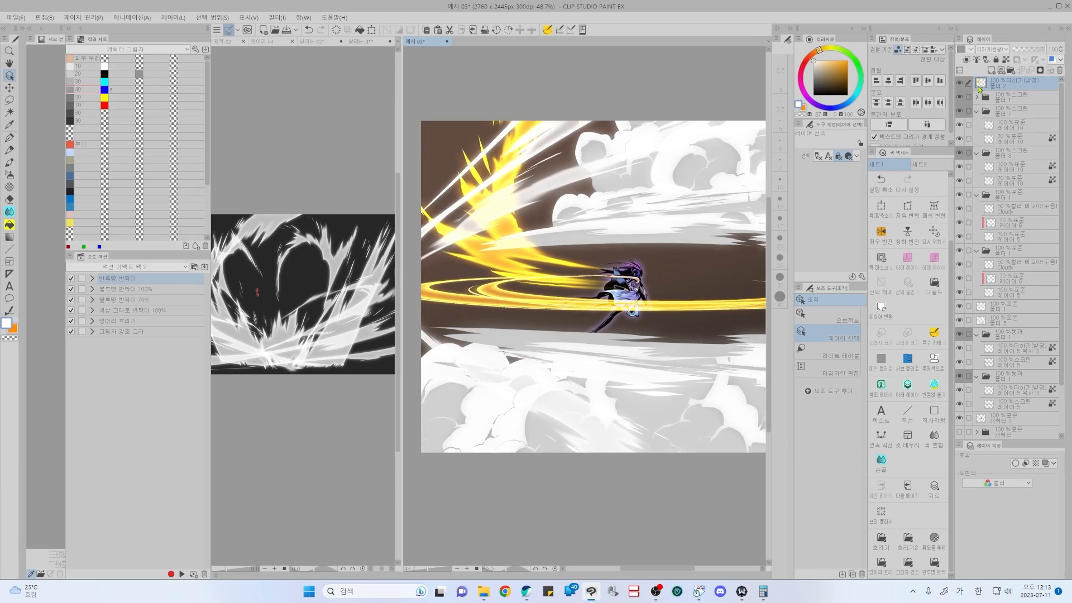
- Duplicate the merged burst layer and set the upper copy's blending mode to 핀 라이트
{"action": "left_click", "coordinate": [908, 270]}
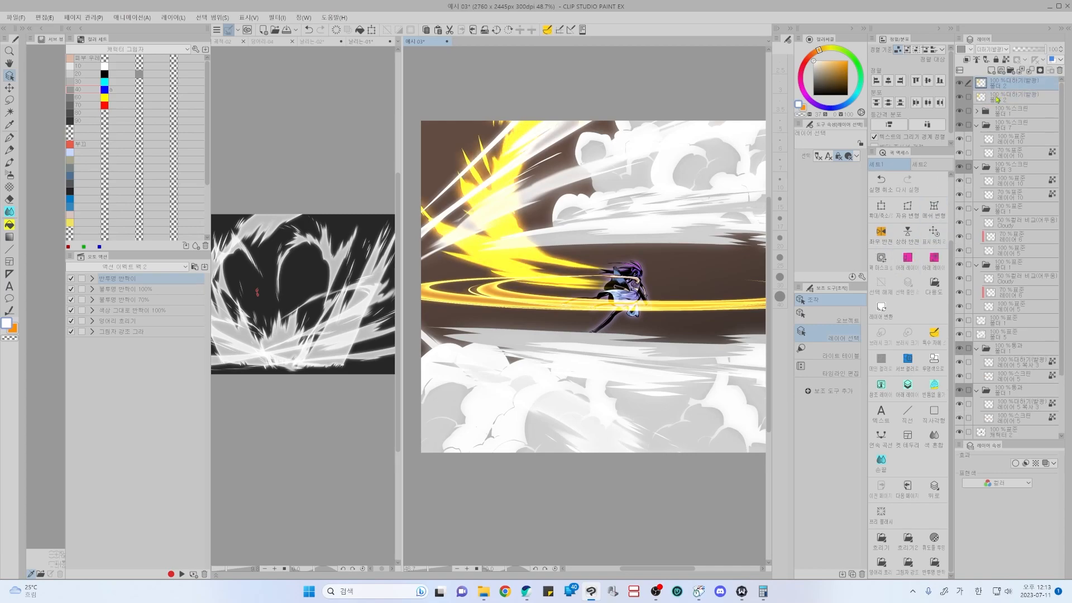
{"action": "left_click_drag", "start_coordinate": [996, 98], "coordinate": [994, 100]}
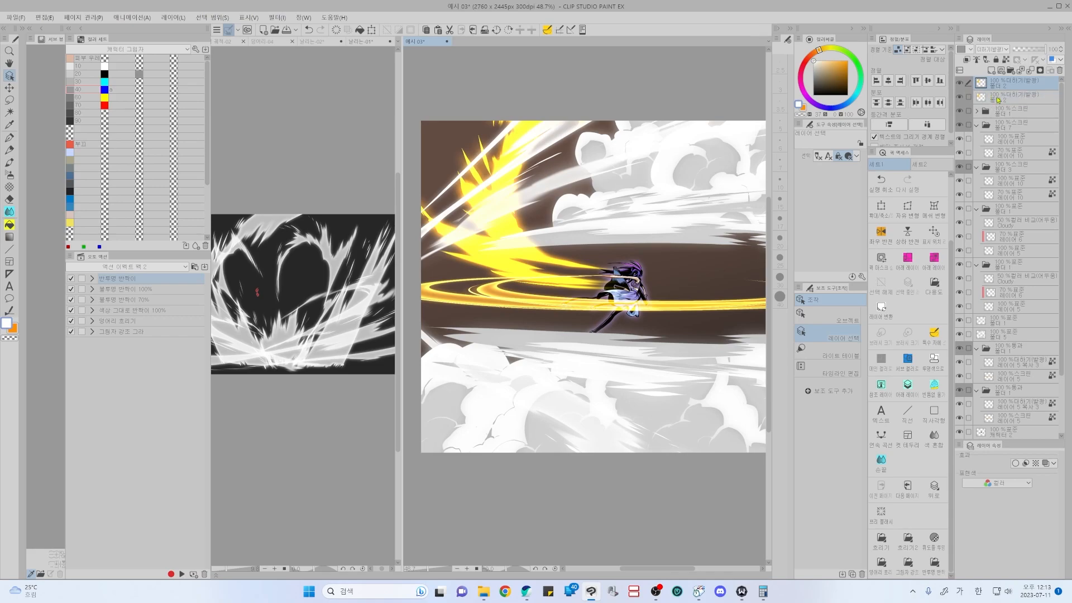
{"action": "left_click", "coordinate": [992, 49]}
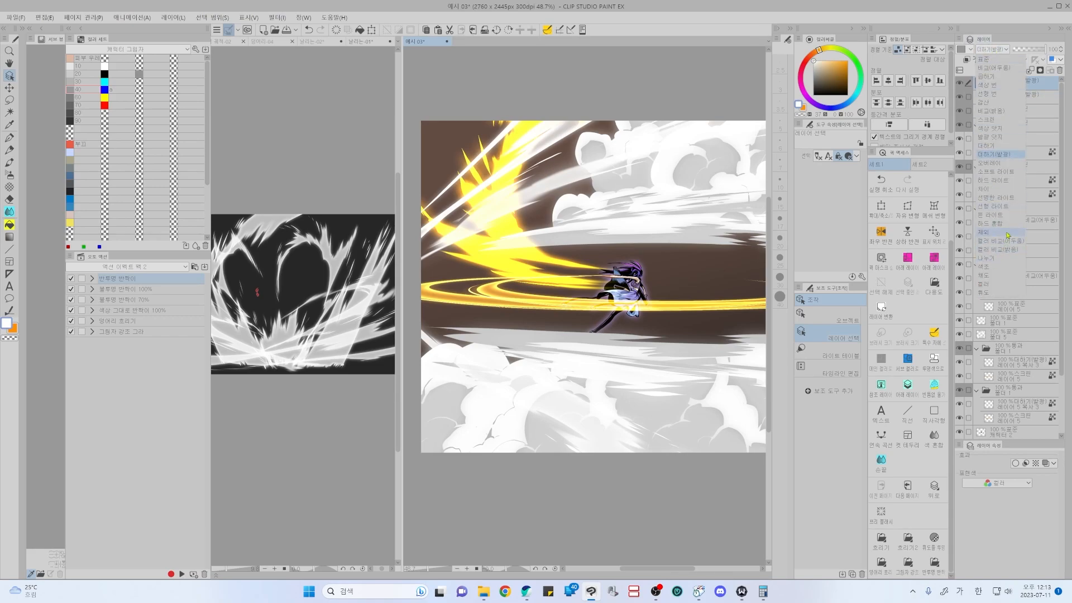
{"action": "left_click", "coordinate": [989, 215]}
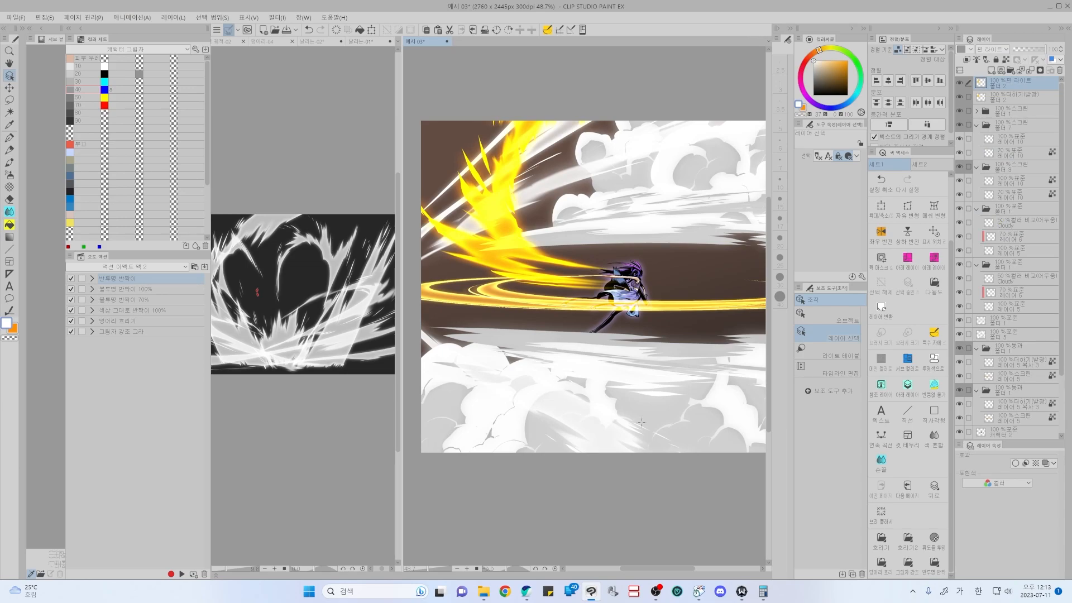
- Try the 핀 라이트 burst copy beneath the original burst layer and restore its place on top of the stack
{"action": "key", "text": "ctrl+["}
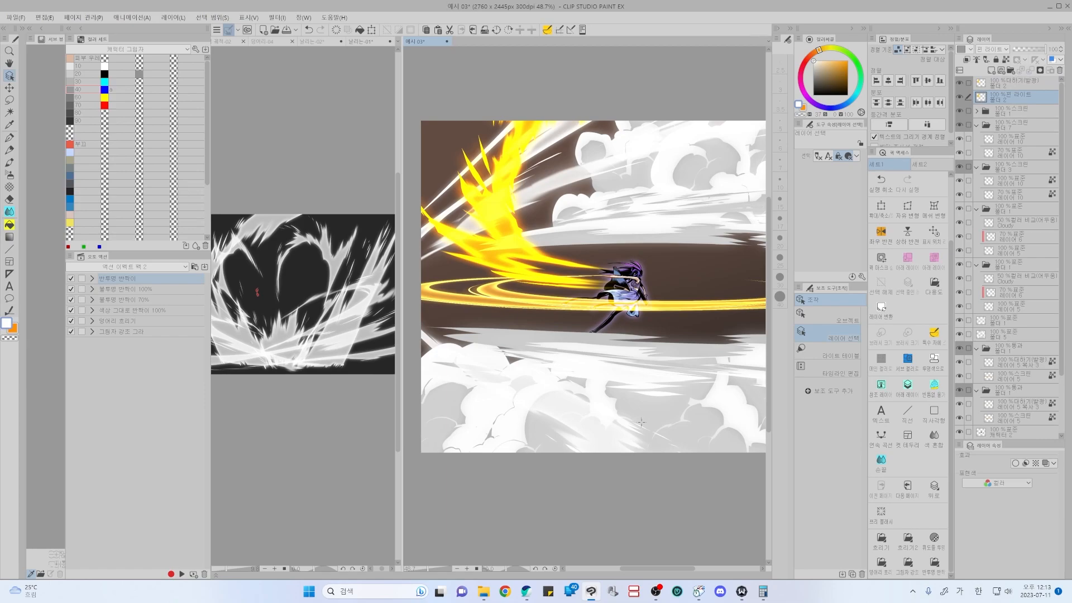
{"action": "key", "text": "ctrl+]"}
{"action": "key", "text": "ctrl+a"}
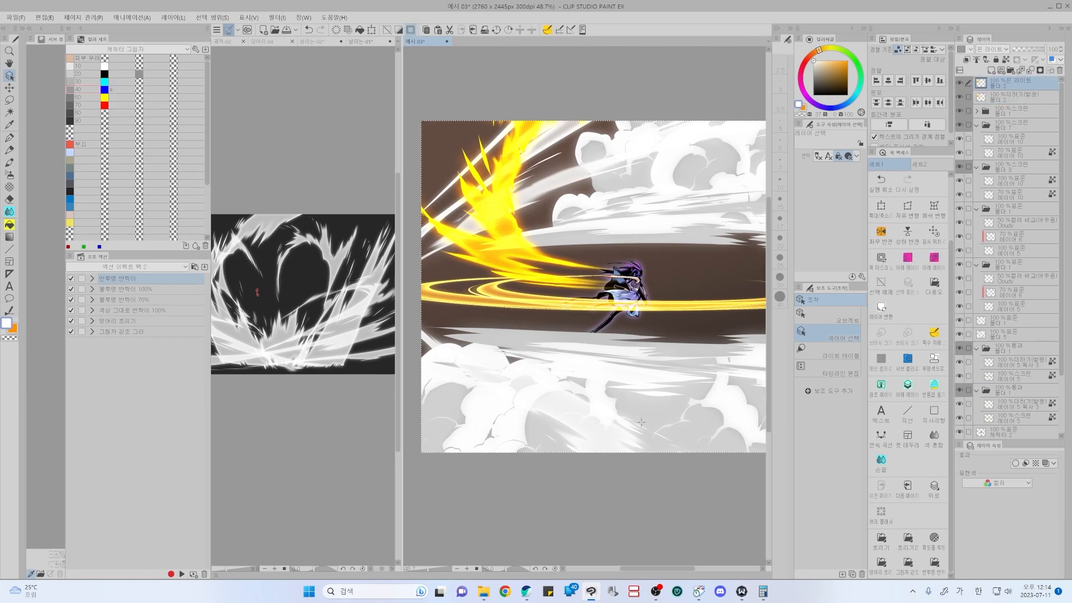
{"action": "key", "text": "ctrl+d"}
{"action": "key", "text": "p"}
{"action": "left_click_drag", "start_coordinate": [690, 355], "coordinate": [676, 354]}
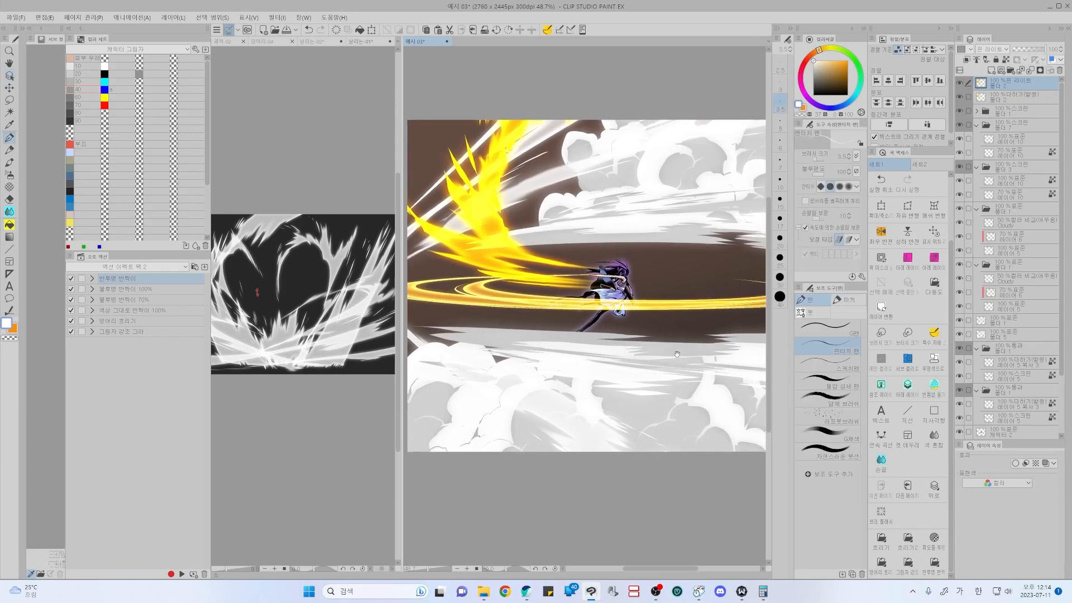
{"action": "key", "text": "ctrl+0"}
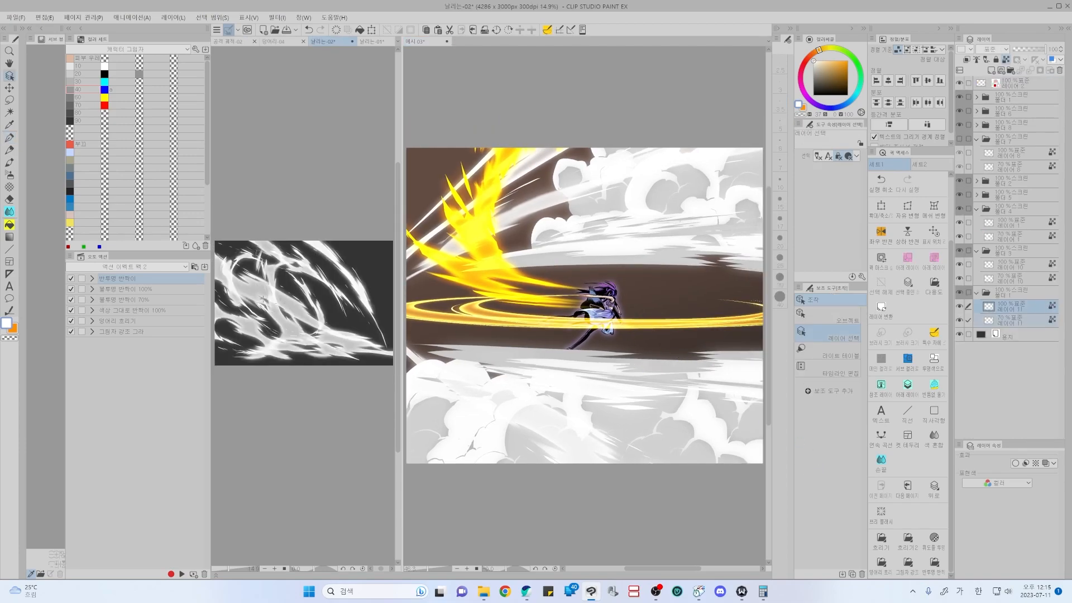
- Copy a white 스크린 streak folder from the effects document and paste it just above the character layers in the scene
{"action": "left_click", "coordinate": [238, 318]}
{"action": "left_click", "coordinate": [1010, 196]}
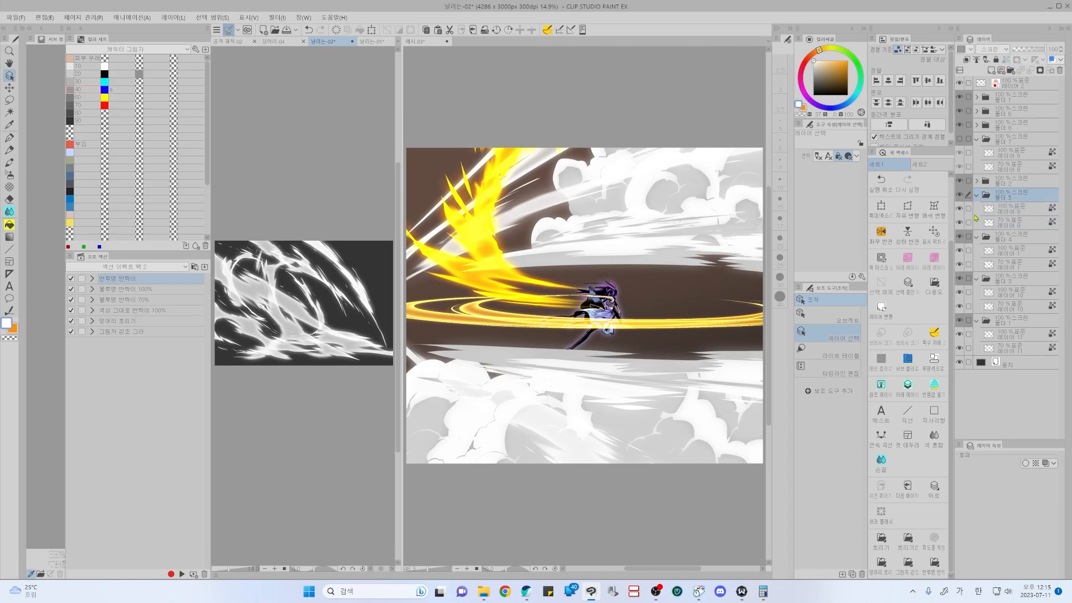
{"action": "left_click", "coordinate": [560, 283]}
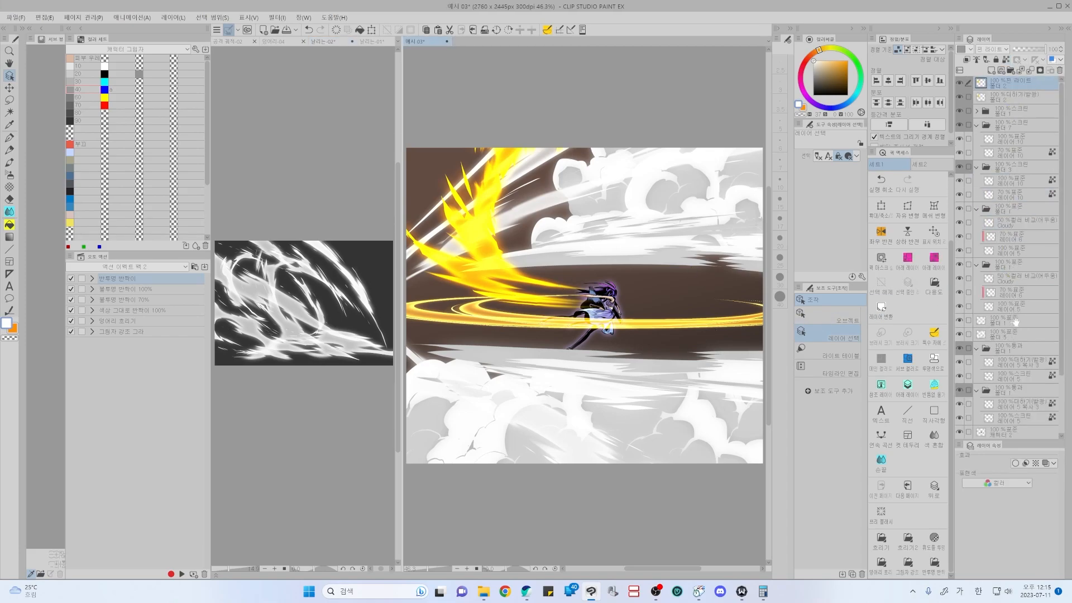
{"action": "left_click", "coordinate": [1015, 170]}
{"action": "left_click", "coordinate": [1015, 349]}
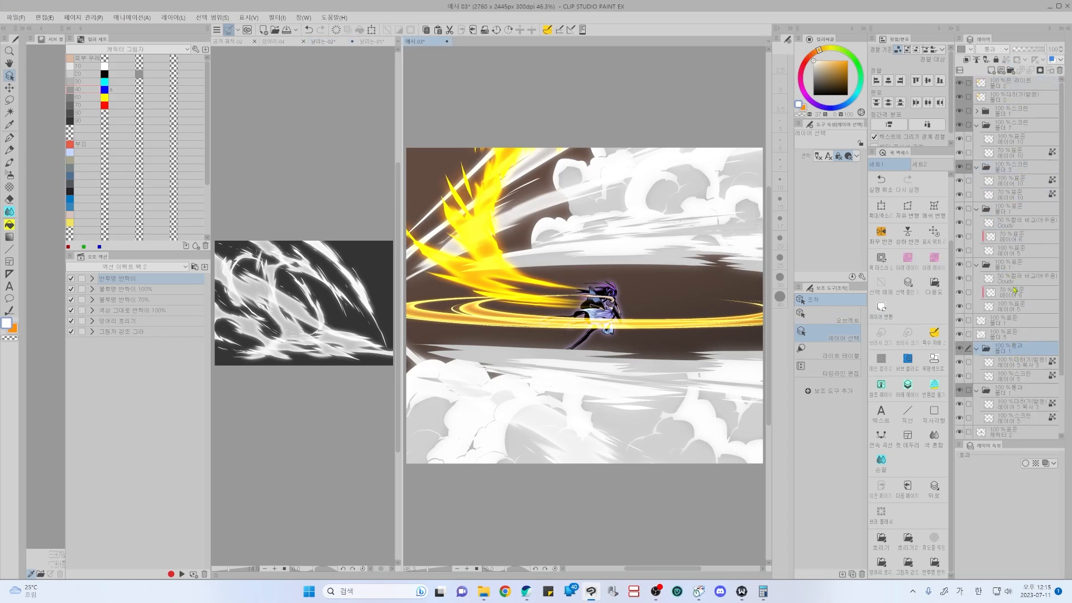
{"action": "scroll", "coordinate": [1016, 353], "scroll_direction": "down", "scroll_amount": 3}
{"action": "left_click", "coordinate": [1008, 378]}
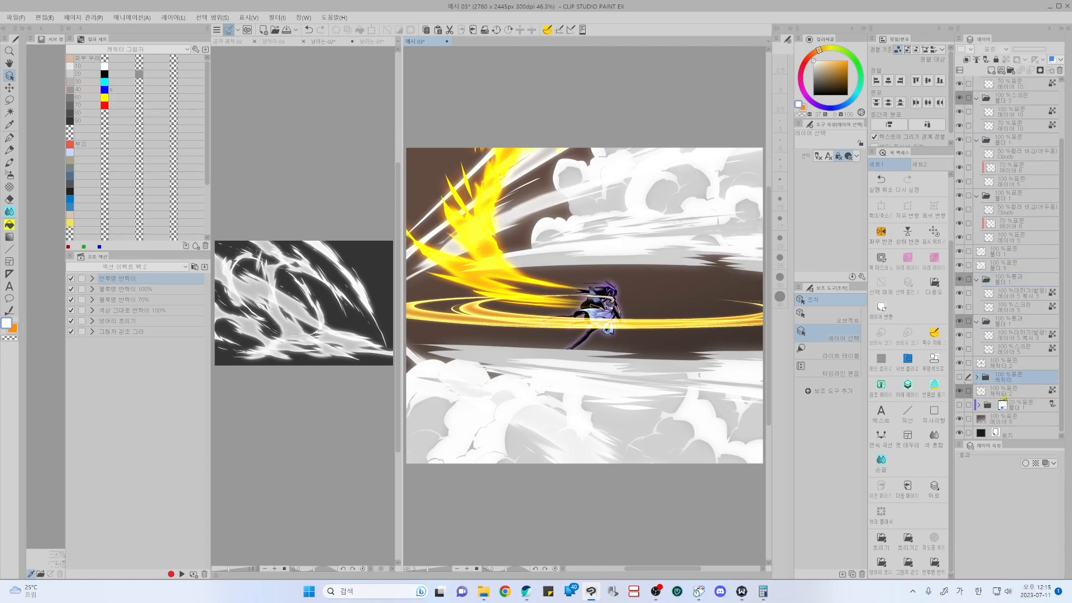
{"action": "left_click", "coordinate": [1013, 367]}
{"action": "key", "text": "ctrl+v"}
- Flatten and tilt the pasted streaks with a free transform so they trail across the dark band beside the character
{"action": "key", "text": "k"}
{"action": "left_click_drag", "start_coordinate": [497, 340], "coordinate": [545, 216]}
{"action": "scroll", "coordinate": [561, 306], "scroll_direction": "down", "scroll_amount": 2}
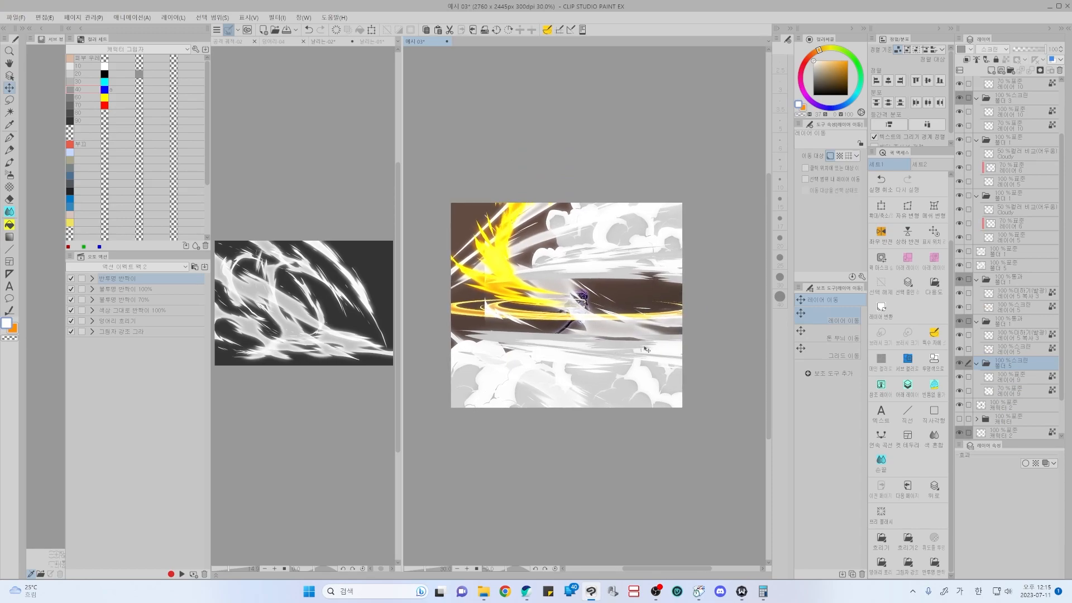
{"action": "key", "text": "ctrl+shift+t"}
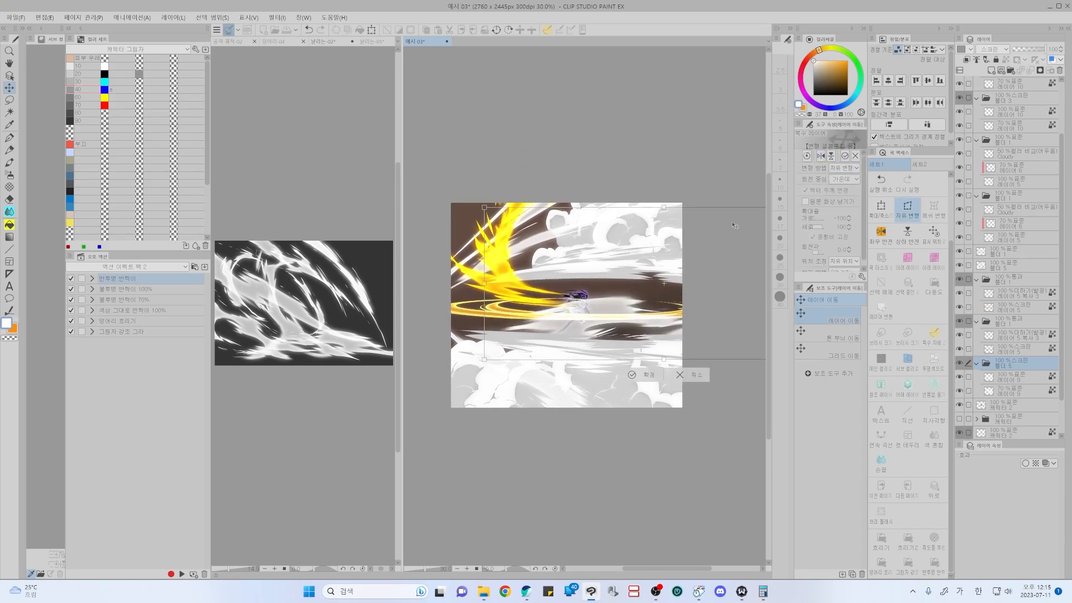
{"action": "left_click_drag", "start_coordinate": [663, 209], "coordinate": [651, 249]}
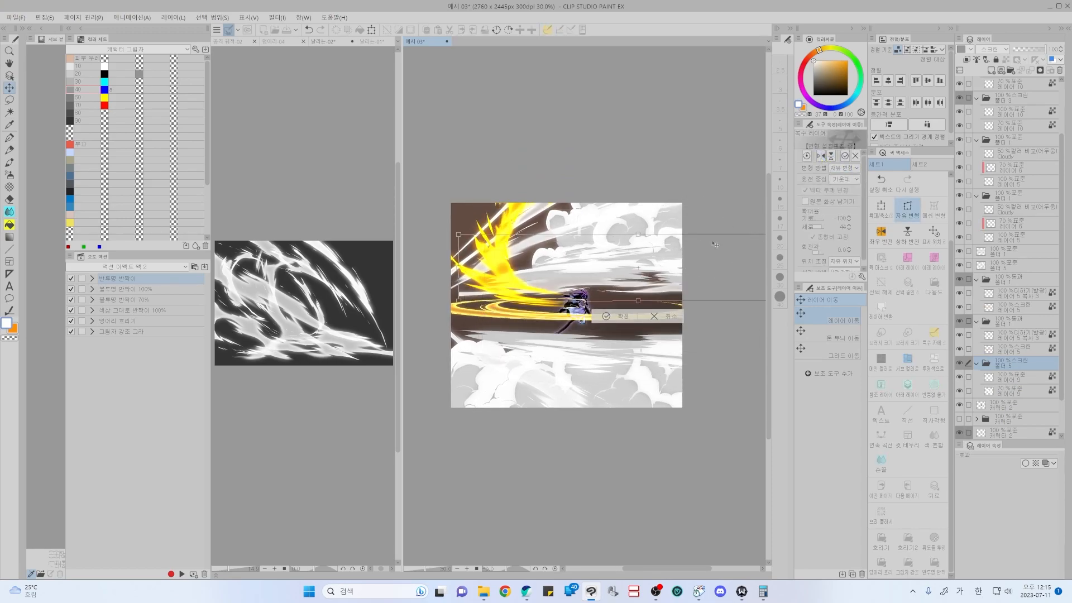
{"action": "left_click_drag", "start_coordinate": [460, 235], "coordinate": [602, 282]}
{"action": "left_click_drag", "start_coordinate": [736, 281], "coordinate": [735, 268]}
{"action": "scroll", "coordinate": [735, 269], "scroll_direction": "up", "scroll_amount": 2}
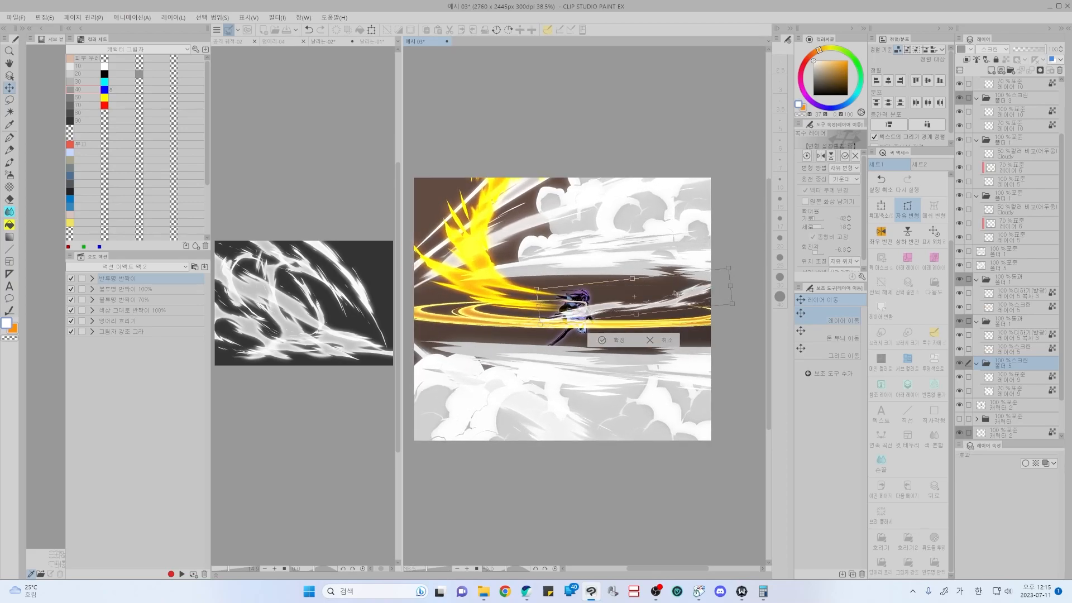
{"action": "left_click_drag", "start_coordinate": [719, 289], "coordinate": [696, 311]}
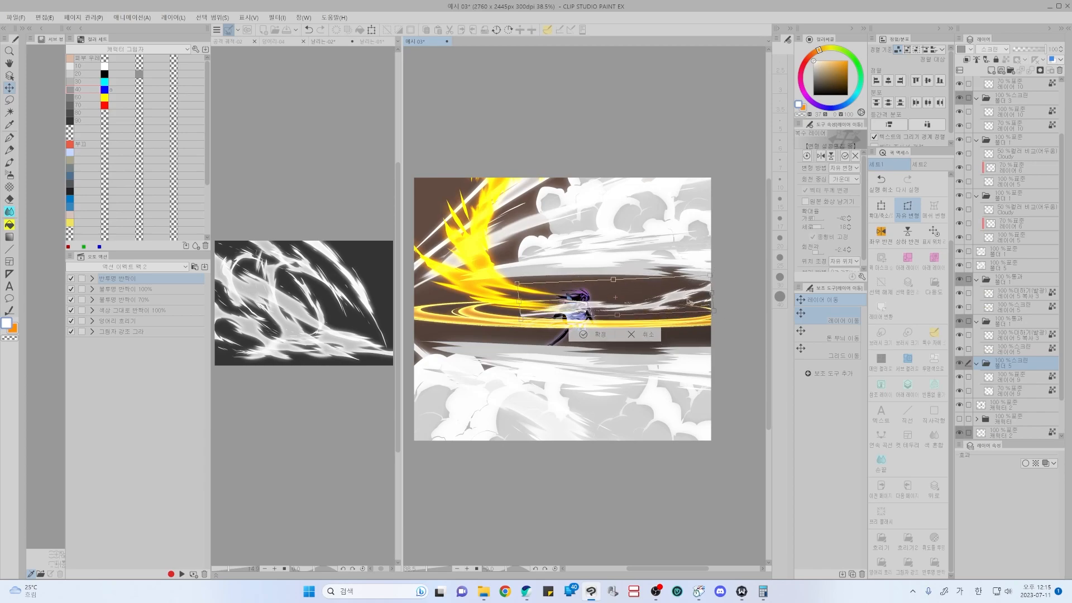
{"action": "mouse_move", "coordinate": [707, 294]}
{"action": "left_mouse_down"}
{"action": "mouse_move", "coordinate": [741, 291]}
{"action": "mouse_move", "coordinate": [696, 305]}
{"action": "left_mouse_up"}
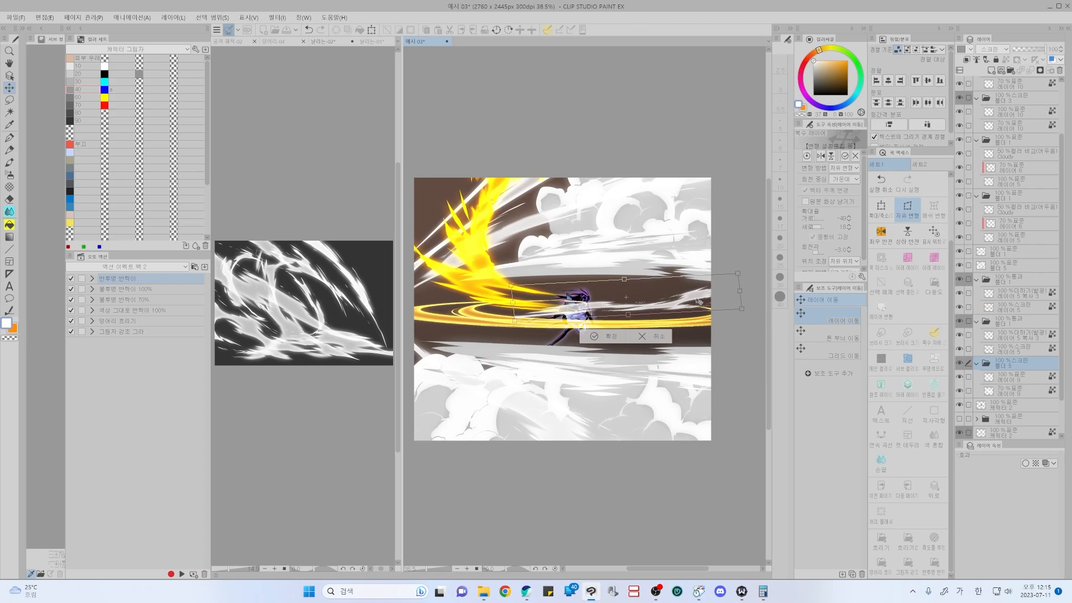
{"action": "key", "text": "Return"}
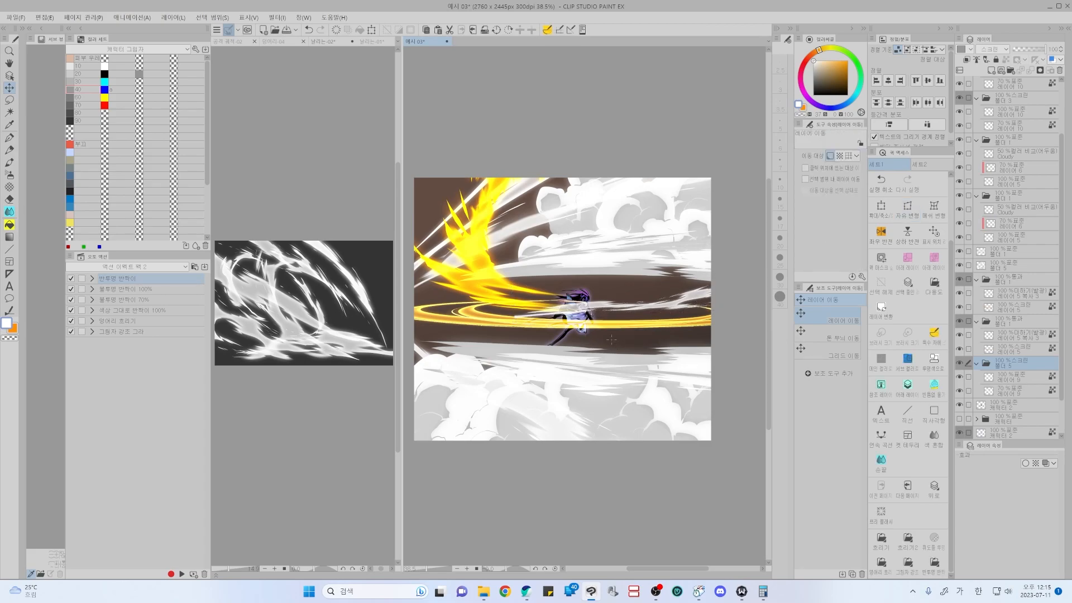
- Softly erase the merged streak layer around the character and lower its opacity to about 40%
{"action": "key", "text": "e"}
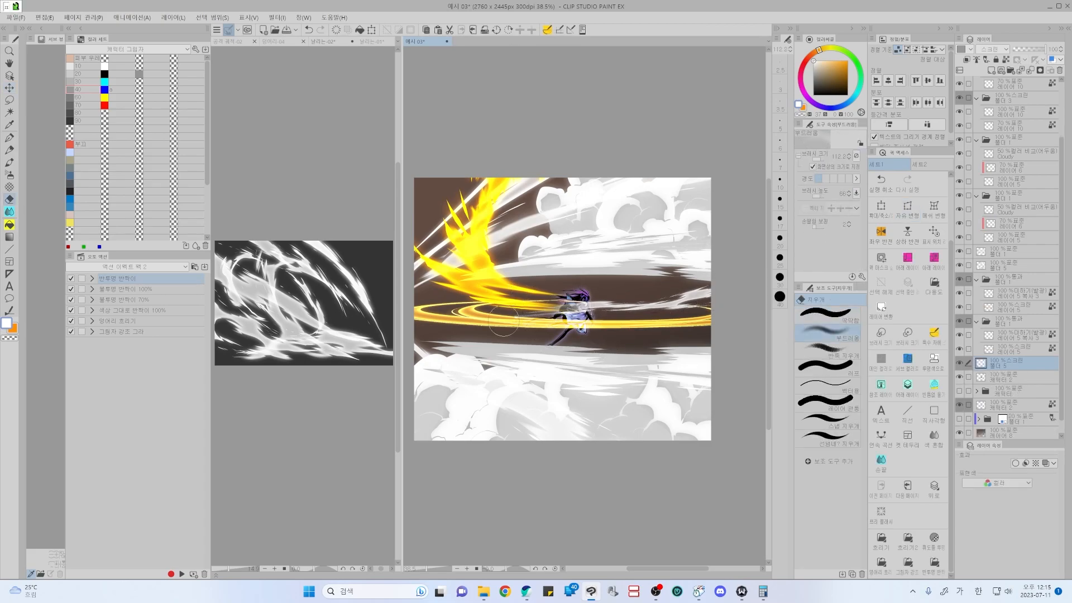
{"action": "scroll", "coordinate": [535, 323], "scroll_direction": "up", "scroll_amount": 2}
{"action": "left_click_drag", "start_coordinate": [516, 298], "coordinate": [536, 297]}
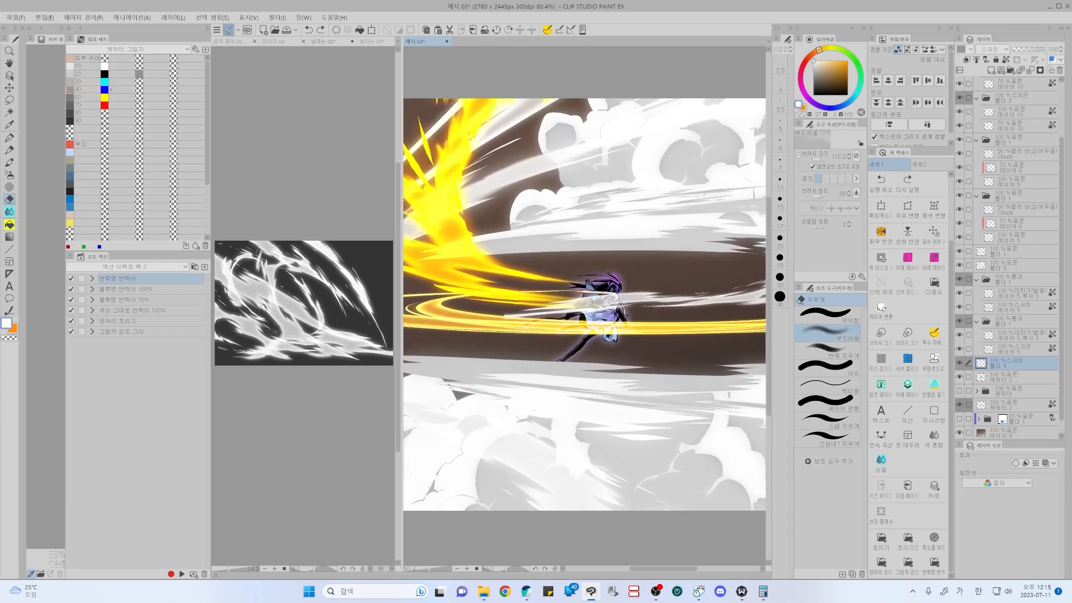
{"action": "left_click_drag", "start_coordinate": [608, 306], "coordinate": [480, 319]}
{"action": "mouse_move", "coordinate": [560, 307]}
{"action": "left_mouse_down"}
{"action": "mouse_move", "coordinate": [600, 298]}
{"action": "mouse_move", "coordinate": [479, 310]}
{"action": "left_mouse_up"}
{"action": "mouse_move", "coordinate": [647, 275]}
{"action": "left_mouse_down"}
{"action": "mouse_move", "coordinate": [575, 280]}
{"action": "mouse_move", "coordinate": [496, 311]}
{"action": "mouse_move", "coordinate": [615, 293]}
{"action": "left_mouse_up"}
{"action": "scroll", "coordinate": [616, 287], "scroll_direction": "down", "scroll_amount": 3}
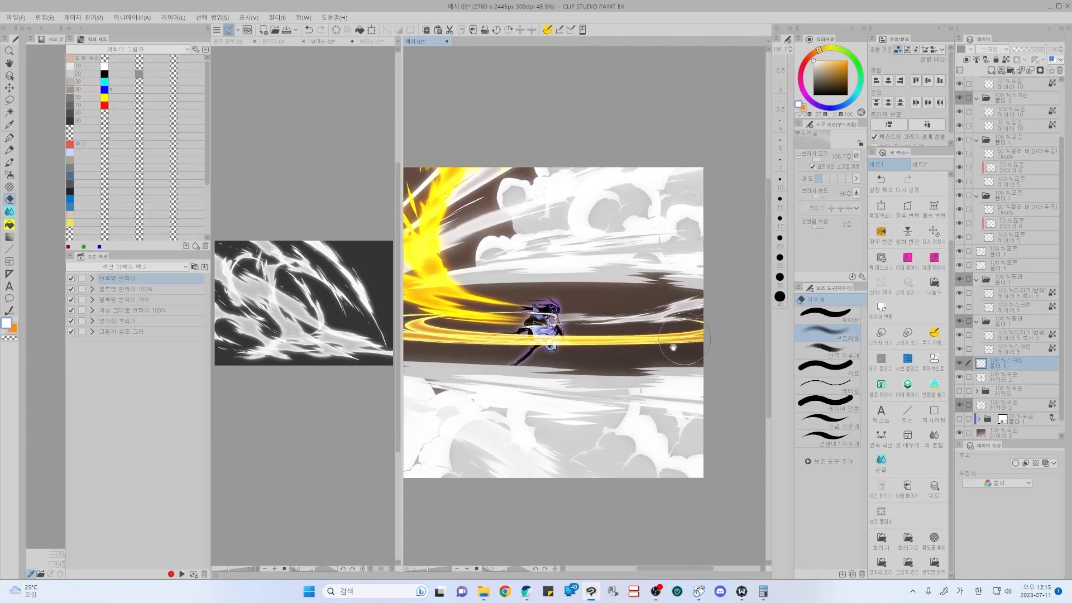
{"action": "left_click_drag", "start_coordinate": [1033, 54], "coordinate": [1027, 57]}
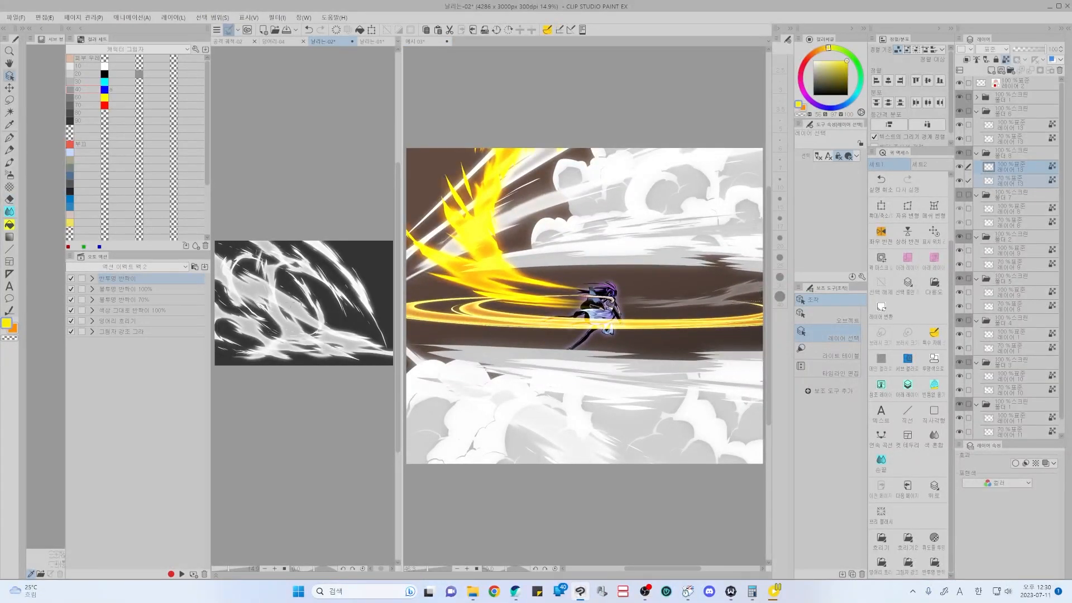
- Copy a white curved slash folder from the effects document and paste it at the top of the scene's layer stack
{"action": "left_click_drag", "start_coordinate": [314, 306], "coordinate": [311, 294]}
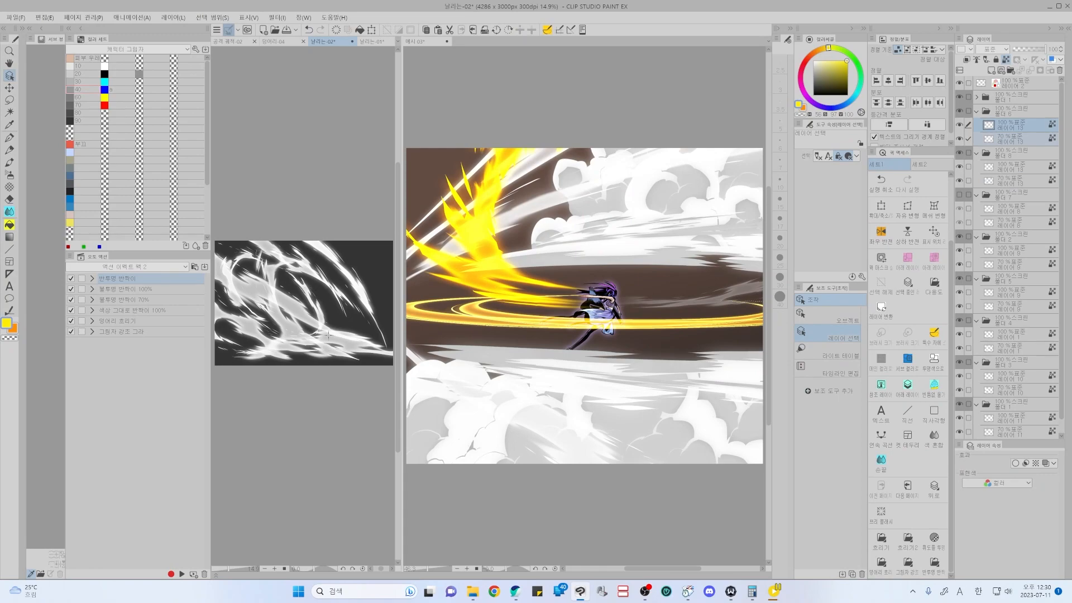
{"action": "left_click", "coordinate": [1022, 114]}
{"action": "left_click", "coordinate": [621, 267]}
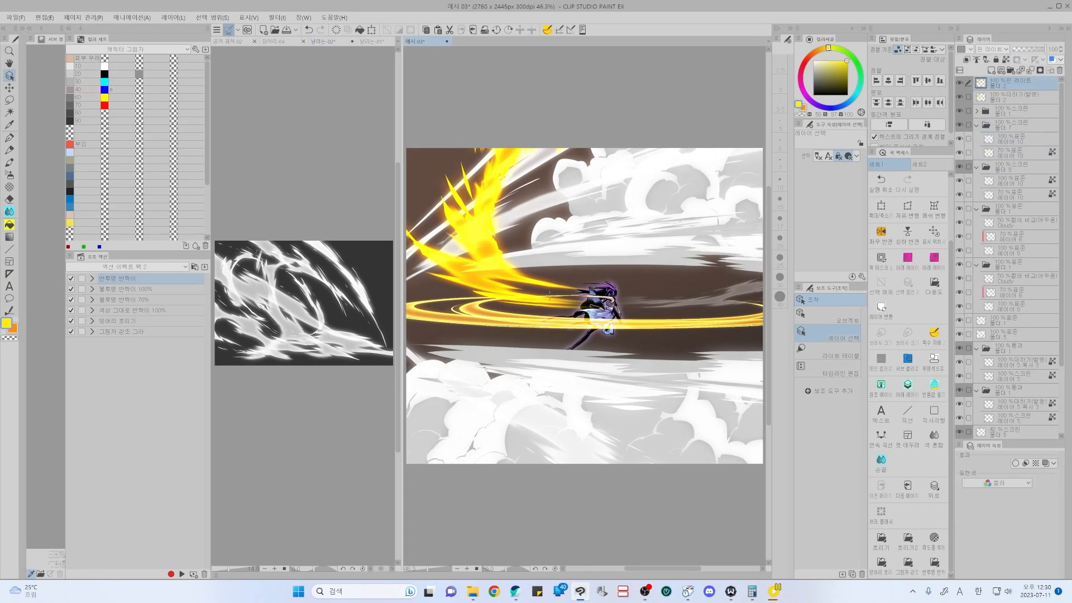
{"action": "key", "text": "ctrl+v"}
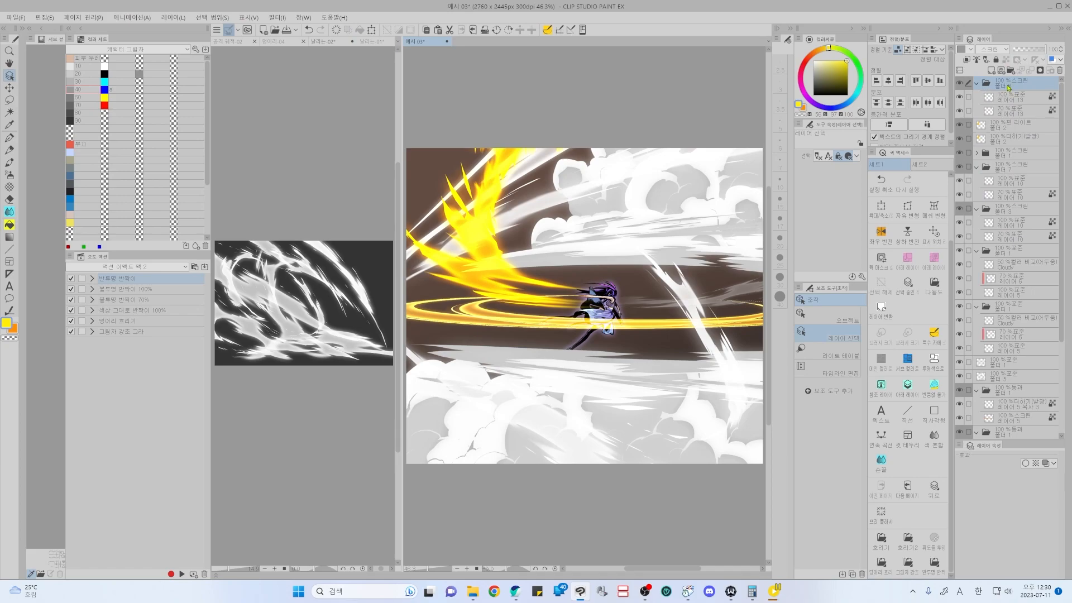
- Move the pasted slash folder next to the character and rotate it with a free transform
{"action": "key", "text": "k"}
{"action": "mouse_move", "coordinate": [716, 392]}
{"action": "left_mouse_down"}
{"action": "mouse_move", "coordinate": [608, 323]}
{"action": "mouse_move", "coordinate": [666, 300]}
{"action": "left_mouse_up"}
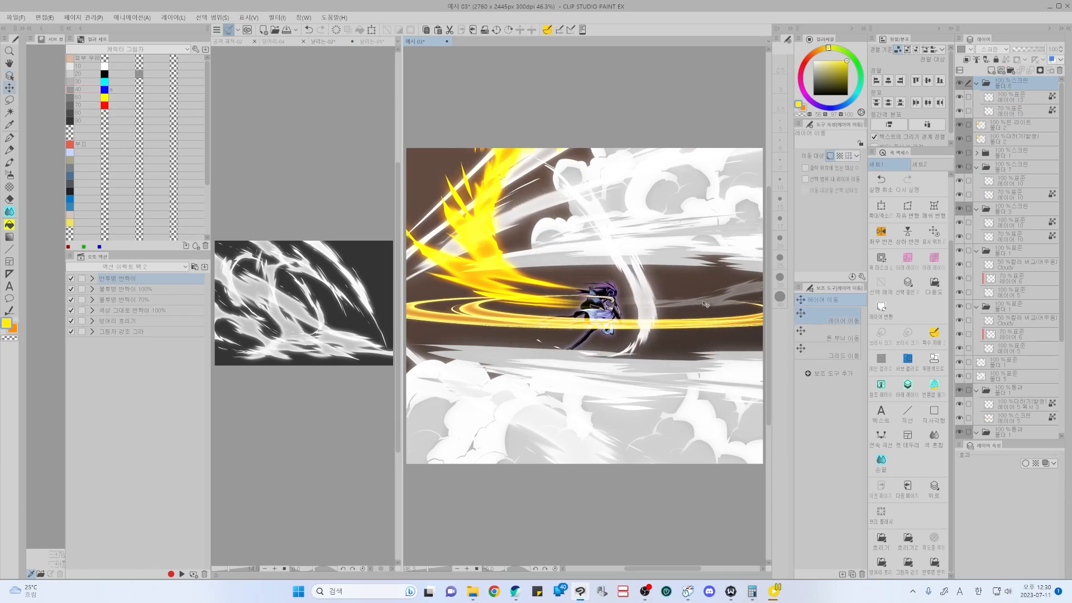
{"action": "key", "text": "ctrl+shift+t"}
{"action": "mouse_move", "coordinate": [691, 152]}
{"action": "left_mouse_down"}
{"action": "mouse_move", "coordinate": [726, 299]}
{"action": "mouse_move", "coordinate": [620, 398]}
{"action": "left_mouse_up"}
{"action": "scroll", "coordinate": [678, 316], "scroll_direction": "down", "scroll_amount": 3}
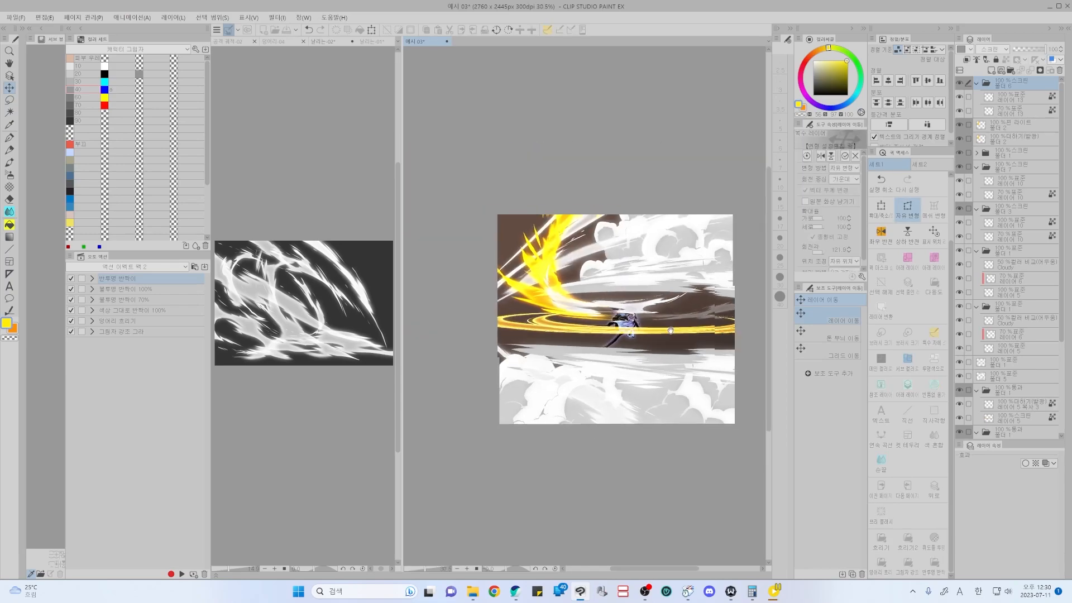
- Reposition the slash and distort its corners so it sweeps over the lower-left clouds beneath the character
{"action": "mouse_move", "coordinate": [615, 370]}
{"action": "left_mouse_down"}
{"action": "mouse_move", "coordinate": [617, 359]}
{"action": "mouse_move", "coordinate": [586, 452]}
{"action": "left_mouse_up"}
{"action": "left_click_drag", "start_coordinate": [552, 239], "coordinate": [562, 282]}
{"action": "left_click_drag", "start_coordinate": [559, 384], "coordinate": [741, 403]}
{"action": "left_click_drag", "start_coordinate": [552, 468], "coordinate": [517, 444]}
{"action": "left_click_drag", "start_coordinate": [553, 402], "coordinate": [560, 431]}
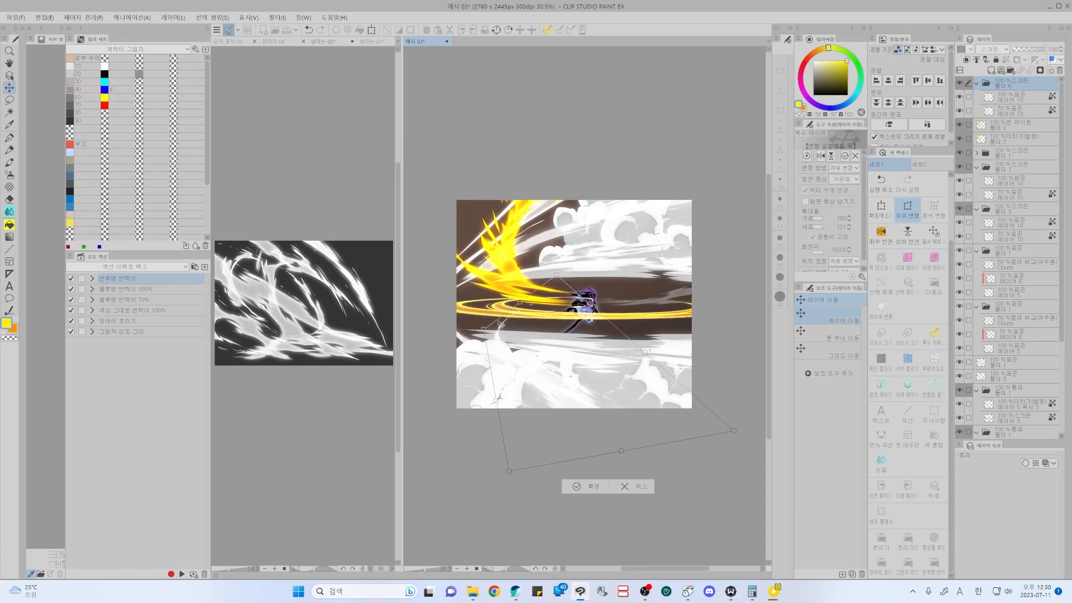
{"action": "left_click_drag", "start_coordinate": [556, 275], "coordinate": [569, 293]}
{"action": "left_click_drag", "start_coordinate": [484, 329], "coordinate": [462, 318]}
{"action": "left_click_drag", "start_coordinate": [734, 431], "coordinate": [813, 415]}
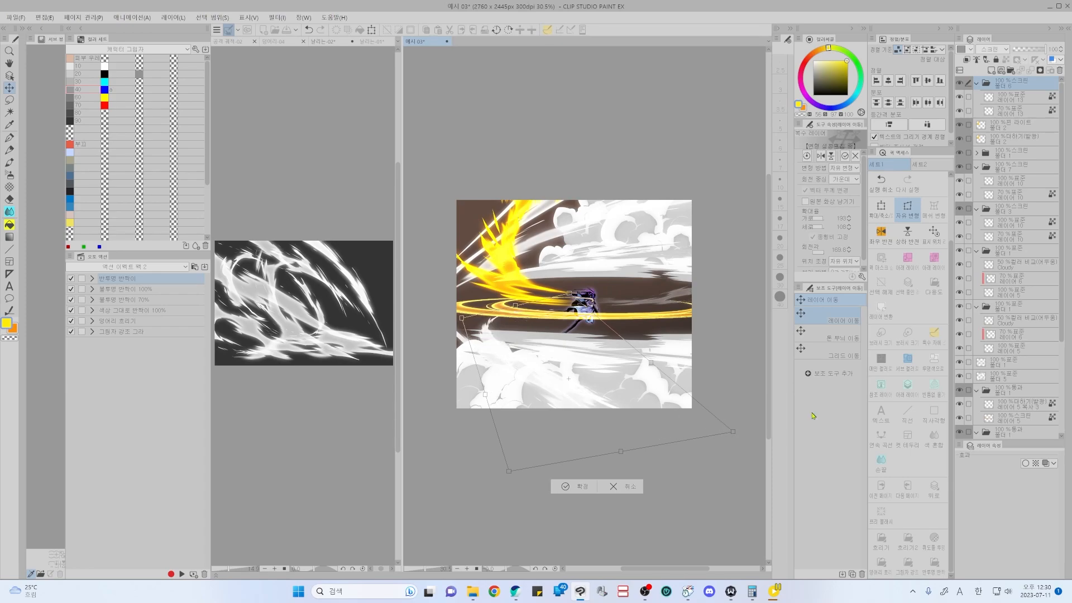
- Enlarge the slash by stretching its transform frame far beyond the canvas's lower and right edges
{"action": "scroll", "coordinate": [744, 433], "scroll_direction": "down", "scroll_amount": 2}
{"action": "left_click_drag", "start_coordinate": [744, 433], "coordinate": [764, 320]}
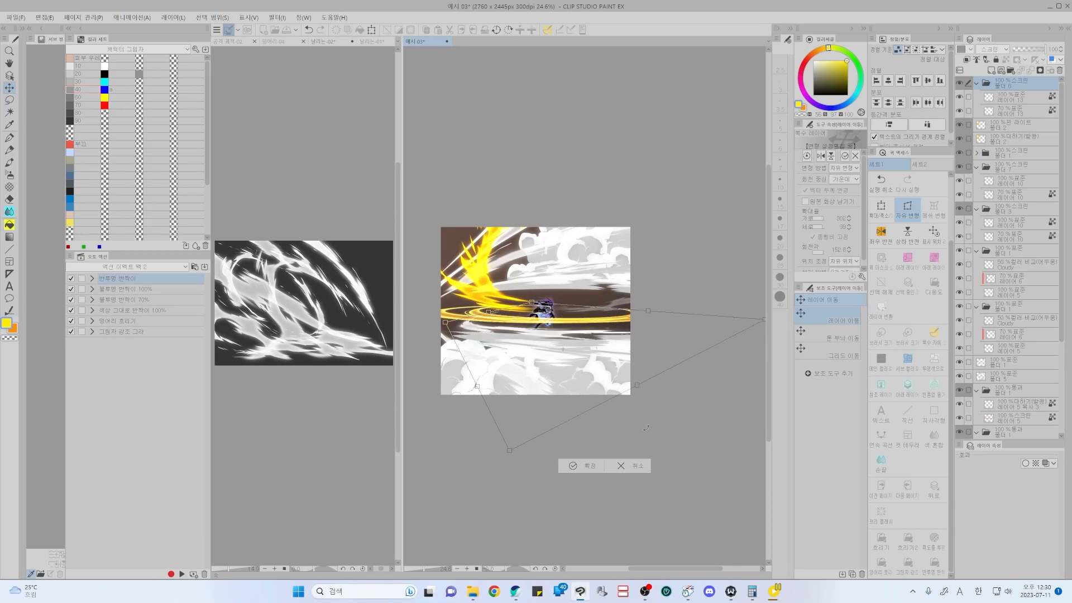
{"action": "left_click_drag", "start_coordinate": [516, 455], "coordinate": [487, 545]}
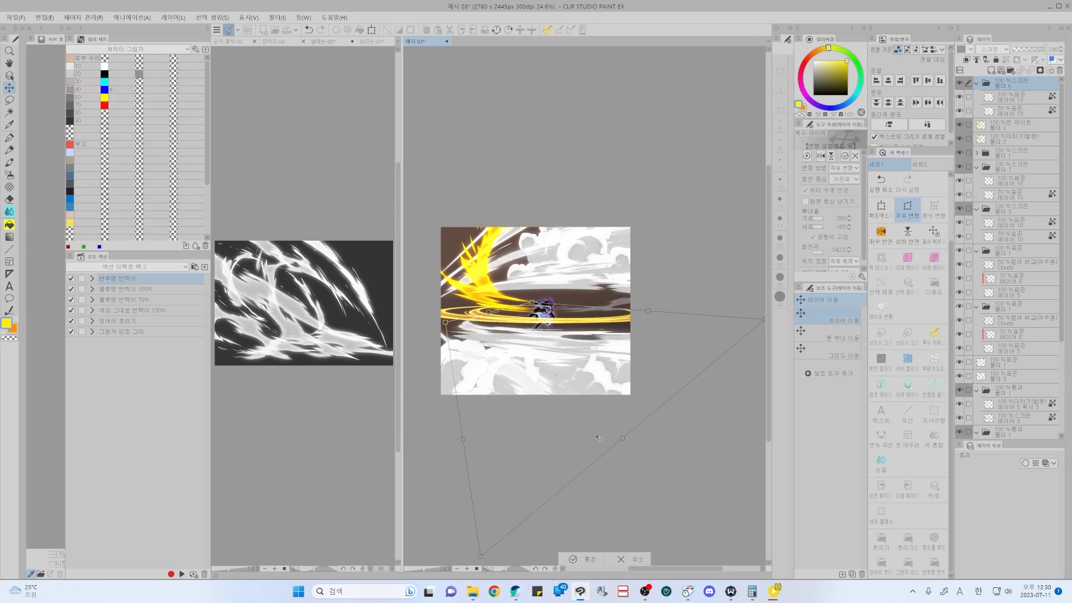
{"action": "left_click_drag", "start_coordinate": [761, 324], "coordinate": [771, 363]}
{"action": "key", "text": "ctrl+z"}
{"action": "left_click_drag", "start_coordinate": [586, 481], "coordinate": [632, 404]}
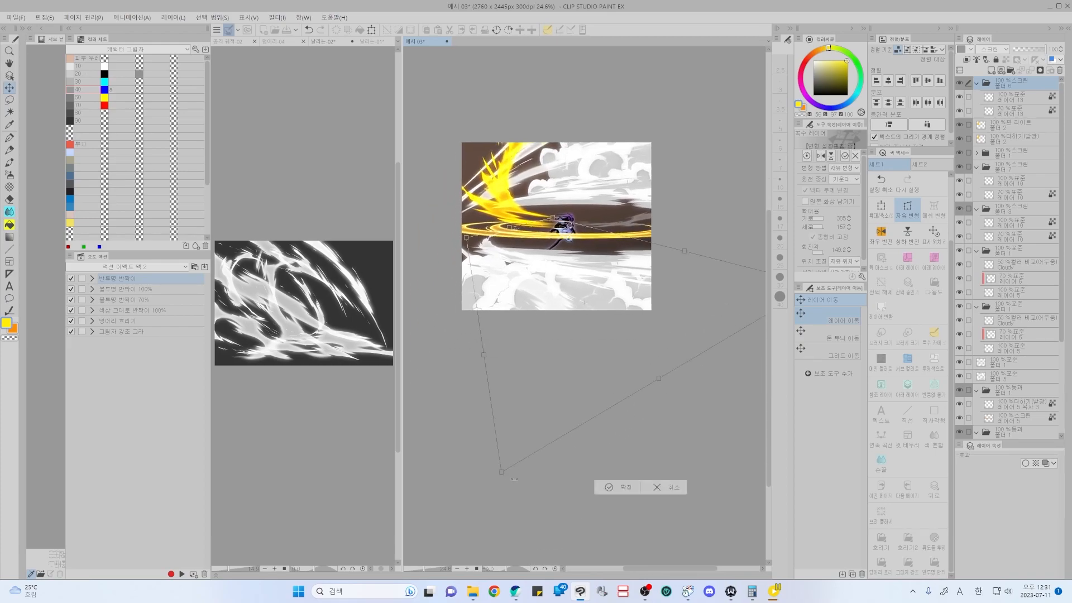
{"action": "left_click_drag", "start_coordinate": [502, 474], "coordinate": [622, 563]}
{"action": "left_click_drag", "start_coordinate": [545, 402], "coordinate": [504, 403]}
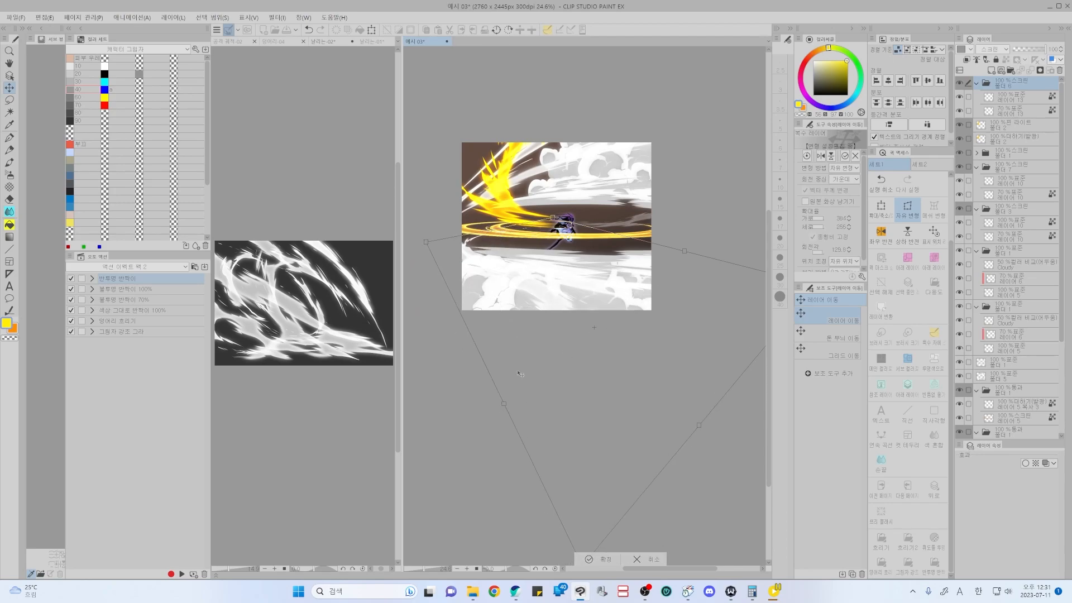
{"action": "left_click_drag", "start_coordinate": [552, 218], "coordinate": [580, 207]}
{"action": "left_click_drag", "start_coordinate": [504, 231], "coordinate": [502, 227]}
{"action": "scroll", "coordinate": [677, 428], "scroll_direction": "down", "scroll_amount": 1}
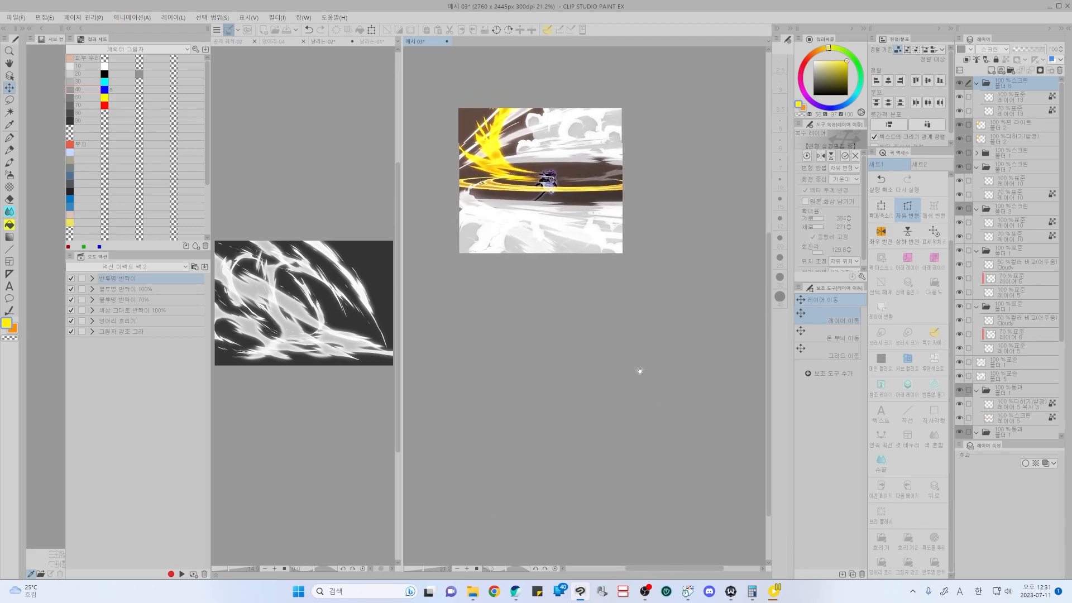
- Distort the enlarged slash's transform corners so it tapers from beside the character down across the lower clouds
{"action": "left_click_drag", "start_coordinate": [562, 472], "coordinate": [501, 511]}
{"action": "left_click_drag", "start_coordinate": [426, 188], "coordinate": [448, 177]}
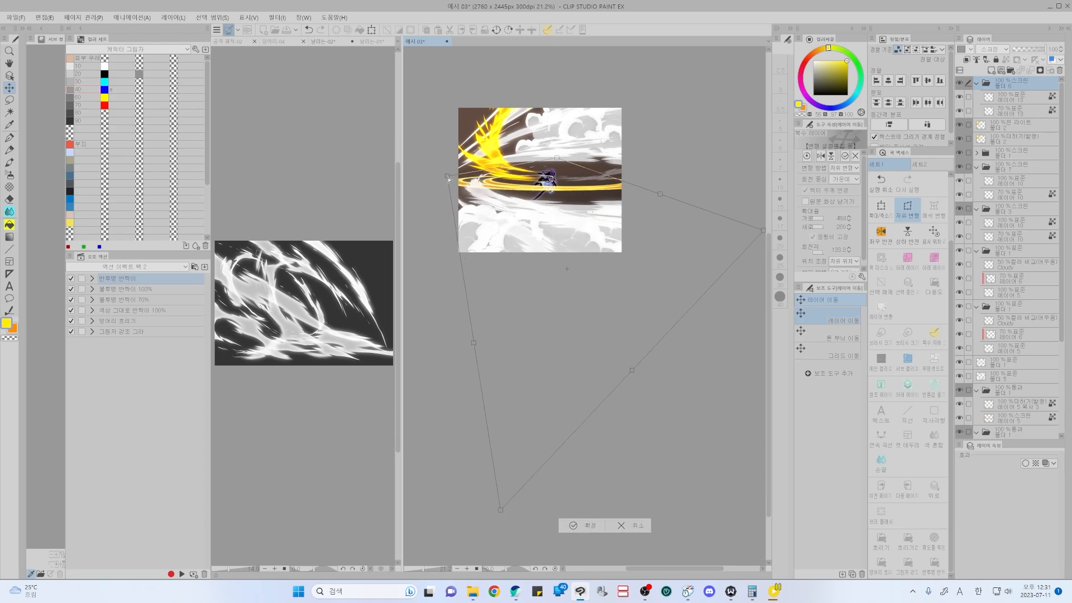
{"action": "left_click_drag", "start_coordinate": [561, 159], "coordinate": [554, 170]}
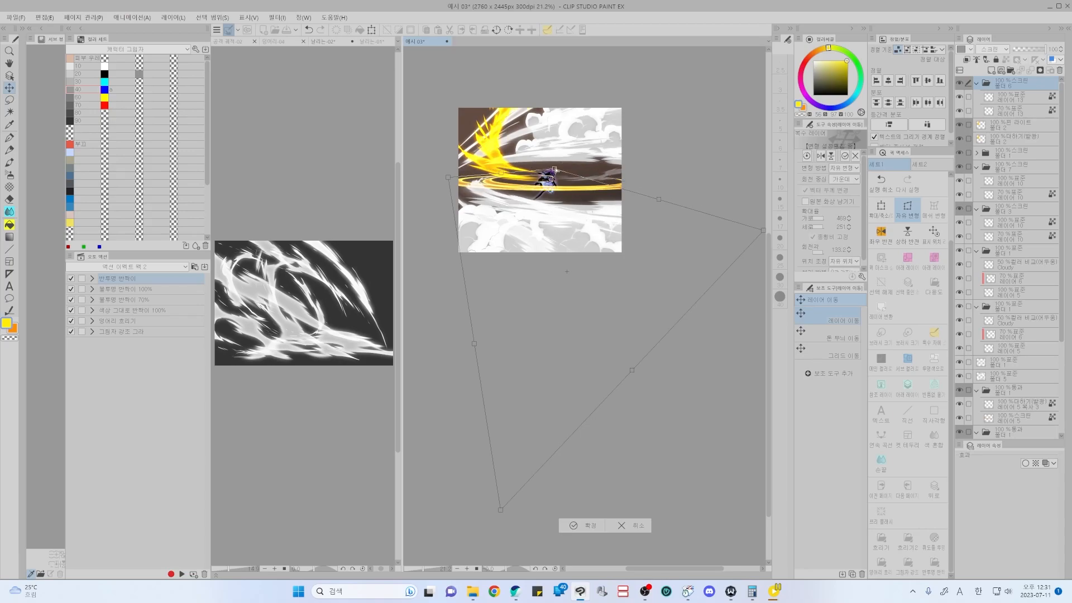
{"action": "left_click_drag", "start_coordinate": [501, 508], "coordinate": [465, 535]}
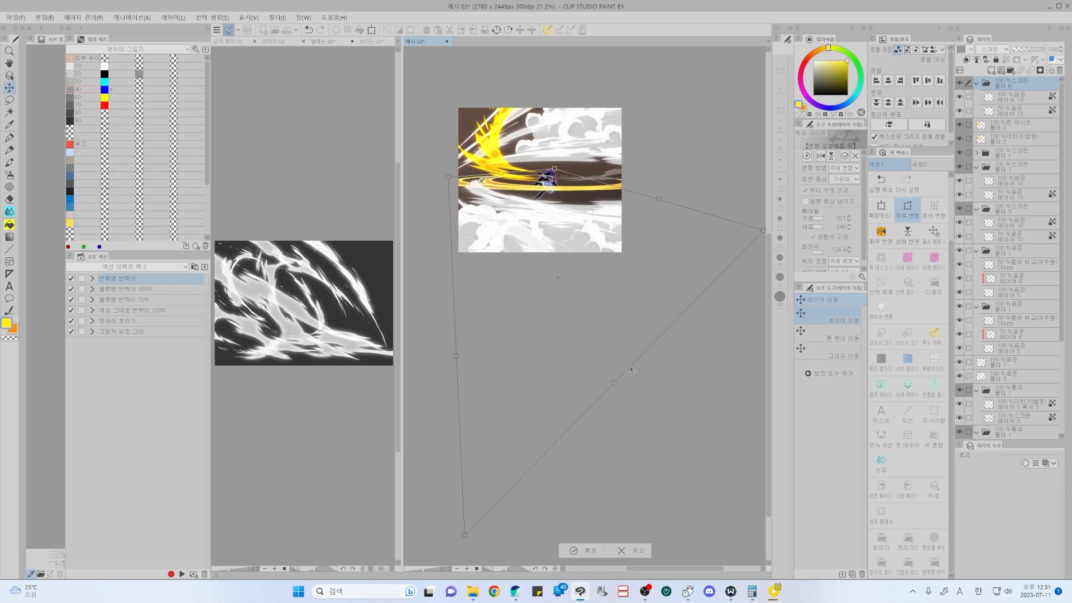
{"action": "left_click_drag", "start_coordinate": [614, 384], "coordinate": [599, 411]}
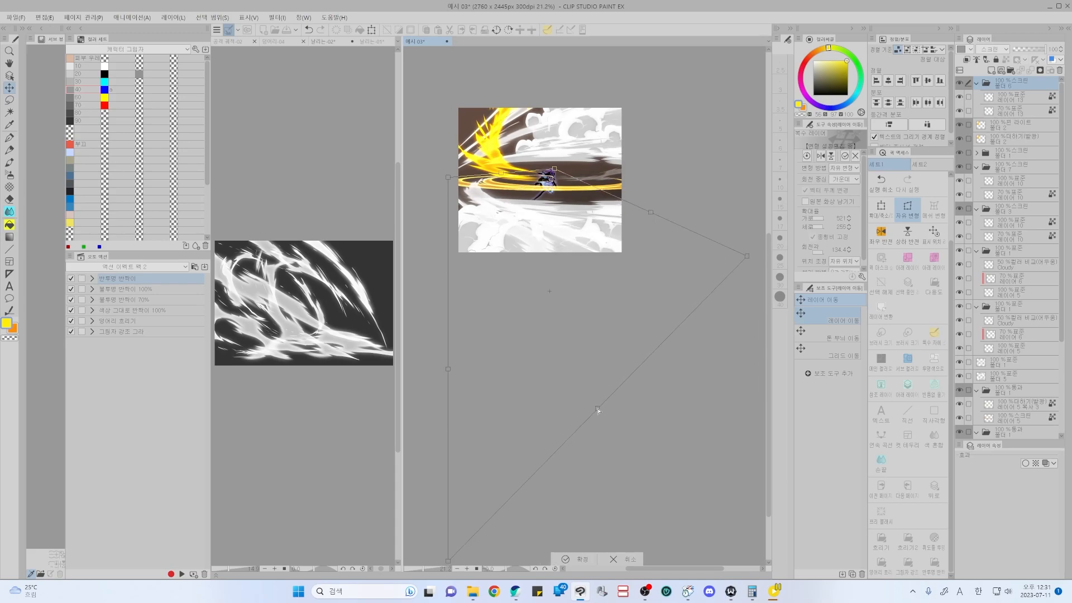
{"action": "key", "text": "Return"}
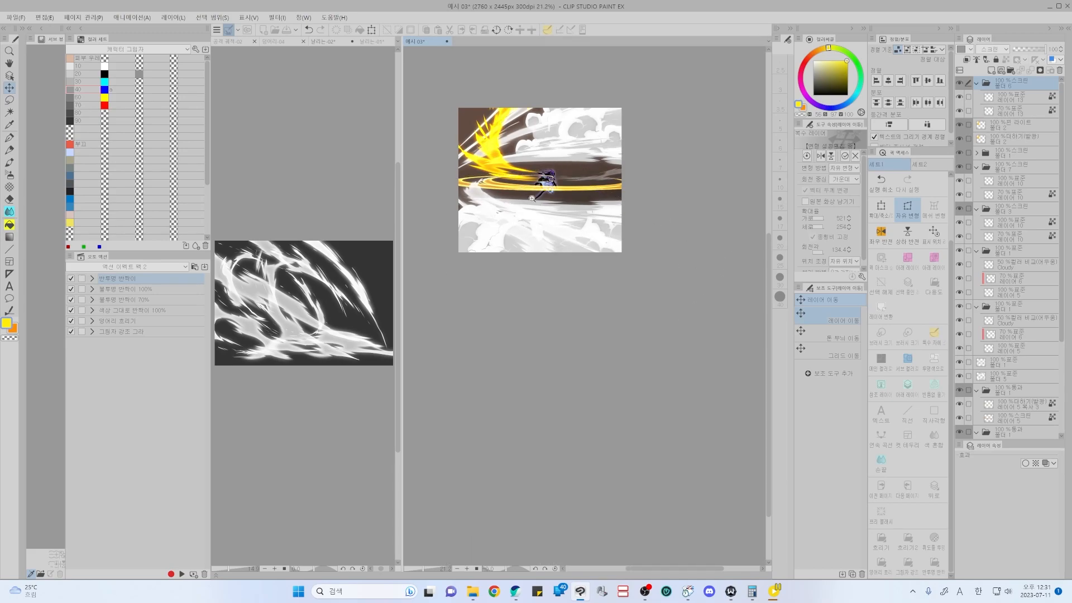
- Fine-tune the slash's position just below the golden ring around the character and apply the transform
{"action": "scroll", "coordinate": [526, 205], "scroll_direction": "up", "scroll_amount": 1}
{"action": "left_click_drag", "start_coordinate": [526, 205], "coordinate": [609, 195]}
{"action": "left_click_drag", "start_coordinate": [609, 184], "coordinate": [622, 228]}
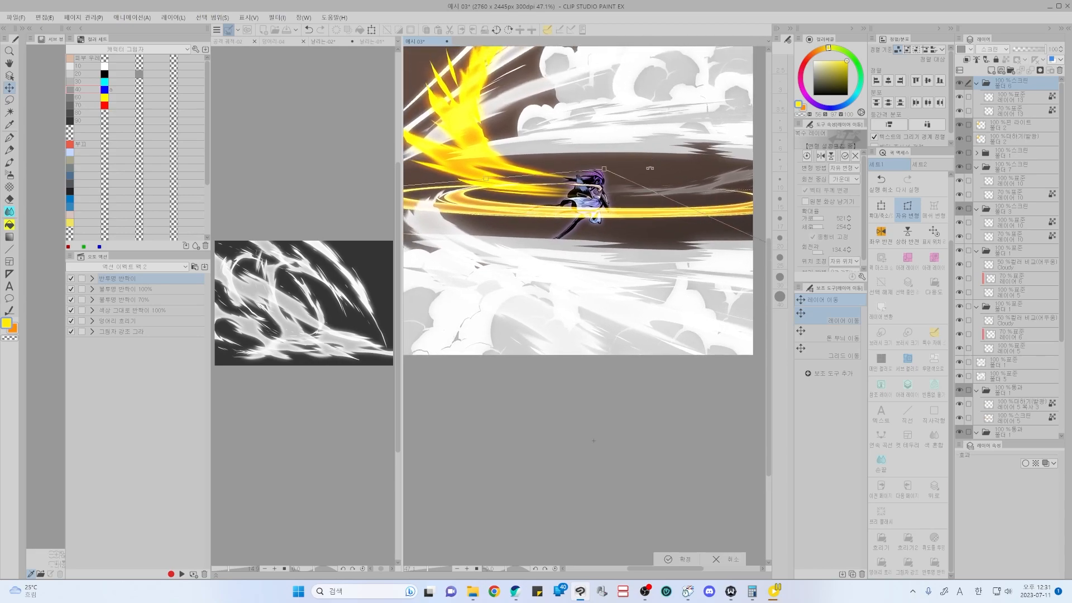
{"action": "left_click_drag", "start_coordinate": [487, 179], "coordinate": [488, 183]}
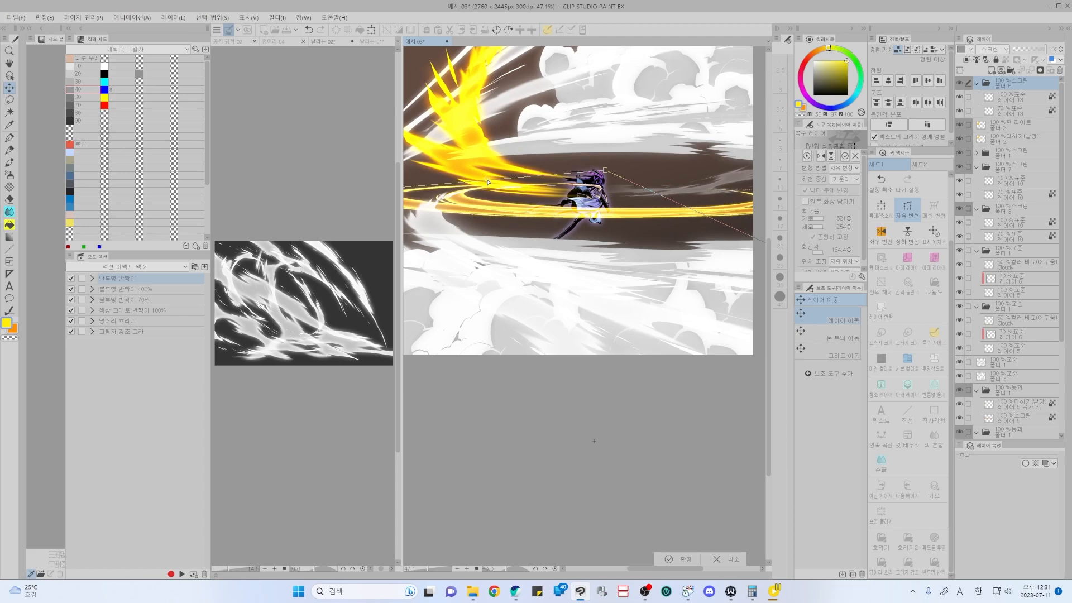
{"action": "key", "text": "ctrl+0"}
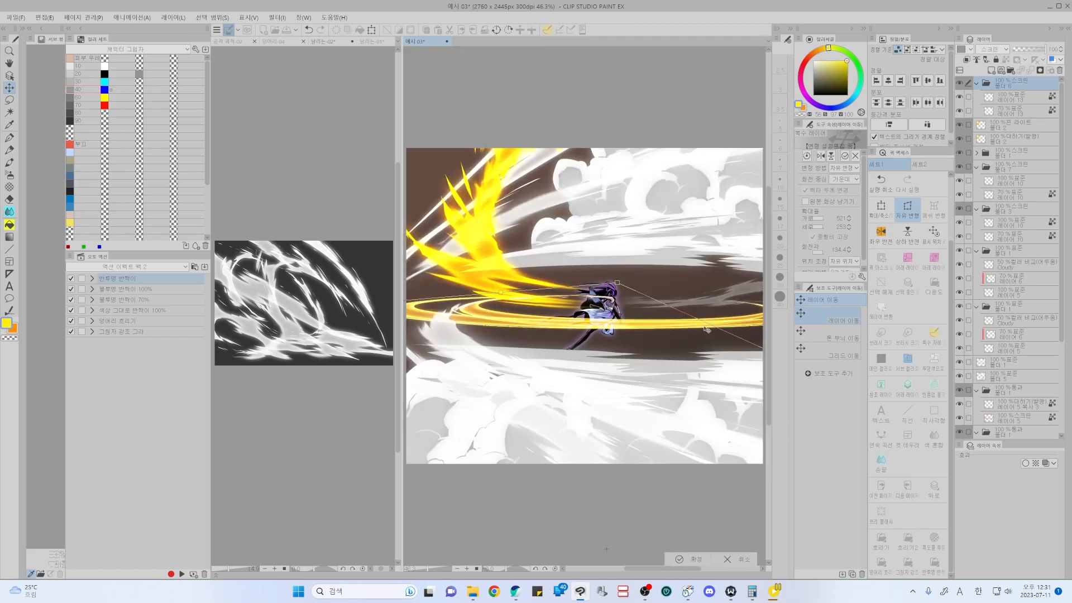
{"action": "key", "text": "Return"}
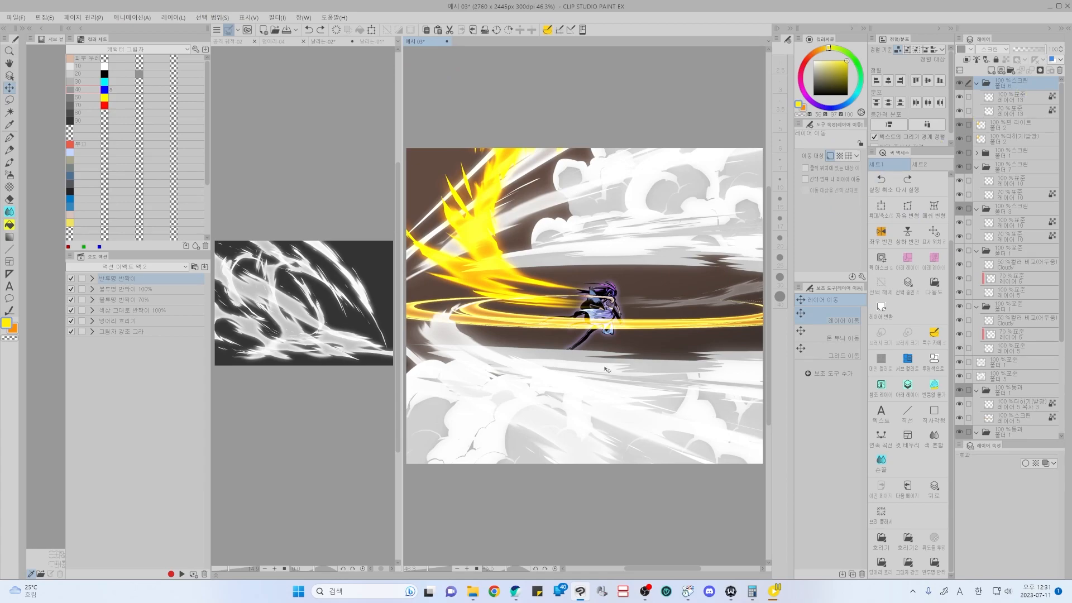
- Recolor the slash folder's upper layer yellow and its lower 70% layer orange
{"action": "key", "text": "p"}
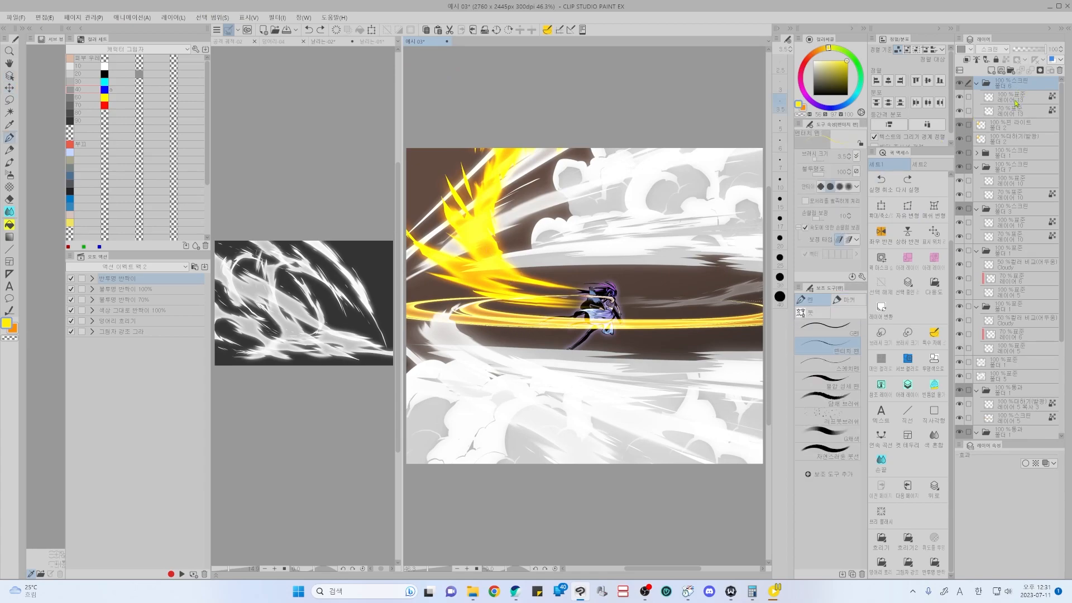
{"action": "left_click", "coordinate": [1016, 98]}
{"action": "left_click_drag", "start_coordinate": [423, 324], "coordinate": [475, 345]}
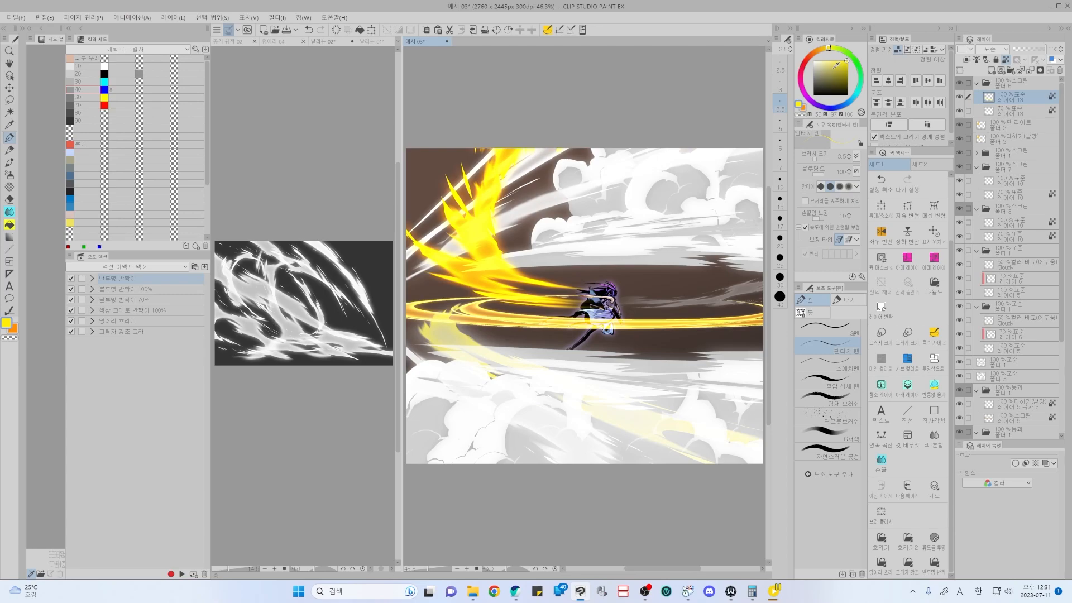
{"action": "left_click", "coordinate": [1023, 113]}
{"action": "left_click", "coordinate": [821, 58]}
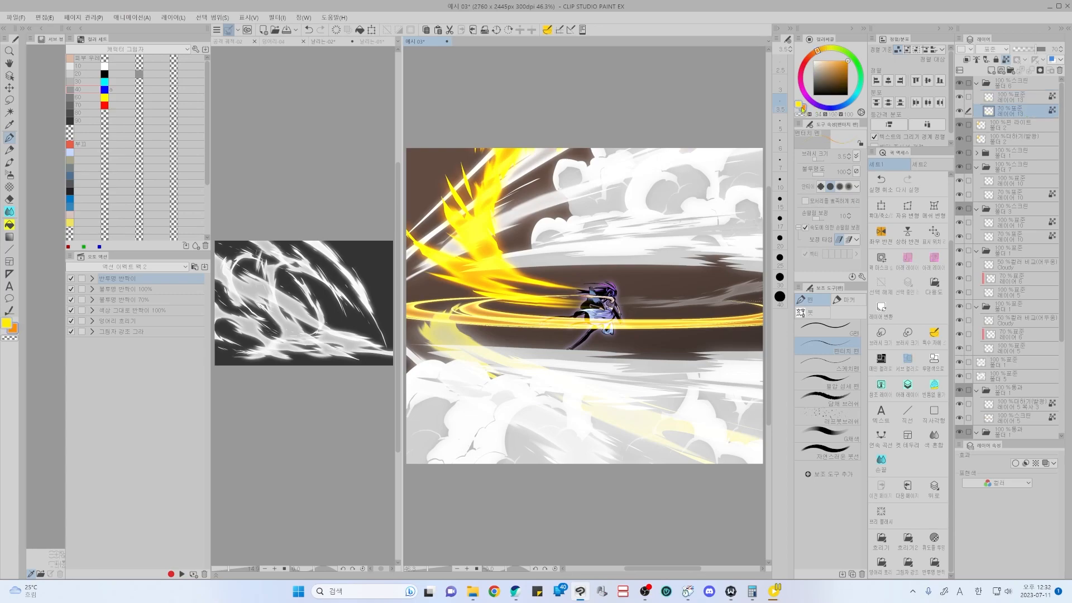
{"action": "key", "text": "alt+Delete"}
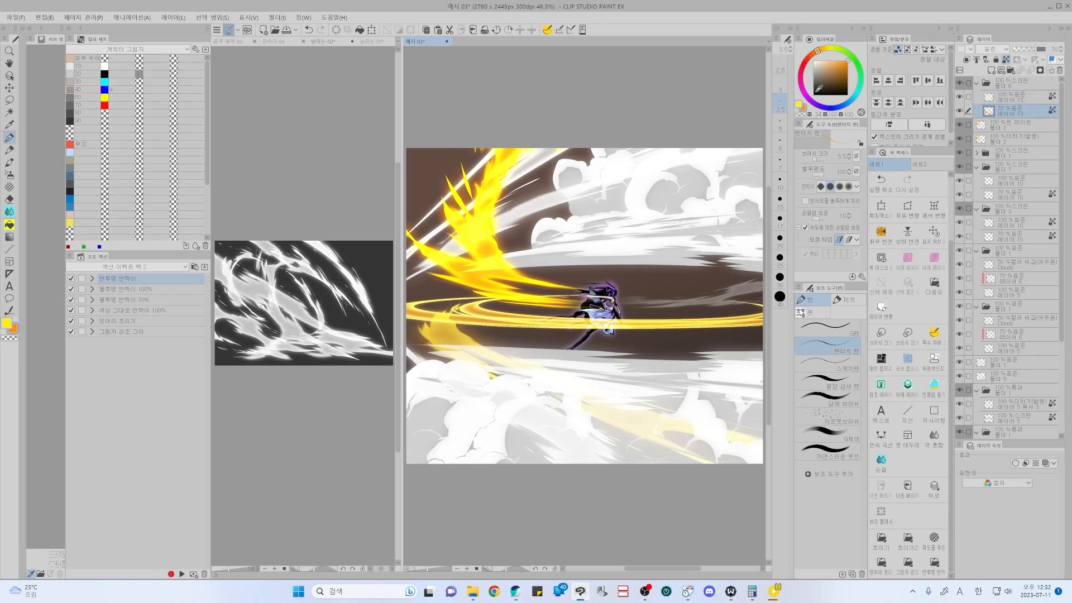
{"action": "key", "text": "x"}
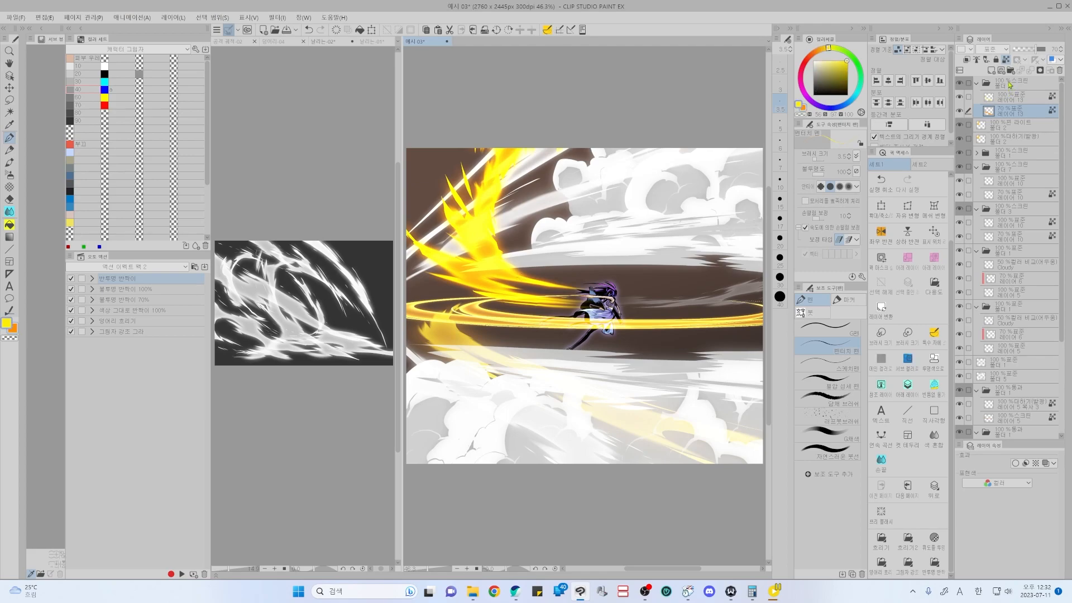
- Set the slash folder's blending mode to Add (Glow) and compare the scene with its upper layer hidden and shown
{"action": "left_click", "coordinate": [1009, 85]}
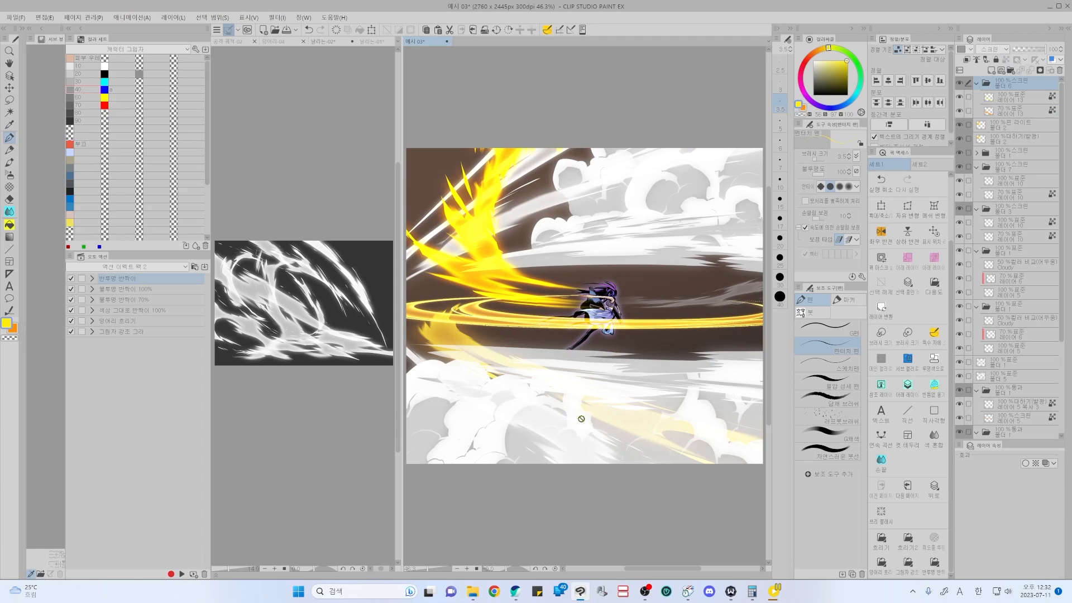
{"action": "left_click", "coordinate": [1011, 167]}
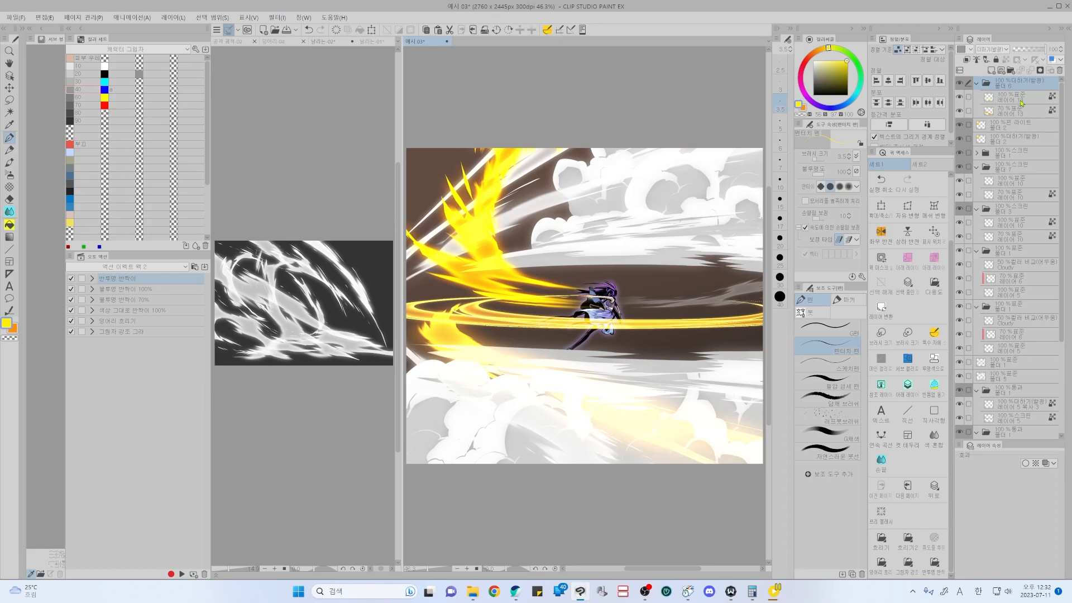
{"action": "left_click", "coordinate": [992, 98]}
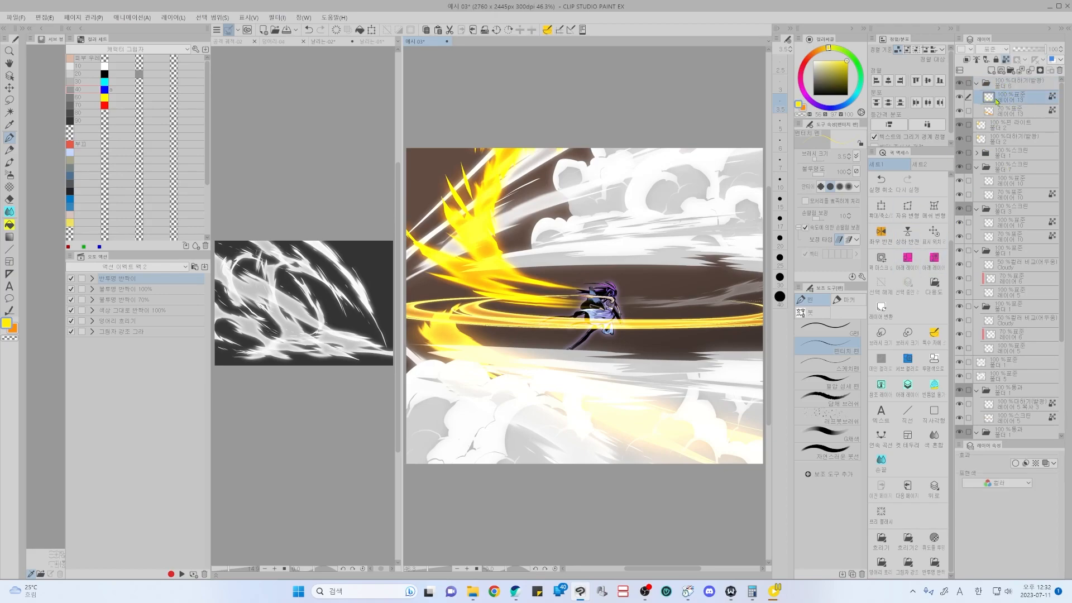
{"action": "left_click", "coordinate": [960, 98]}
{"action": "left_click", "coordinate": [961, 98]}
{"action": "left_click", "coordinate": [960, 98]}
{"action": "left_click", "coordinate": [960, 98]}
- Place a Normal-mode copy of the yellow slash layer above its folder and return the folder to Screen blending
{"action": "left_click", "coordinate": [1009, 86]}
{"action": "left_click", "coordinate": [977, 83]}
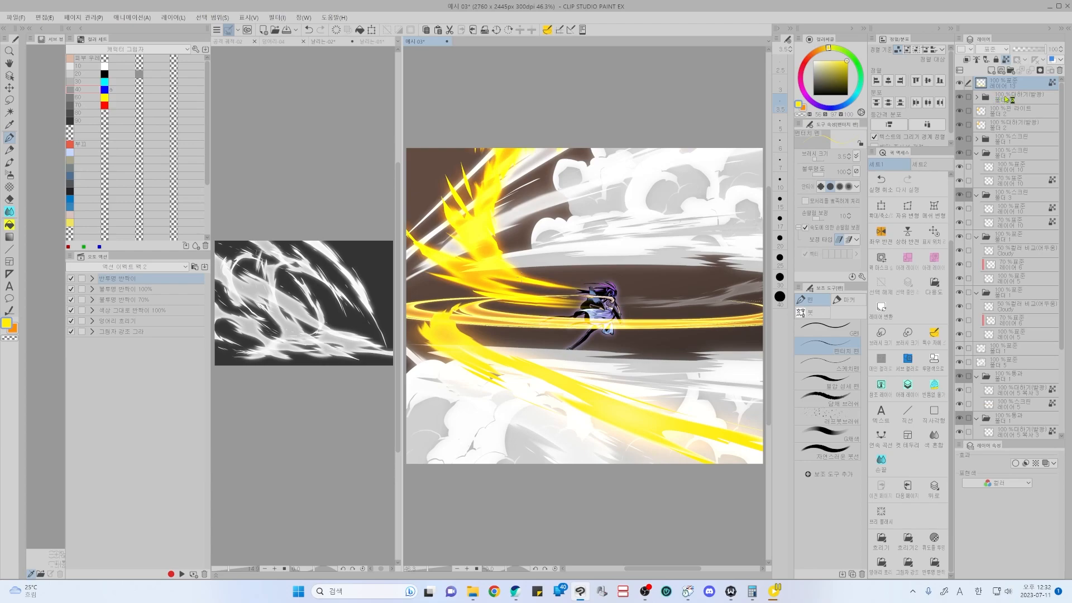
{"action": "left_click", "coordinate": [1007, 97]}
{"action": "left_click", "coordinate": [1020, 85]}
{"action": "key", "text": "ctrl+z"}
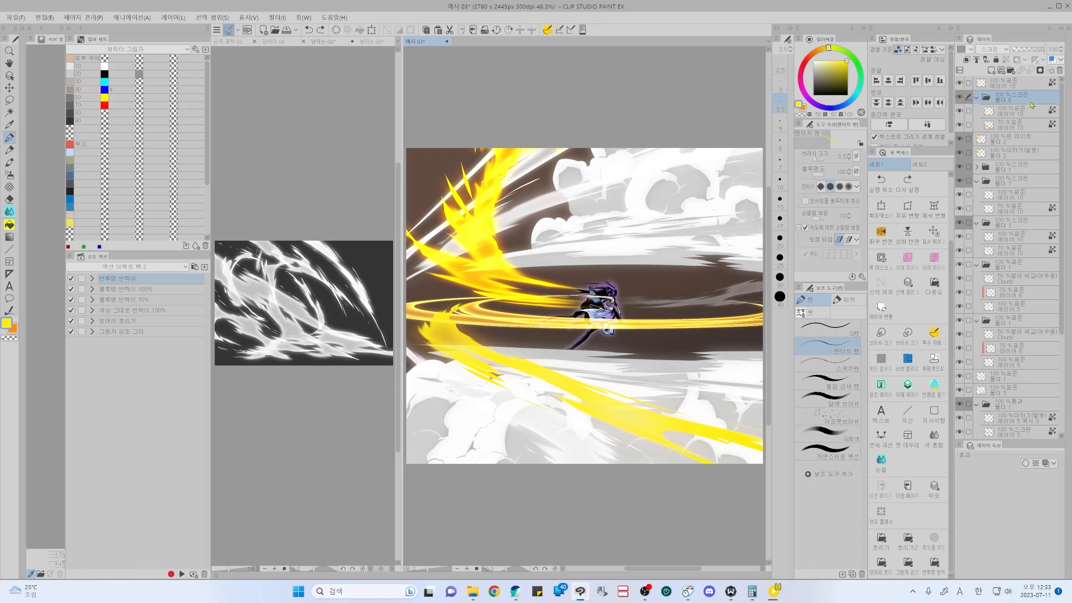
- Collapse the slash folder and set the yellow slash copy above it to Screen blending
{"action": "left_click", "coordinate": [1027, 127]}
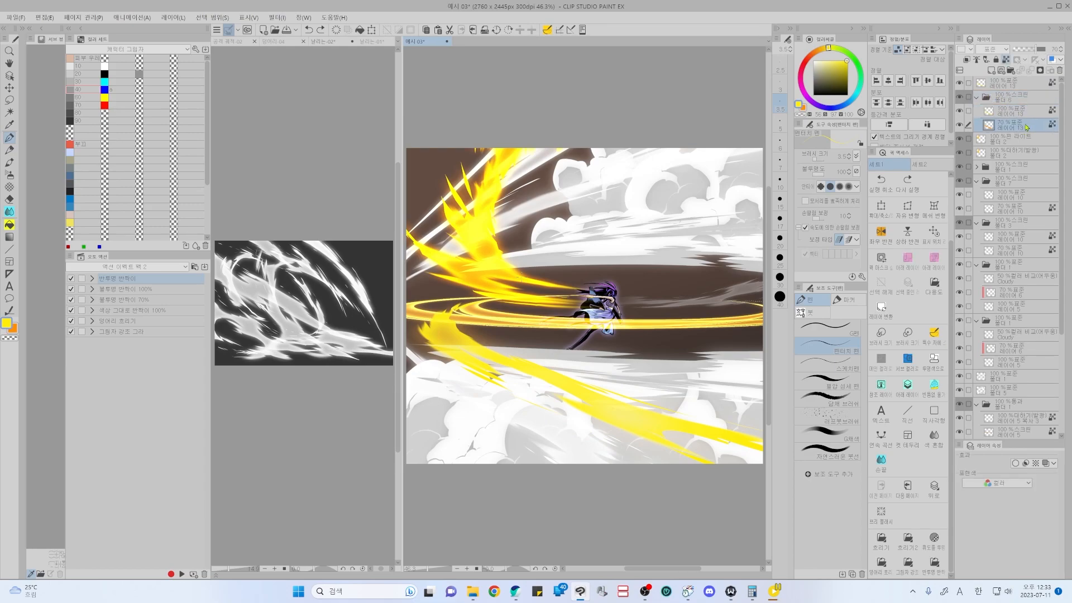
{"action": "left_click", "coordinate": [1028, 112]}
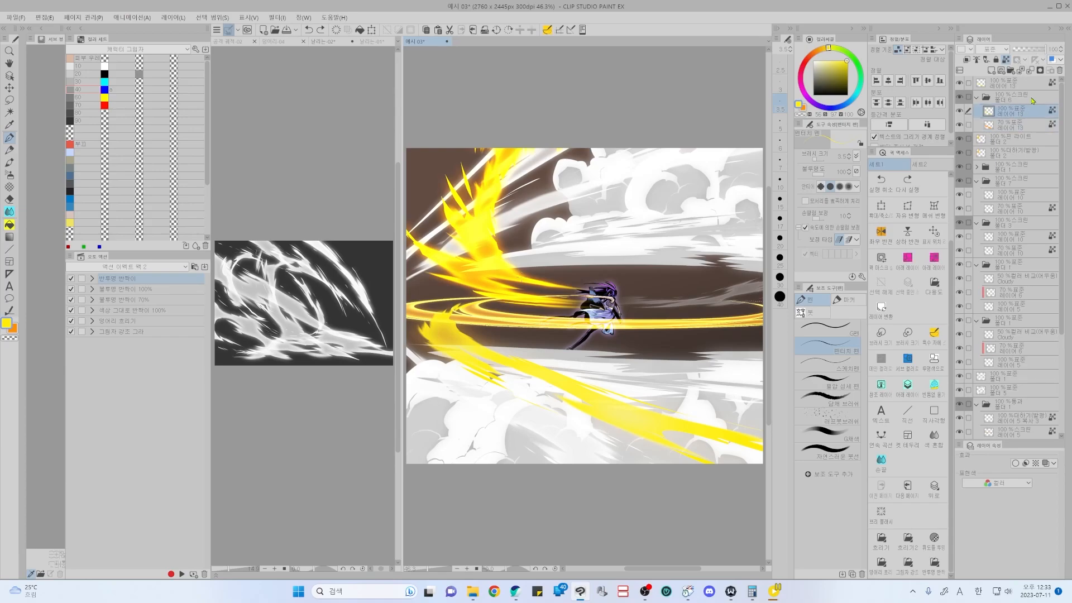
{"action": "left_click", "coordinate": [1032, 100]}
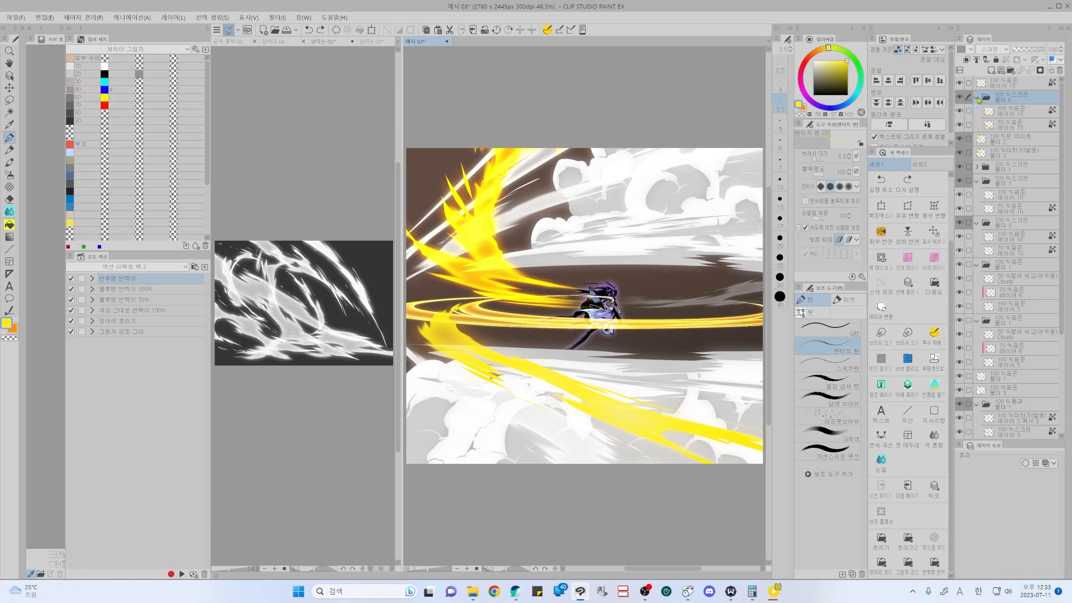
{"action": "left_click", "coordinate": [978, 99]}
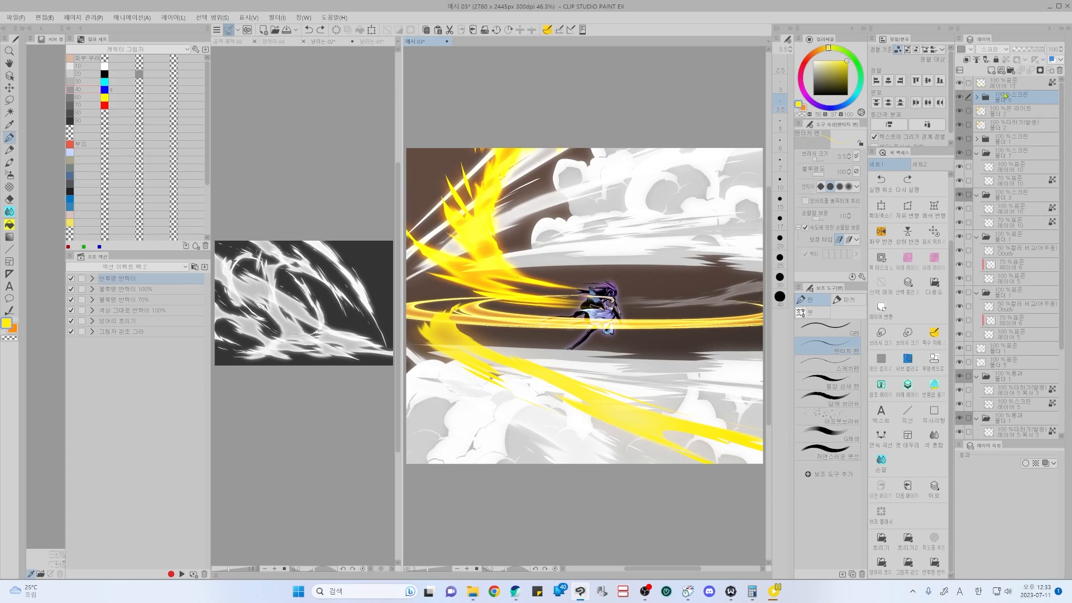
{"action": "left_click", "coordinate": [1011, 85]}
{"action": "left_click", "coordinate": [991, 49]}
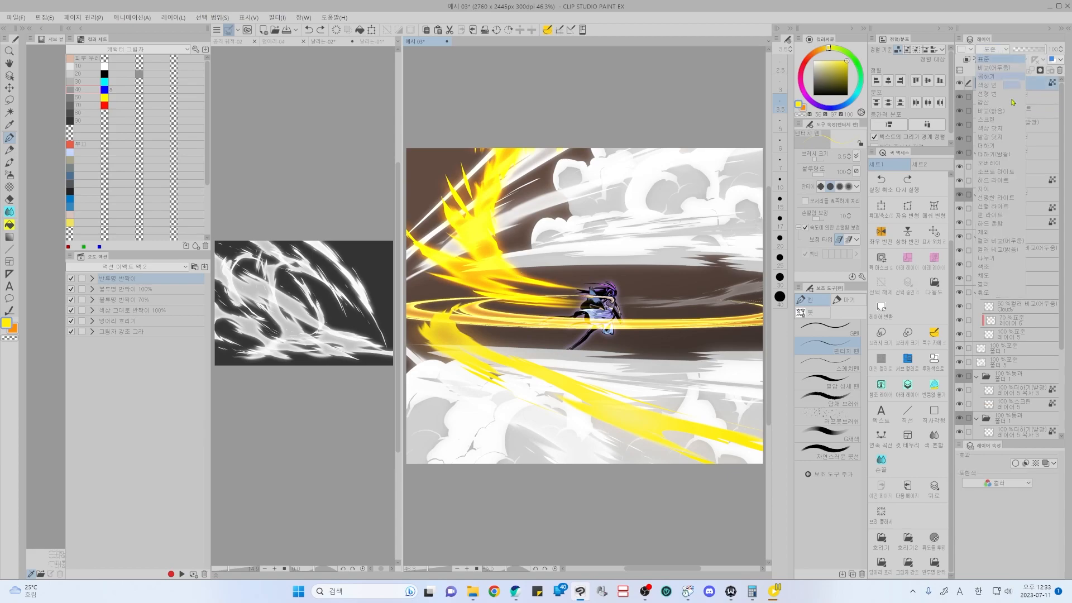
{"action": "left_click", "coordinate": [1002, 124]}
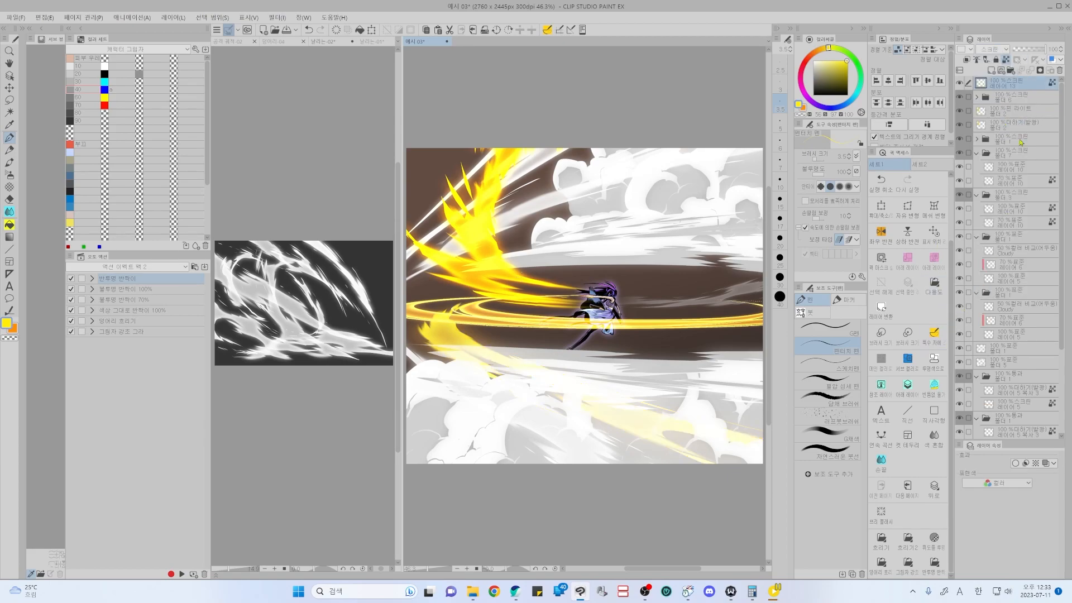
- Set the slash folder's blending mode to Pin Light and check the effect with the Screen copy hidden
{"action": "left_click", "coordinate": [991, 49]}
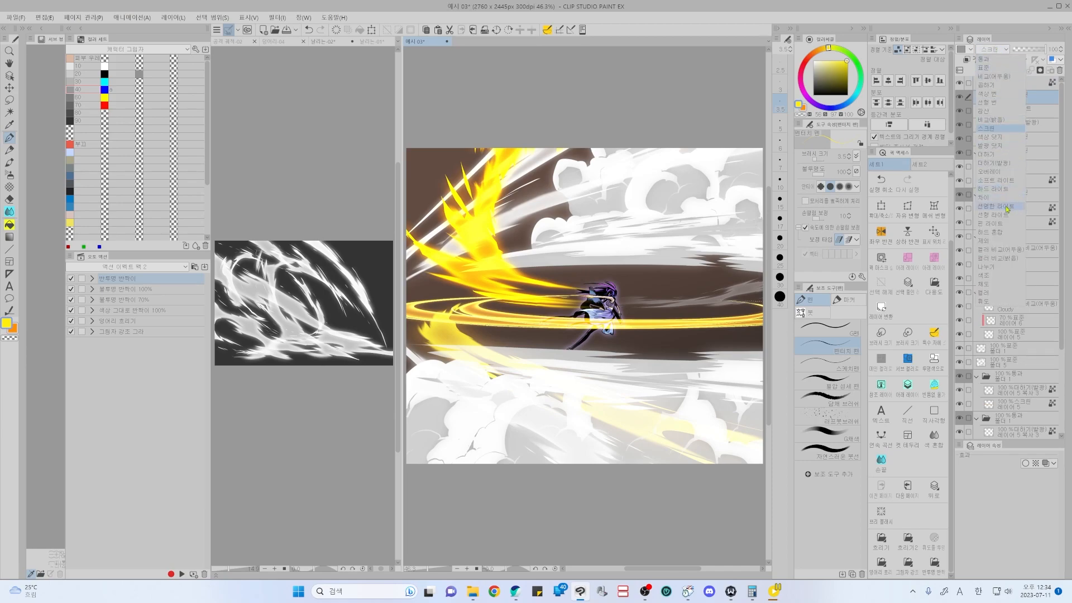
{"action": "left_click", "coordinate": [996, 224]}
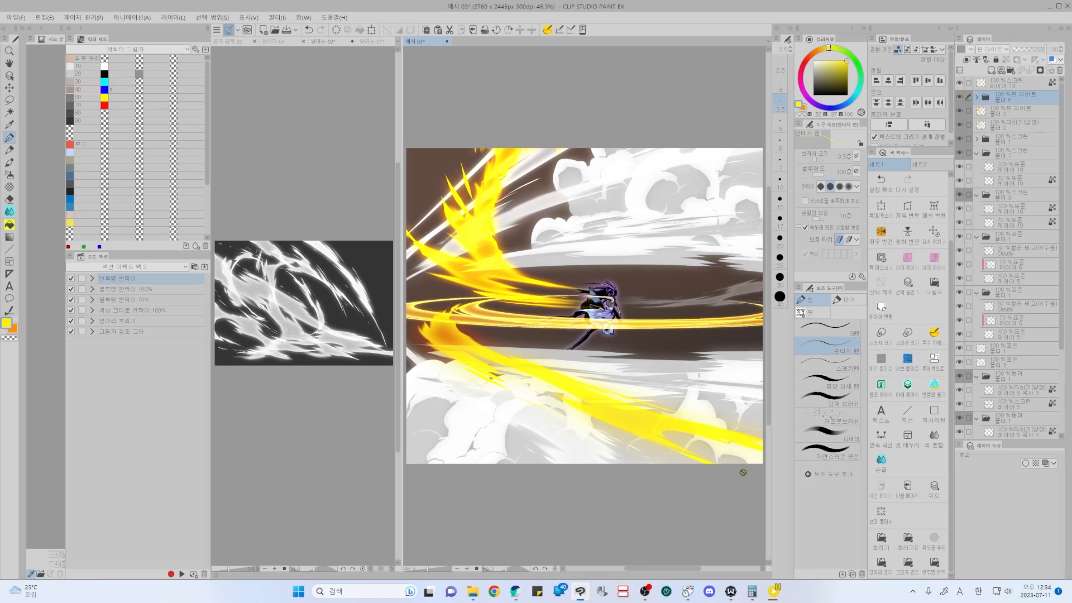
{"action": "left_click", "coordinate": [1006, 88]}
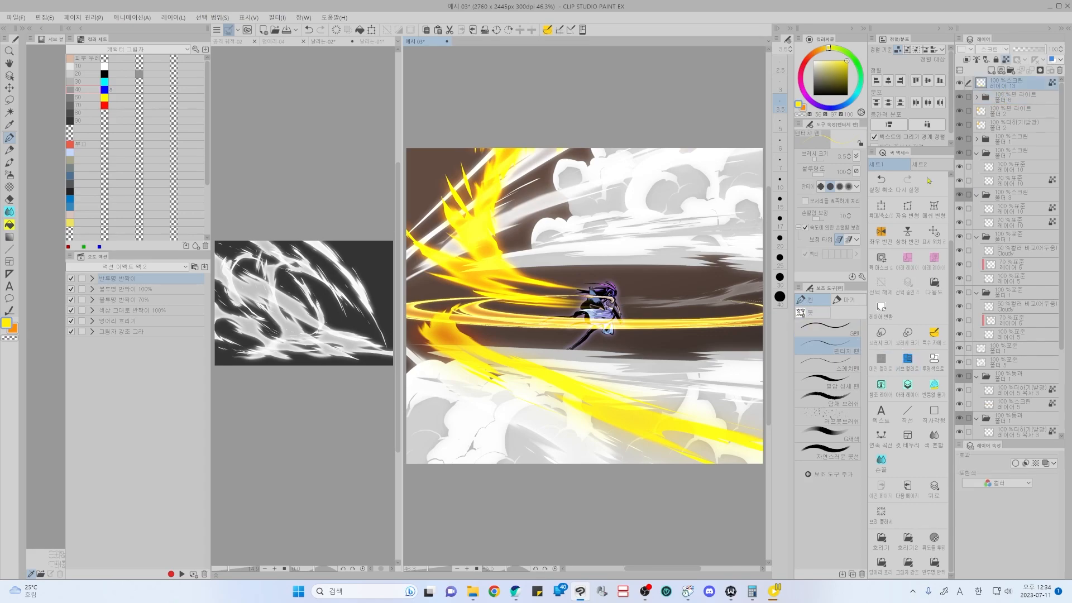
{"action": "left_click", "coordinate": [961, 83]}
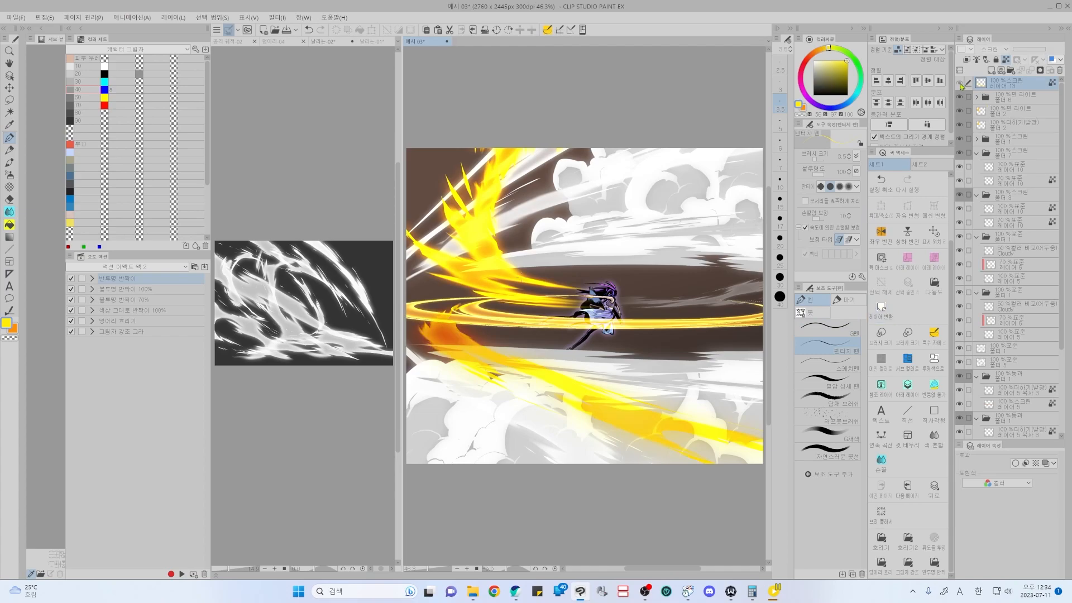
- Duplicate the yellow slash copy, set the duplicate to Add (Glow), and shift its hue toward red
{"action": "key", "text": "ctrl+c"}
{"action": "key", "text": "ctrl+v"}
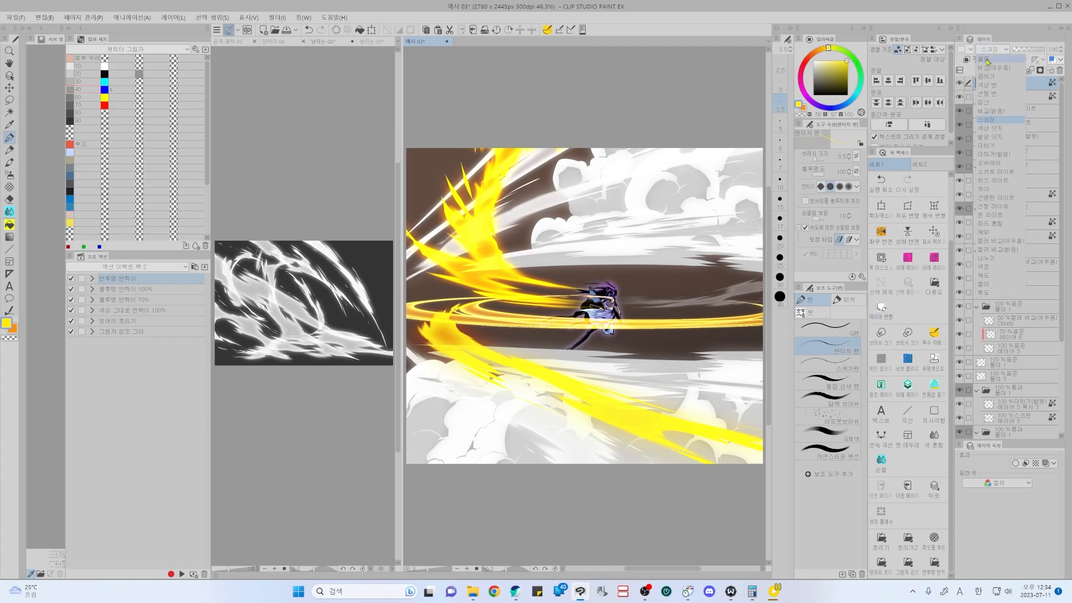
{"action": "left_click", "coordinate": [1012, 159]}
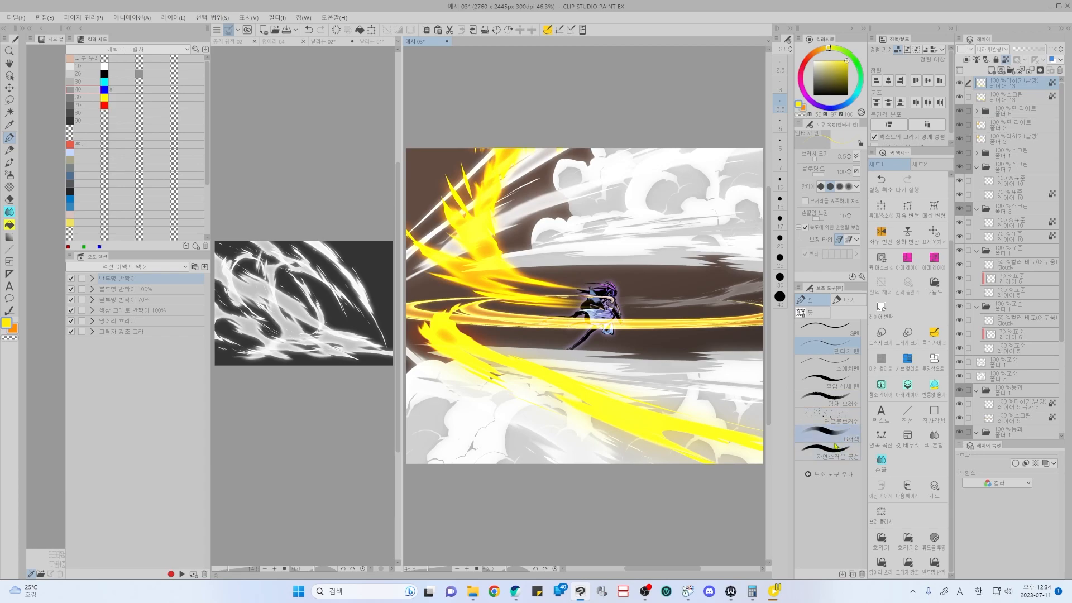
{"action": "key", "text": "ctrl+u"}
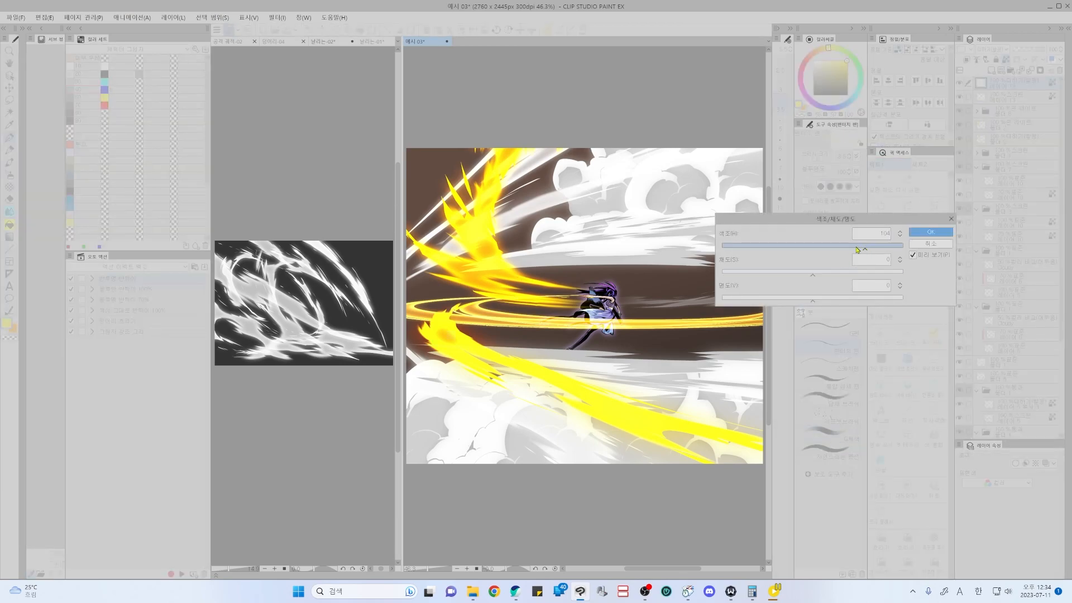
{"action": "left_click_drag", "start_coordinate": [835, 251], "coordinate": [788, 252]}
{"action": "left_click", "coordinate": [930, 232]}
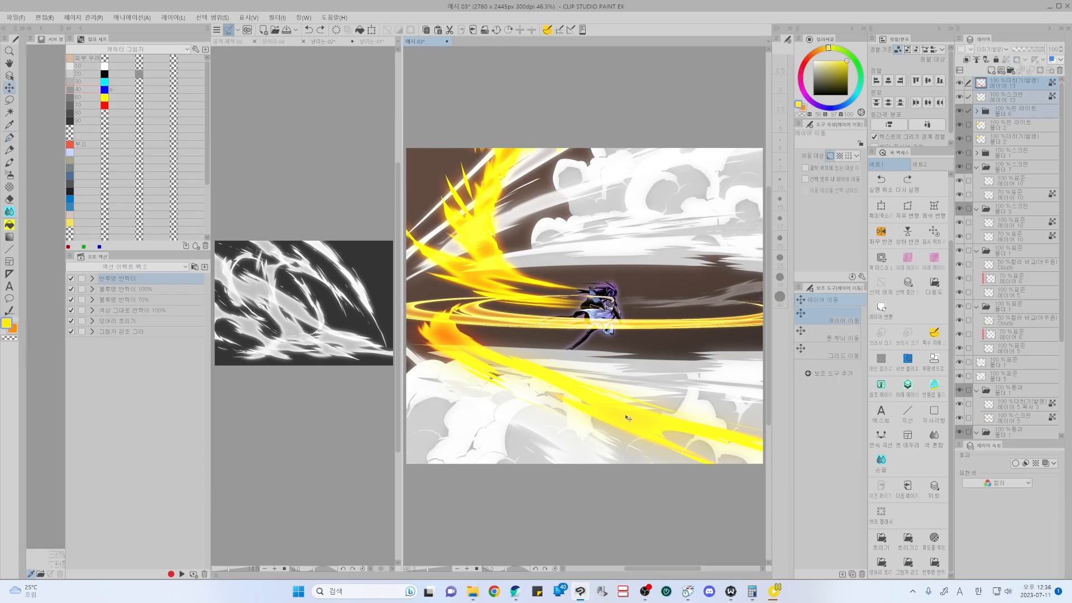
- Try shifting the slash's folder and both copies toward the canvas's left edge, and undo the move
{"action": "left_click_drag", "start_coordinate": [530, 407], "coordinate": [642, 412]}
{"action": "left_click_drag", "start_coordinate": [657, 449], "coordinate": [743, 455]}
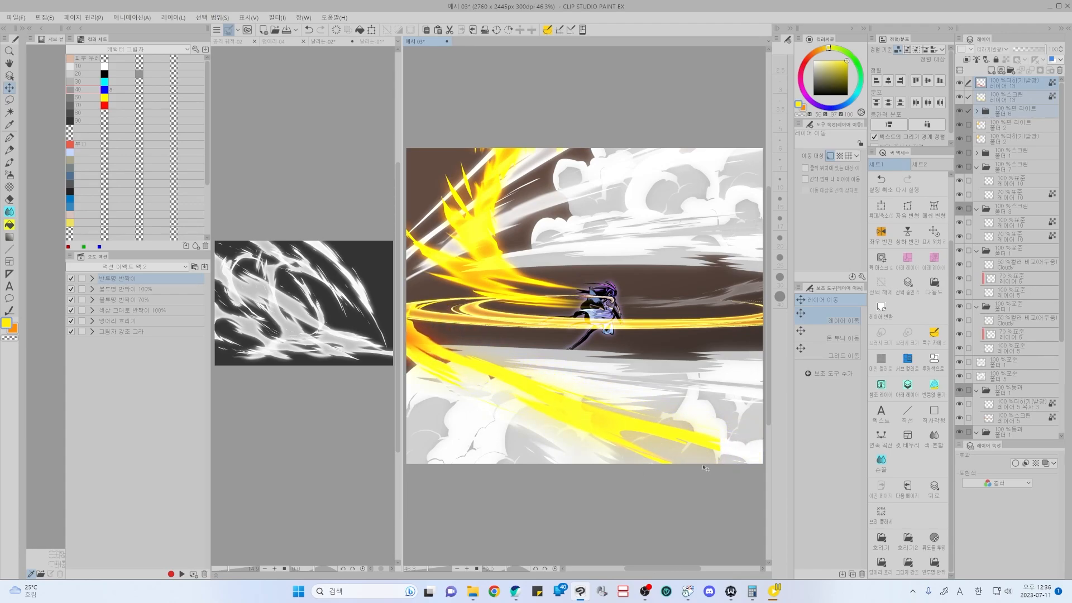
{"action": "key", "text": "ctrl+z"}
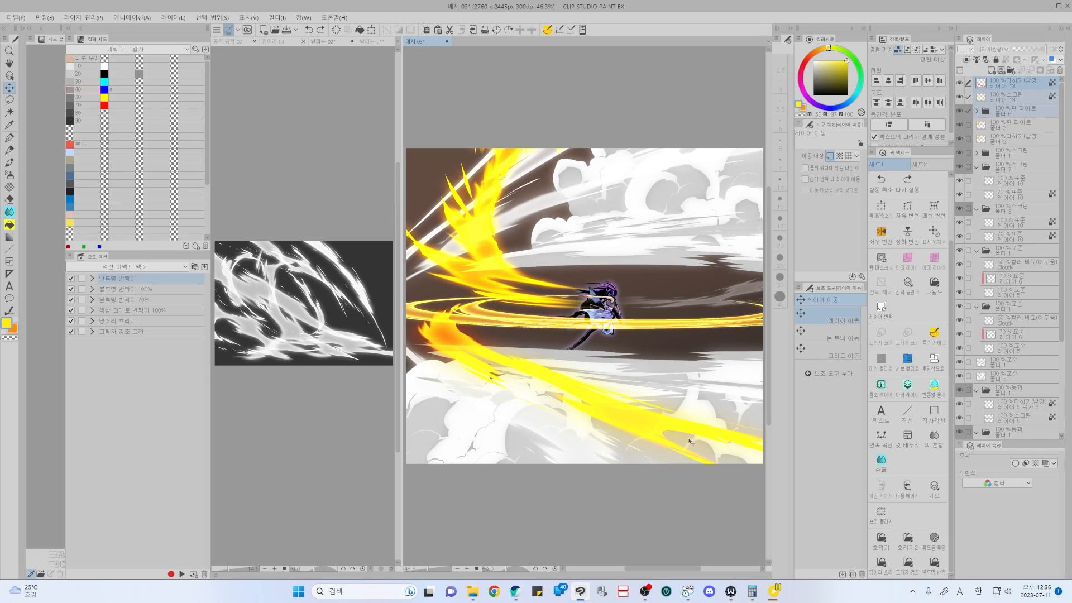
- Free-transform the lower slash's folder and both copies together, stretching them past the canvas's left edge
{"action": "key", "text": "ctrl+shift+t"}
{"action": "left_click_drag", "start_coordinate": [487, 385], "coordinate": [518, 387]}
{"action": "scroll", "coordinate": [564, 395], "scroll_direction": "down", "scroll_amount": 2}
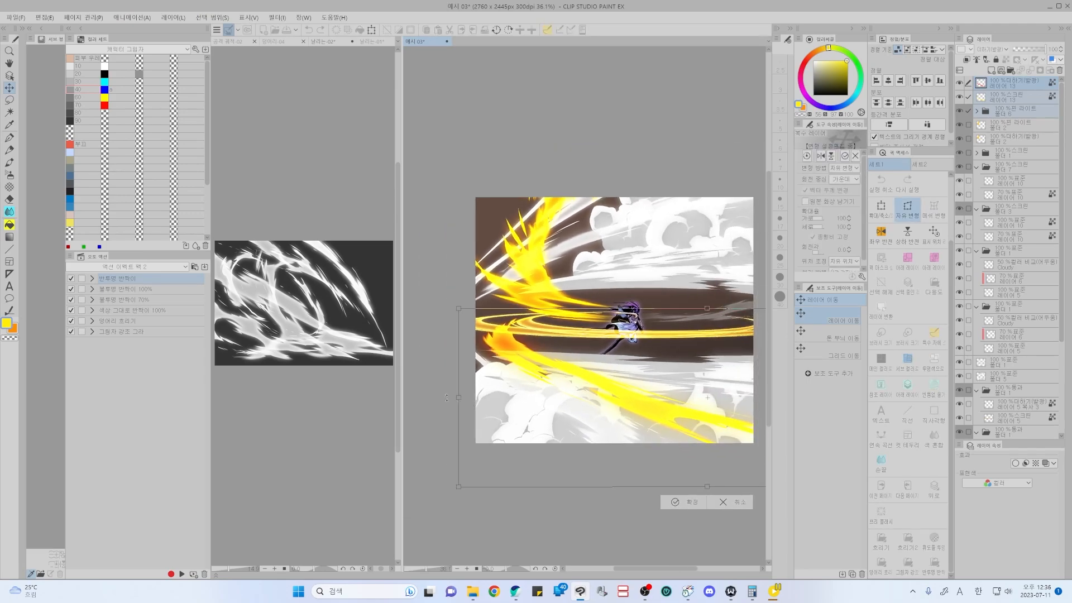
{"action": "left_click_drag", "start_coordinate": [446, 397], "coordinate": [425, 393]}
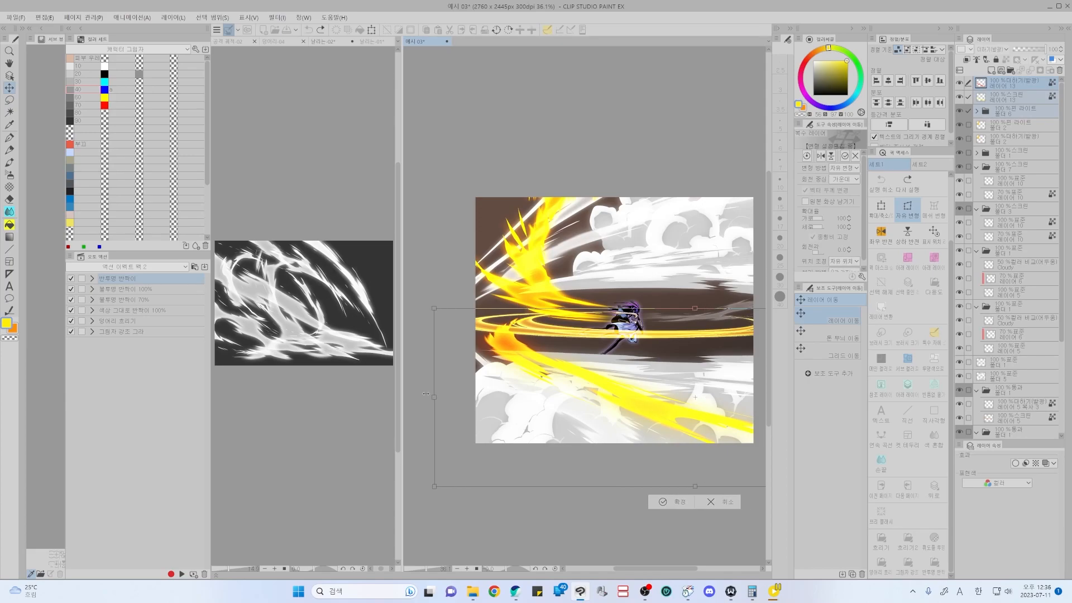
{"action": "left_click_drag", "start_coordinate": [759, 385], "coordinate": [640, 367]}
{"action": "scroll", "coordinate": [642, 366], "scroll_direction": "down", "scroll_amount": 4}
{"action": "left_click_drag", "start_coordinate": [725, 375], "coordinate": [746, 375]}
{"action": "left_click_drag", "start_coordinate": [499, 363], "coordinate": [562, 370]}
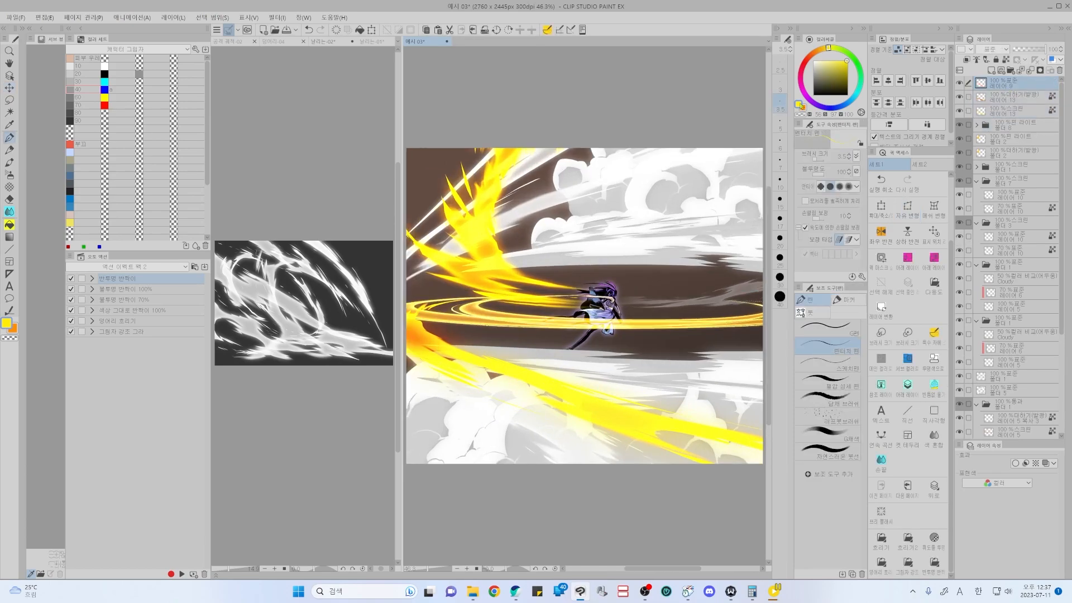
- Sample the slash's yellow and scatter sharp fragments across the slashes and clouds with the fragment brush, undoing stray stamps
{"action": "left_click", "coordinate": [455, 190], "text": "alt"}
{"action": "key", "text": "bracketright"}
{"action": "key", "text": "bracketright"}
{"action": "left_click_drag", "start_coordinate": [433, 186], "coordinate": [432, 165]}
{"action": "left_click", "coordinate": [907, 336]}
{"action": "left_click_drag", "start_coordinate": [424, 162], "coordinate": [433, 154]}
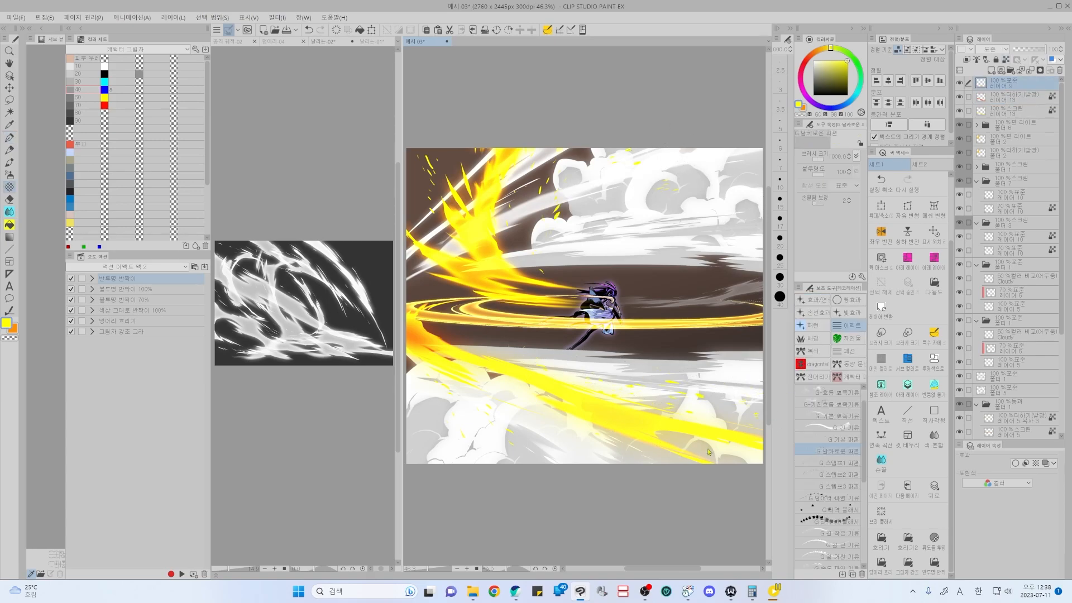
{"action": "left_click", "coordinate": [717, 347]}
{"action": "key", "text": "ctrl+z"}
{"action": "key", "text": "ctrl+z"}
{"action": "mouse_move", "coordinate": [571, 325]}
{"action": "left_mouse_down"}
{"action": "mouse_move", "coordinate": [495, 331]}
{"action": "mouse_move", "coordinate": [434, 300]}
{"action": "left_mouse_up"}
- Show the 액션 파편-01 document with the glowing bursts as a reference and return to the scene with the Pen
{"action": "left_click", "coordinate": [397, 42]}
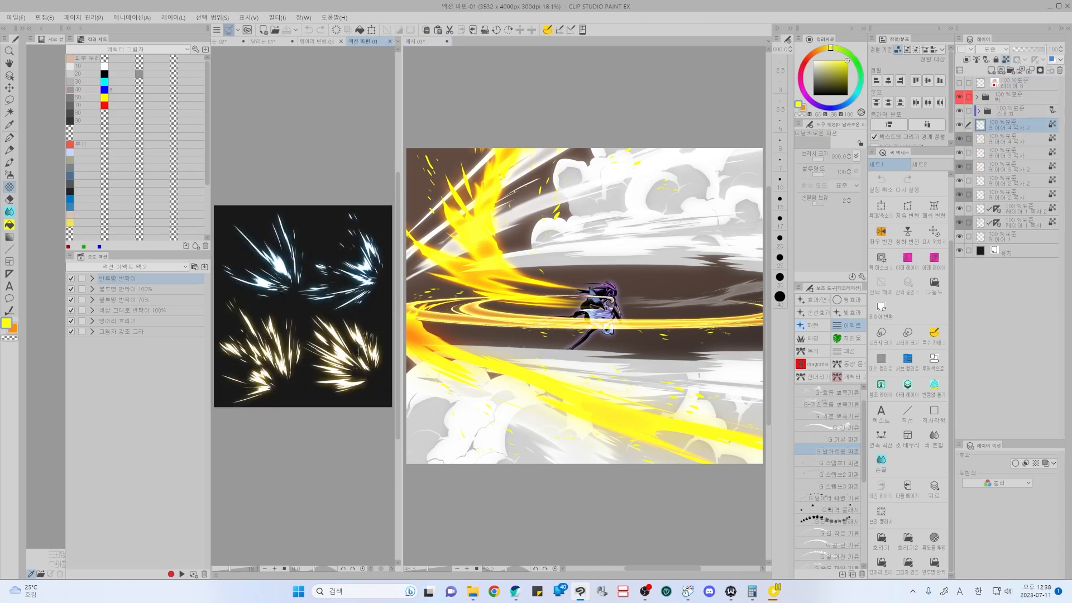
{"action": "left_click_drag", "start_coordinate": [304, 380], "coordinate": [311, 403]}
{"action": "left_click", "coordinate": [639, 76]}
{"action": "key", "text": "p"}
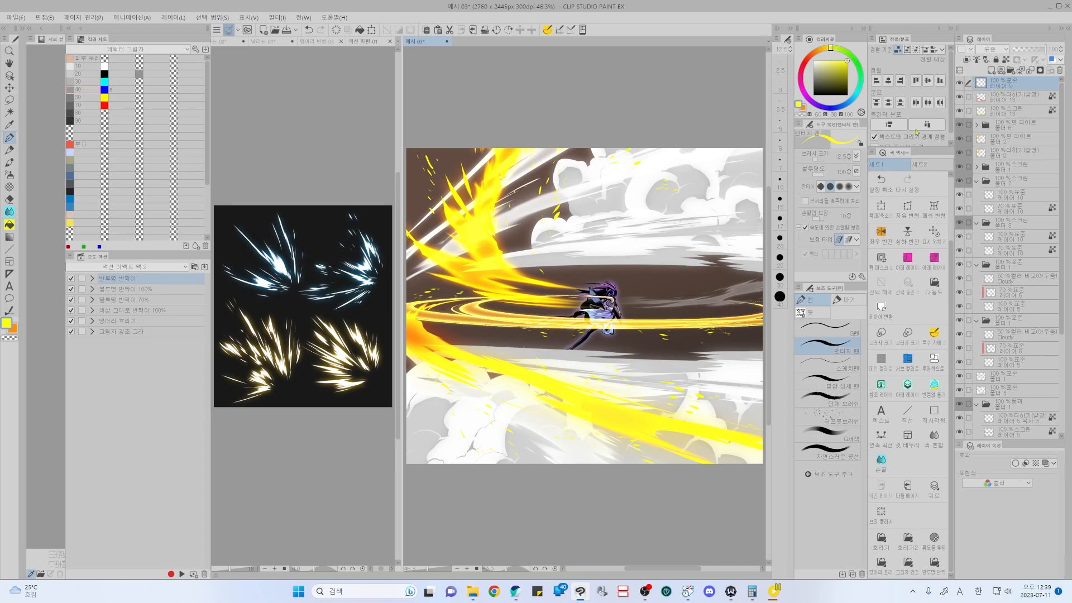
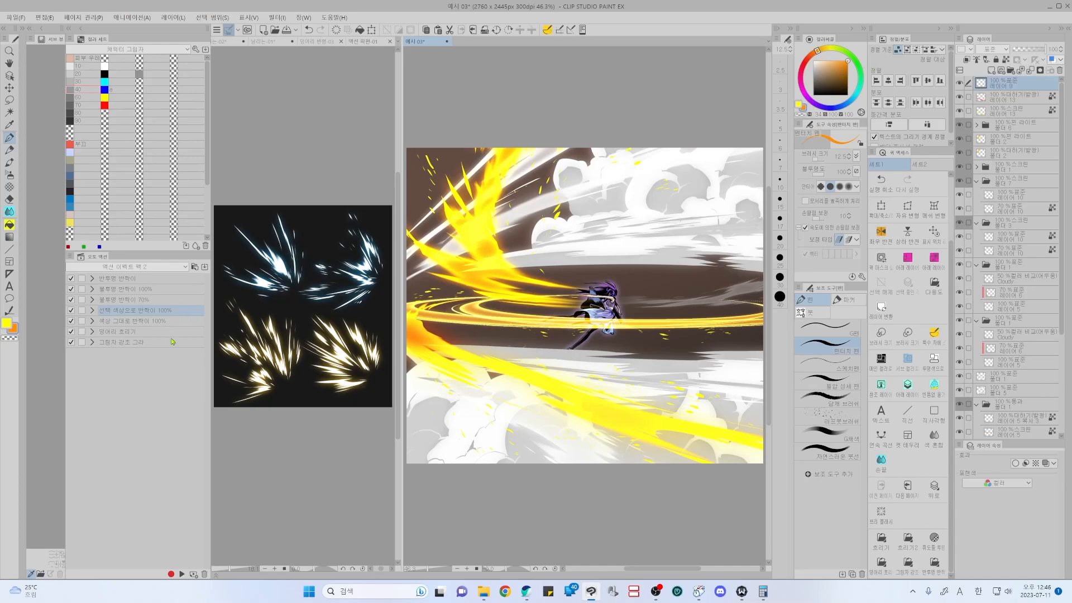
- Run the 100% selected-colour glow auto action on the yellow fragments layer with orange, and inspect the glow up close
{"action": "left_click", "coordinate": [960, 85]}
{"action": "double_click", "coordinate": [189, 311]}
{"action": "left_click_drag", "start_coordinate": [562, 208], "coordinate": [617, 226]}
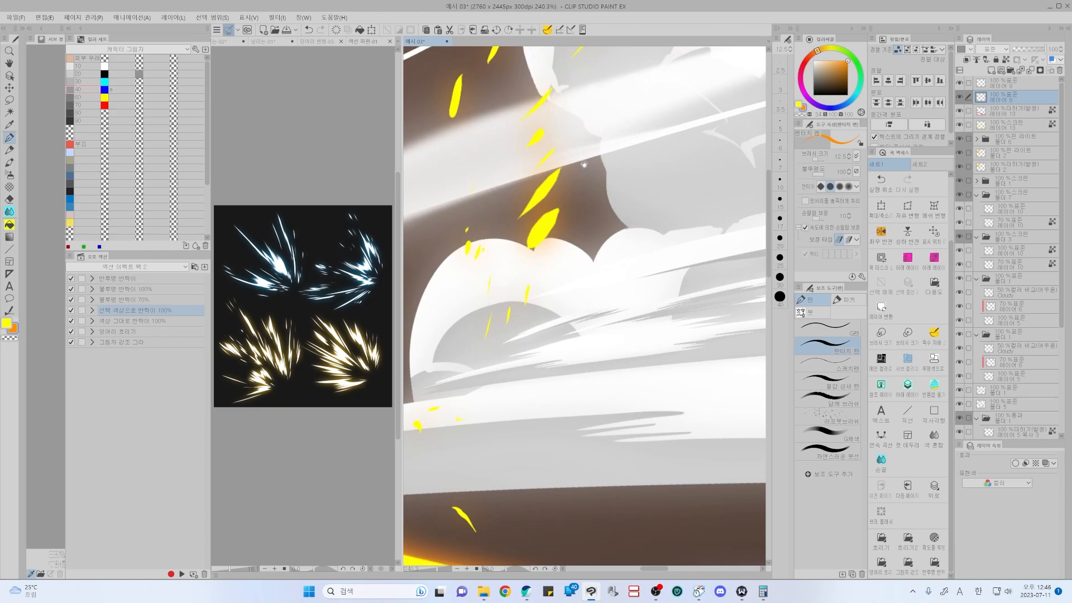
{"action": "left_click_drag", "start_coordinate": [569, 188], "coordinate": [589, 204]}
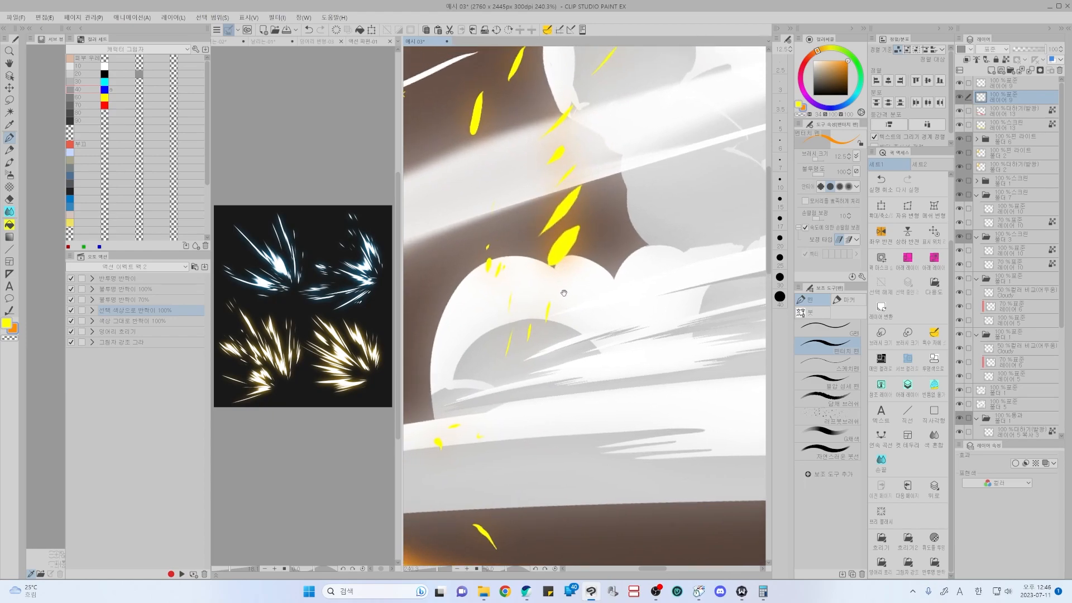
{"action": "left_click_drag", "start_coordinate": [594, 246], "coordinate": [573, 247]}
{"action": "key", "text": "ctrl+0"}
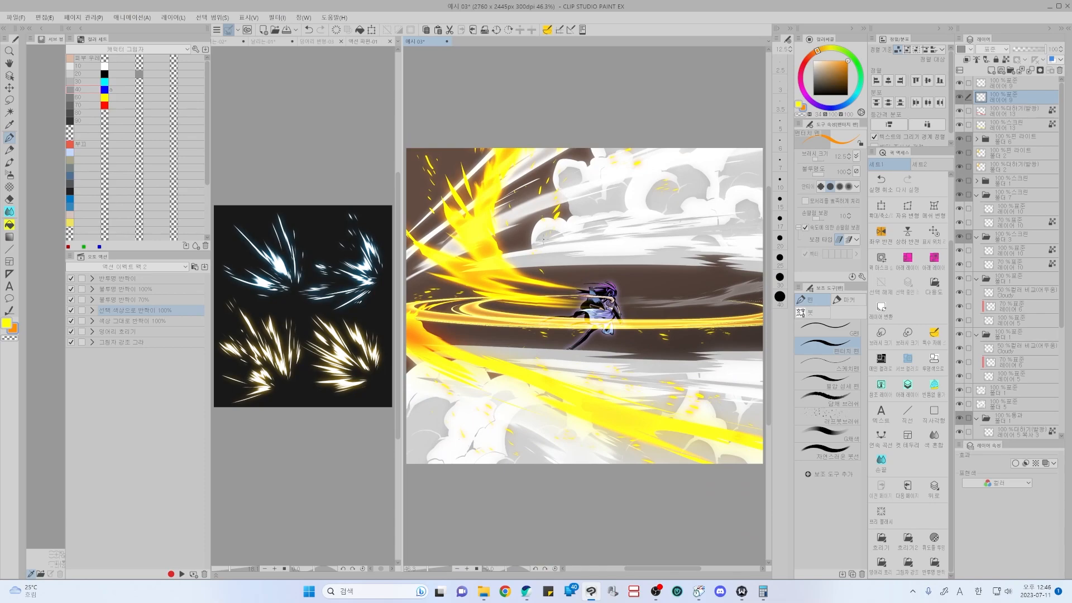
- Strengthen the fragments' orange glow by filling the glow layer's loaded selection with orange, undo the excess pass, and deselect
{"action": "left_click", "coordinate": [981, 99], "text": "ctrl"}
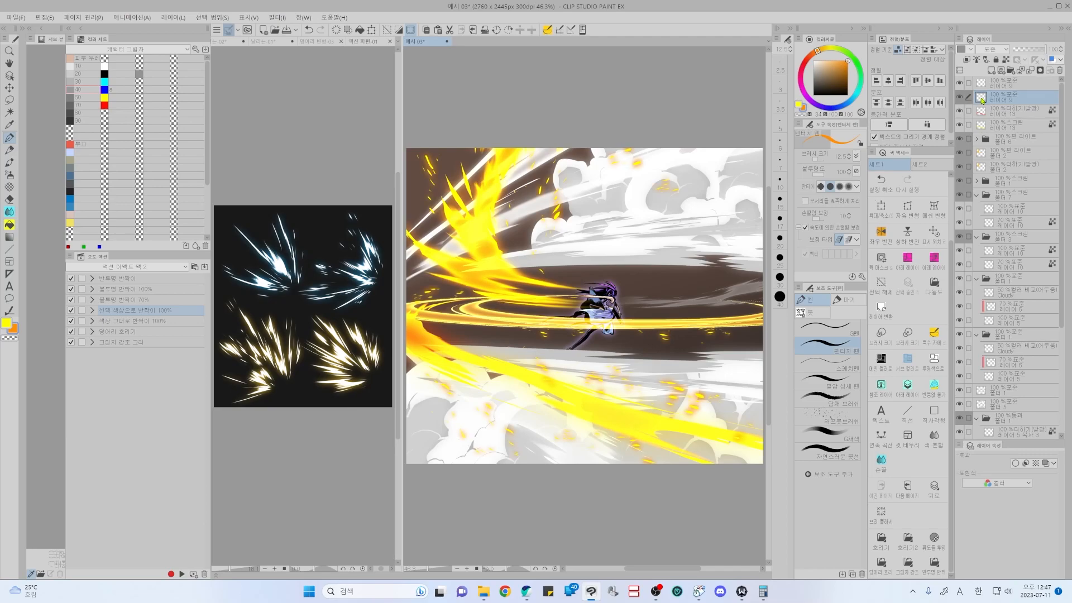
{"action": "key", "text": "ctrl+z"}
{"action": "key", "text": "ctrl+d"}
- Try yellow and repeated orange fills through the glow layer's loaded selection, undo them, and deselect
{"action": "key", "text": "x"}
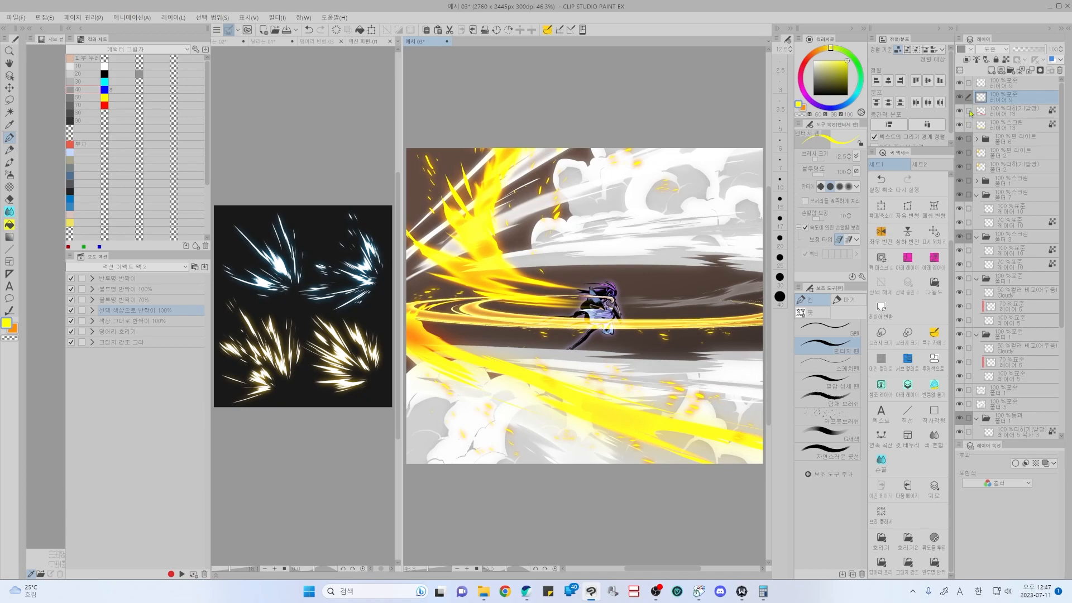
{"action": "left_click", "coordinate": [986, 96], "text": "ctrl"}
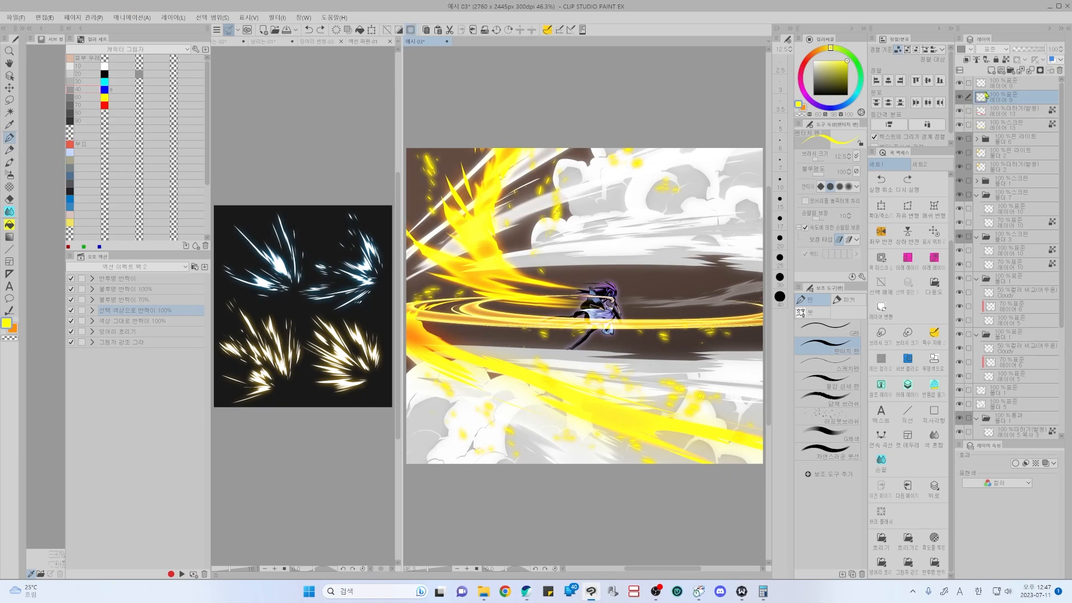
{"action": "key", "text": "x"}
{"action": "key", "text": "alt+Delete"}
{"action": "key", "text": "alt+Delete"}
{"action": "key", "text": "alt+Delete"}
{"action": "key", "text": "ctrl+z"}
{"action": "key", "text": "ctrl+z"}
{"action": "key", "text": "ctrl+z"}
{"action": "key", "text": "ctrl+d"}
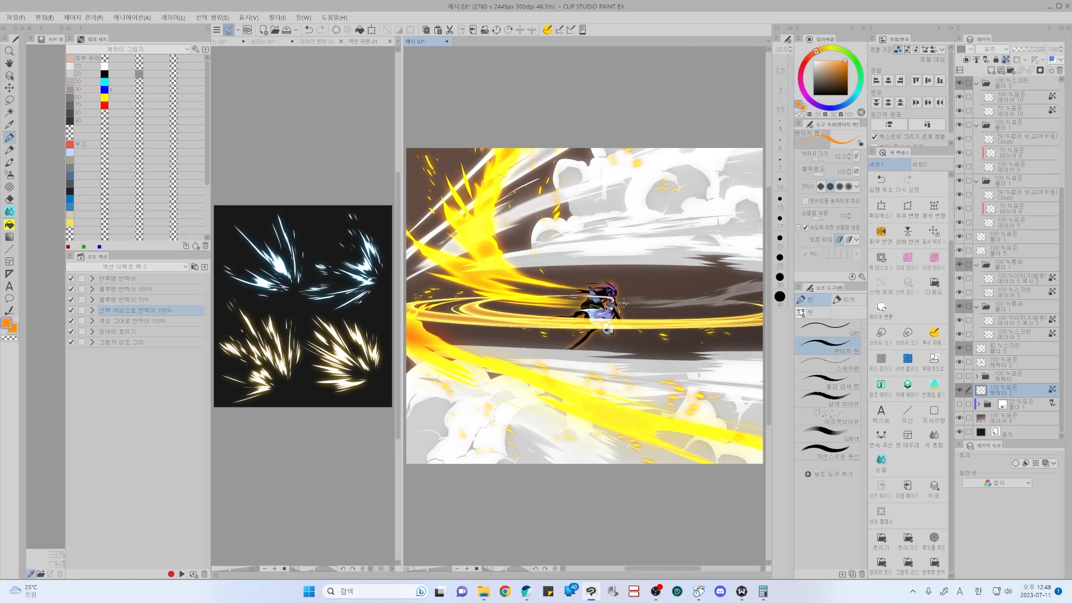
- Examine the orange glow around the character up close and against the whole scene
{"action": "scroll", "coordinate": [620, 300], "scroll_direction": "up", "scroll_amount": 2}
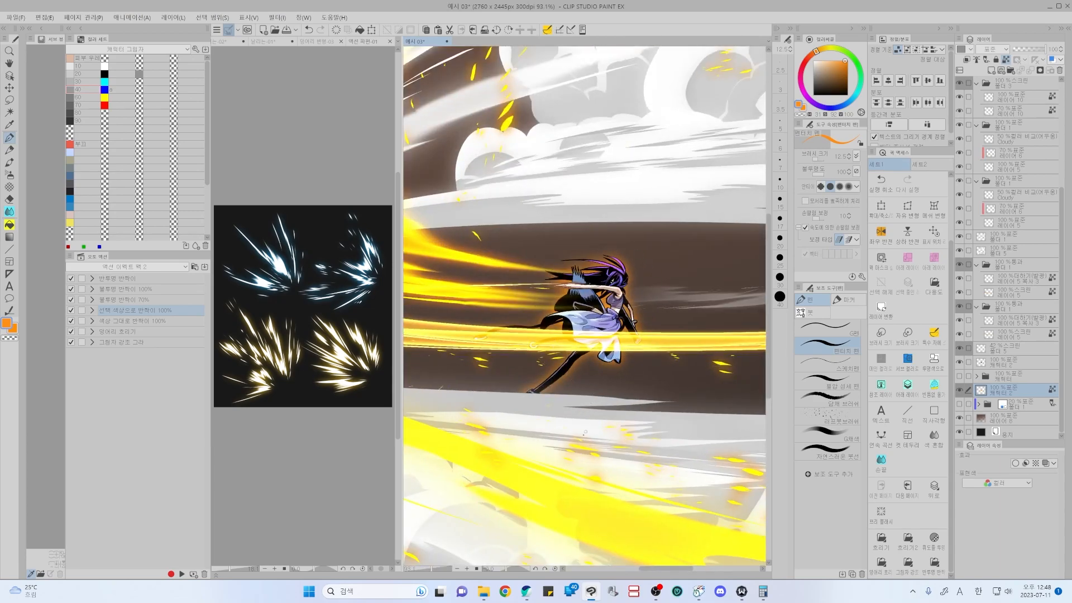
{"action": "scroll", "coordinate": [594, 381], "scroll_direction": "down", "scroll_amount": 1}
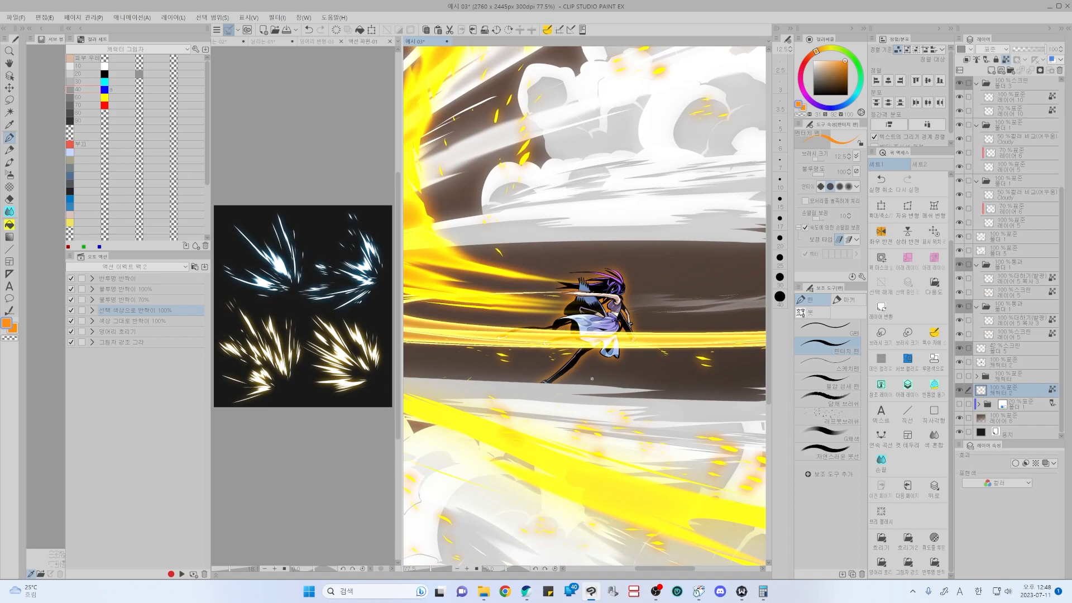
{"action": "scroll", "coordinate": [592, 379], "scroll_direction": "down", "scroll_amount": 2}
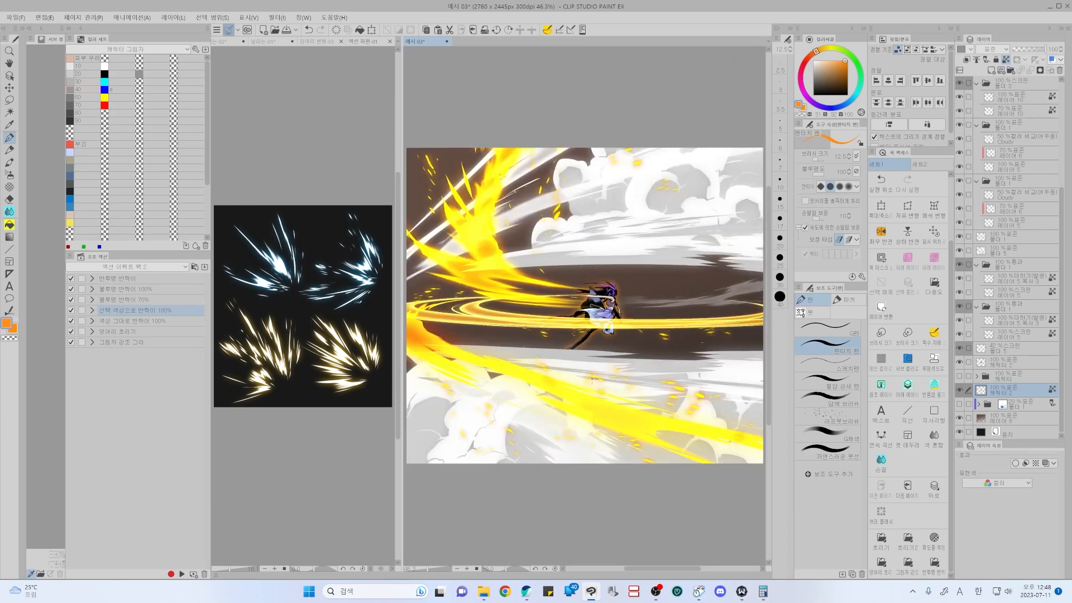